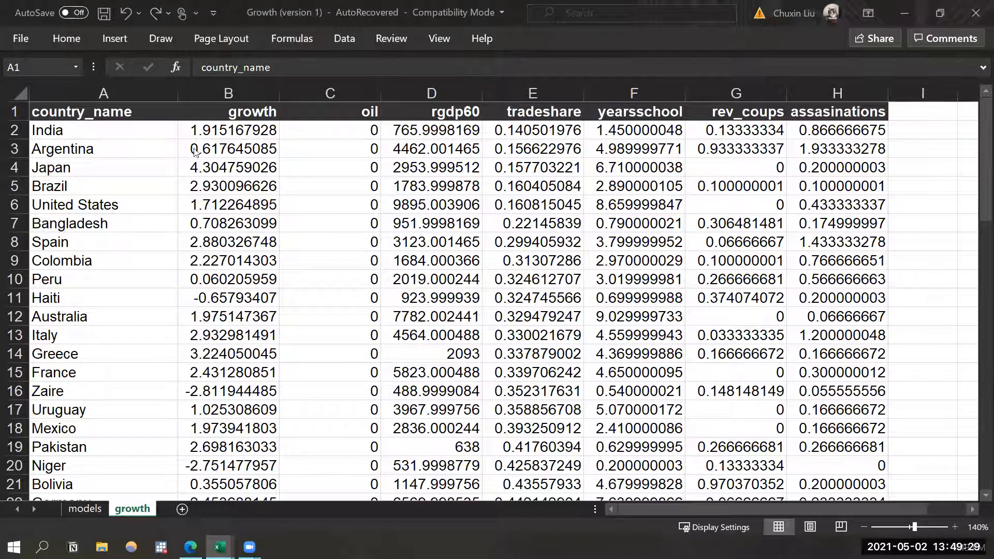
# Examine the header row of the growth sheet, covering every column from country_name to assasinations.
pyautogui.moveTo(134, 111); pyautogui.dragTo(834, 113)
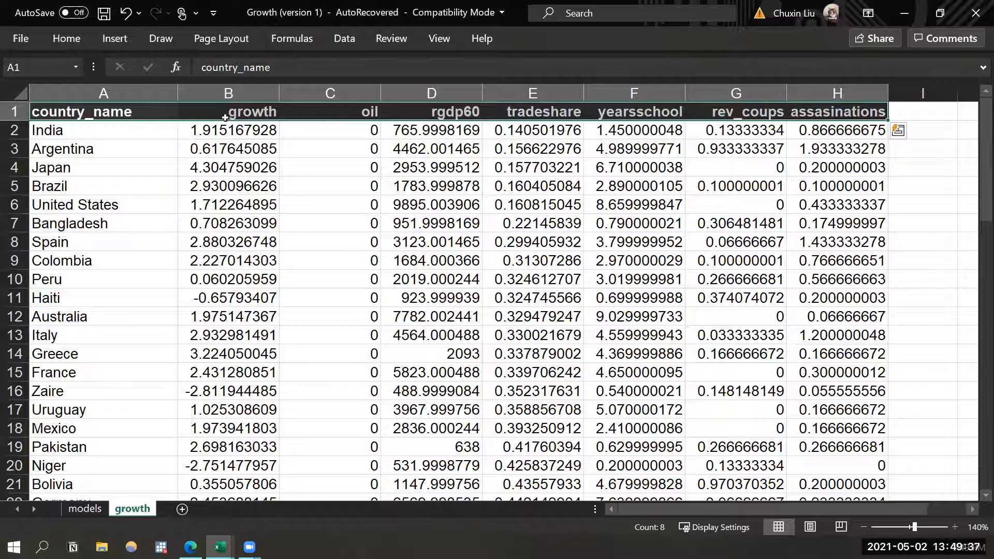
pyautogui.click(119, 112)
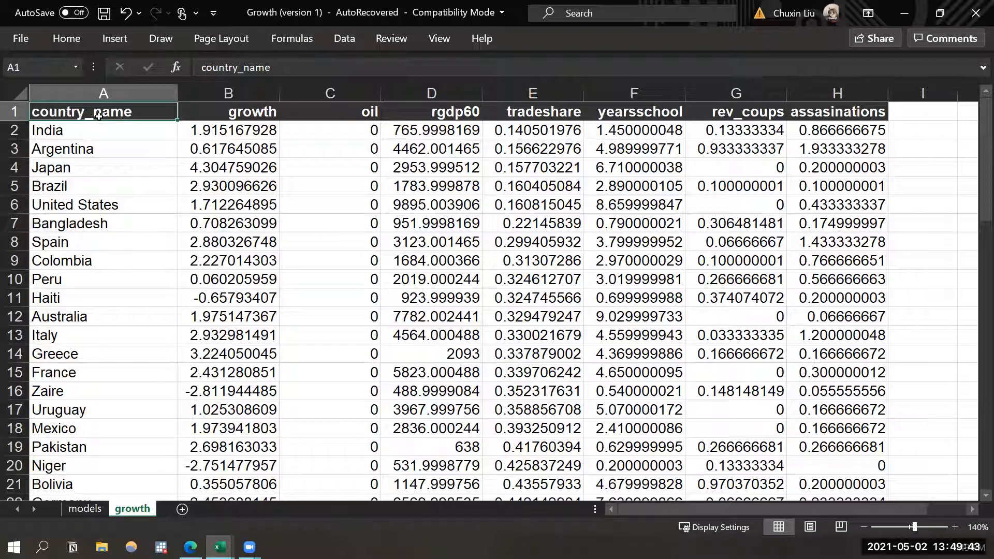
pyautogui.click(210, 111)
pyautogui.click(328, 110)
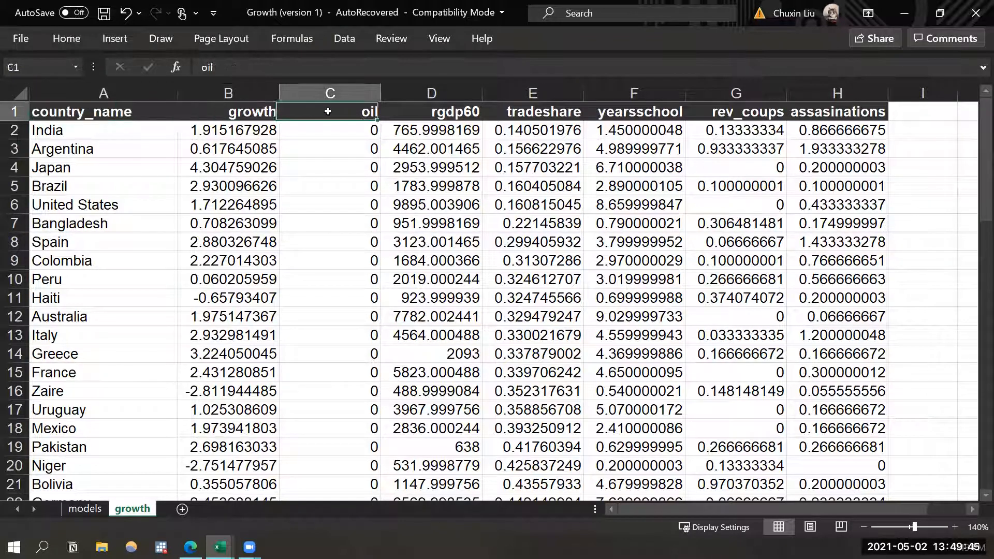
pyautogui.click(455, 111)
pyautogui.click(503, 112)
pyautogui.click(616, 112)
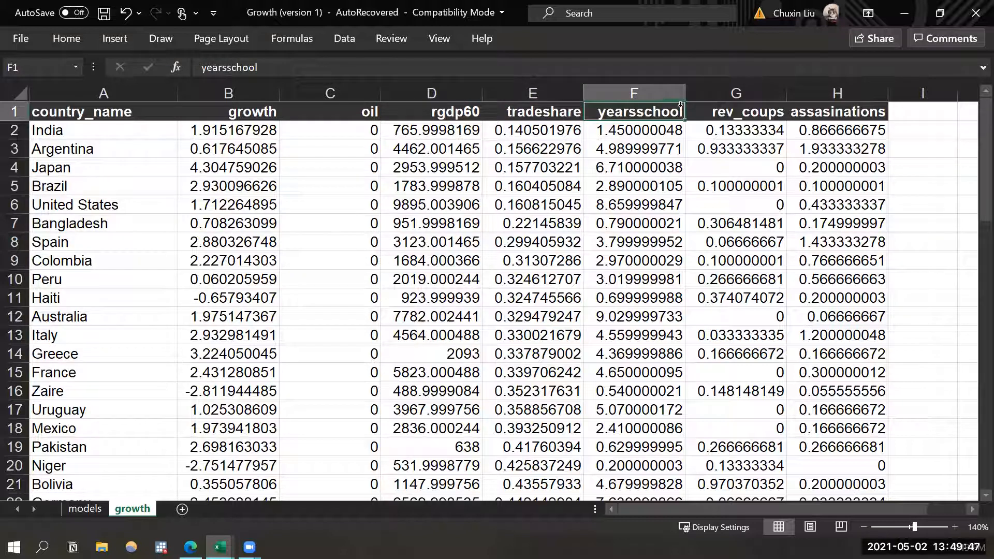
pyautogui.click(722, 115)
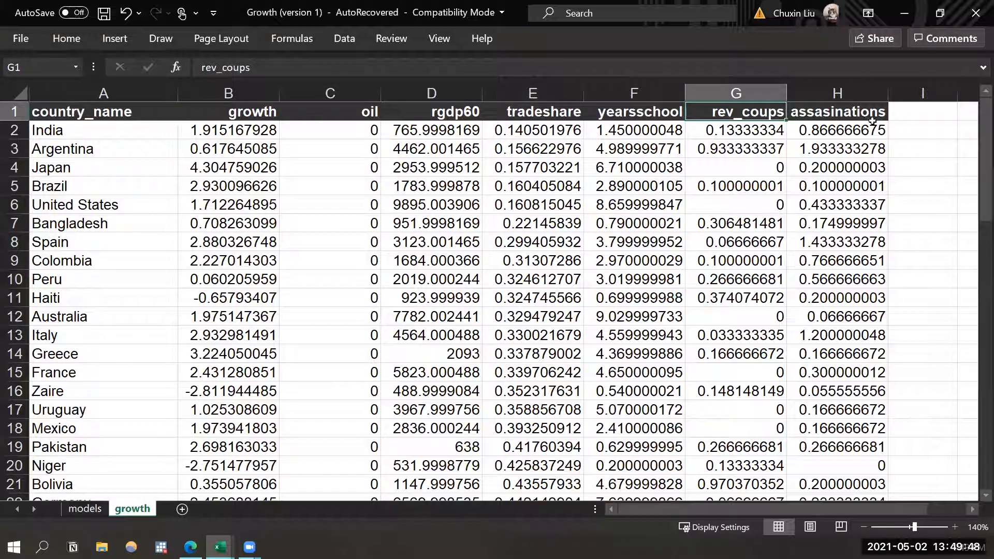
pyautogui.click(844, 114)
pyautogui.click(647, 111)
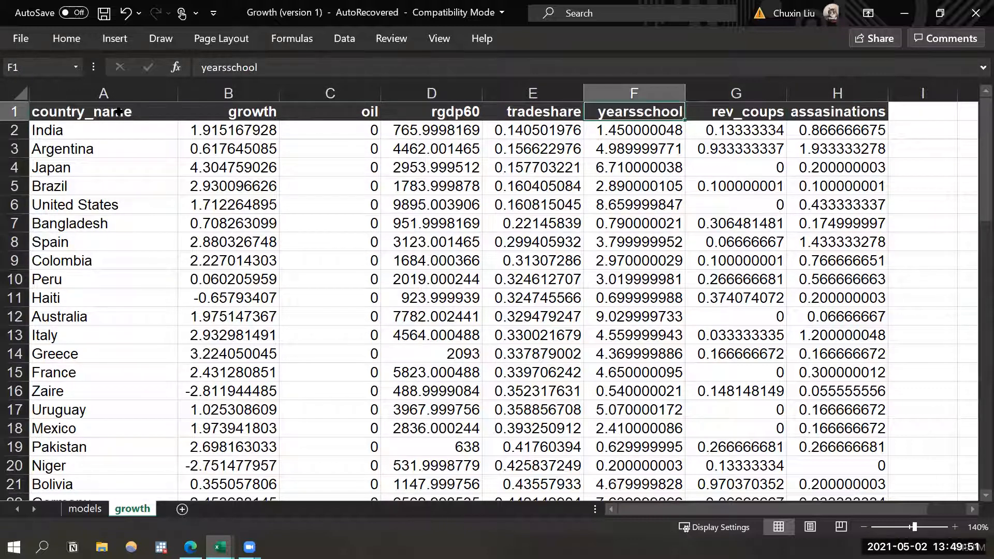
# Review the headings country_name, growth, rgdp60, tradeshare, yearsschool, rev_coups and assasinations one by one.
pyautogui.click(88, 116)
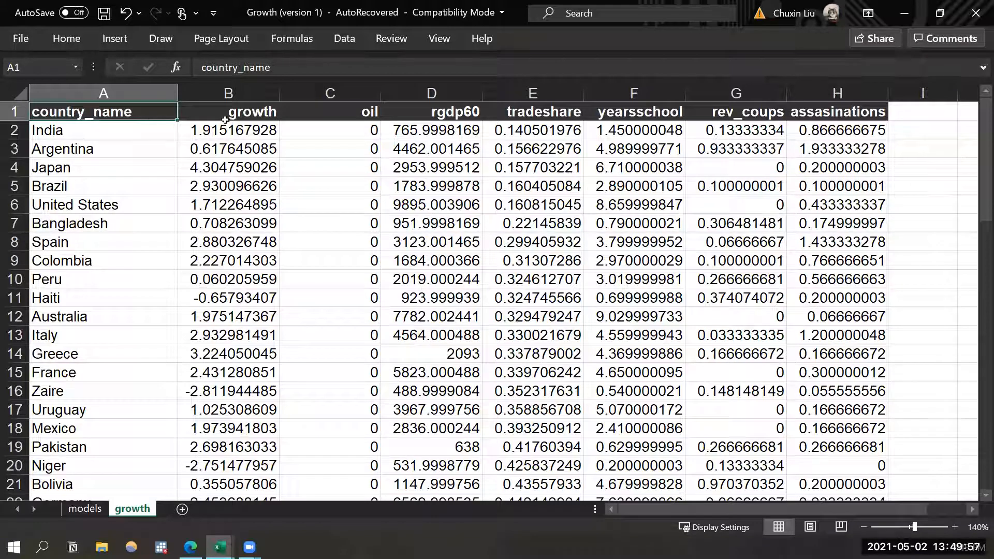
pyautogui.press('Right')
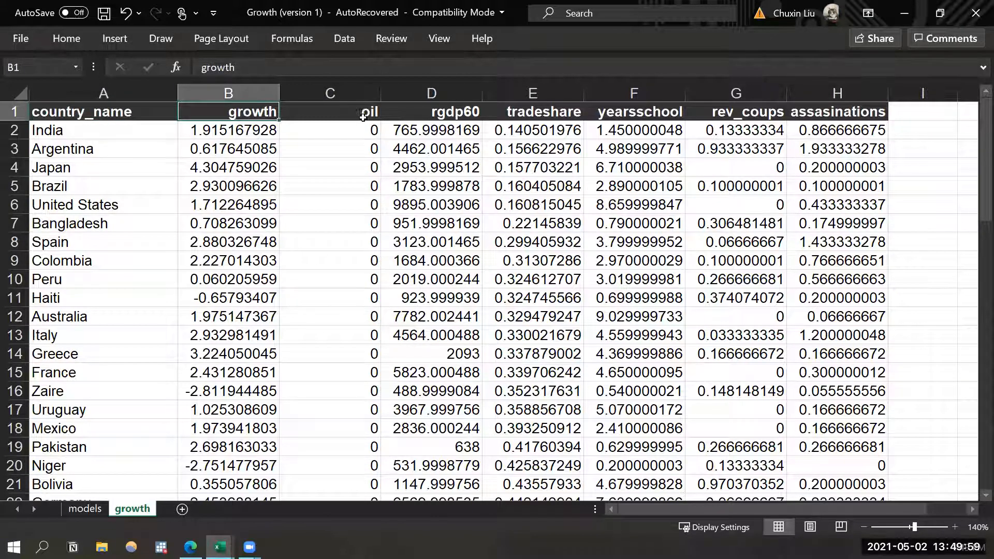
pyautogui.click(413, 112)
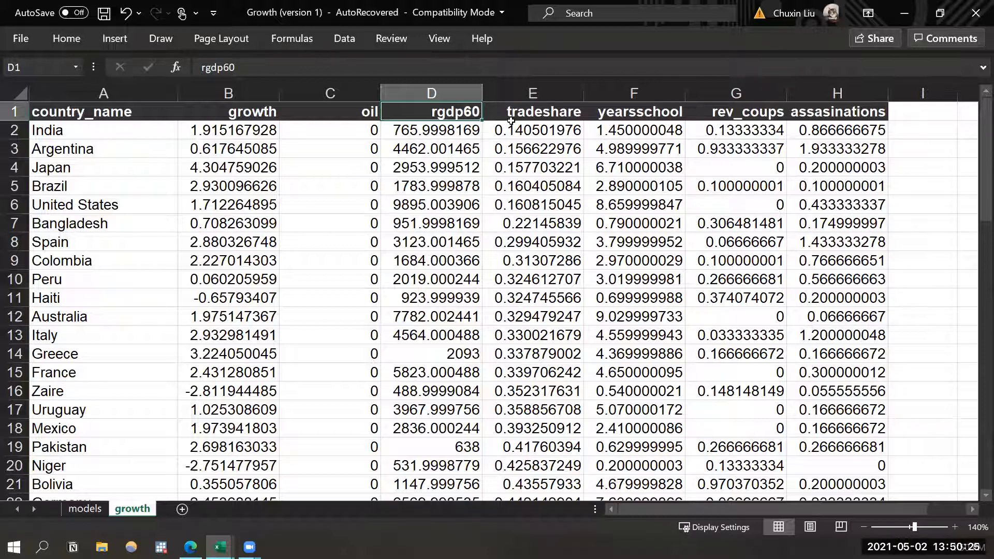
pyautogui.click(546, 113)
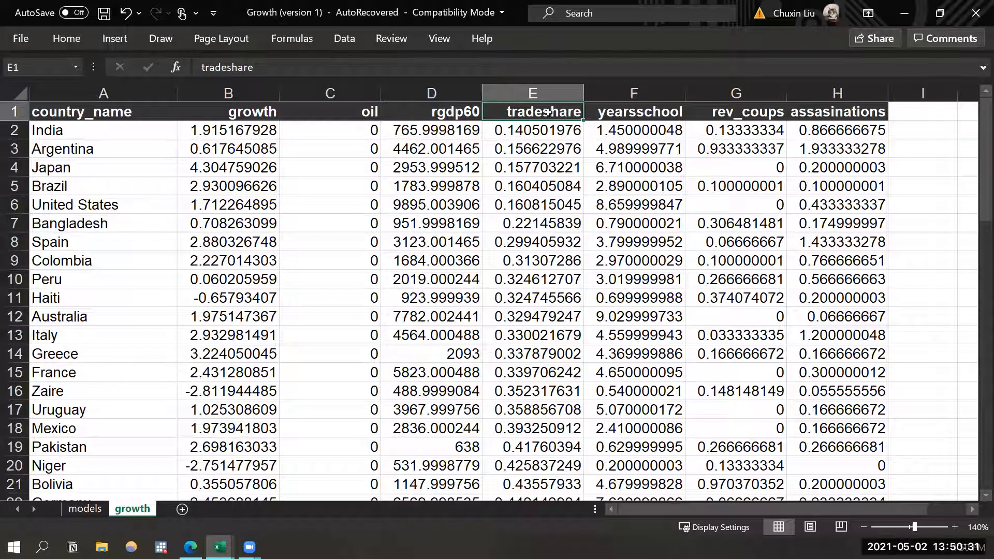
pyautogui.click(604, 113)
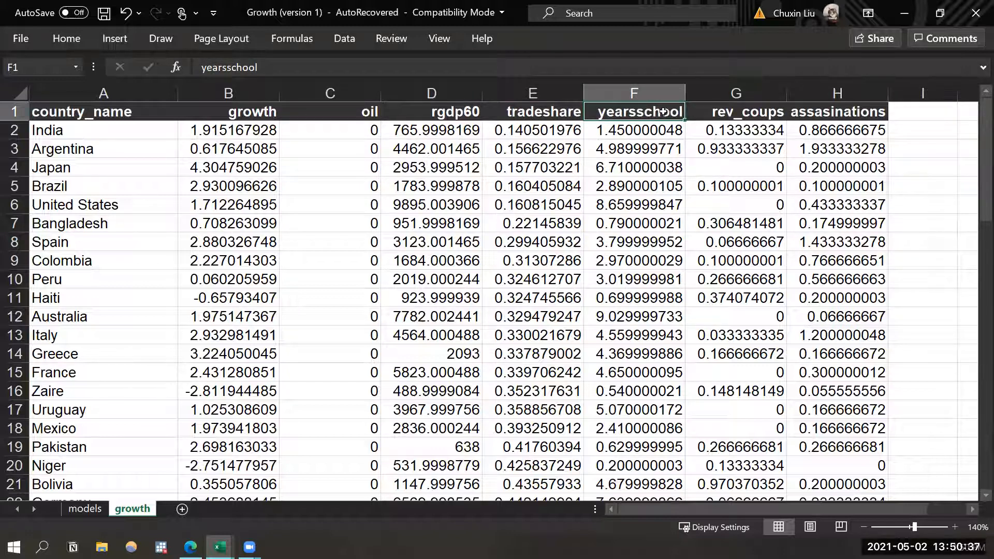
pyautogui.click(727, 112)
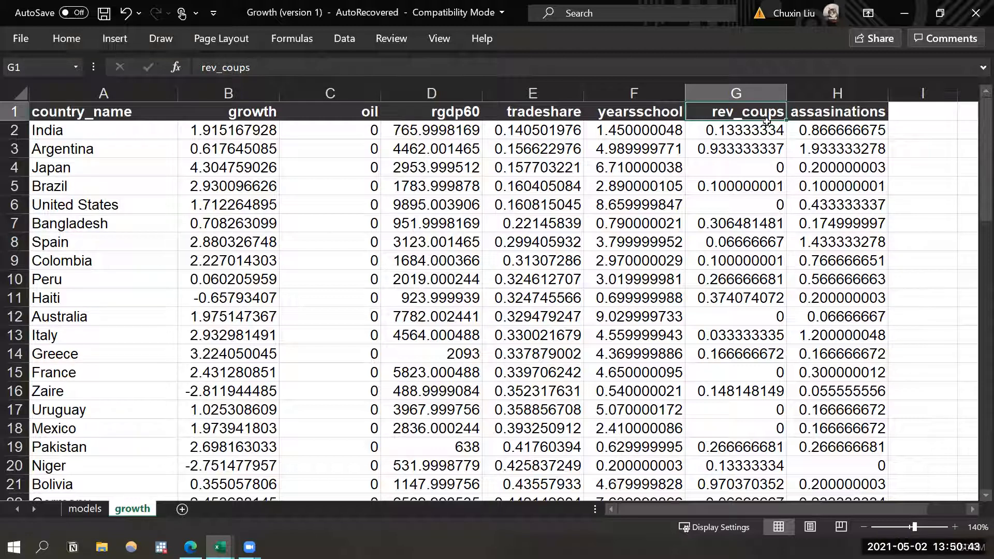
pyautogui.click(806, 117)
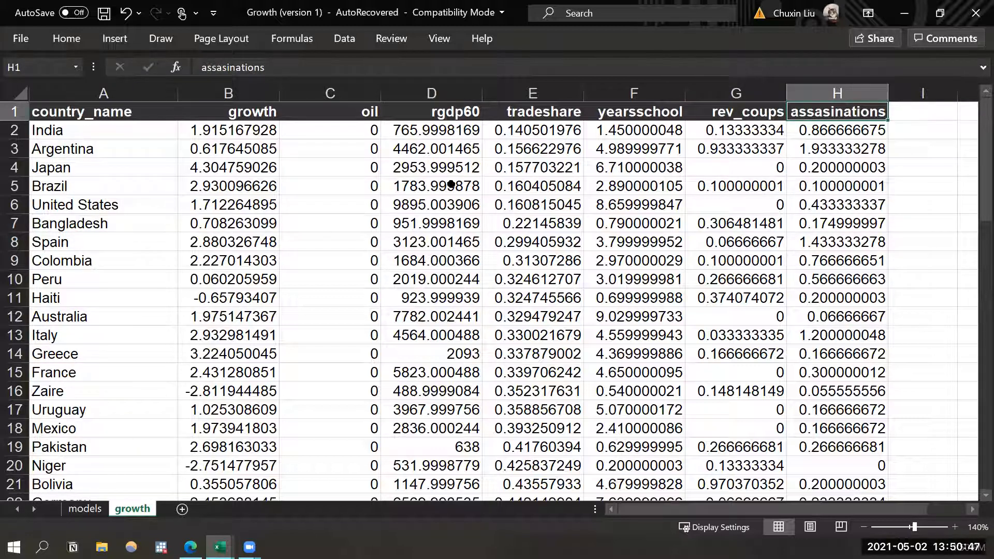
# Examine the data rows and the country names in the country_name column, including India and Japan.
pyautogui.moveTo(269, 131); pyautogui.dragTo(831, 377)
pyautogui.click(725, 280)
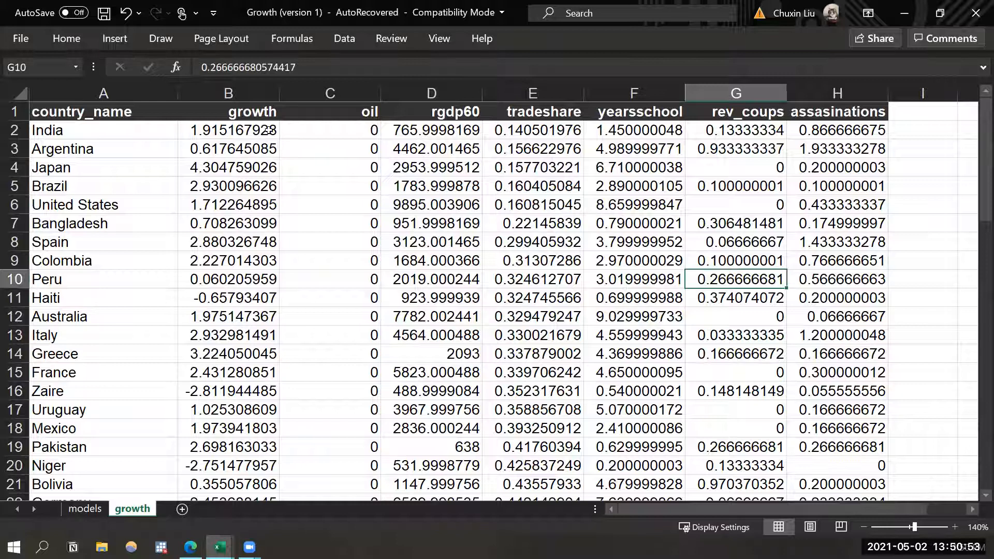
pyautogui.moveTo(122, 137); pyautogui.dragTo(127, 330)
pyautogui.click(125, 247)
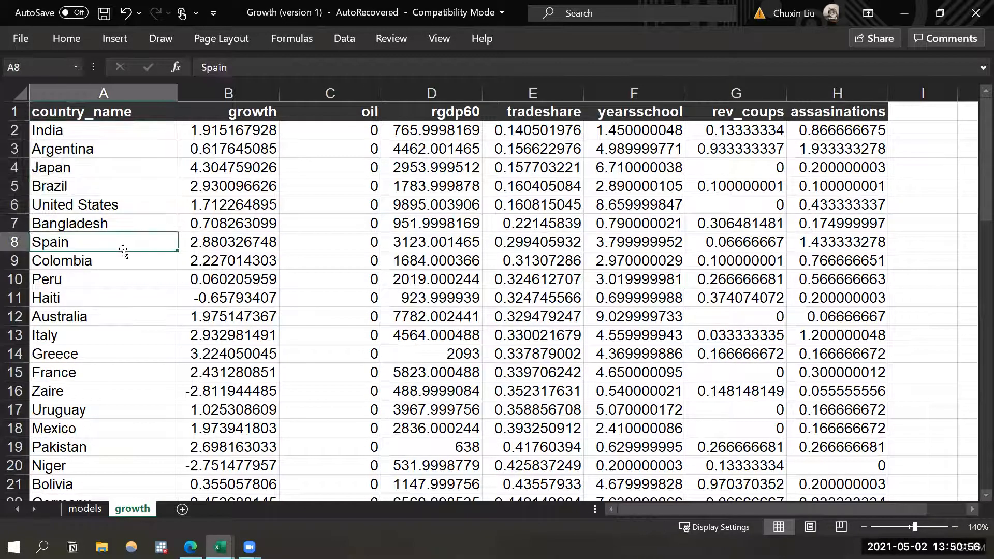
pyautogui.click(109, 94)
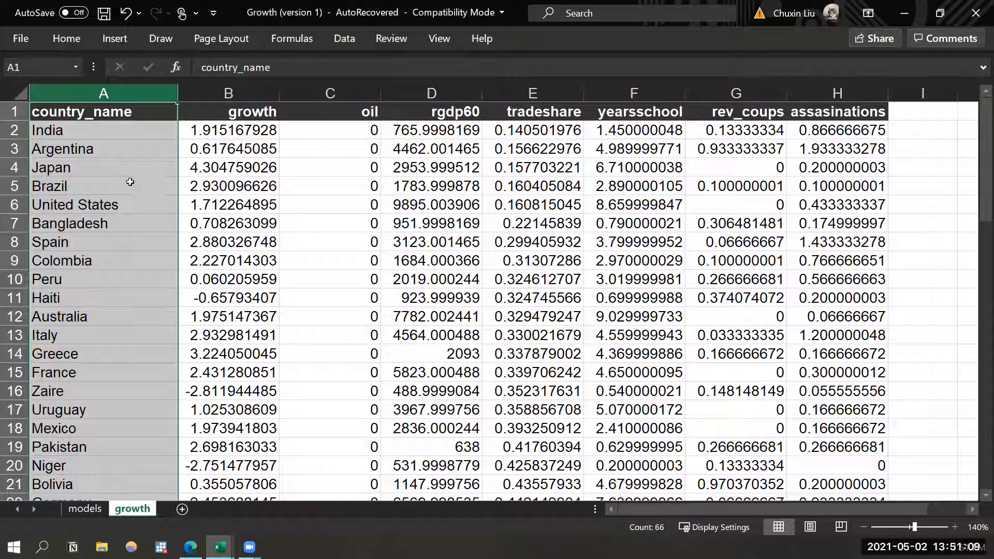
pyautogui.click(100, 169)
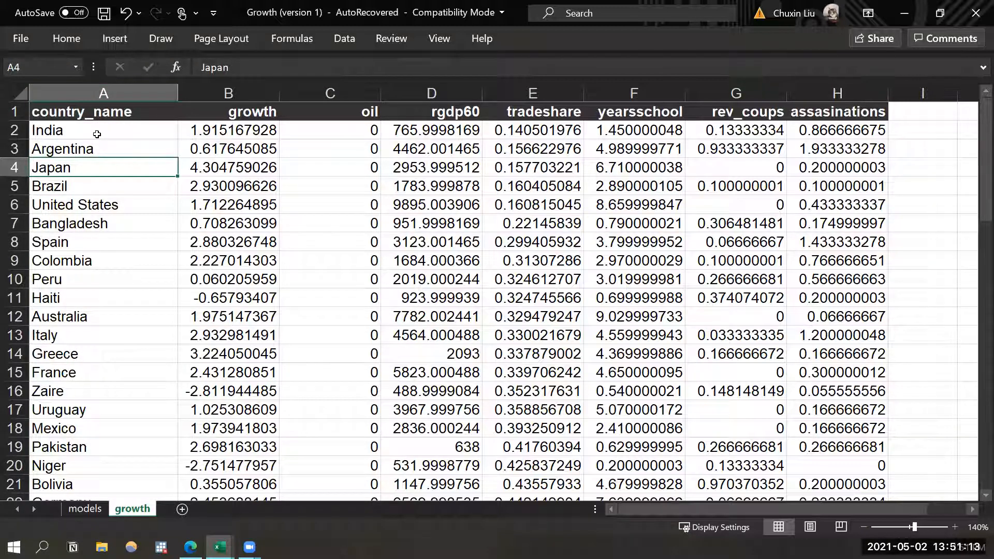
pyautogui.click(97, 134)
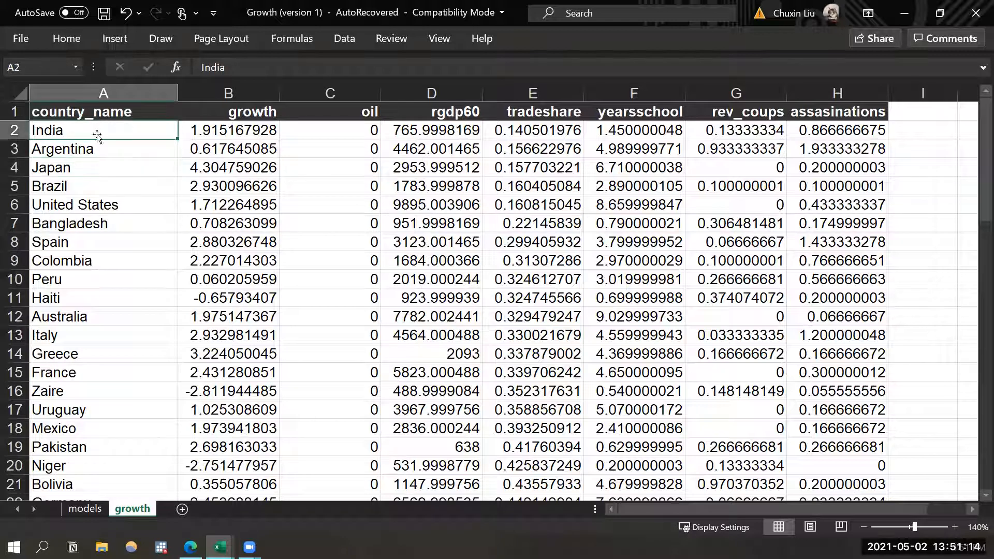
pyautogui.click(107, 171)
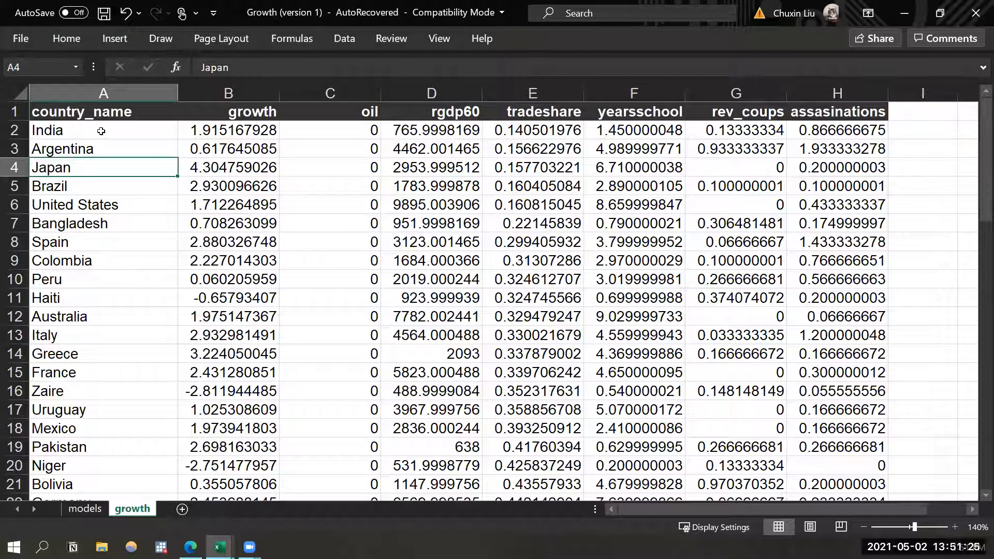
pyautogui.click(144, 129)
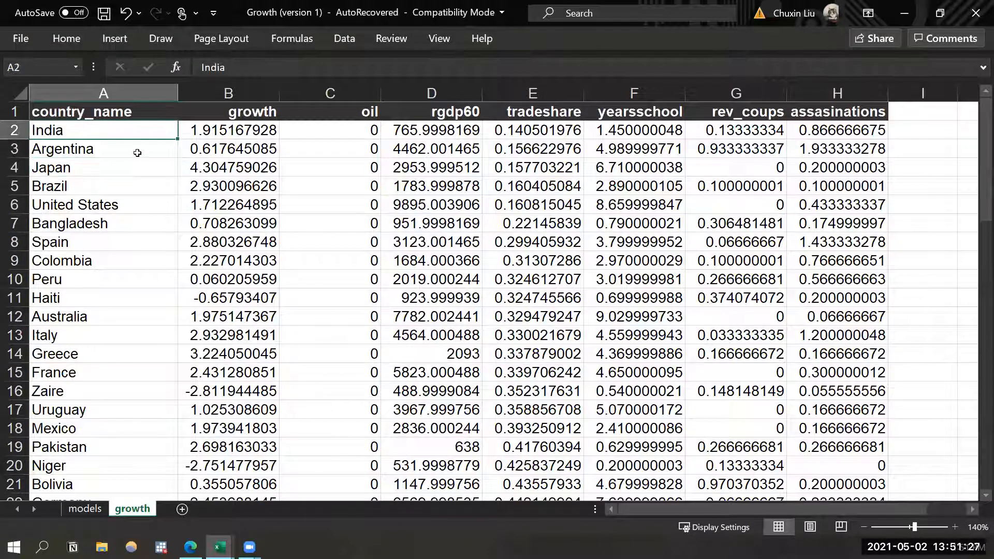
pyautogui.click(141, 97)
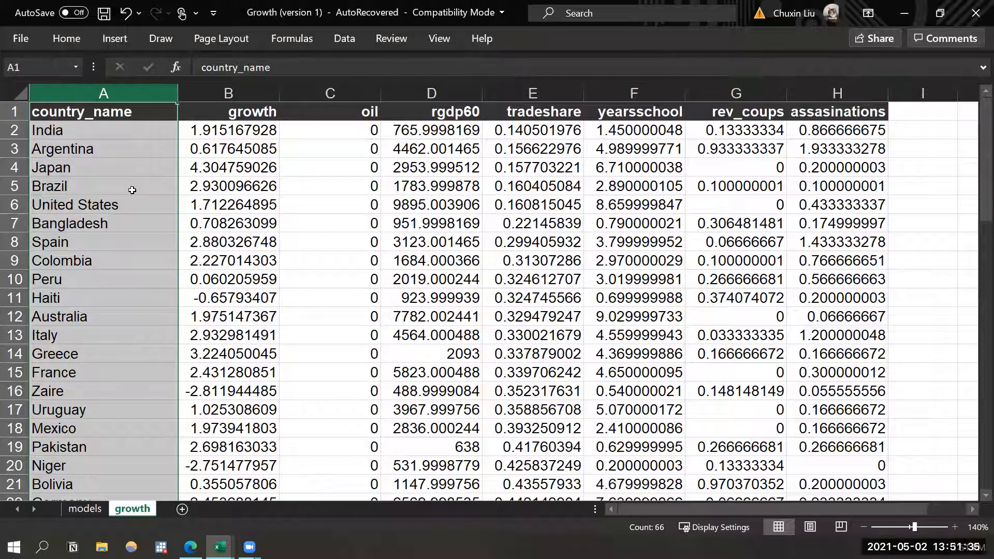
# Examine the numeric data, comparing the growth column with the candidate explanatory columns through assasinations.
pyautogui.click(248, 165)
pyautogui.moveTo(236, 125); pyautogui.dragTo(798, 332)
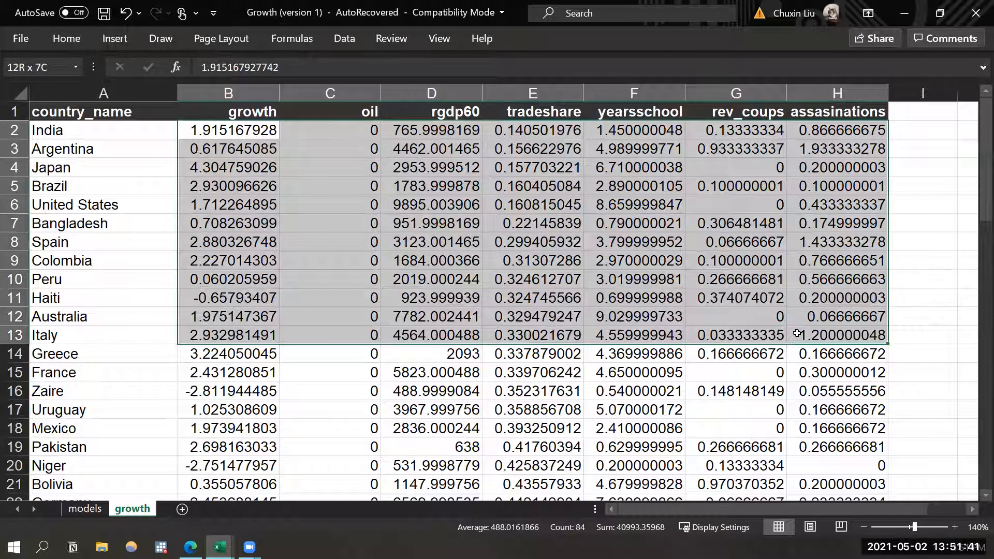
pyautogui.click(761, 241)
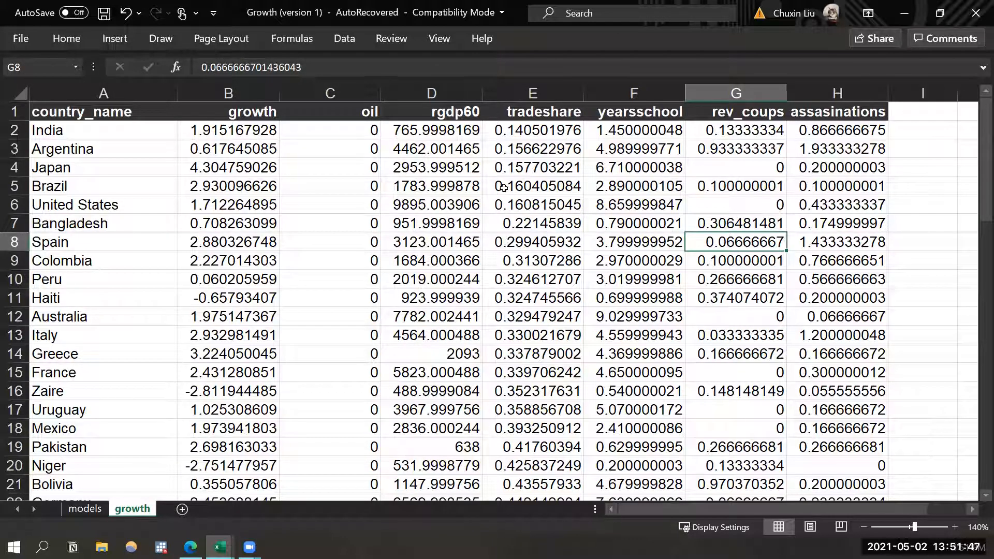
pyautogui.click(246, 110)
pyautogui.hotkey('ctrl', 'shift', 'Down')
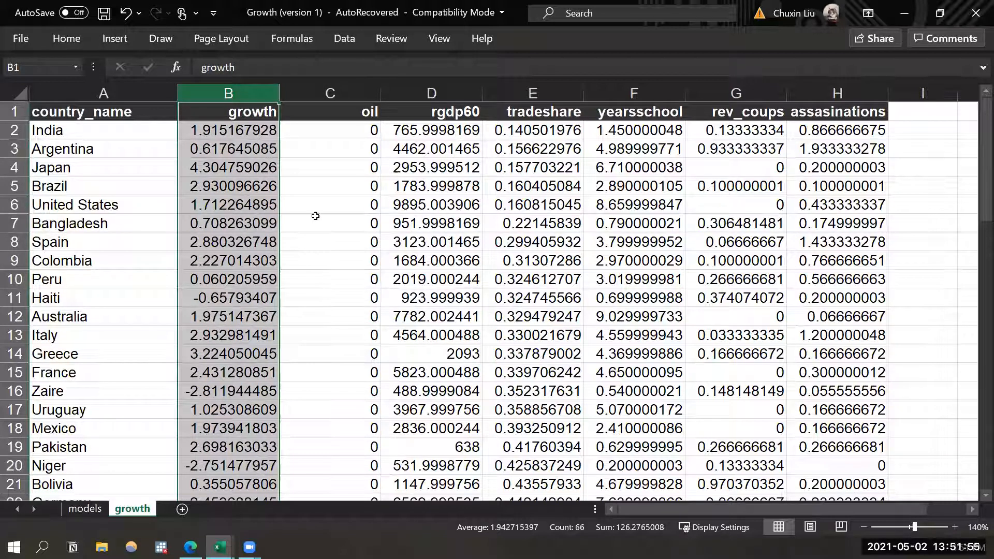
pyautogui.moveTo(363, 92); pyautogui.dragTo(814, 92)
pyautogui.click(644, 257)
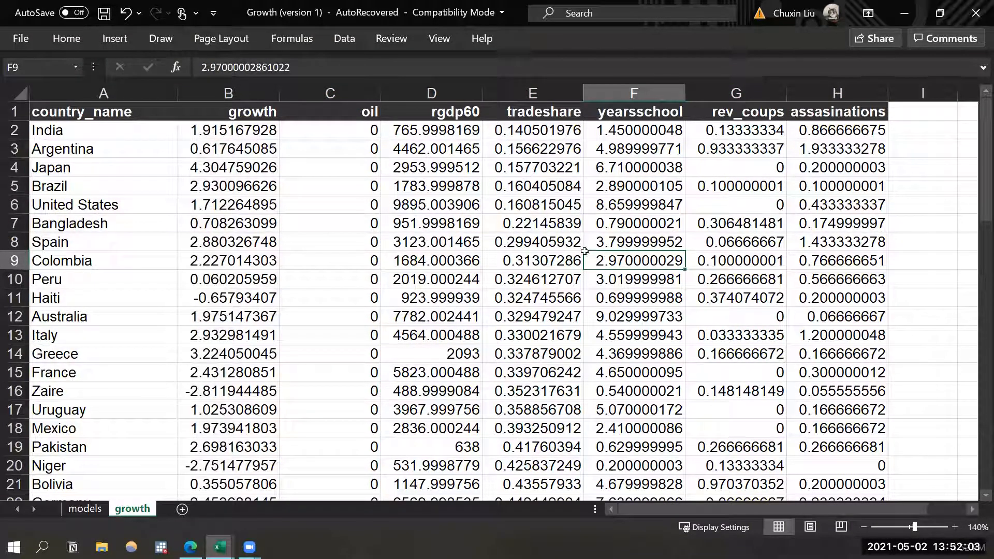
pyautogui.click(465, 165)
pyautogui.moveTo(443, 102); pyautogui.dragTo(807, 90)
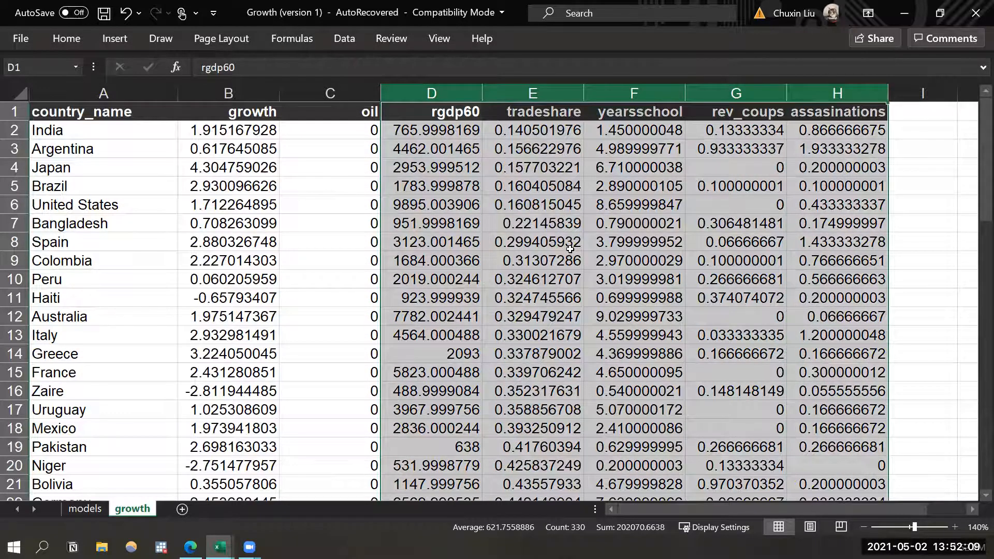
pyautogui.click(453, 163)
# Check the oil column's sum and its values from the first country row down to Malta.
pyautogui.click(340, 91)
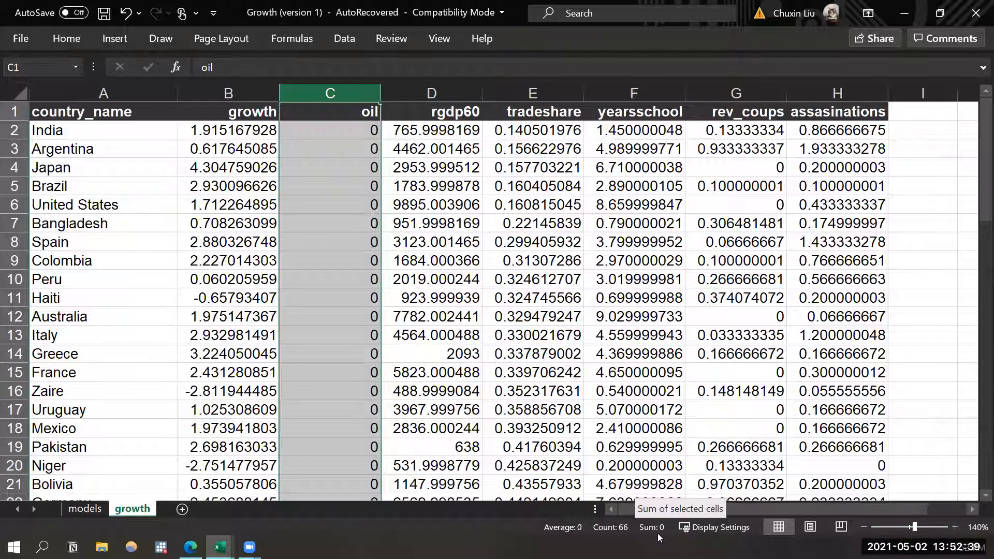
pyautogui.moveTo(979, 197); pyautogui.dragTo(978, 472)
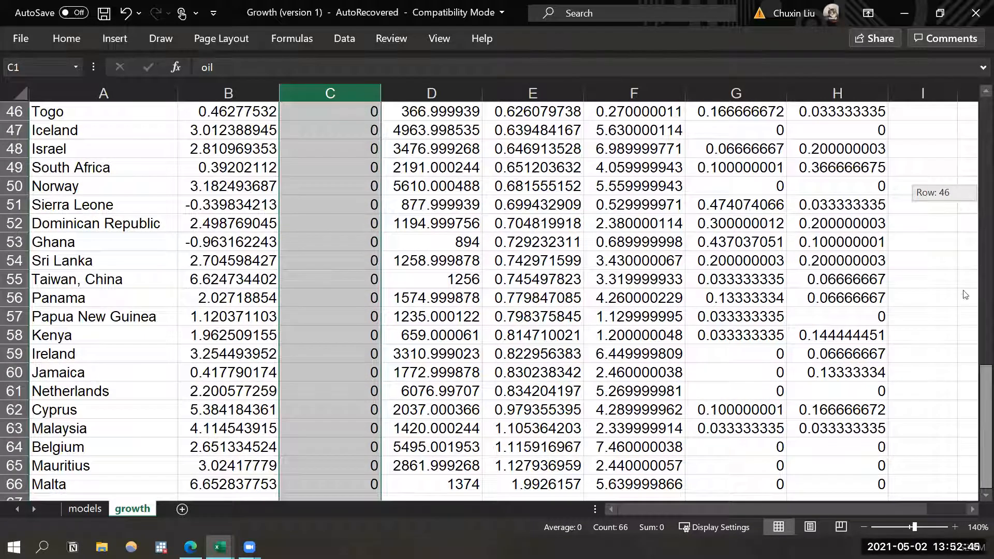
pyautogui.click(975, 151)
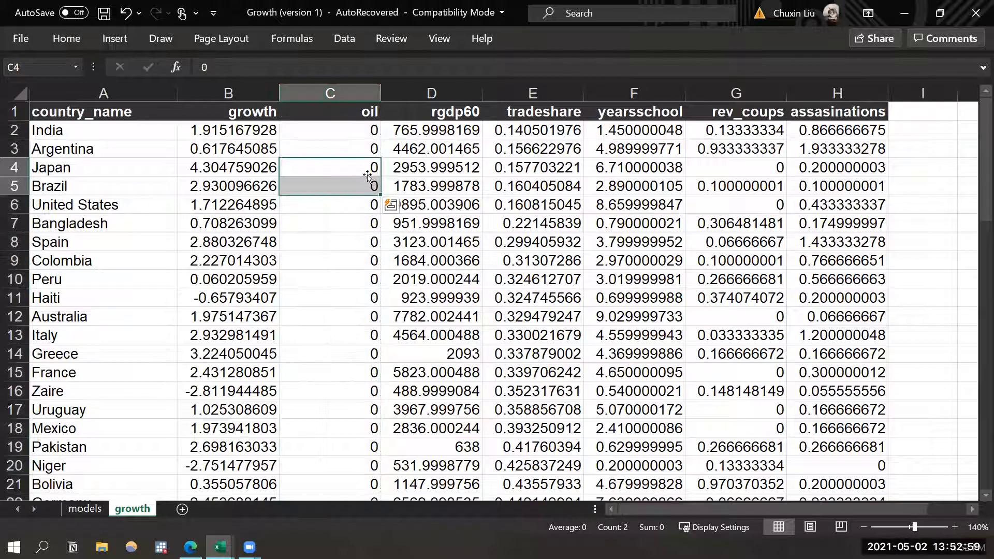
pyautogui.click(344, 134)
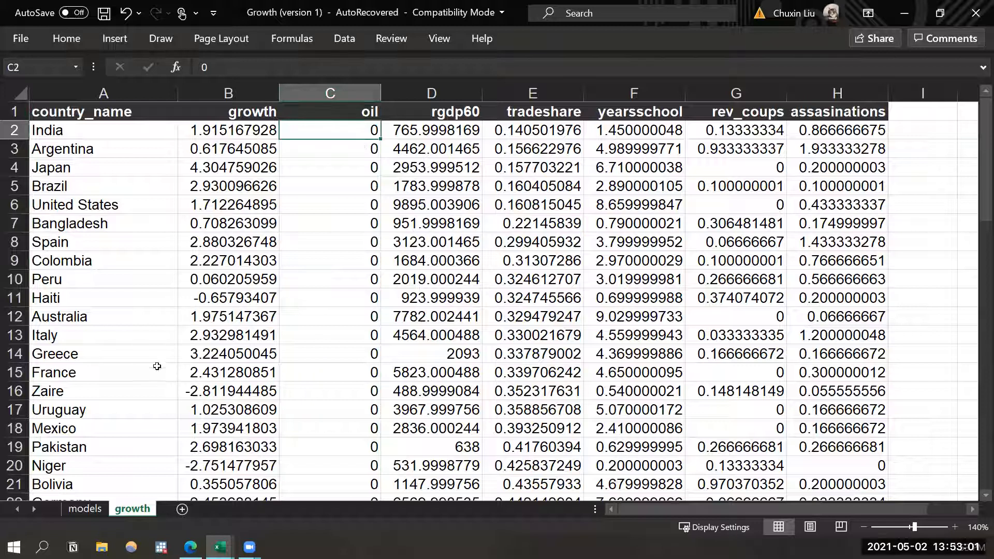
# Open the models sheet and review the three listed regression specifications, including the first model's independent variables.
pyautogui.click(99, 511)
pyautogui.click(310, 177)
pyautogui.moveTo(97, 123); pyautogui.dragTo(222, 199)
pyautogui.click(167, 147)
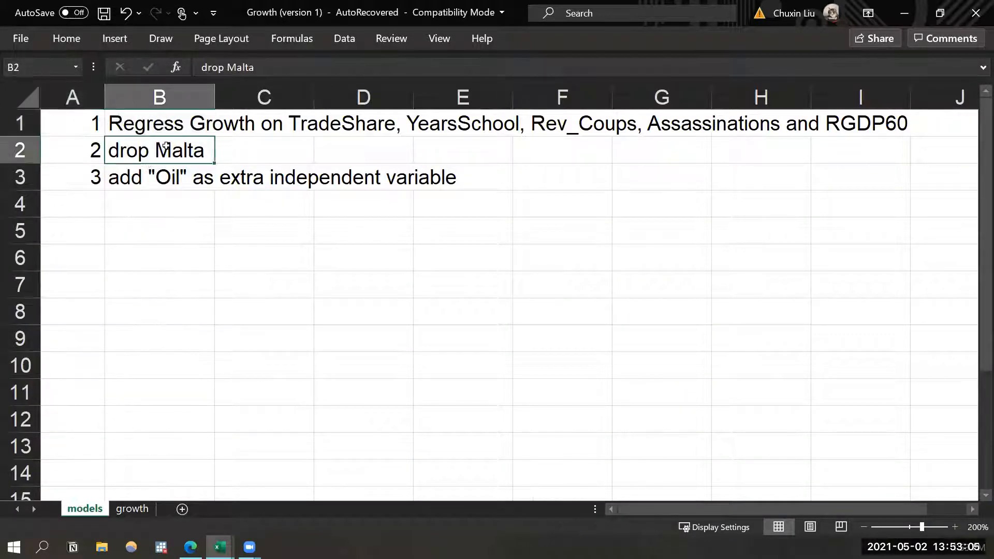
pyautogui.moveTo(95, 123); pyautogui.dragTo(163, 176)
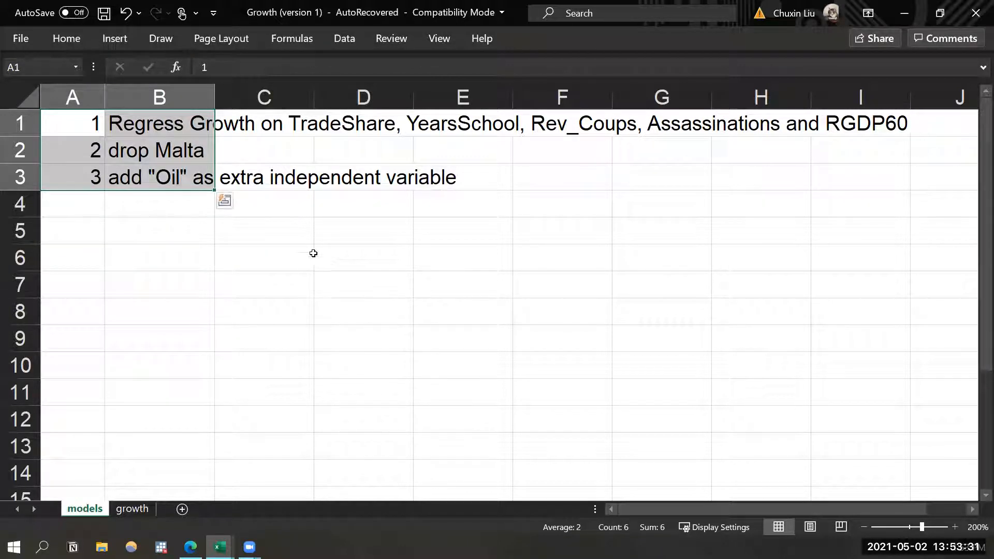
pyautogui.click(162, 181)
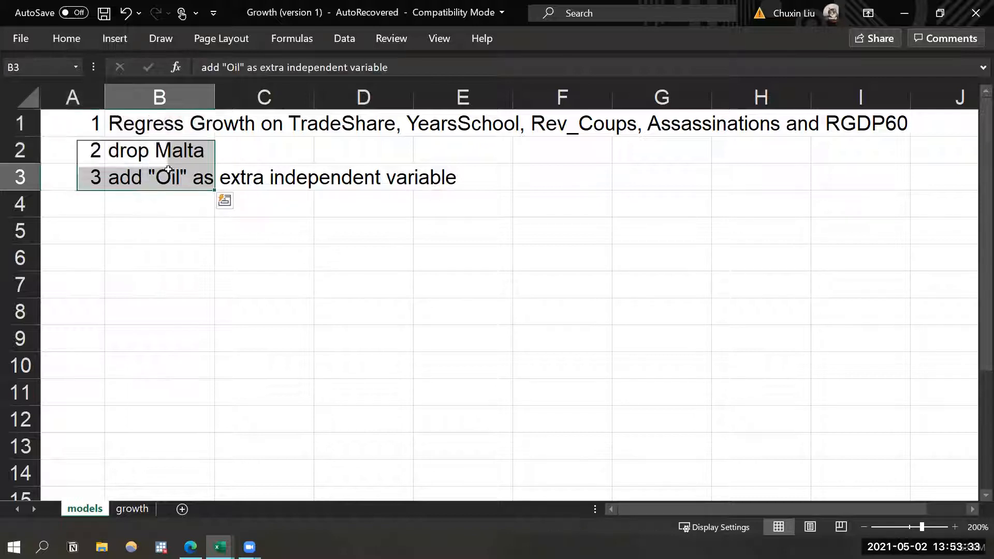
pyautogui.press('Up')
pyautogui.press('Up')
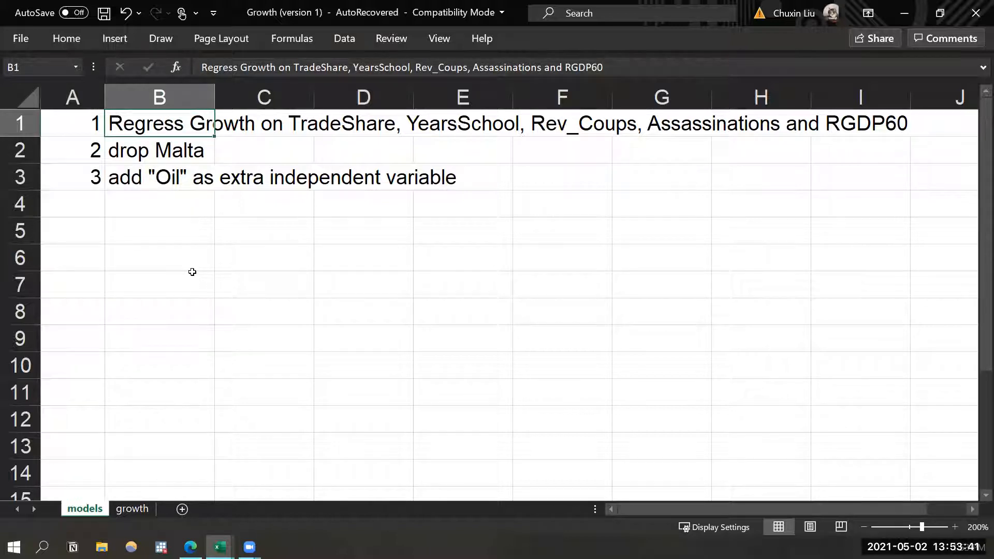
pyautogui.click(557, 129)
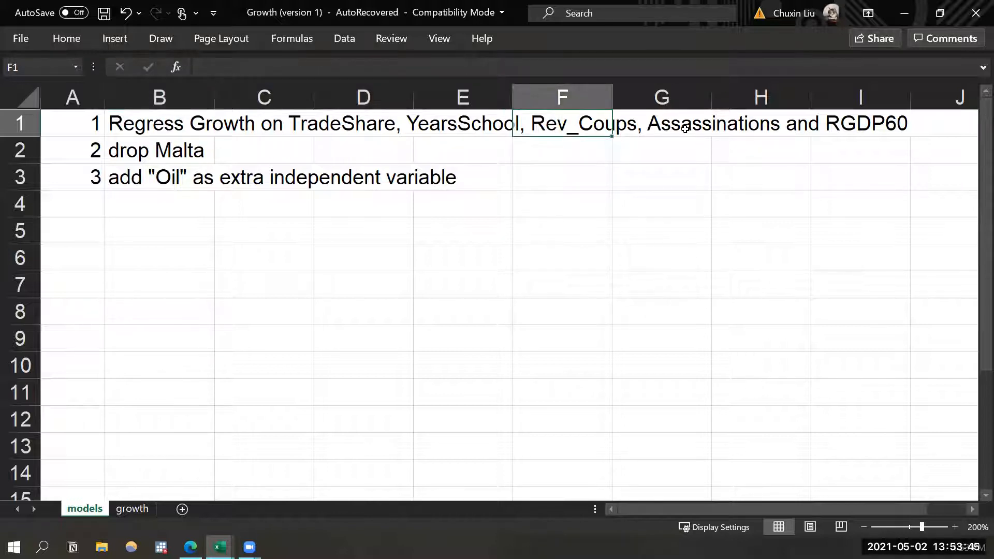
# Fill the growth header cell on the growth sheet with yellow to mark the dependent variable.
pyautogui.click(147, 509)
pyautogui.click(254, 112)
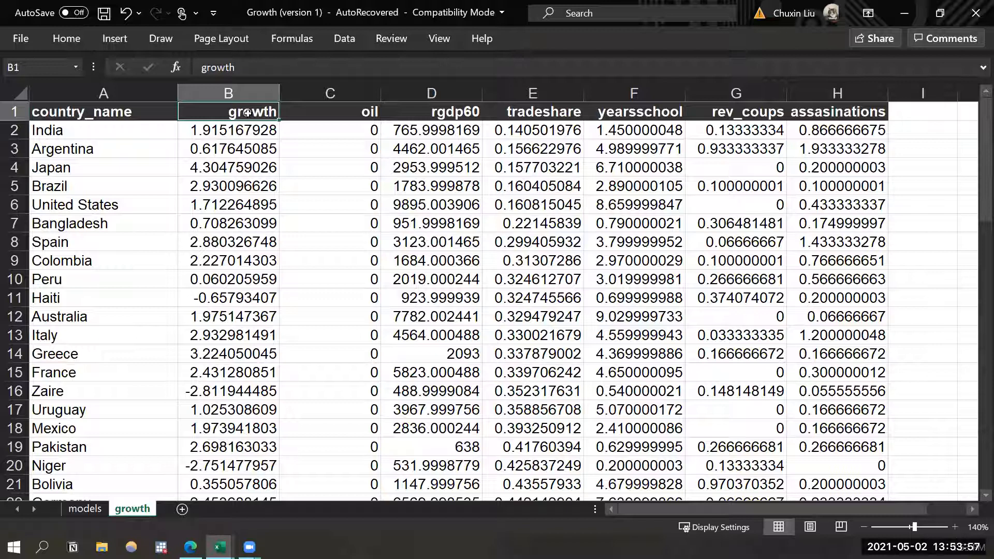
pyautogui.click(72, 42)
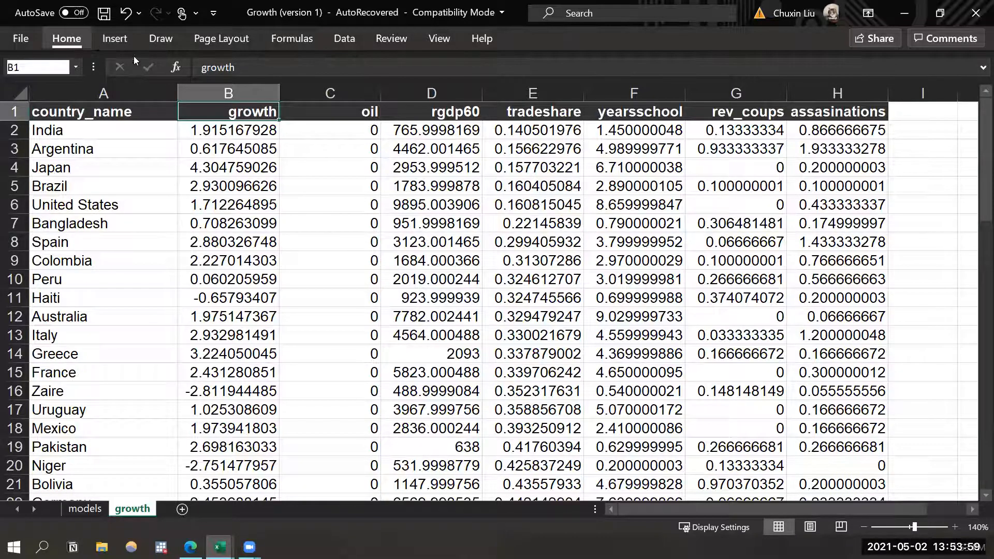
pyautogui.click(189, 93)
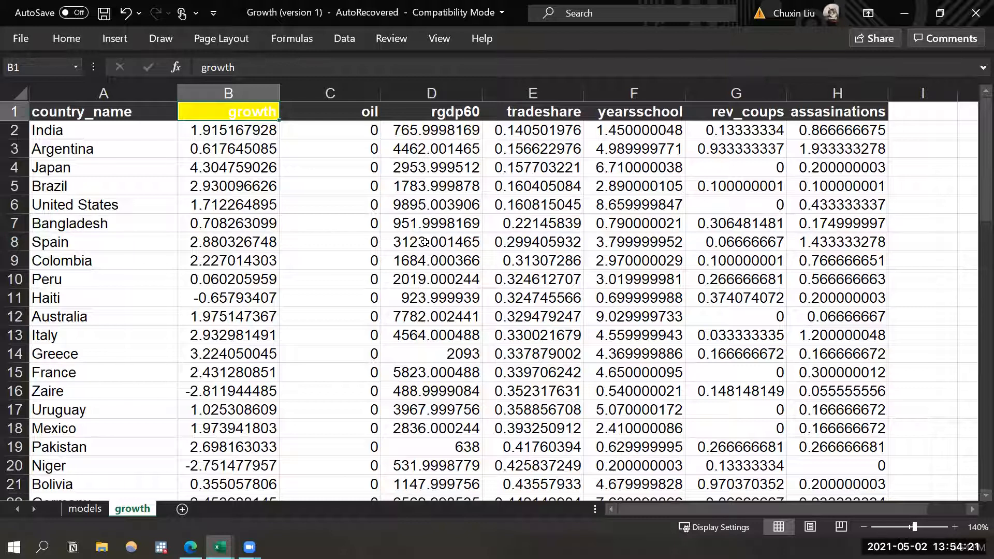
# Check the first specification on the models sheet and move the growth sheet's rgdp60 column to column I, after assasinations.
pyautogui.click(85, 509)
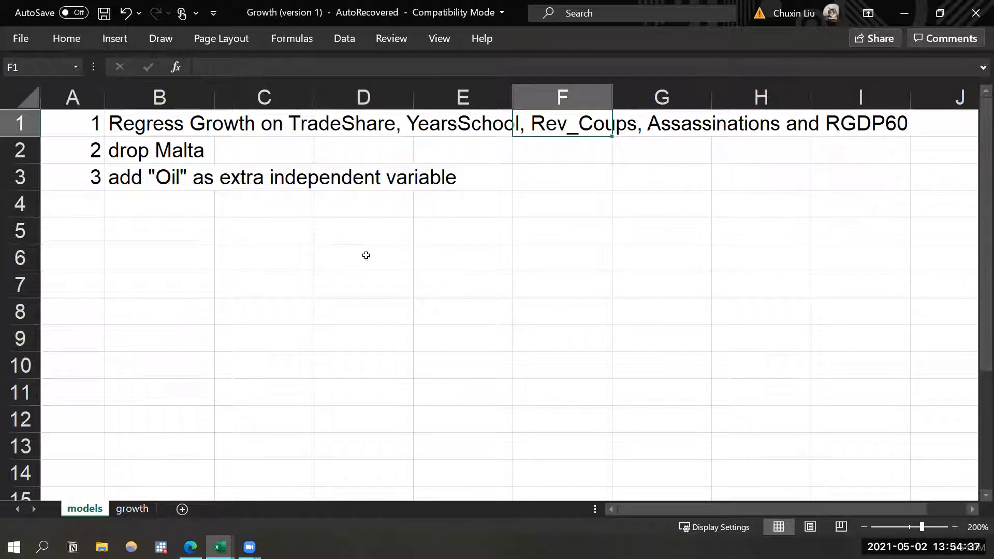
pyautogui.click(135, 513)
pyautogui.click(431, 205)
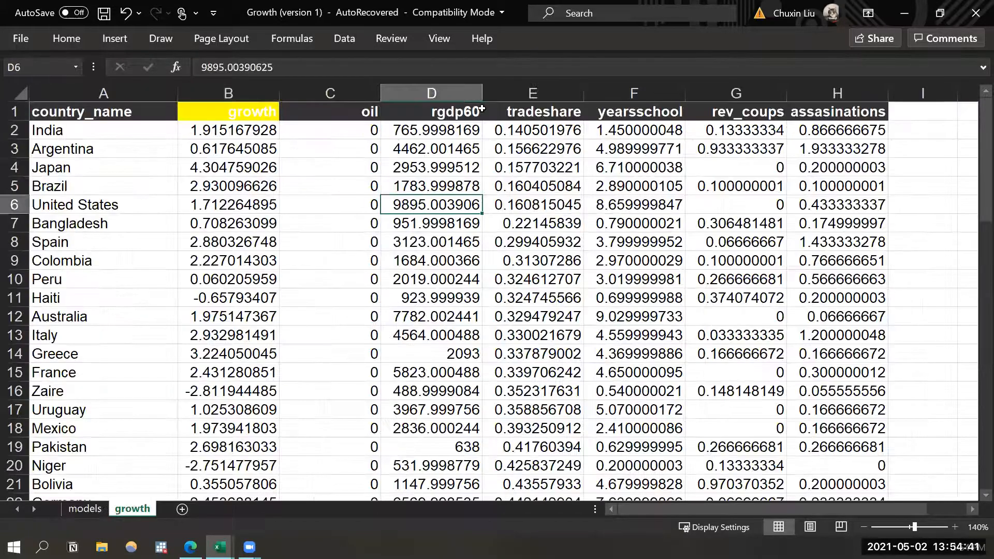
pyautogui.click(524, 93)
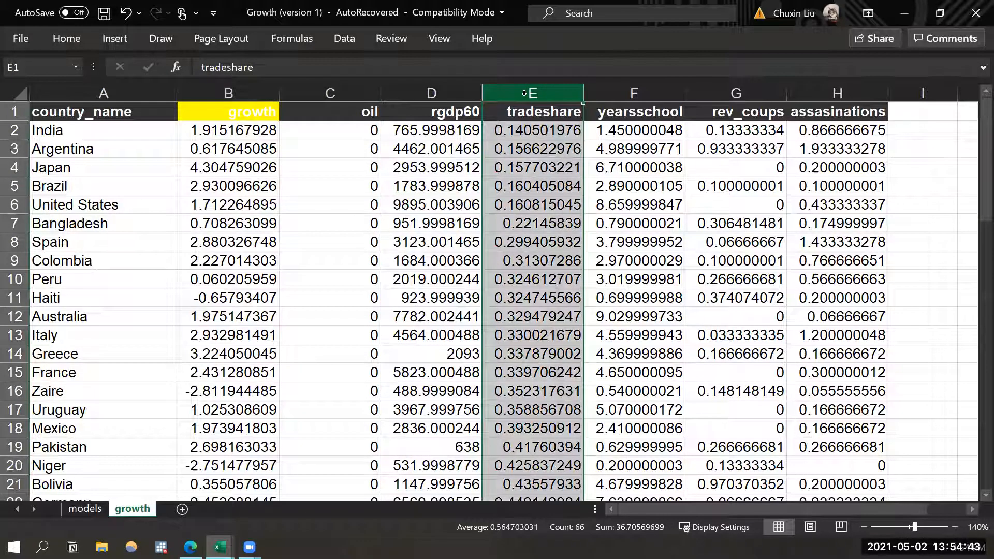
pyautogui.click(459, 91)
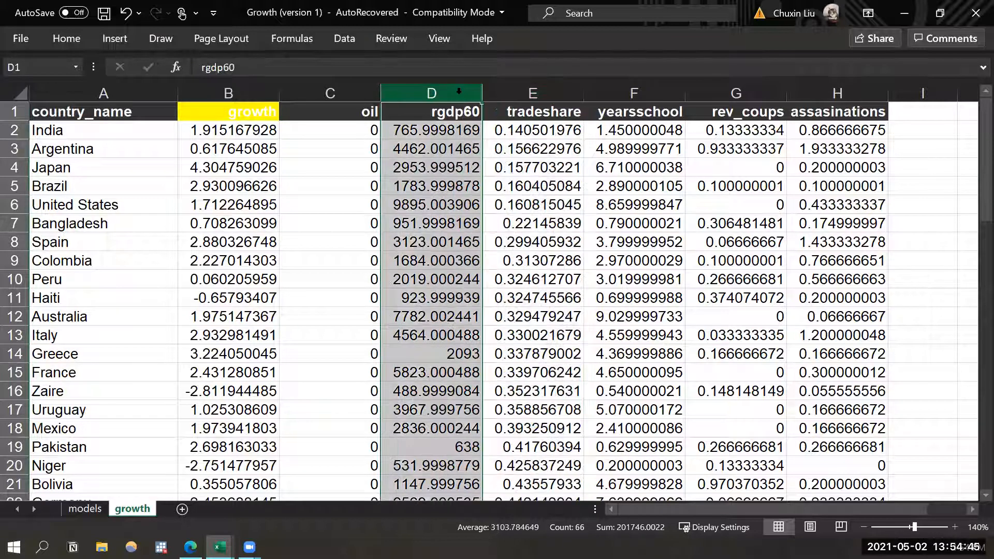
pyautogui.rightClick(443, 94)
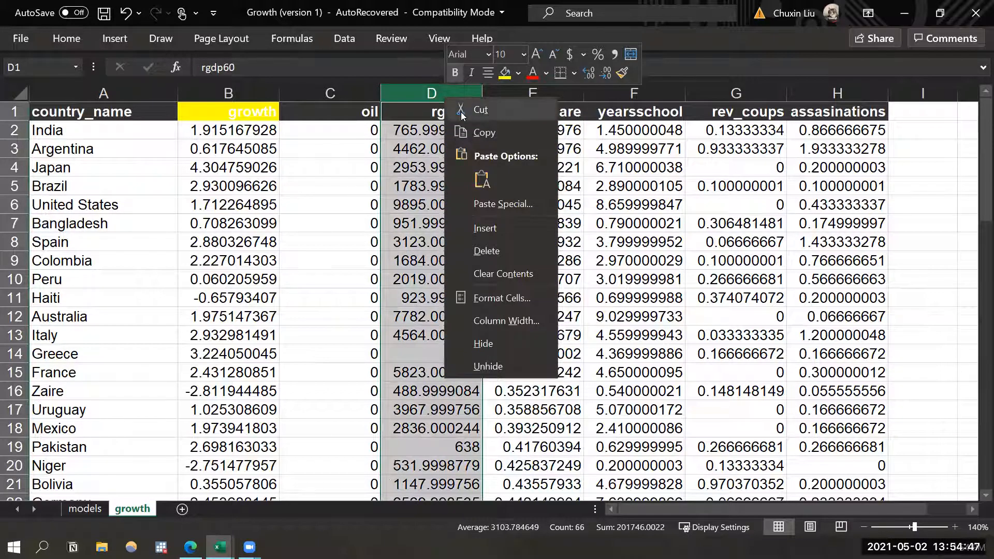
pyautogui.click(461, 112)
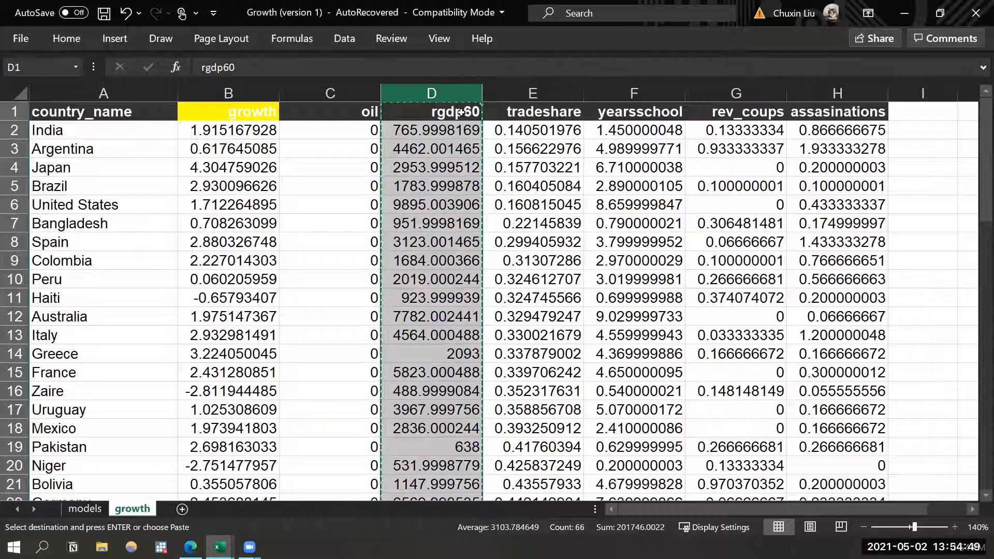
pyautogui.click(901, 112)
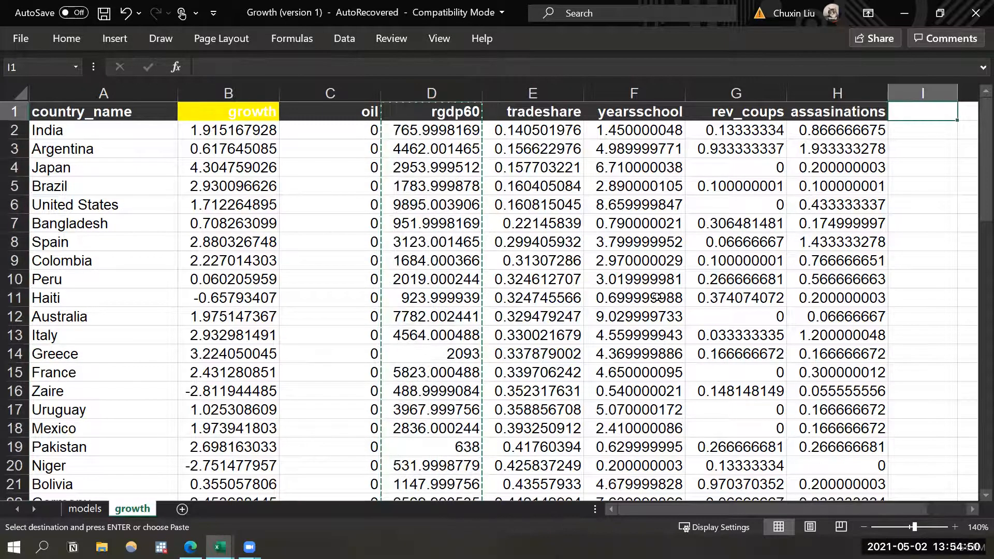
pyautogui.rightClick(903, 112)
pyautogui.click(775, 190)
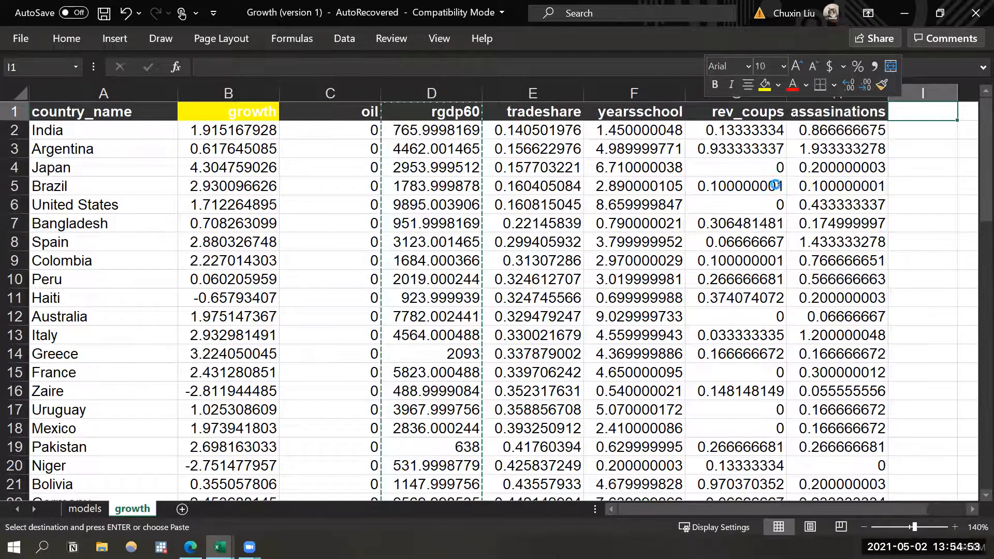
pyautogui.click(509, 278)
# Delete the empty column D between oil and tradeshare so the explanatory variables follow oil directly.
pyautogui.moveTo(489, 111); pyautogui.dragTo(892, 113)
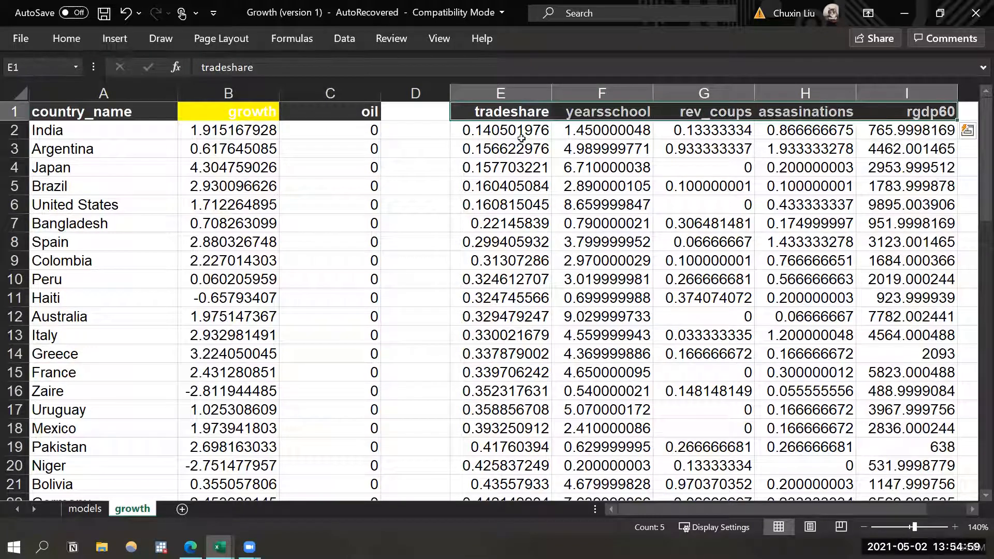
pyautogui.rightClick(409, 93)
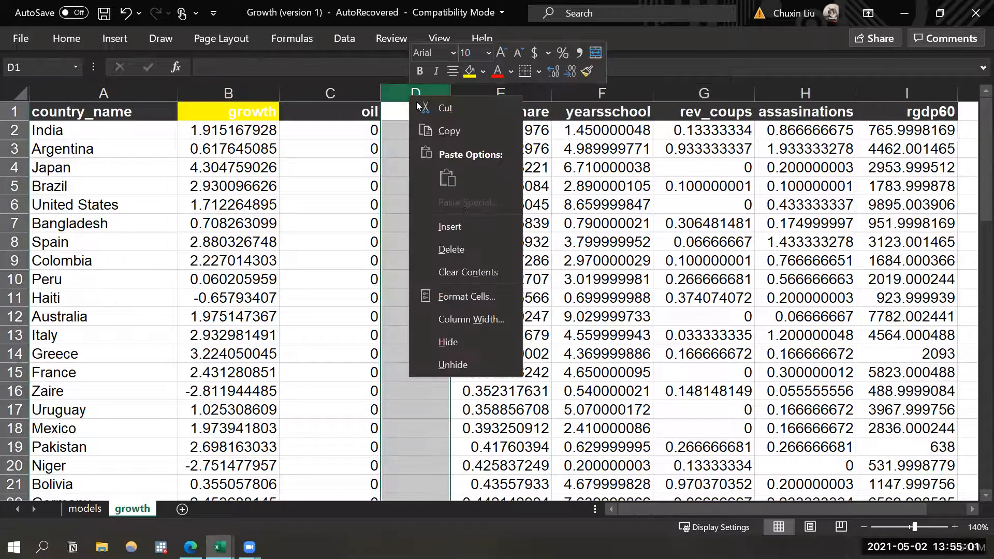
pyautogui.click(452, 250)
pyautogui.click(532, 205)
# Fill the header cells from tradeshare through rgdp60 with dark blue to mark the independent variables.
pyautogui.moveTo(432, 113); pyautogui.dragTo(830, 110)
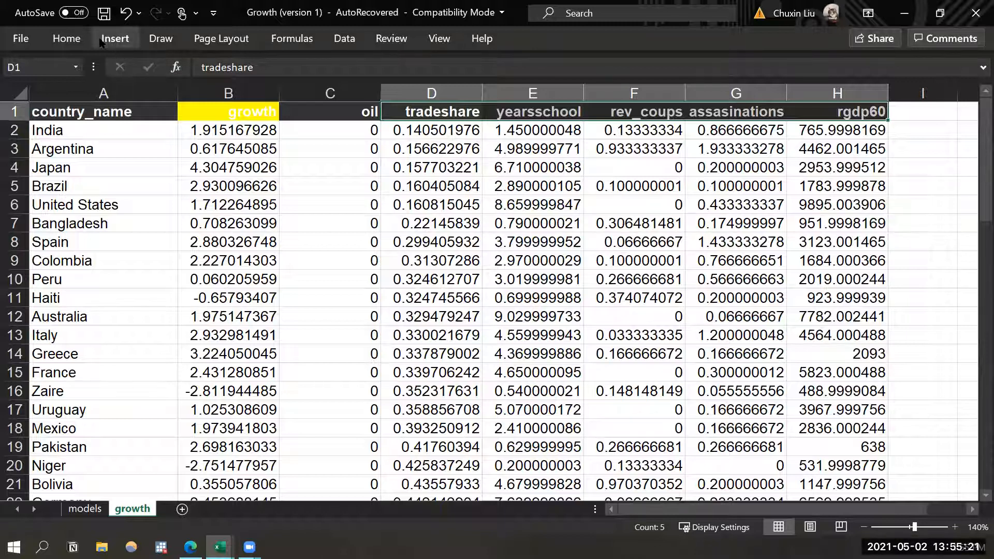
pyautogui.click(66, 38)
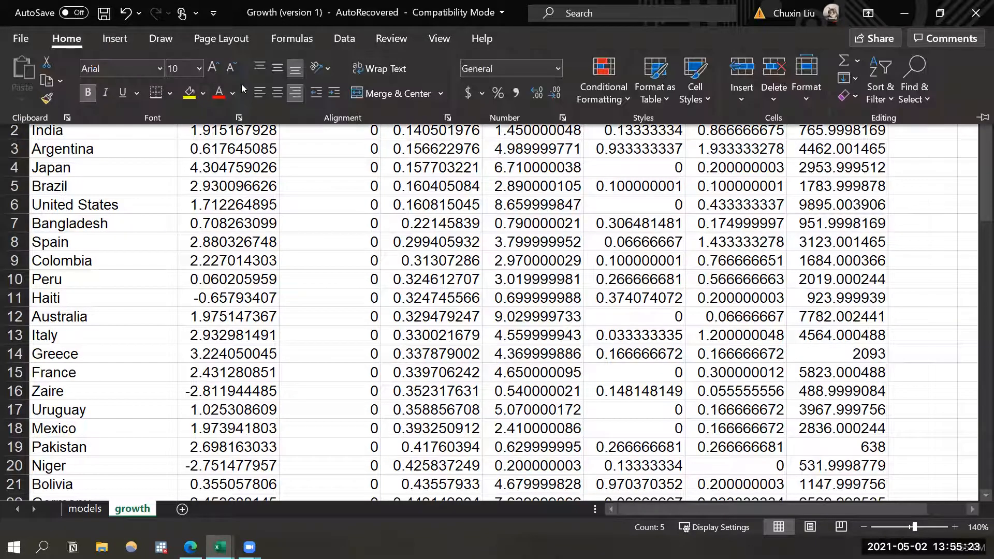
pyautogui.click(203, 93)
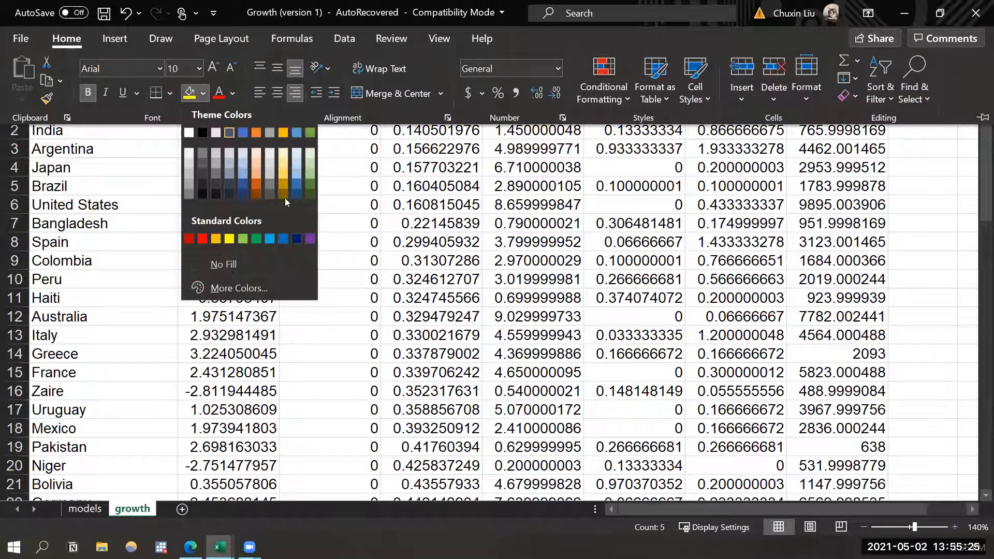
pyautogui.click(244, 194)
pyautogui.click(429, 167)
# Review the header row, comparing the growth header with each explanatory header from tradeshare through rgdp60.
pyautogui.click(252, 110)
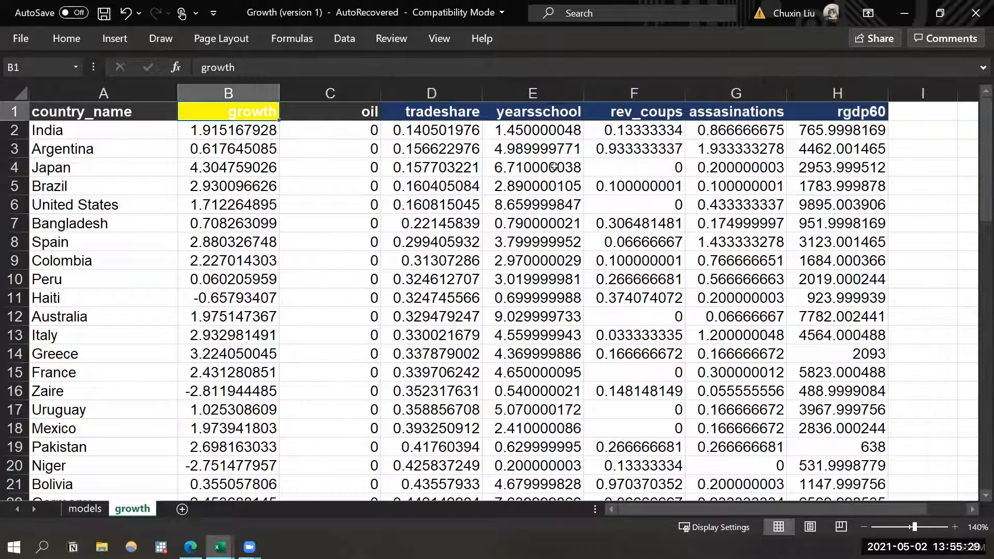
pyautogui.moveTo(80, 111); pyautogui.dragTo(346, 106)
pyautogui.click(500, 167)
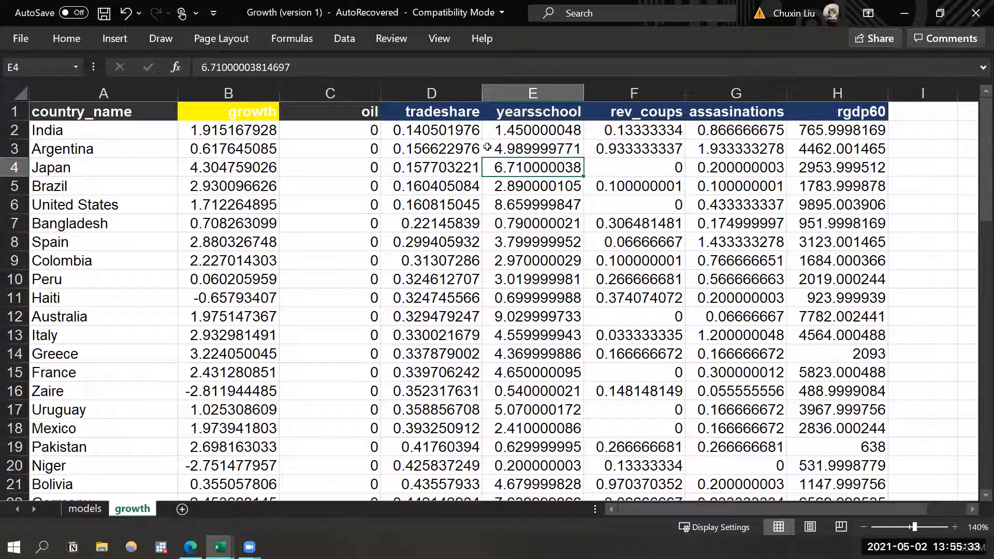
pyautogui.click(456, 109)
pyautogui.click(544, 112)
pyautogui.click(650, 113)
pyautogui.click(727, 110)
pyautogui.click(849, 115)
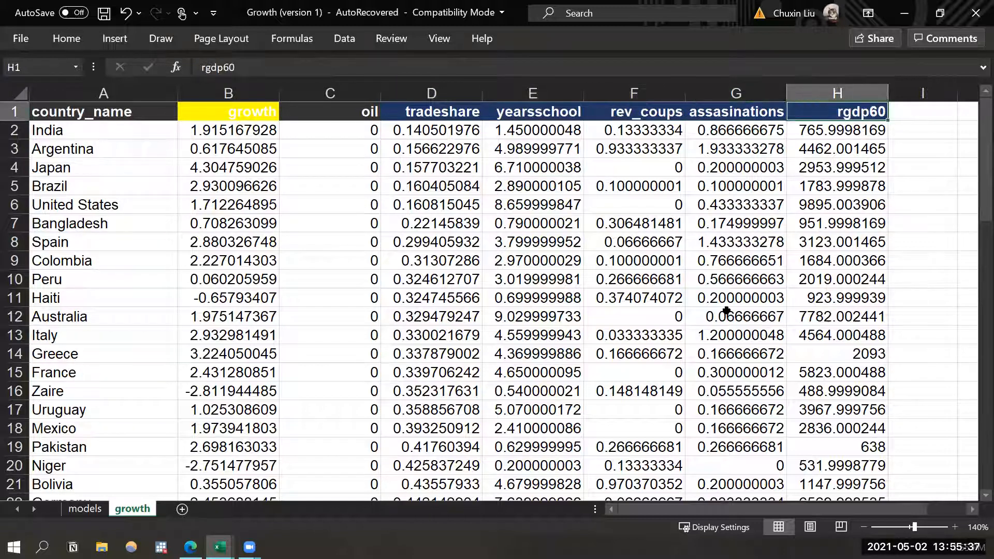
pyautogui.click(393, 162)
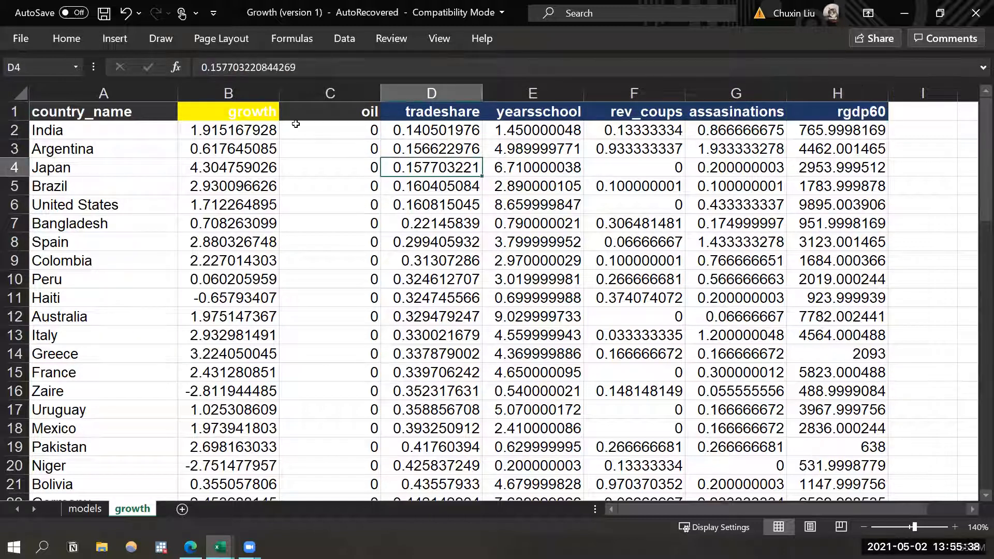
# Examine the growth column as the dependent variable and the adjacent columns D through H as one block of independent variables.
pyautogui.click(223, 96)
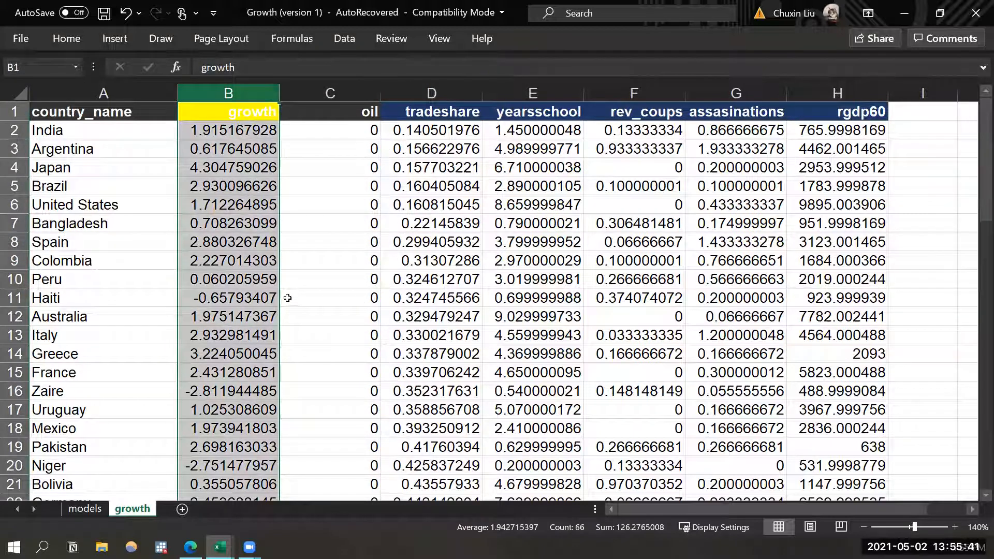
pyautogui.click(463, 125)
pyautogui.click(432, 94)
pyautogui.moveTo(724, 79); pyautogui.dragTo(855, 92)
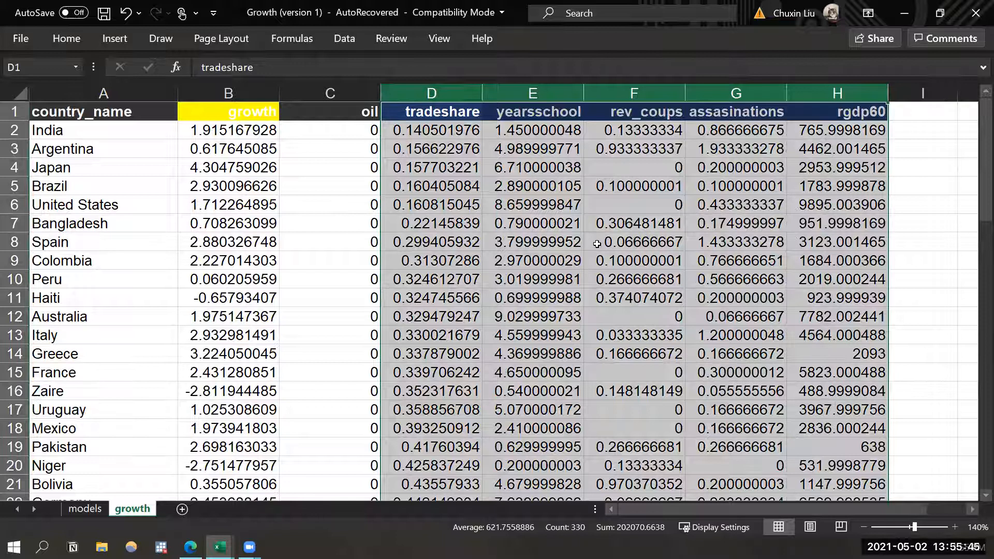
pyautogui.click(634, 242)
pyautogui.moveTo(443, 95); pyautogui.dragTo(818, 113)
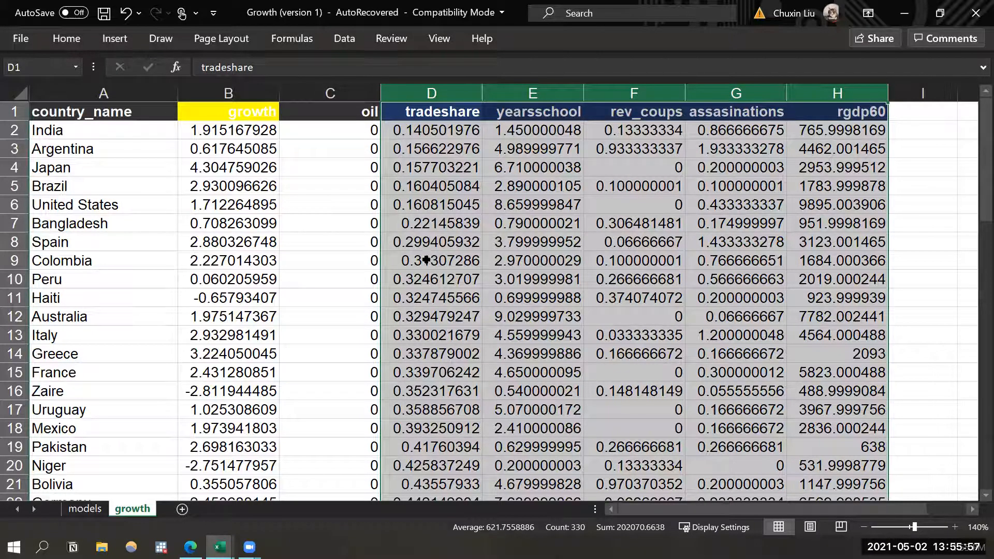
pyautogui.click(614, 318)
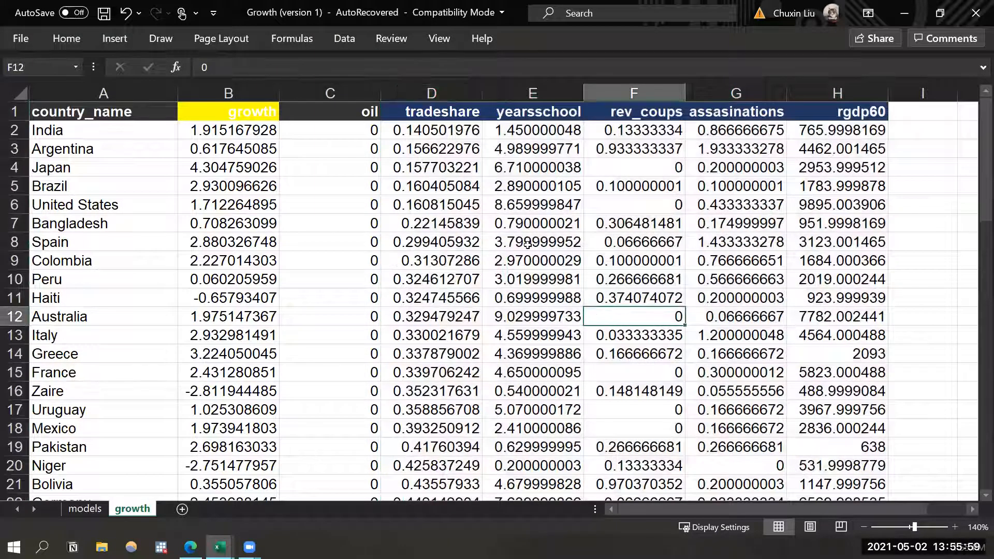
pyautogui.click(453, 168)
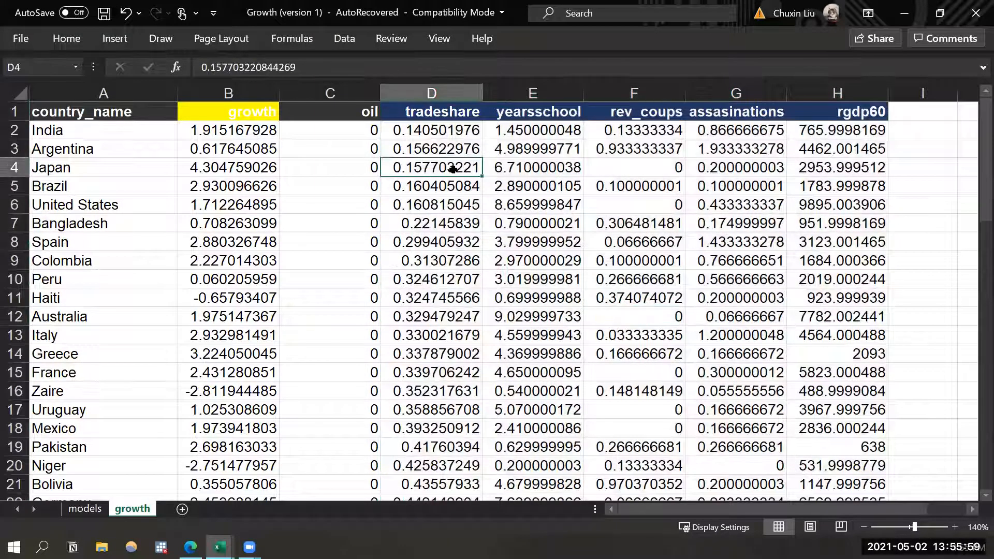
# Enable the Analysis ToolPak through the Excel add-ins options.
pyautogui.click(21, 38)
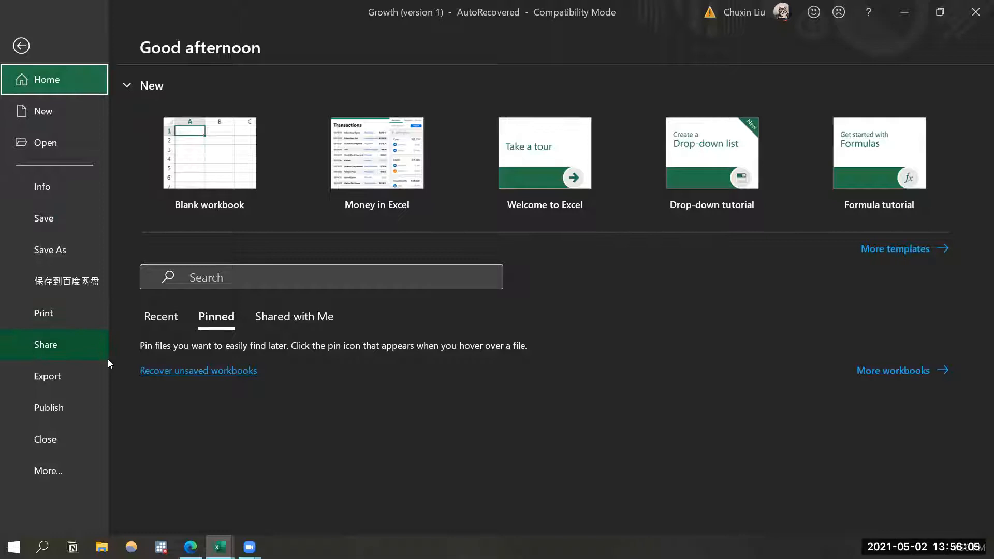
pyautogui.click(56, 469)
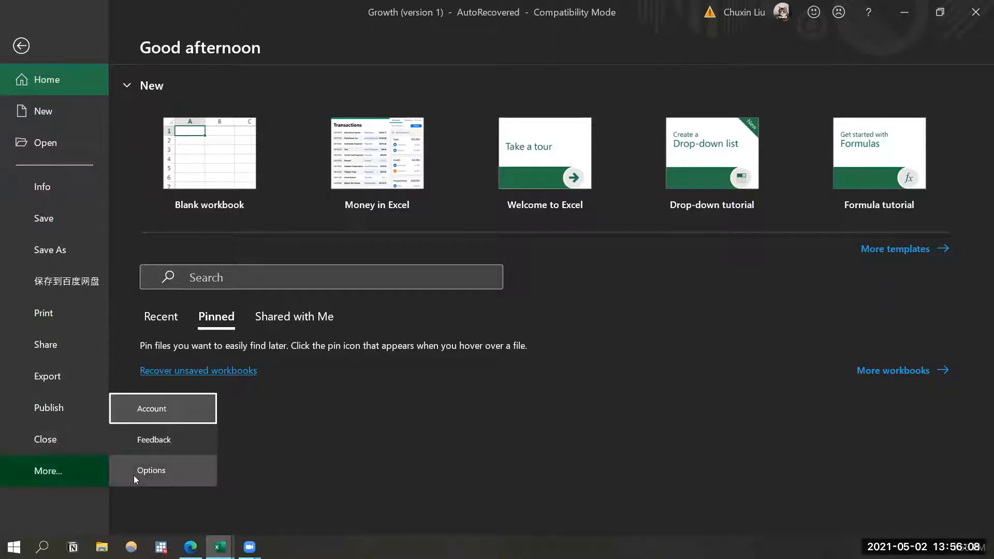
pyautogui.click(170, 473)
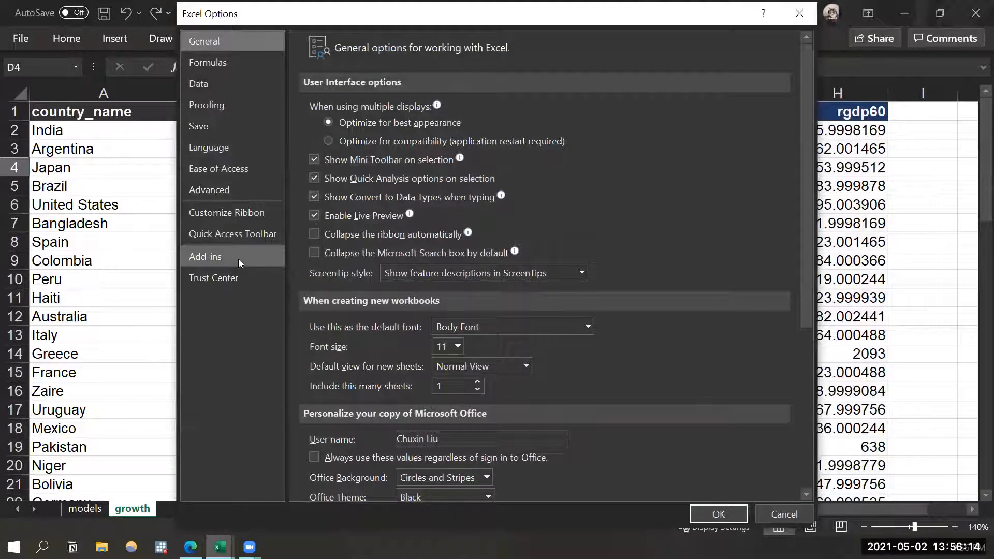
pyautogui.click(238, 257)
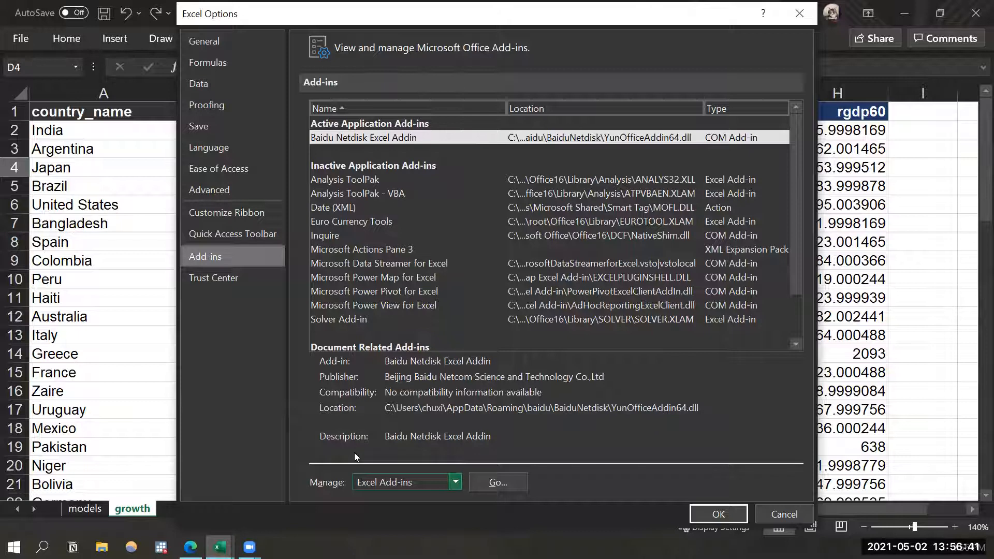
pyautogui.press('Tab')
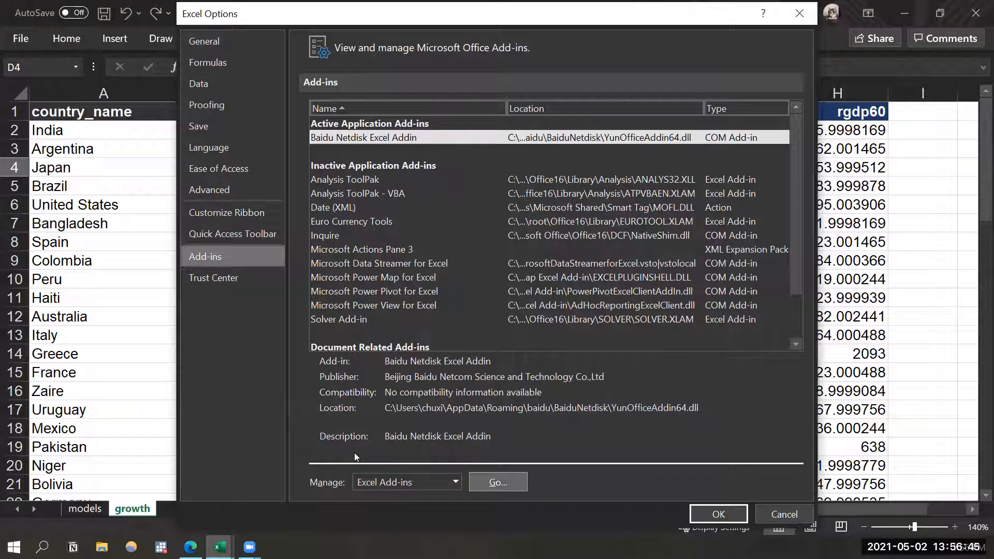
pyautogui.press('Return')
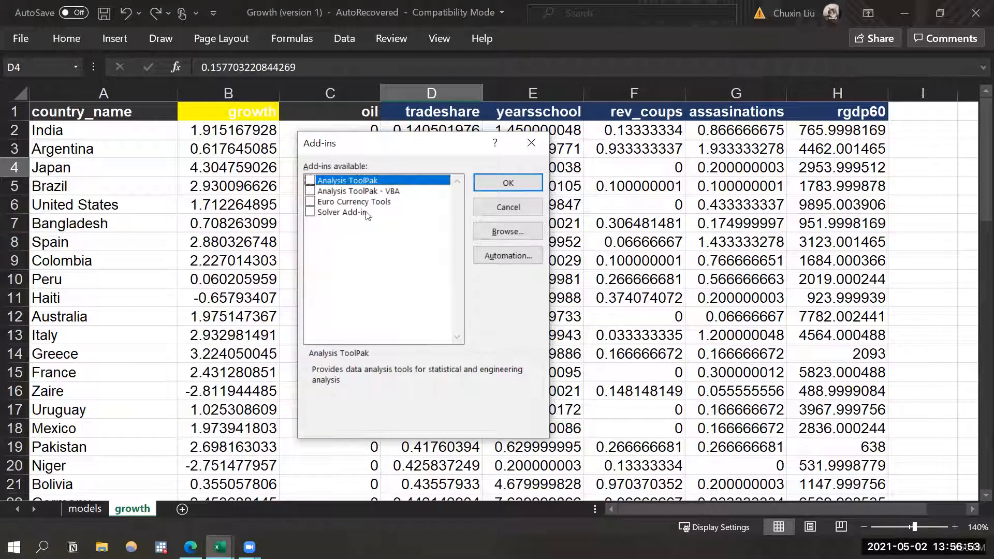
pyautogui.click(310, 180)
pyautogui.click(510, 185)
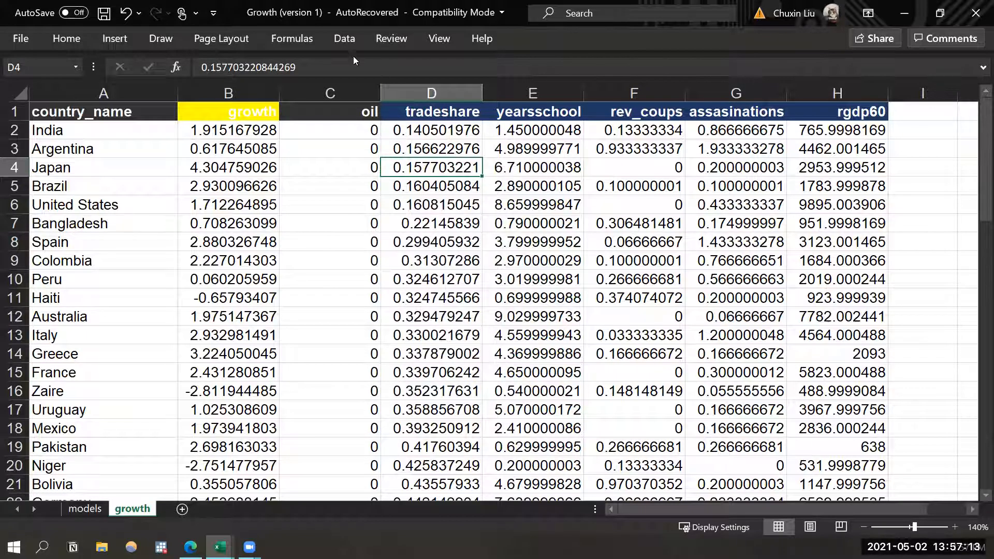
# Open the Data Analysis tool list and look through the available analyses, from descriptive statistics and correlation to the t-tests and z-test.
pyautogui.click(344, 40)
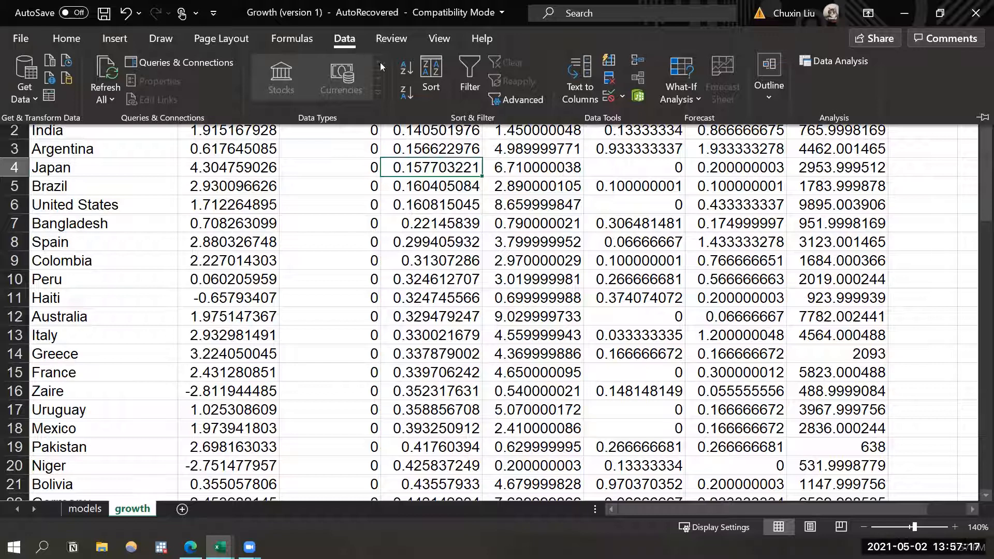
pyautogui.click(823, 65)
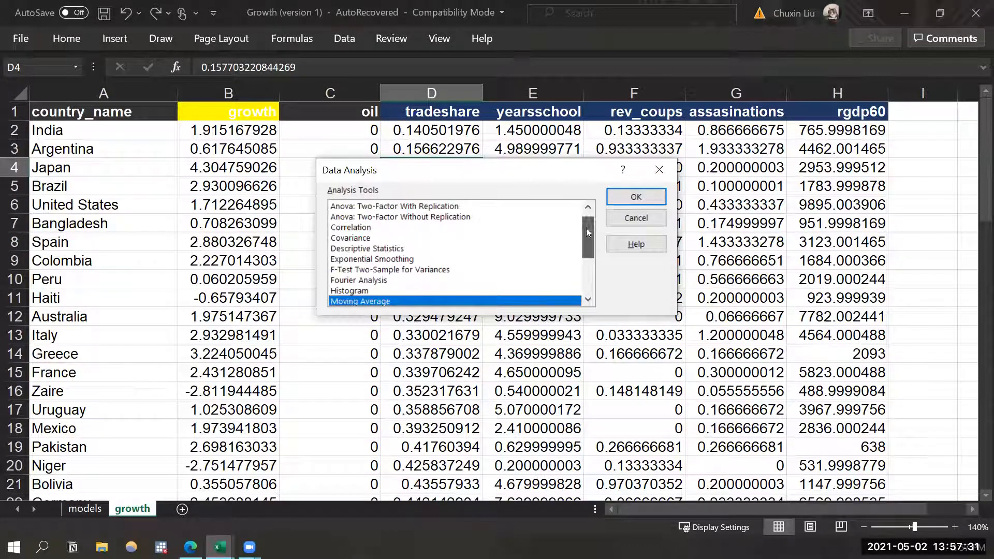
pyautogui.scroll(1, 586, 228)
pyautogui.moveTo(593, 268); pyautogui.dragTo(588, 230)
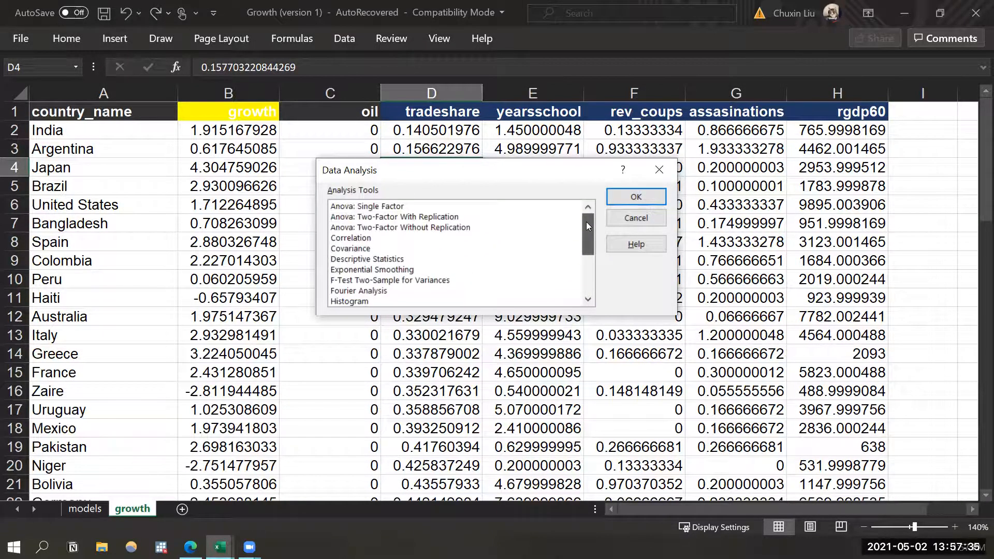
pyautogui.press('m')
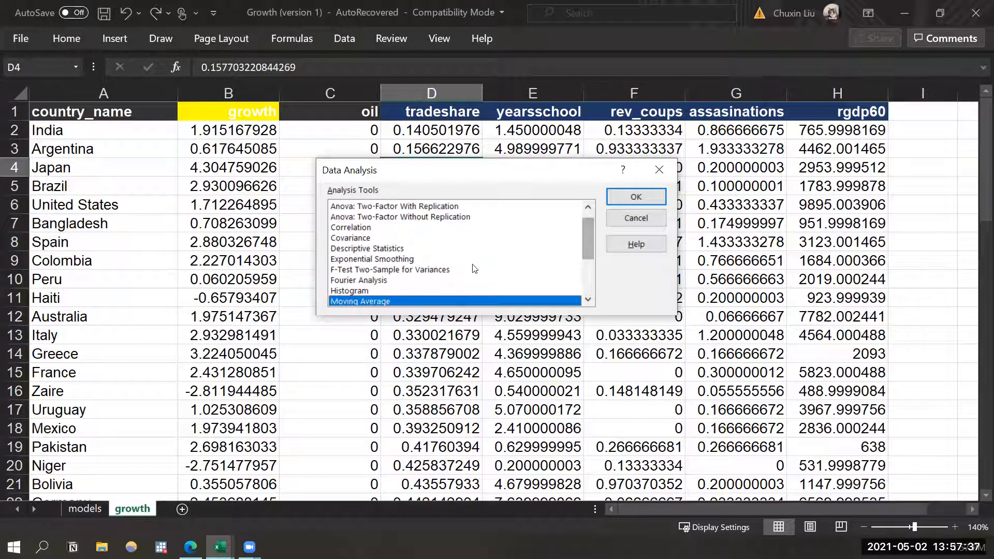
pyautogui.click(378, 250)
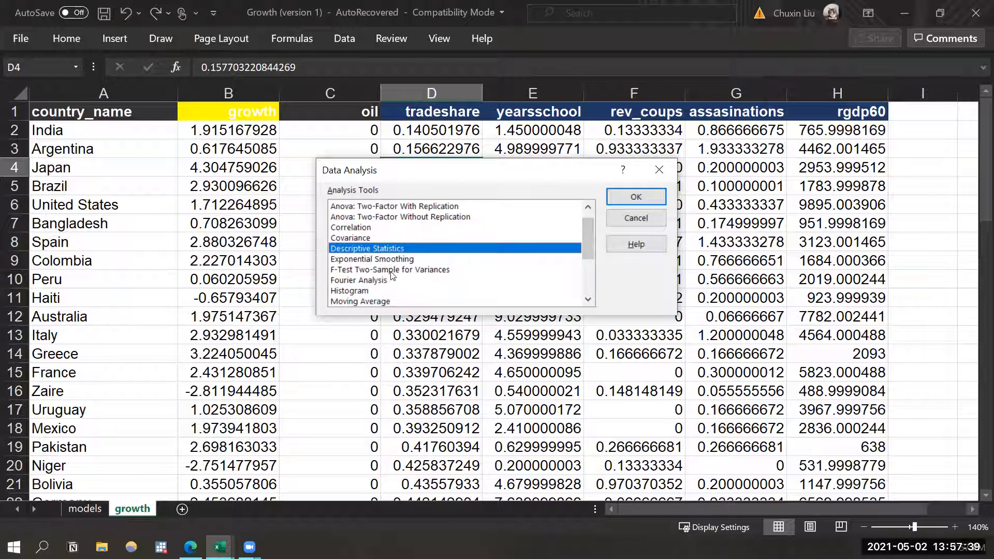
pyautogui.click(373, 229)
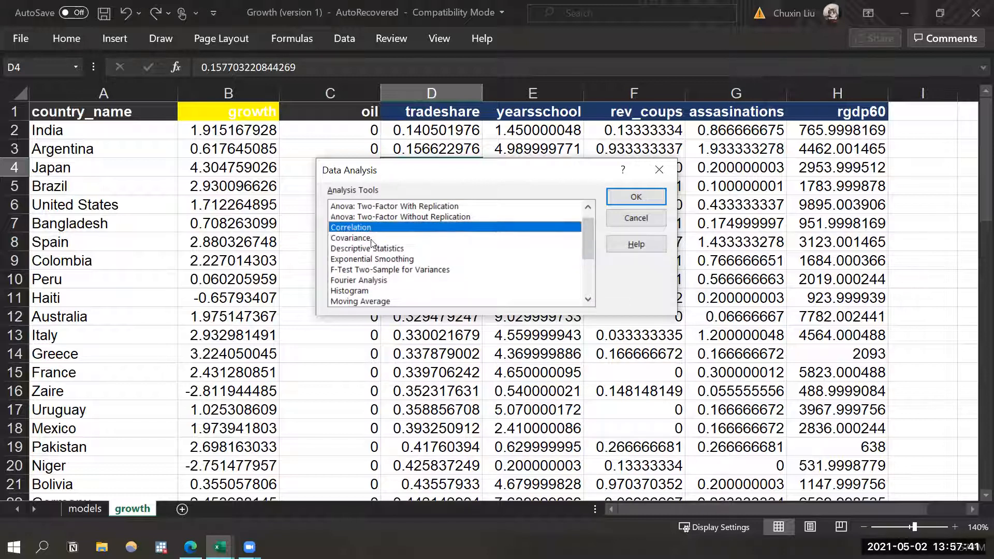
pyautogui.click(374, 239)
pyautogui.click(374, 290)
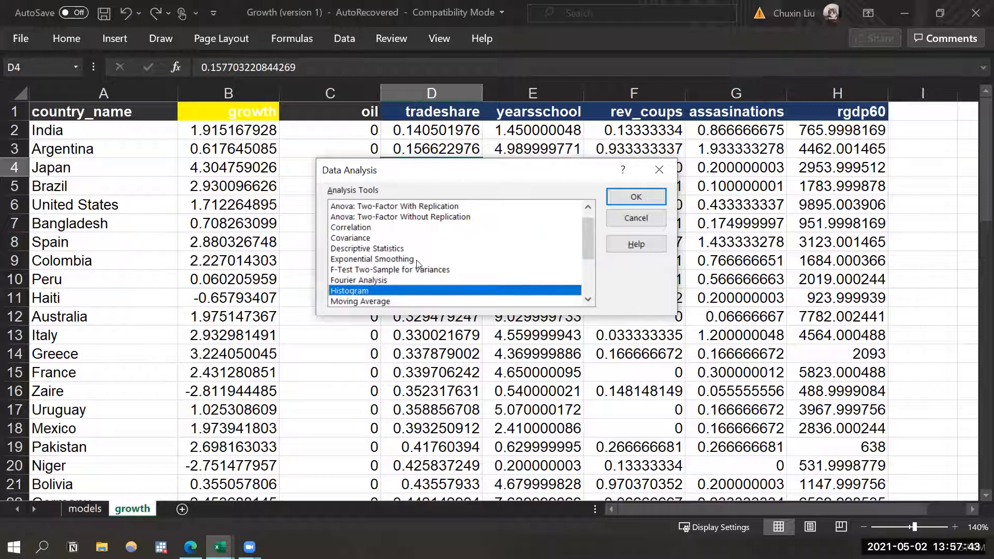
pyautogui.scroll(-1, 418, 265)
pyautogui.scroll(-2, 418, 265)
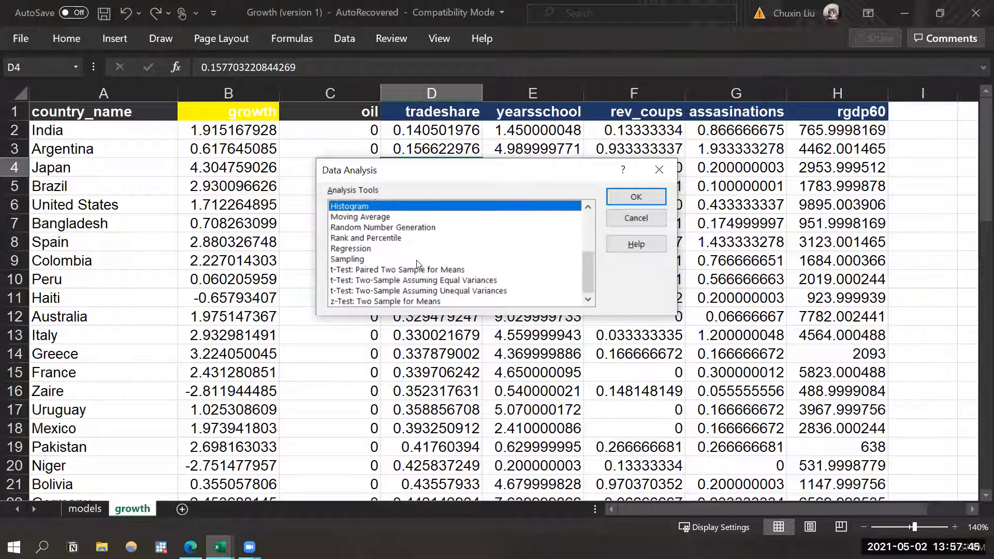
pyautogui.click(399, 280)
pyautogui.click(394, 301)
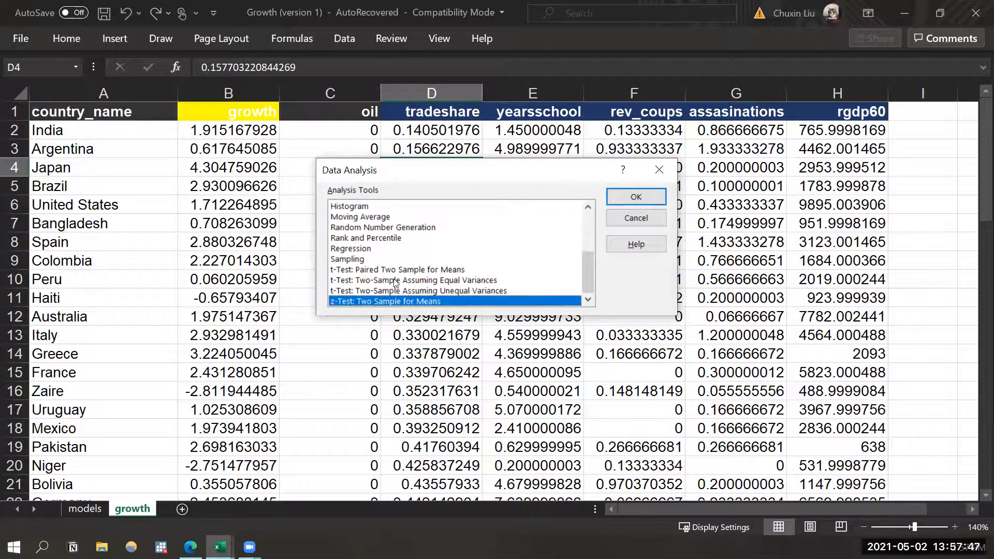
# Choose Regression as the analysis tool and open its settings.
pyautogui.click(383, 250)
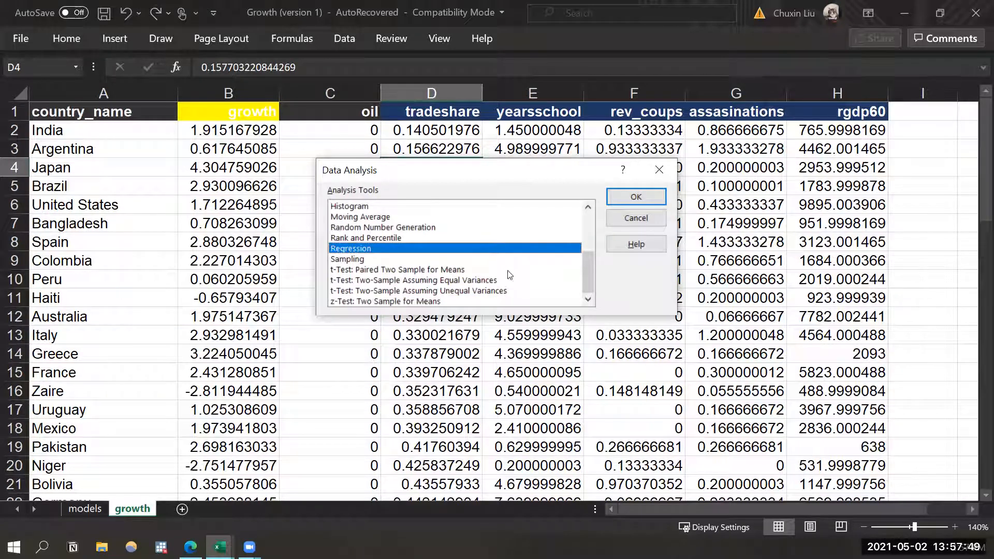
pyautogui.scroll(1, 505, 267)
pyautogui.scroll(-1, 505, 267)
pyautogui.click(624, 200)
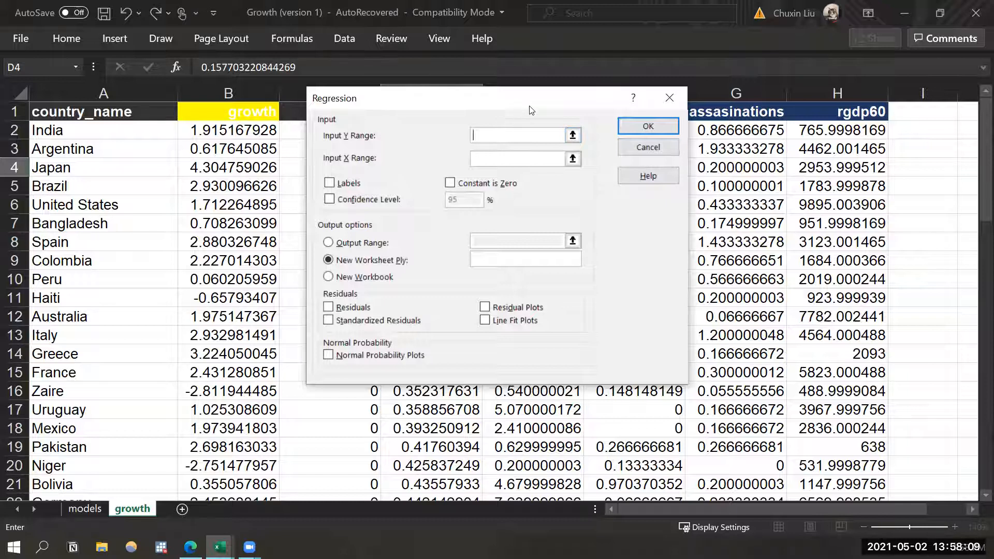
# Set the regression's Input Y Range to the growth values in $B$2:$B$66.
pyautogui.moveTo(529, 109); pyautogui.dragTo(549, 166)
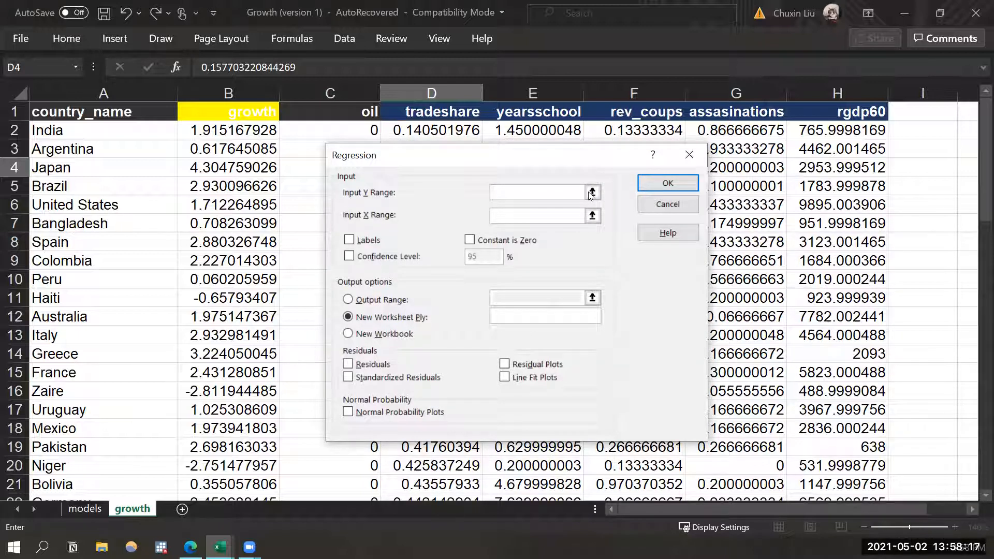
pyautogui.click(592, 193)
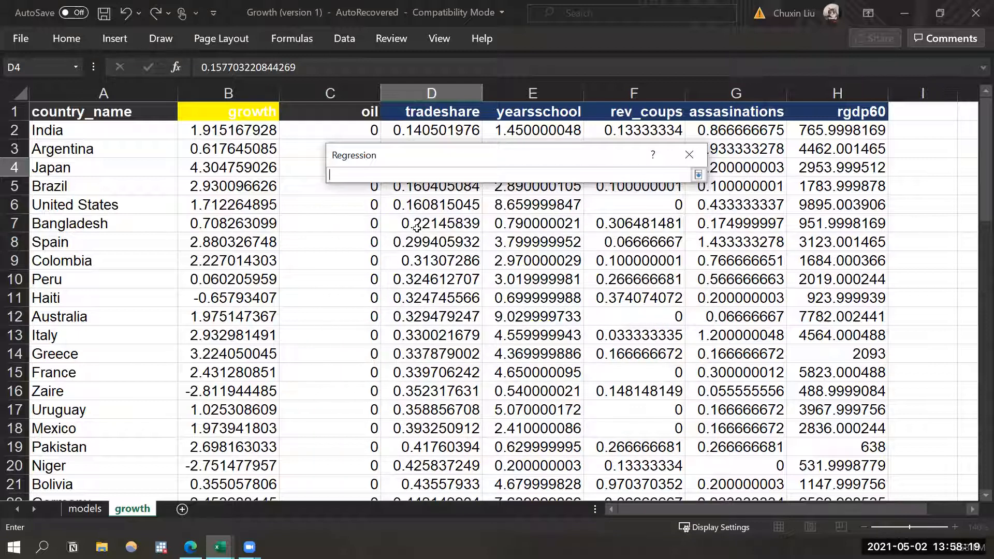
pyautogui.click(235, 131)
pyautogui.moveTo(236, 130); pyautogui.dragTo(231, 461)
pyautogui.scroll(-9, 253, 452)
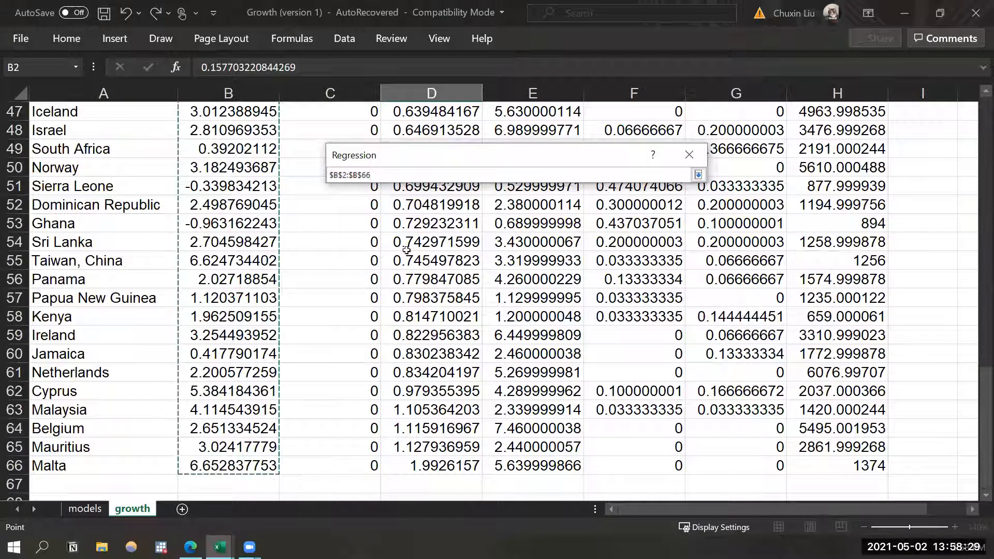
pyautogui.click(698, 174)
pyautogui.moveTo(984, 370); pyautogui.dragTo(980, 107)
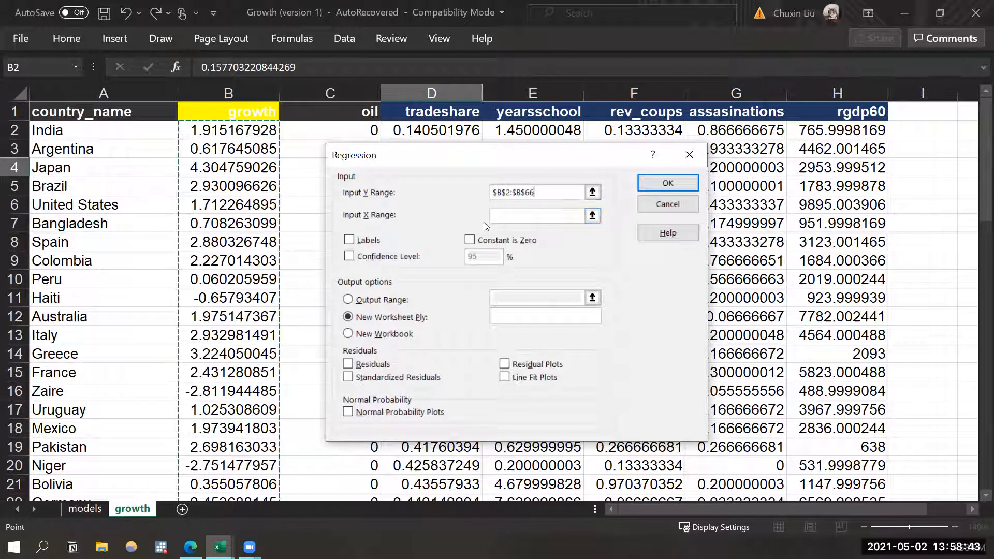
pyautogui.click(506, 193)
# Set the regression's Input X Range to the tradeshare through rgdp60 values in $D$2:$H$66.
pyautogui.click(569, 212)
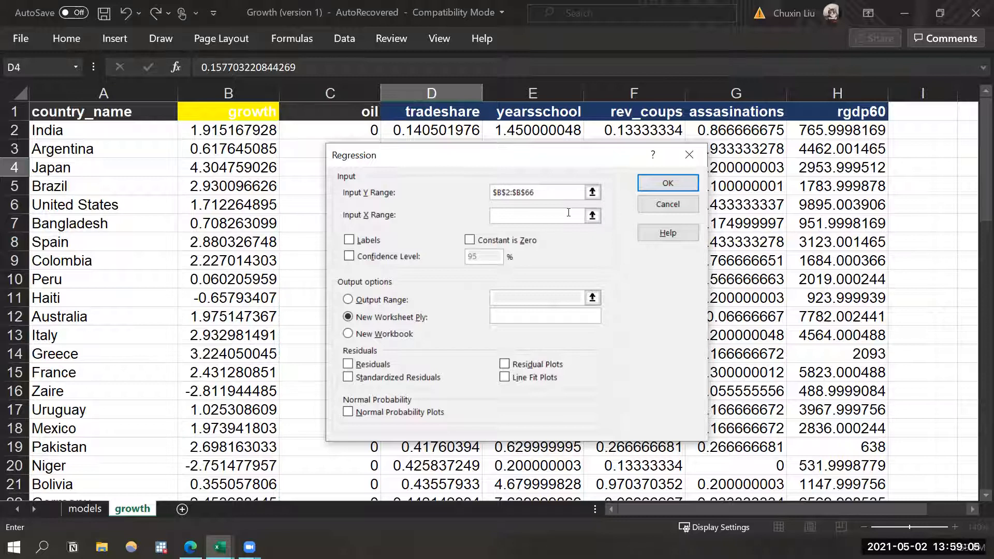
pyautogui.write('$D$2:$H$')
pyautogui.write('66')
pyautogui.click(592, 216)
pyautogui.moveTo(407, 128)
pyautogui.mouseDown()
pyautogui.moveTo(815, 195)
pyautogui.moveTo(826, 494)
pyautogui.moveTo(824, 451)
pyautogui.mouseUp()
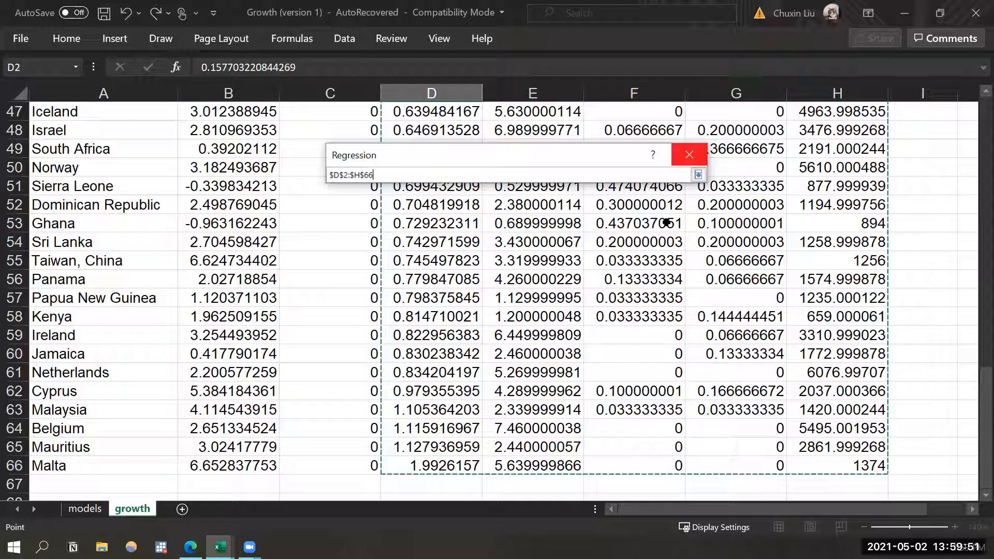
pyautogui.click(699, 176)
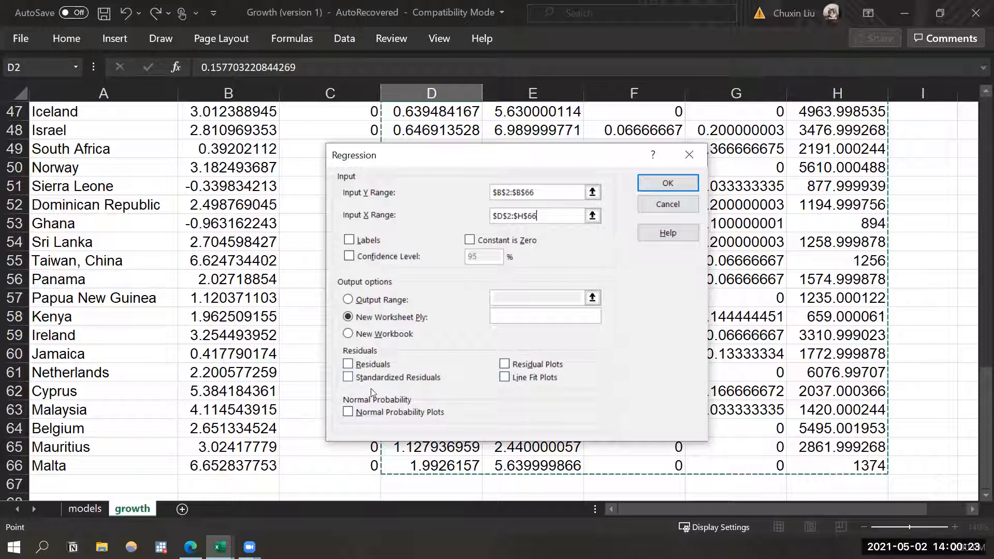
# Include residual plots, line fit plots and normal probability plots, and run the regression with output to a new worksheet.
pyautogui.click(506, 378)
pyautogui.click(505, 364)
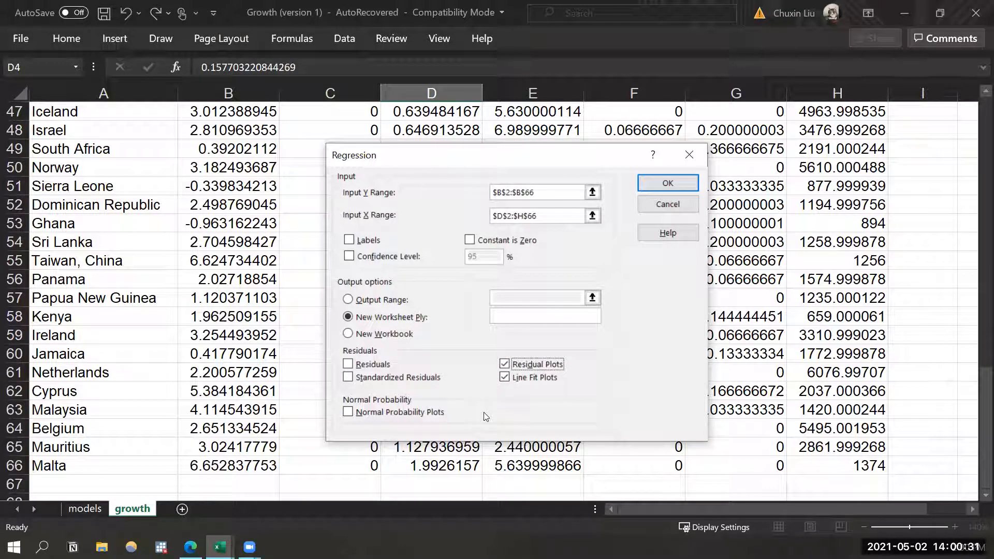
pyautogui.click(397, 412)
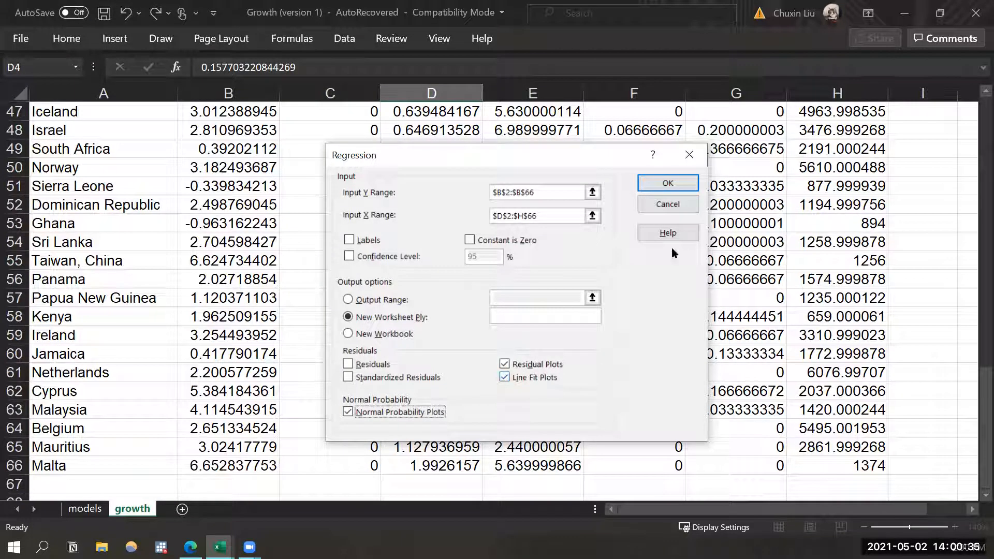
pyautogui.click(670, 186)
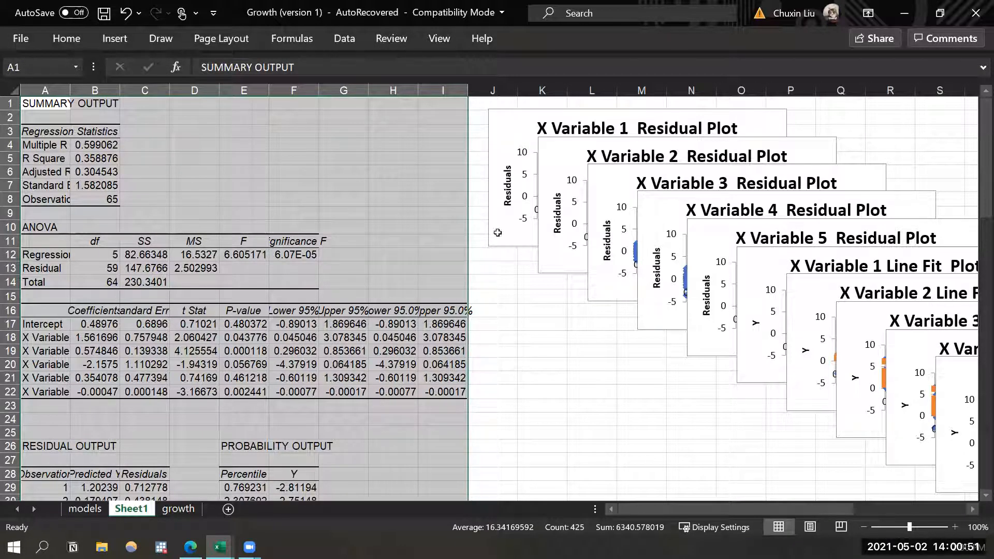
# Autofit columns A through I of the regression output so every label and value fits its cell.
pyautogui.click(423, 269)
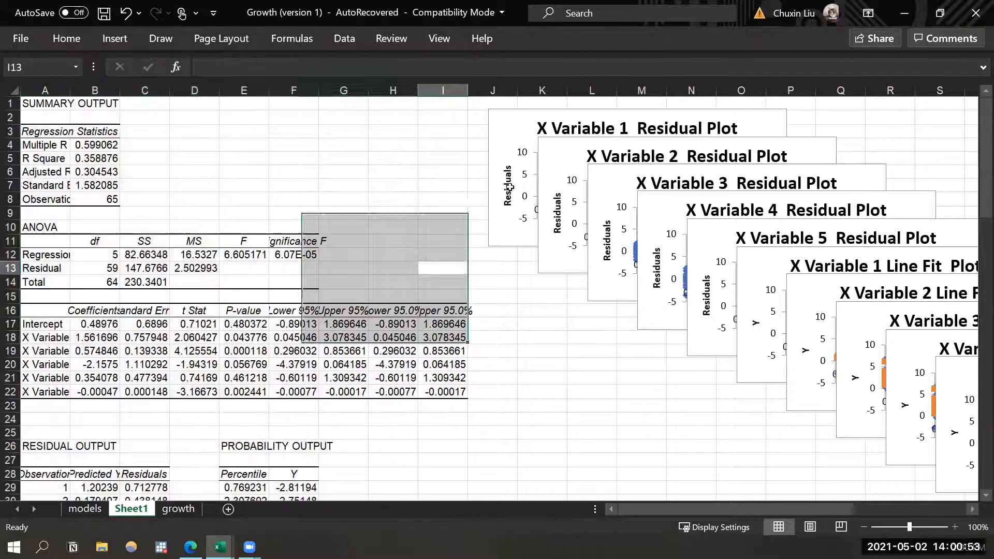
pyautogui.moveTo(50, 103); pyautogui.dragTo(433, 393)
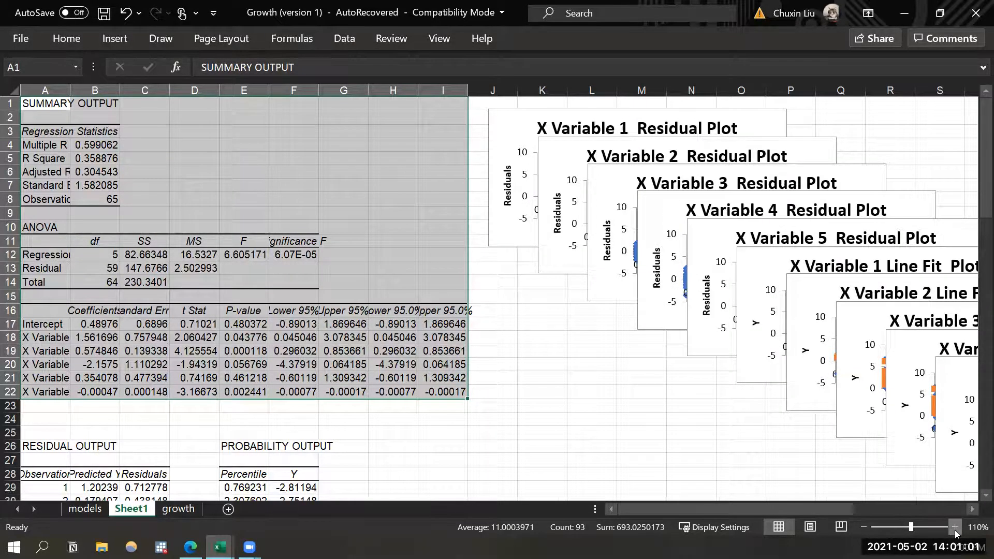
pyautogui.click(955, 527)
pyautogui.click(417, 230)
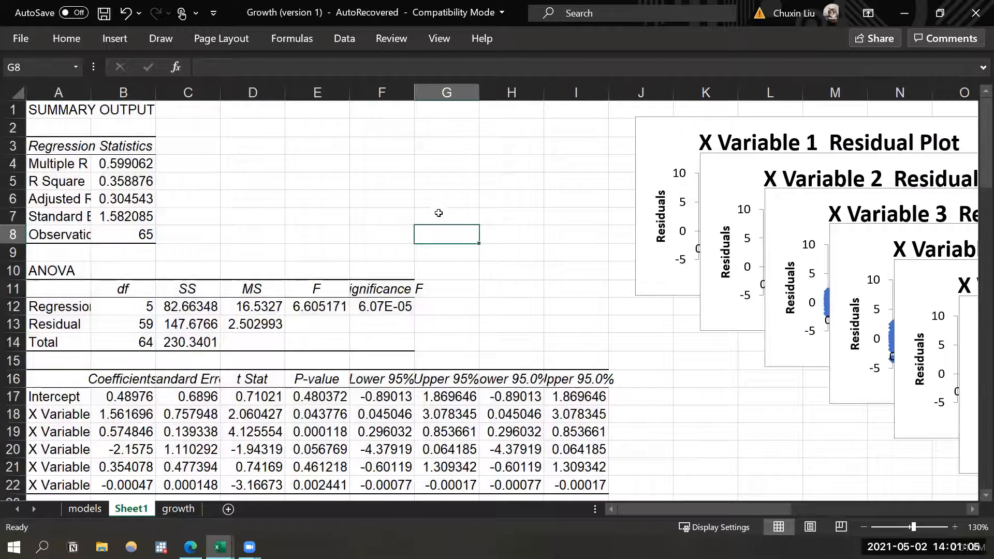
pyautogui.click(320, 309)
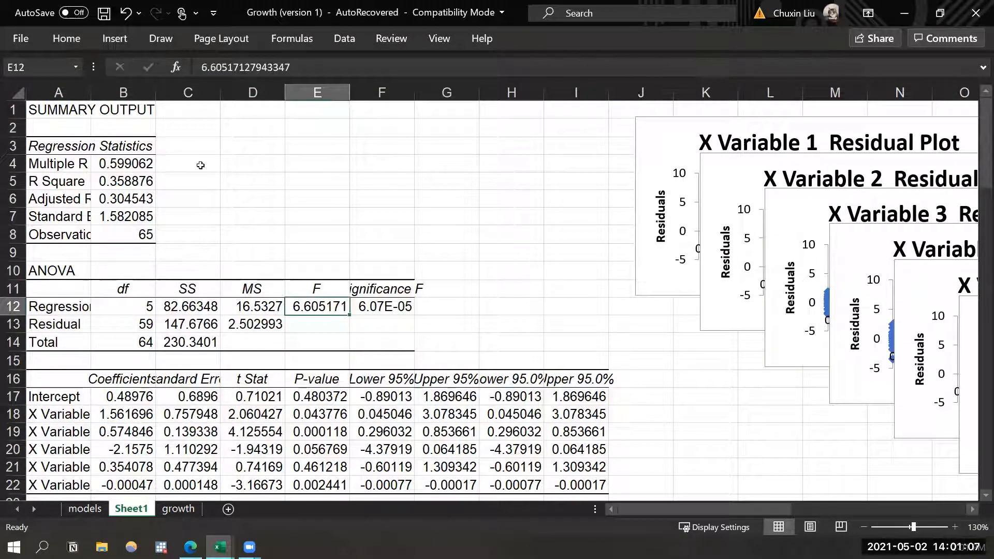
pyautogui.moveTo(58, 93); pyautogui.dragTo(599, 94)
pyautogui.doubleClick(599, 93)
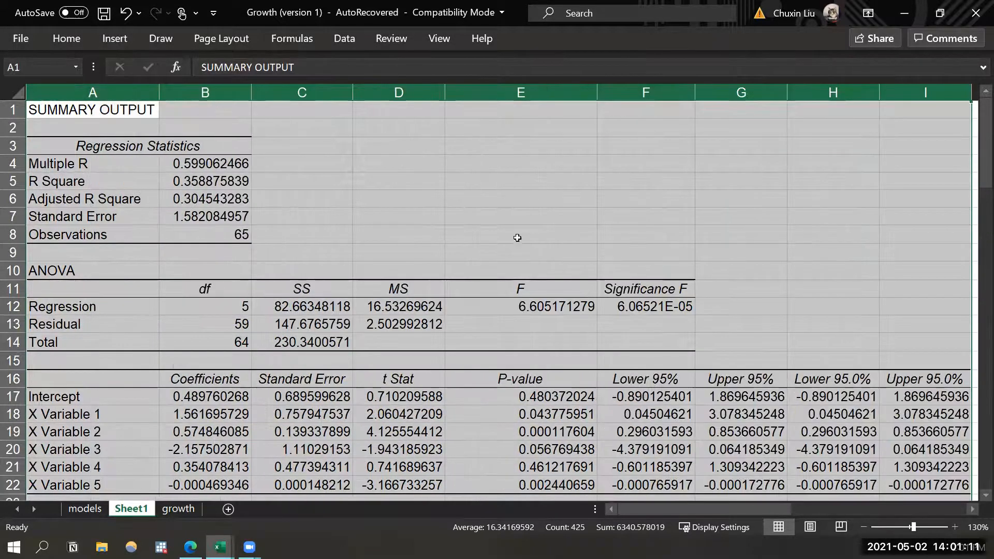
# Examine the Regression Statistics block, comparing the Multiple R, R Square and Adjusted R Square rows.
pyautogui.click(521, 289)
pyautogui.moveTo(99, 144); pyautogui.dragTo(191, 227)
pyautogui.click(191, 222)
pyautogui.click(133, 164)
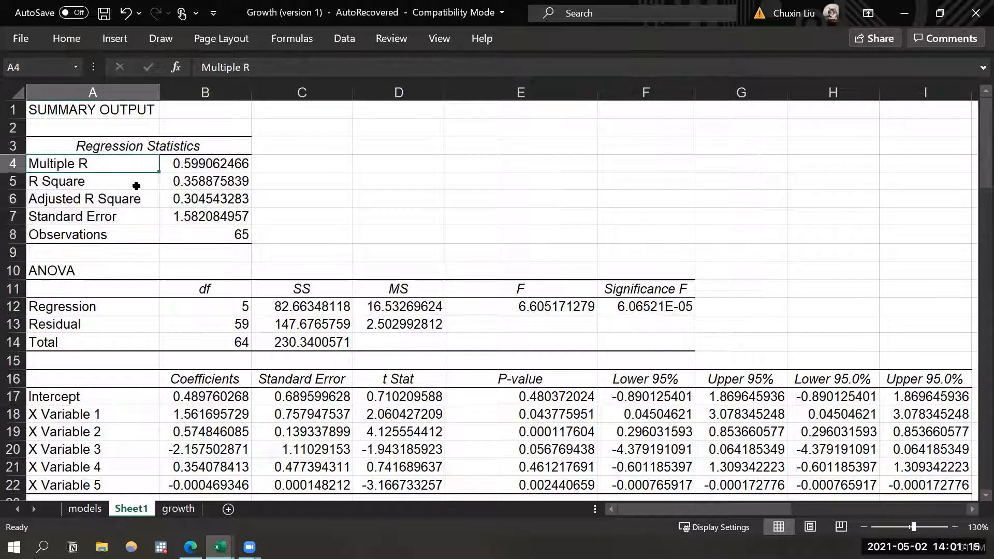
pyautogui.click(134, 184)
pyautogui.click(135, 204)
pyautogui.click(126, 181)
# Fill the R Square and Adjusted R Square labels and values in A5:B6 with yellow.
pyautogui.moveTo(126, 181); pyautogui.dragTo(213, 197)
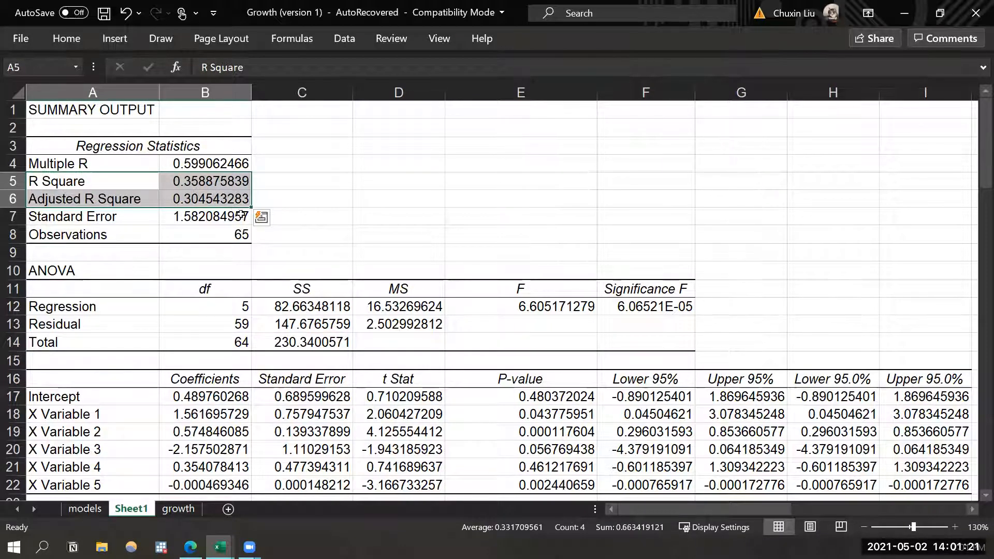
pyautogui.click(261, 217)
pyautogui.click(211, 184)
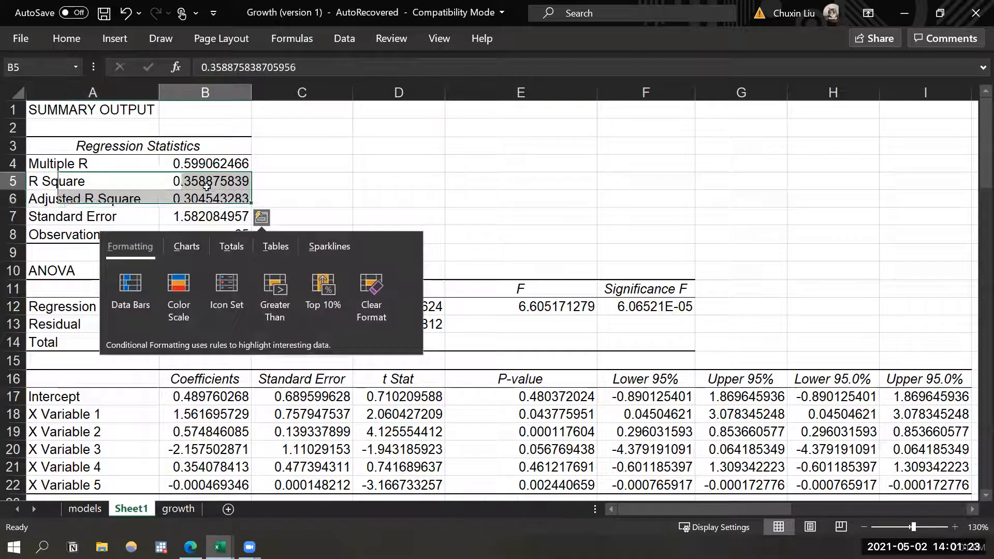
pyautogui.moveTo(78, 181); pyautogui.dragTo(176, 195)
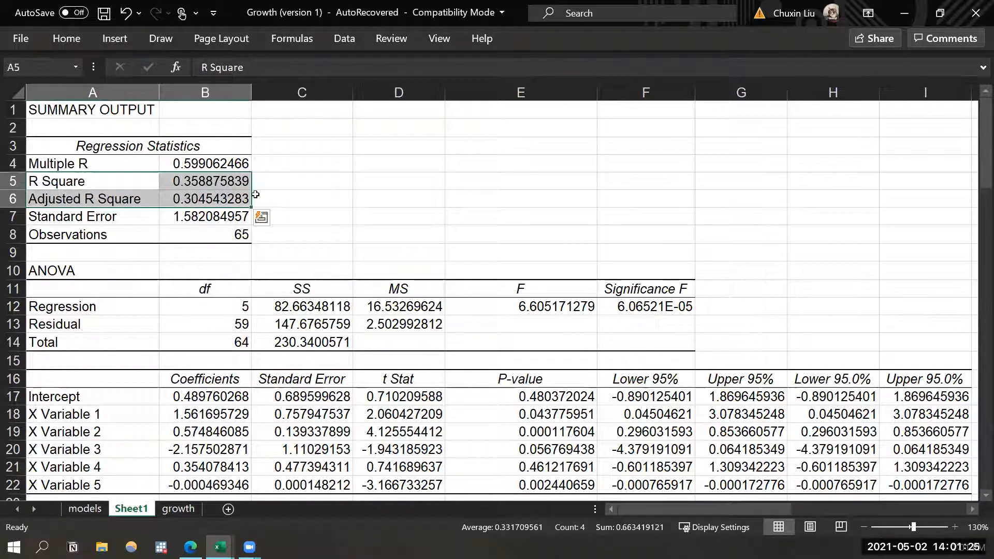
pyautogui.rightClick(201, 199)
pyautogui.press('Escape')
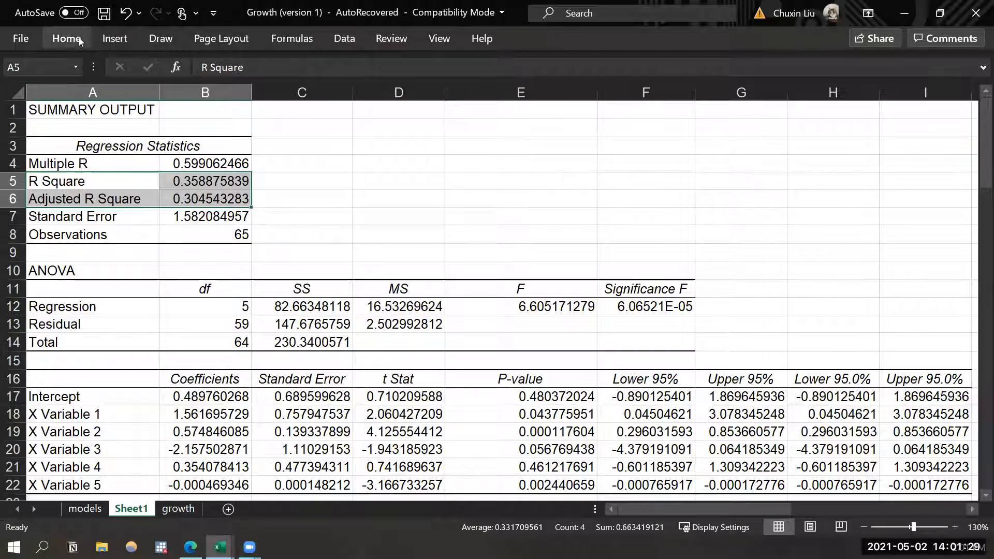
pyautogui.click(78, 37)
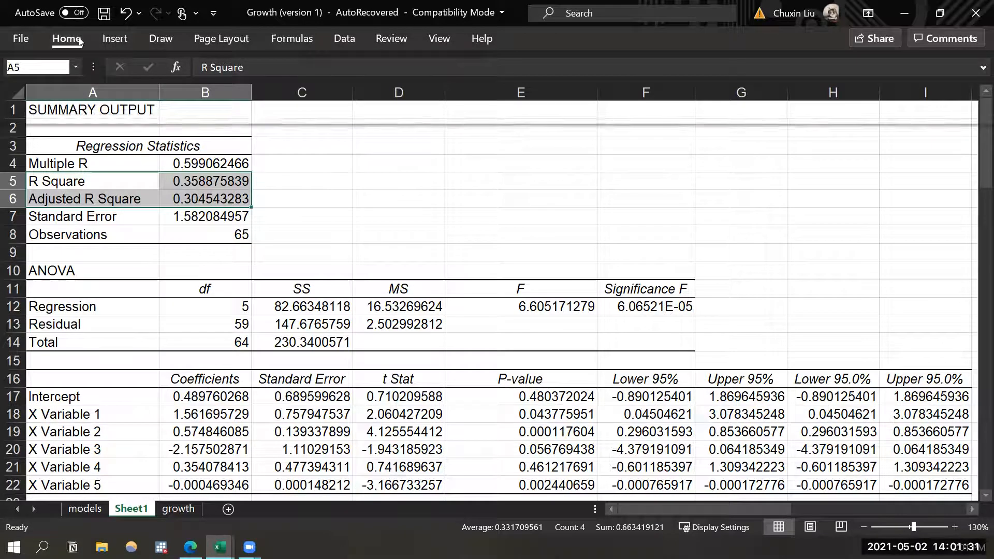
pyautogui.click(203, 93)
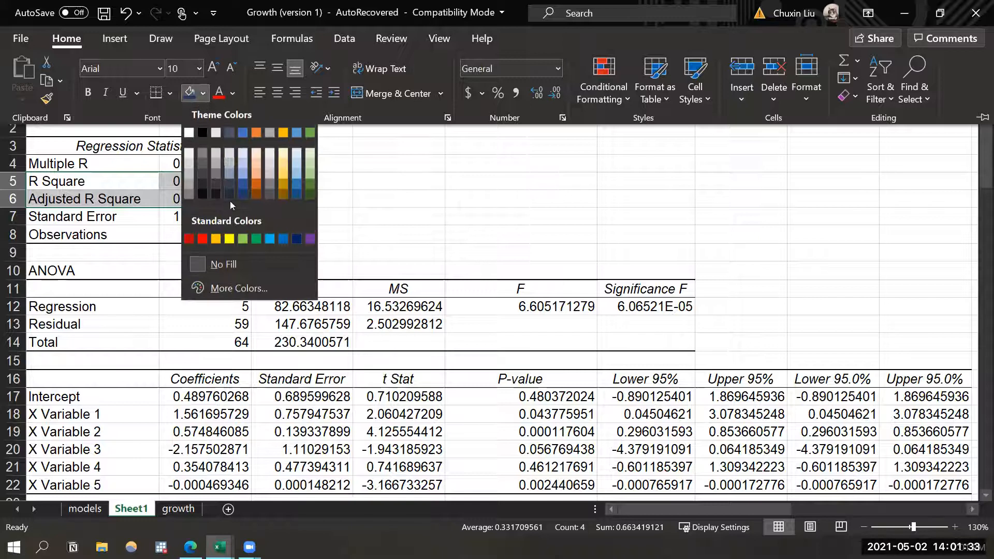
pyautogui.click(231, 239)
# Check the Standard Error row and the Observations row of the Regression Statistics block.
pyautogui.click(95, 216)
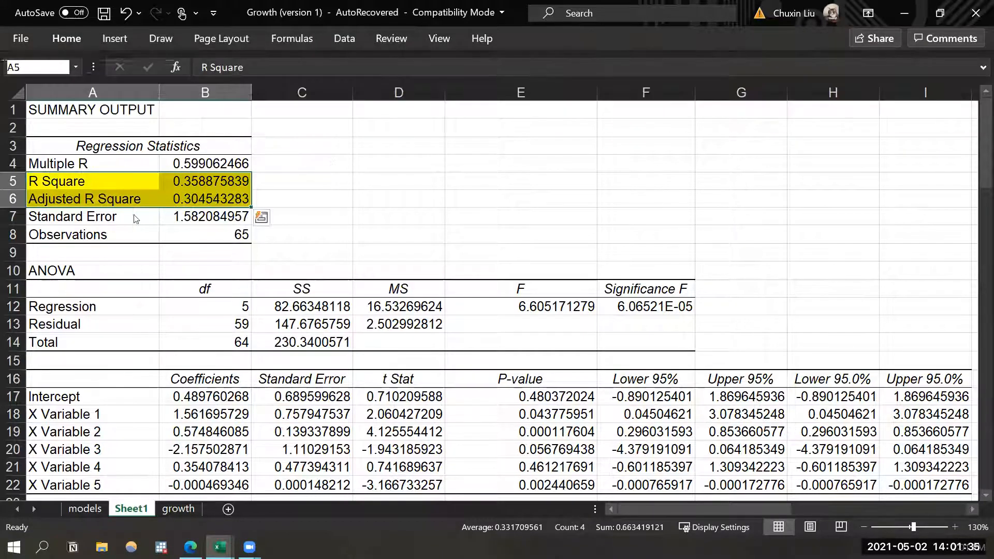
pyautogui.click(95, 217)
pyautogui.moveTo(95, 235); pyautogui.dragTo(171, 235)
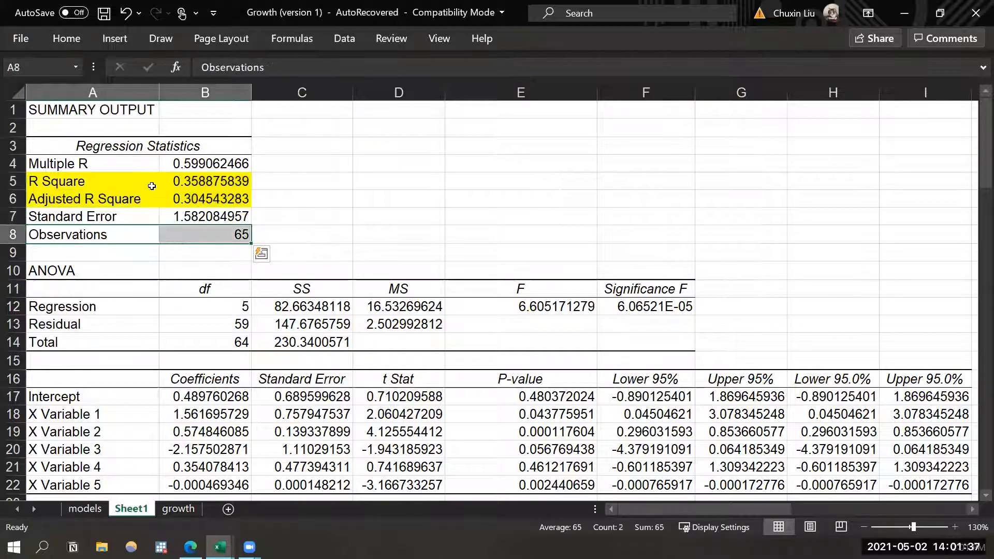
# Fill the Observations label and value in A8:B8 with yellow.
pyautogui.click(67, 40)
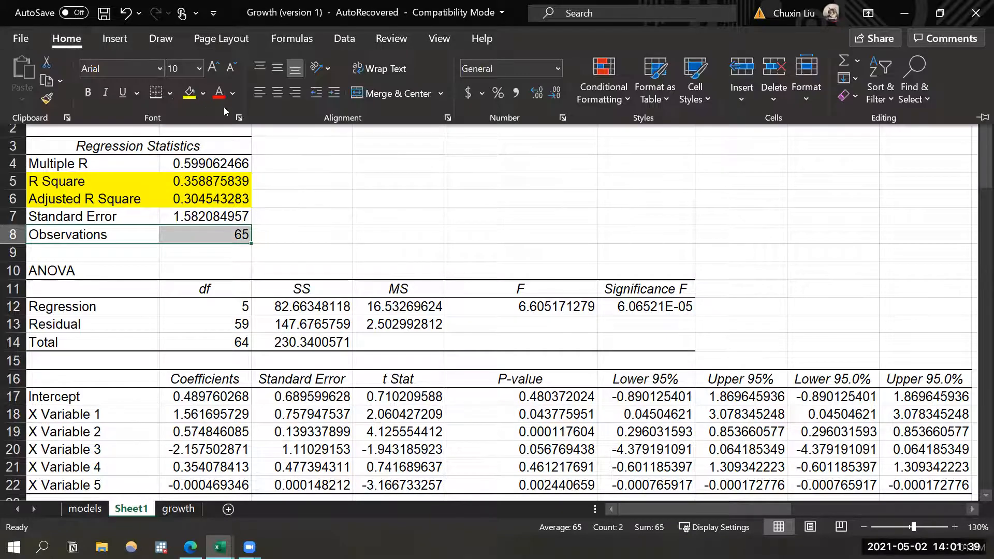
pyautogui.click(189, 93)
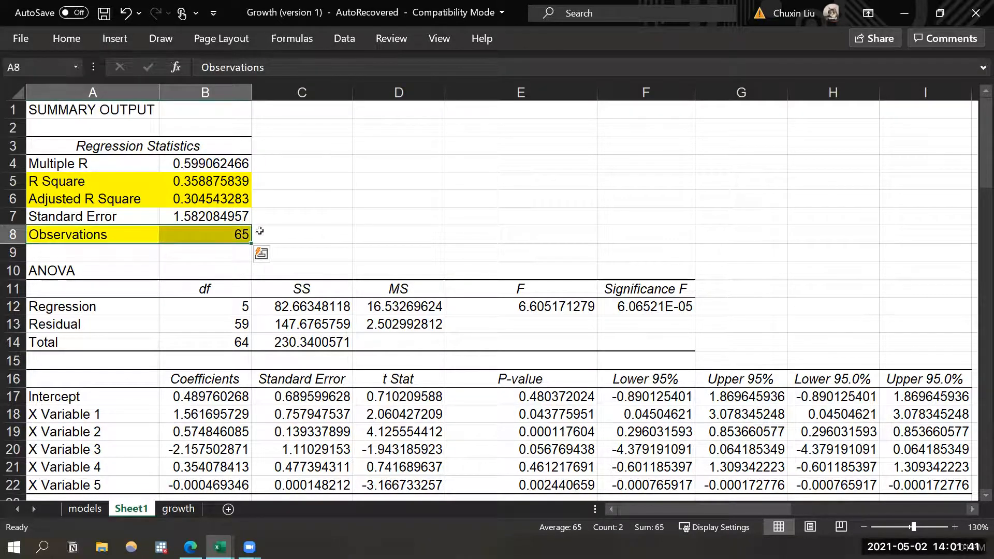
pyautogui.click(242, 234)
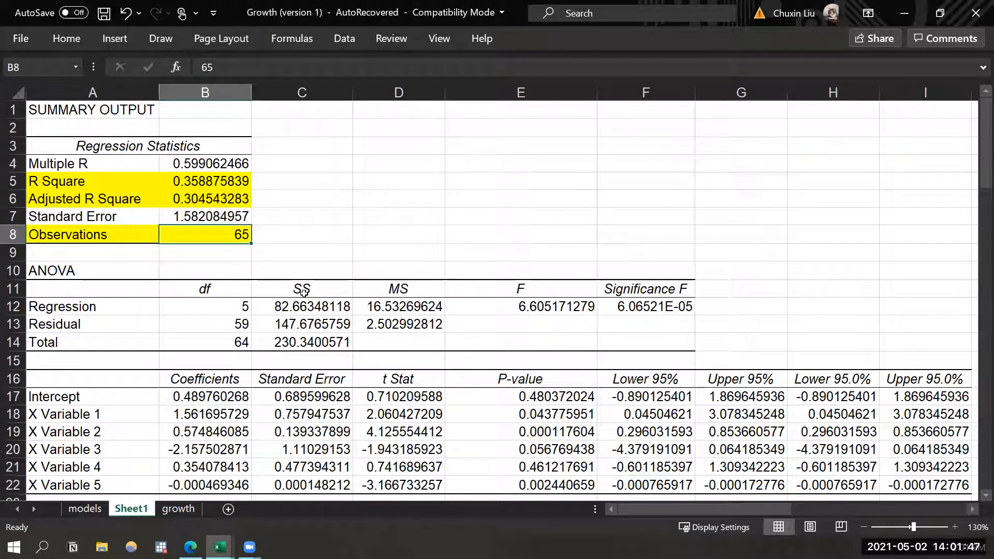
# Examine the ANOVA table's sum of squares column, relating the Regression and Total values to R Square.
pyautogui.moveTo(91, 272); pyautogui.dragTo(689, 345)
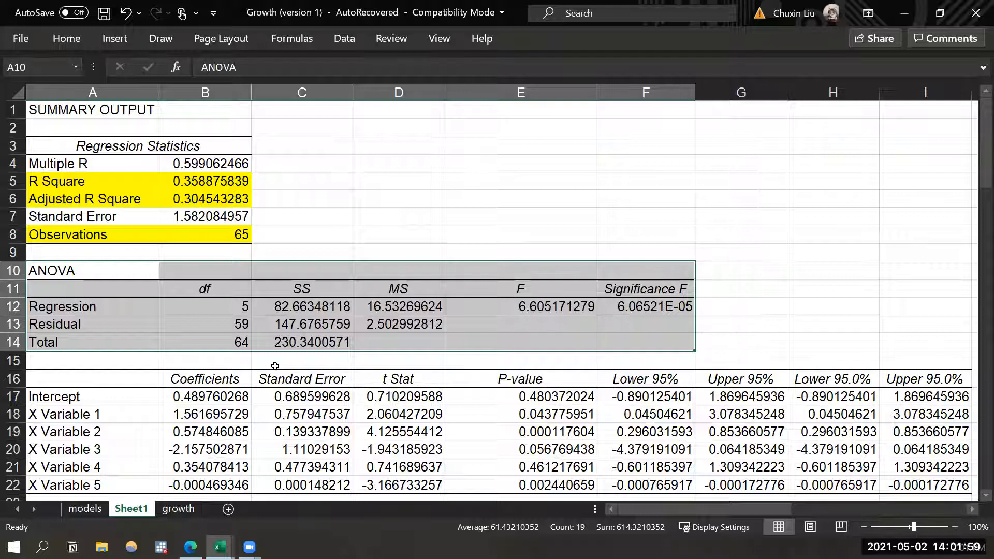
pyautogui.moveTo(294, 308); pyautogui.dragTo(300, 340)
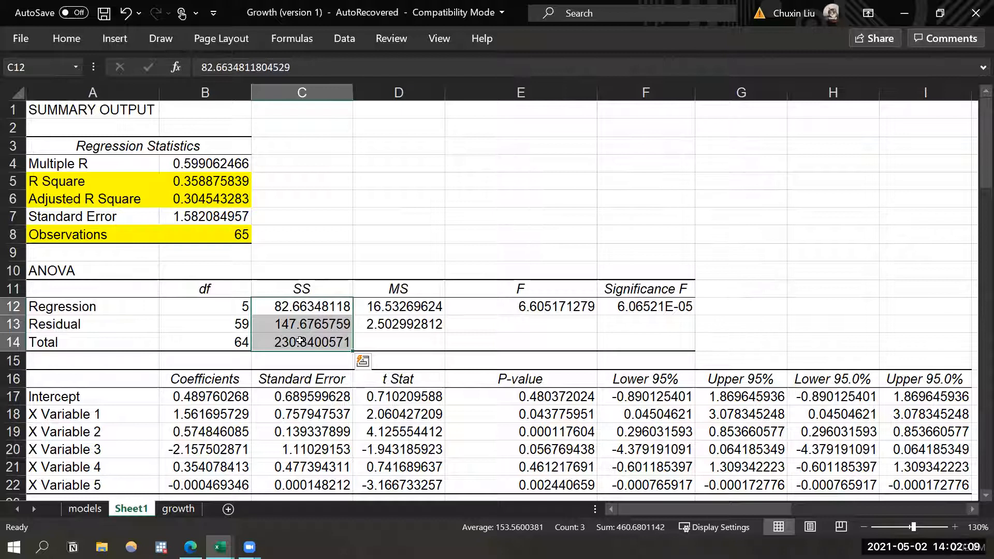
pyautogui.click(301, 340)
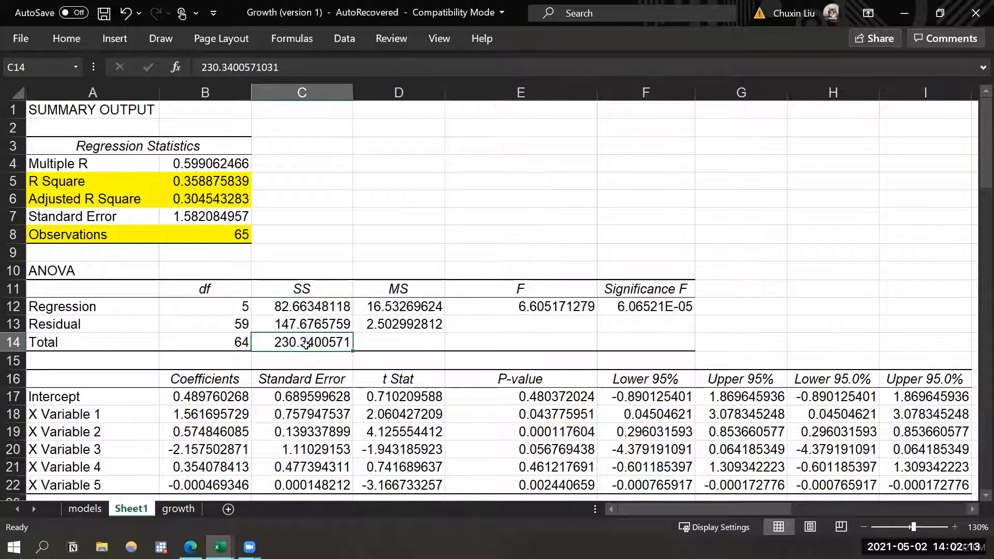
pyautogui.click(302, 316)
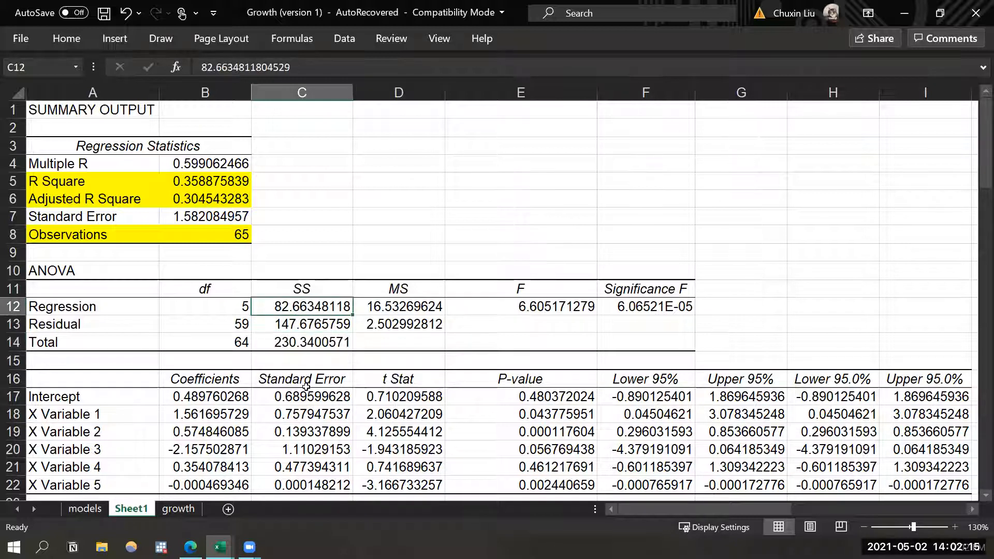
pyautogui.click(306, 342)
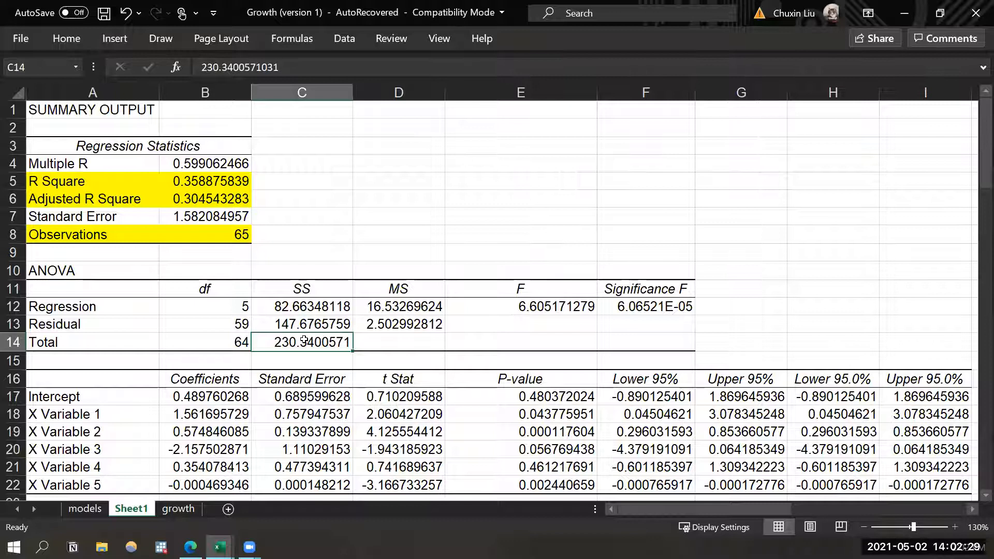
pyautogui.click(299, 308)
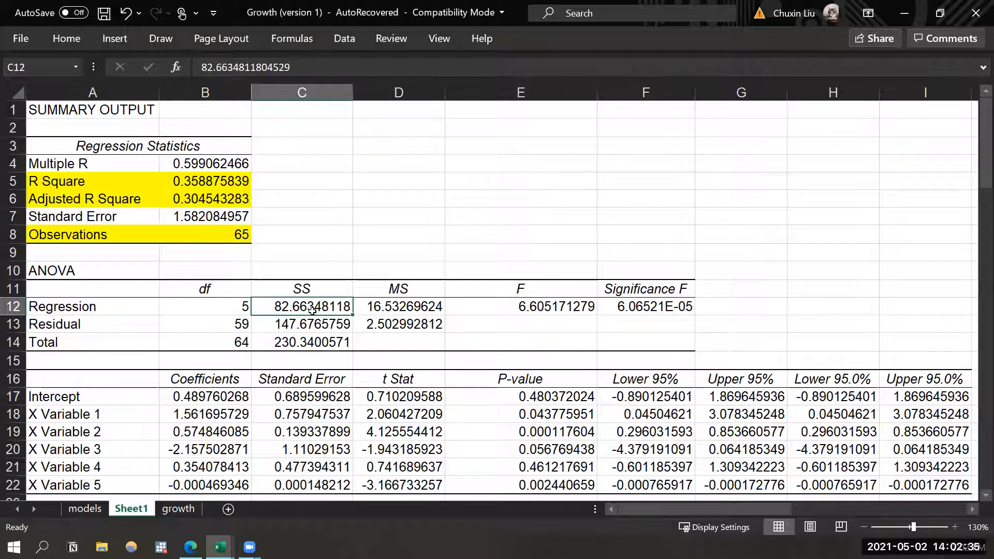
pyautogui.click(312, 345)
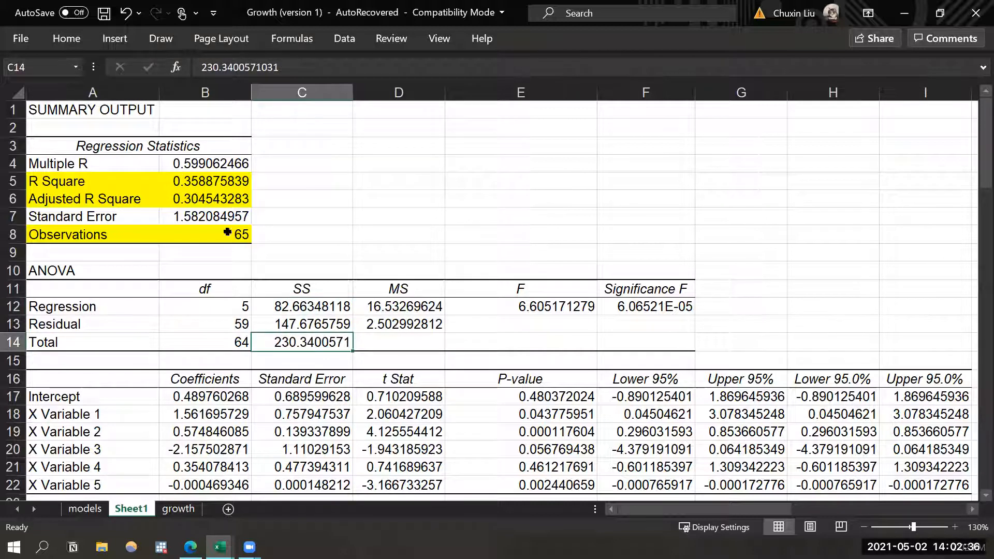
pyautogui.click(212, 182)
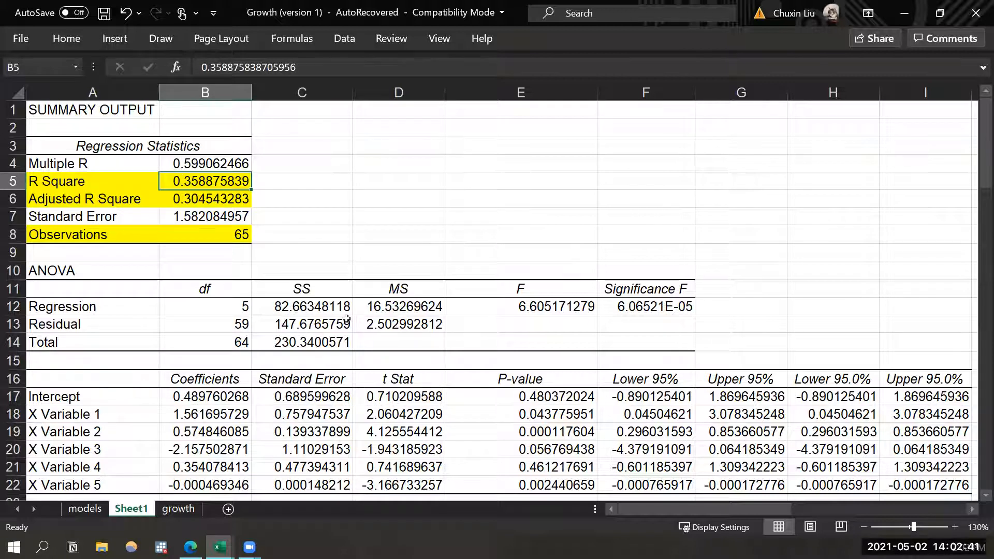
# Examine the ANOVA degrees of freedom for Regression, Residual and Total, and relate them to R Square and Adjusted R Square.
pyautogui.moveTo(233, 310); pyautogui.dragTo(243, 343)
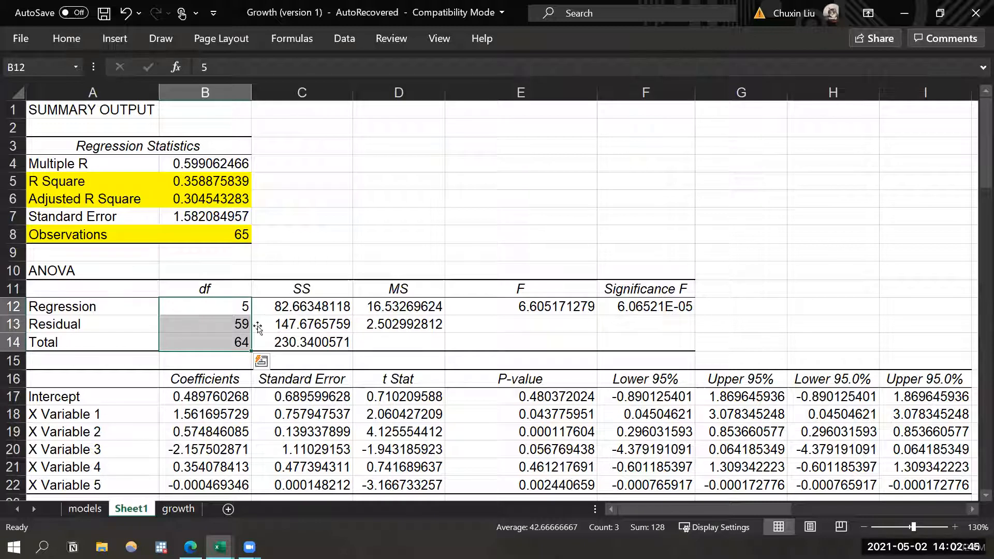
pyautogui.click(226, 324)
pyautogui.moveTo(230, 286); pyautogui.dragTo(233, 332)
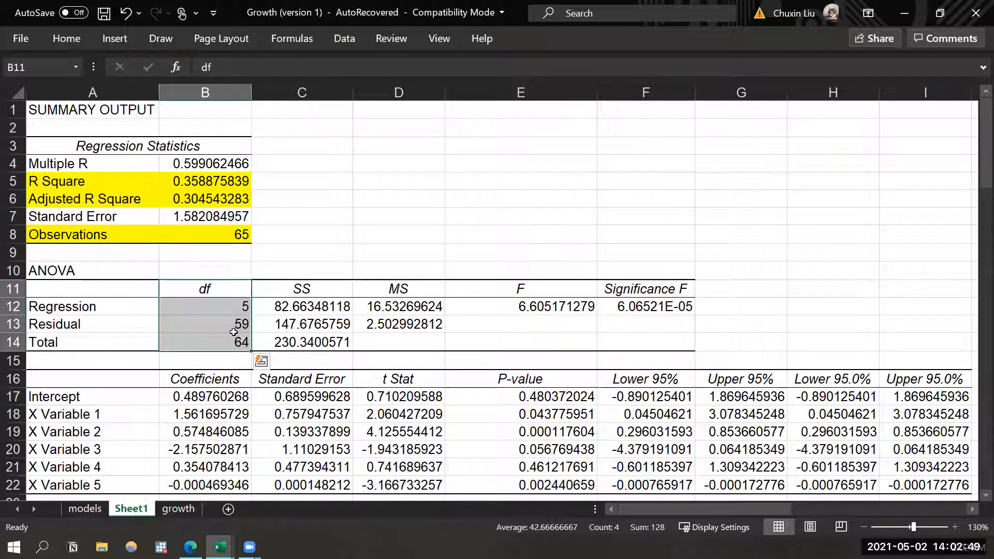
pyautogui.click(233, 324)
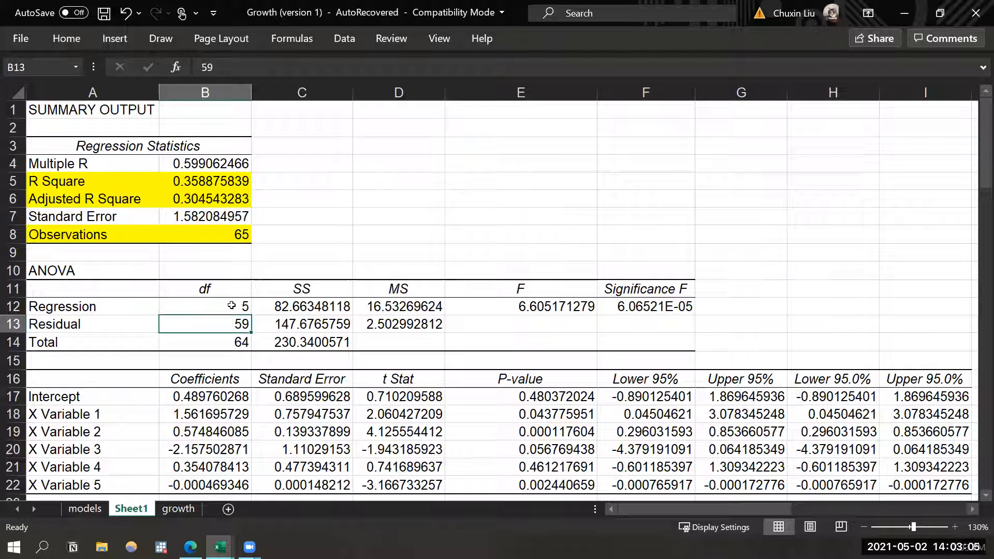
pyautogui.click(239, 304)
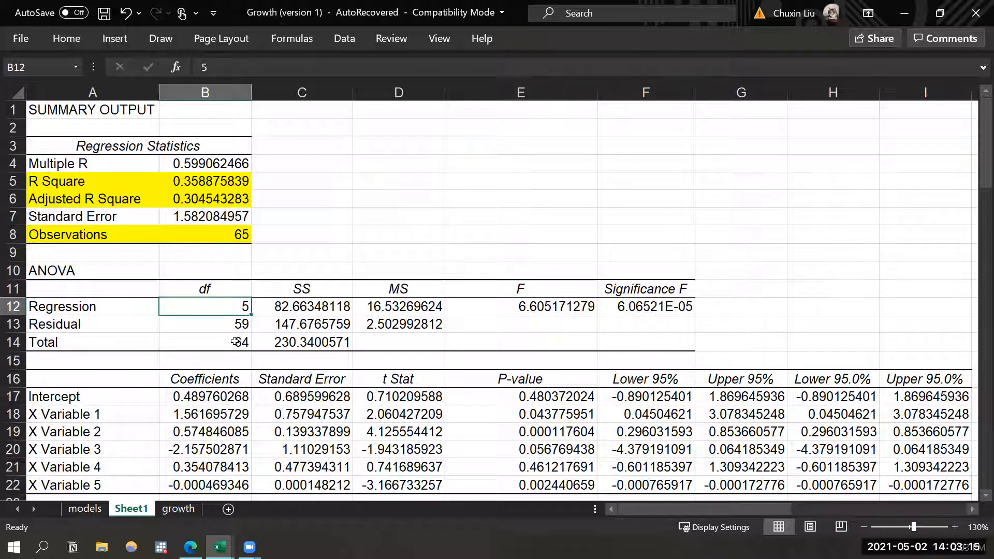
pyautogui.click(224, 322)
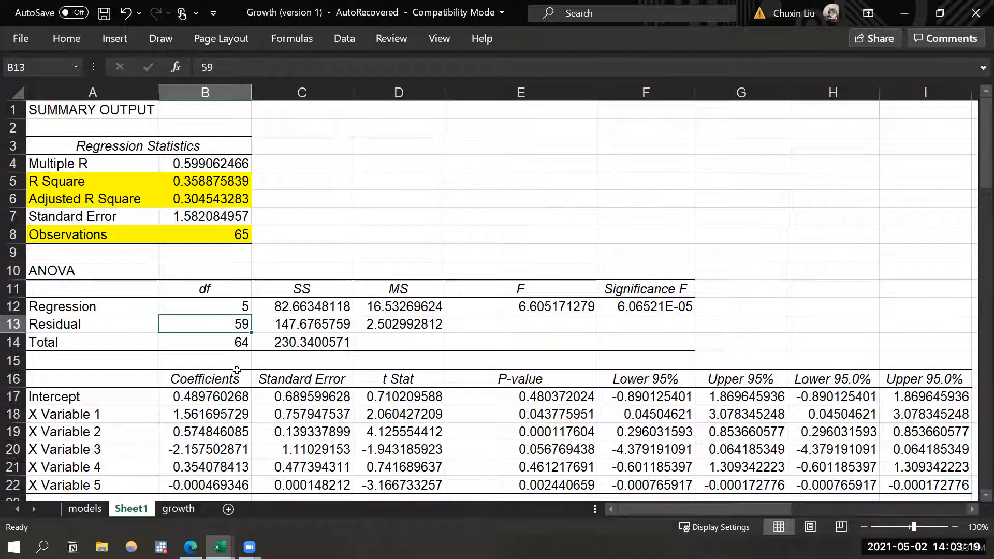
pyautogui.press('Down')
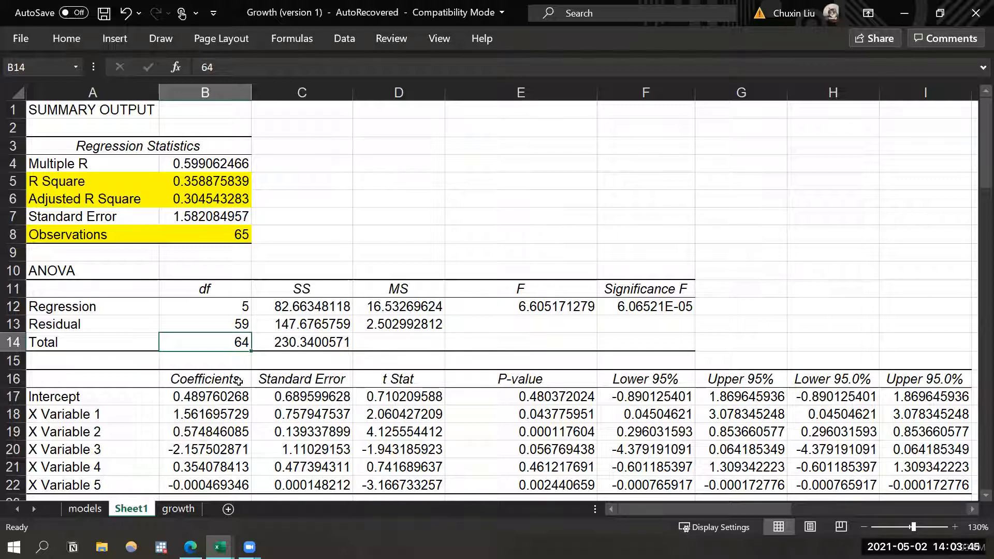
pyautogui.click(232, 326)
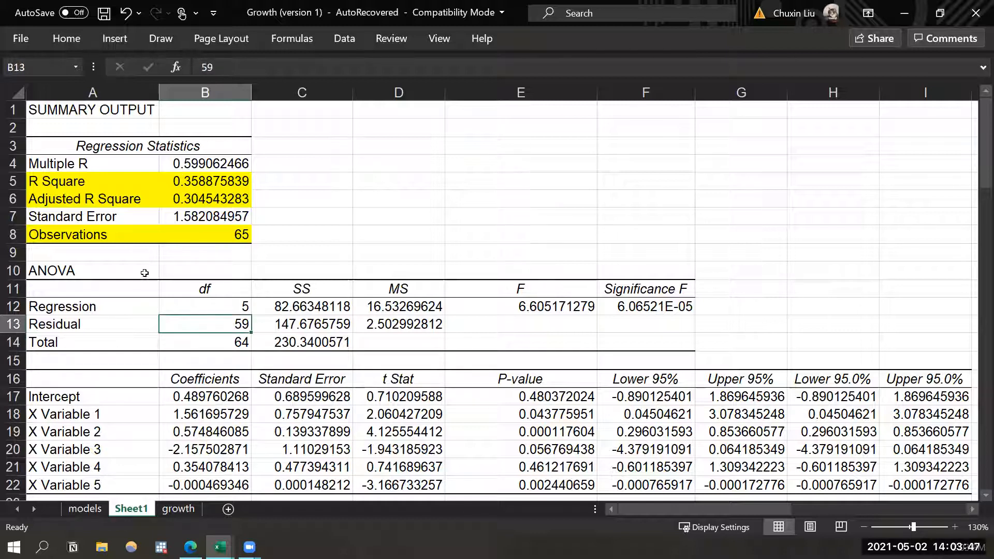
pyautogui.moveTo(101, 181); pyautogui.dragTo(217, 201)
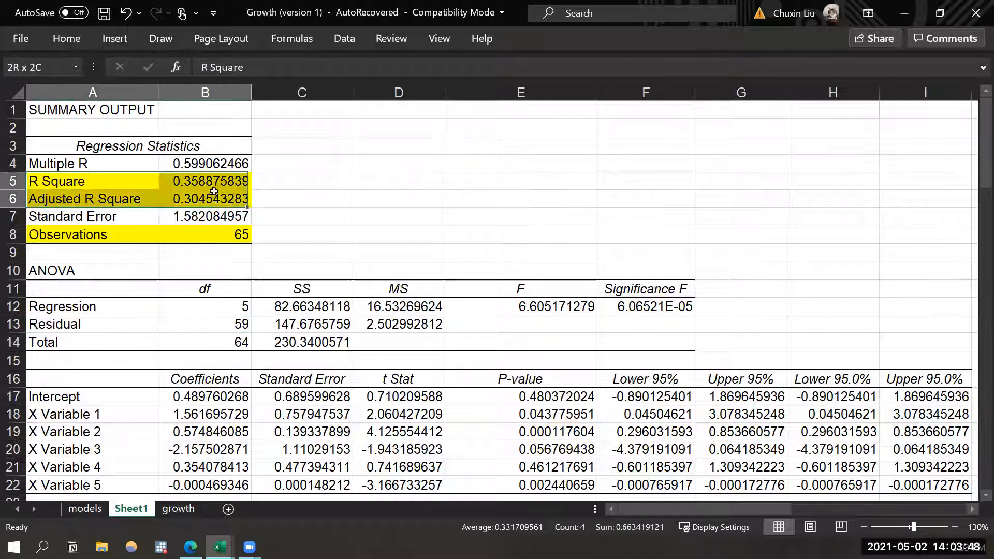
# Fill the variable labels and the Coefficients column in A16:B22 with yellow and check the individual coefficients.
pyautogui.click(220, 419)
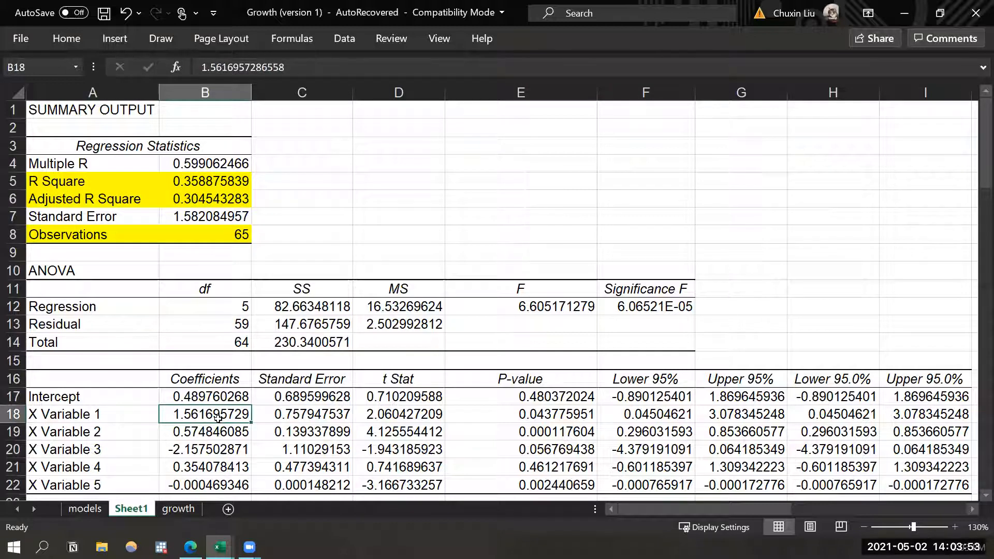
pyautogui.moveTo(198, 386); pyautogui.dragTo(134, 479)
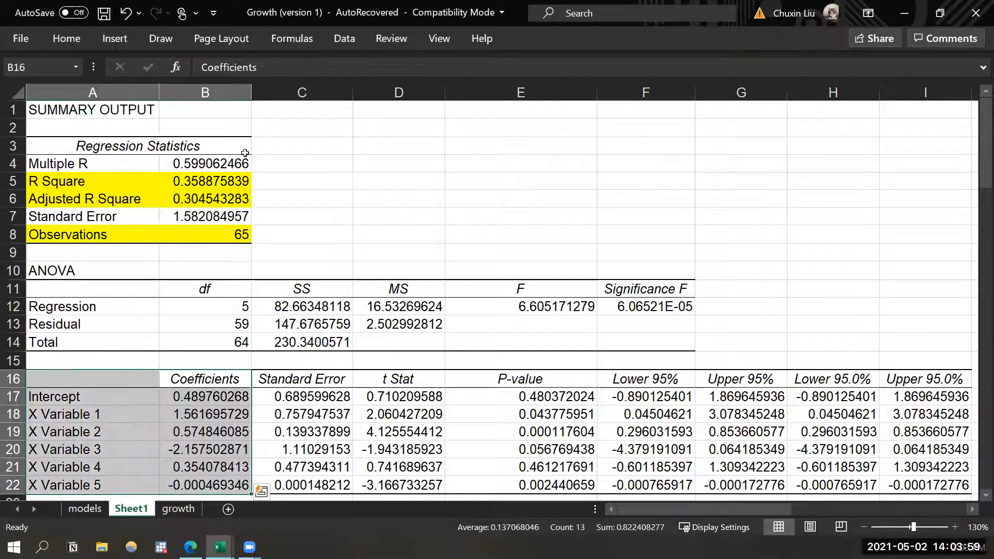
pyautogui.click(73, 41)
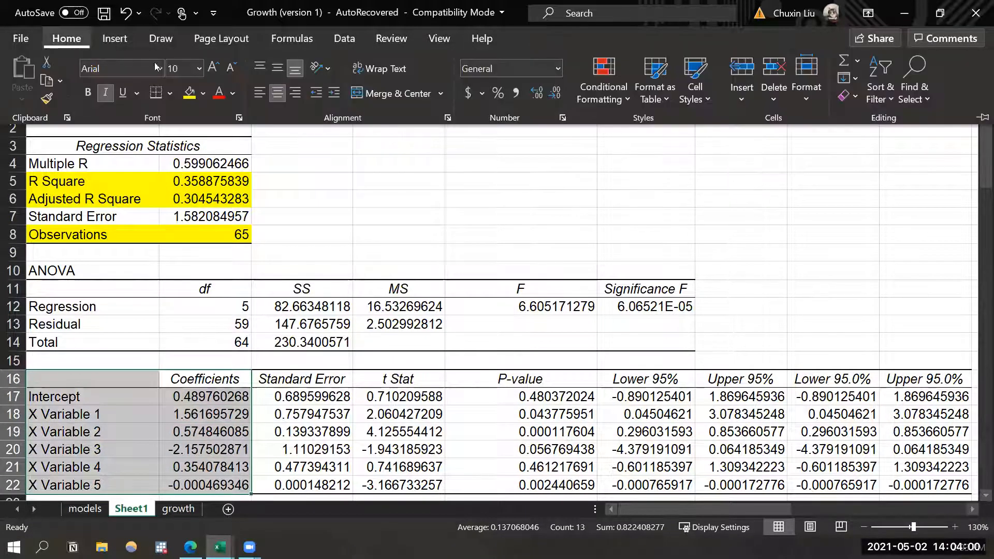
pyautogui.click(190, 92)
pyautogui.click(196, 416)
pyautogui.click(196, 467)
pyautogui.click(199, 398)
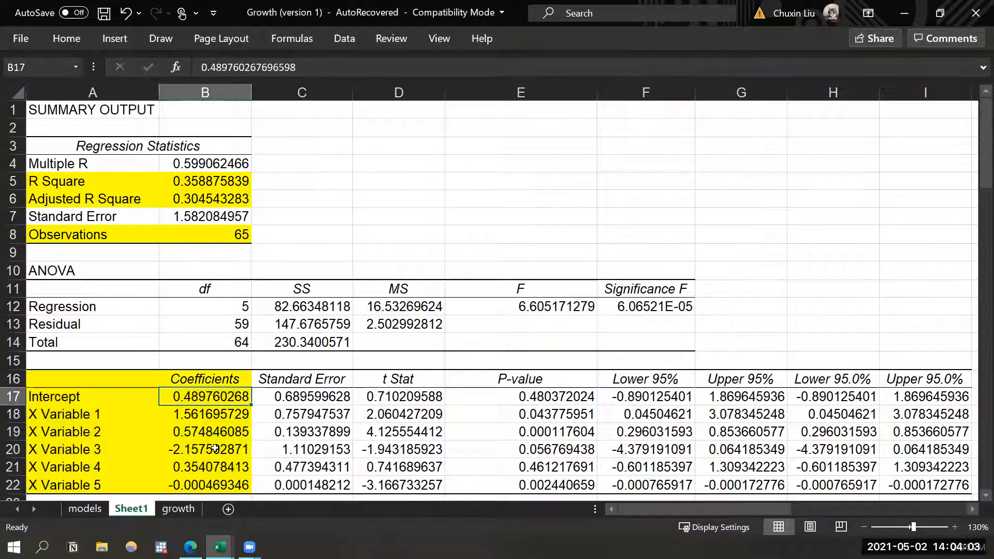
pyautogui.click(228, 414)
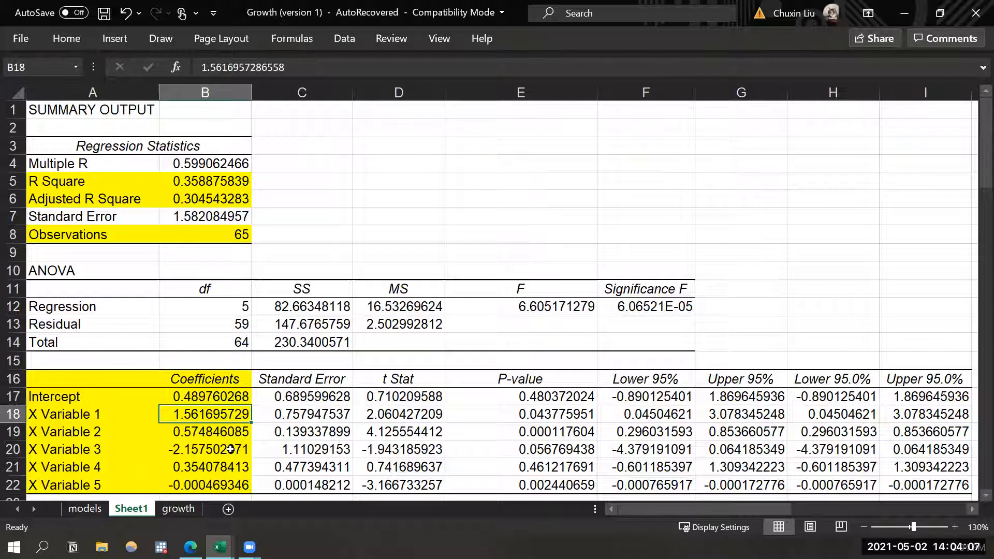
# Rename the X Variable 1 and X Variable 2 labels in A18:A19 as TradeShare and YearsSchool.
pyautogui.click(135, 416)
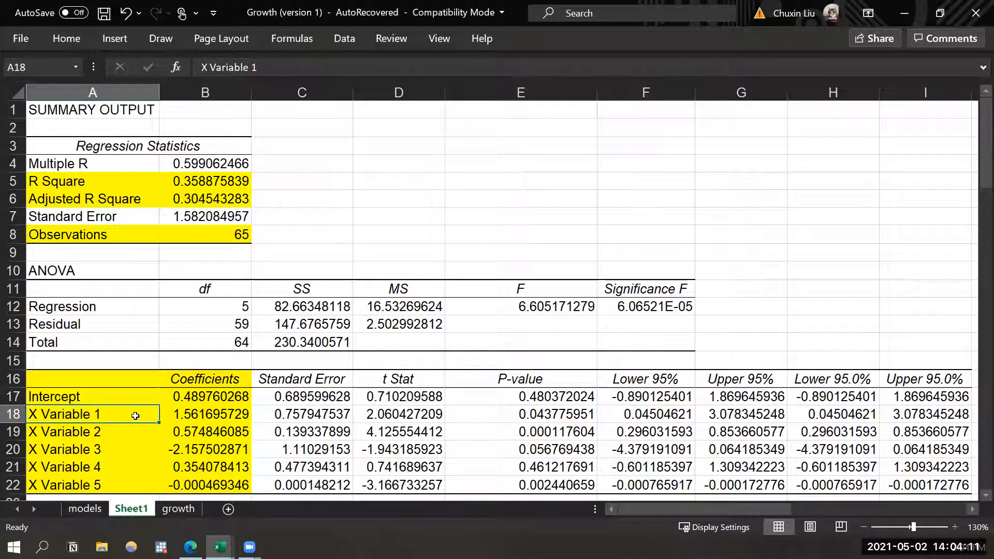
pyautogui.write('T')
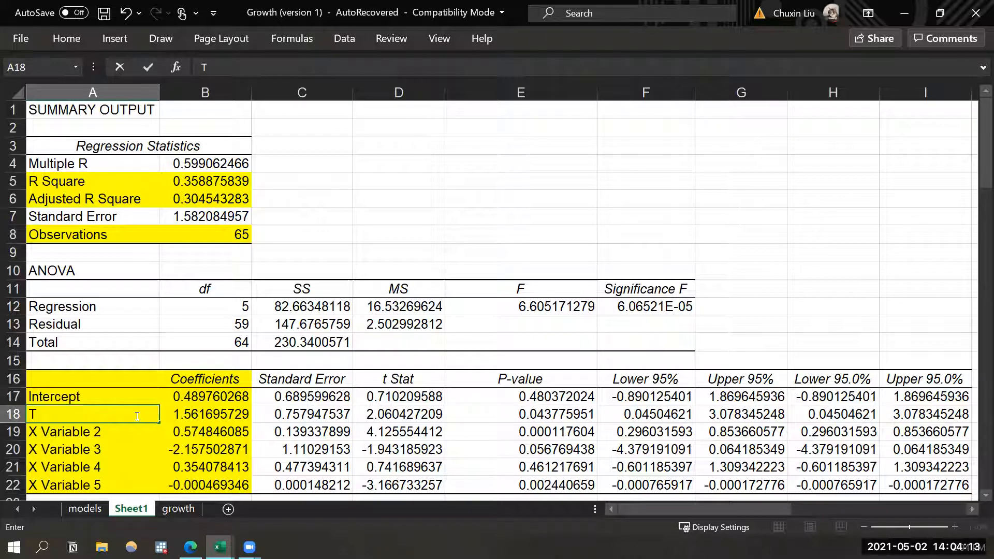
pyautogui.write('radeShare')
pyautogui.press('Return')
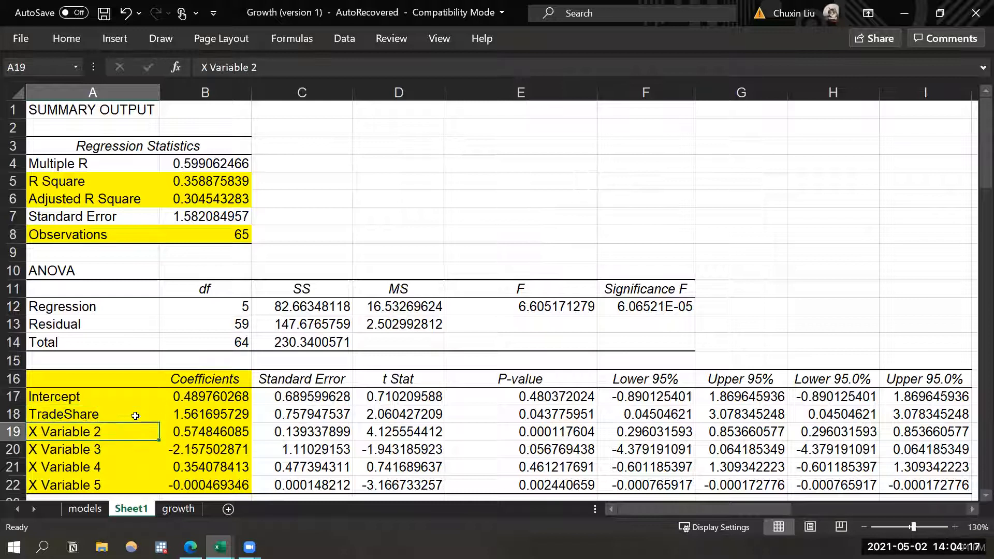
pyautogui.write('Yearss')
pyautogui.press('BackSpace')
pyautogui.write('sc')
pyautogui.press('BackSpace')
pyautogui.press('BackSpace')
pyautogui.write('School')
pyautogui.press('Return')
# Rename the X Variable 3, 4 and 5 labels in A20:A22 as Rev-coups, Assassination and RGDP60.
pyautogui.write('R')
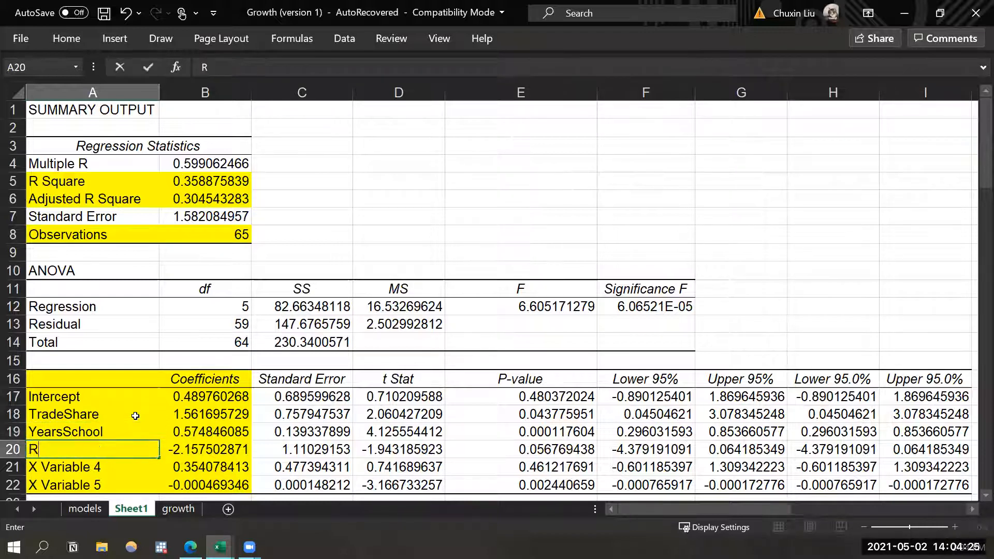
pyautogui.write('ev-coups')
pyautogui.press('Return')
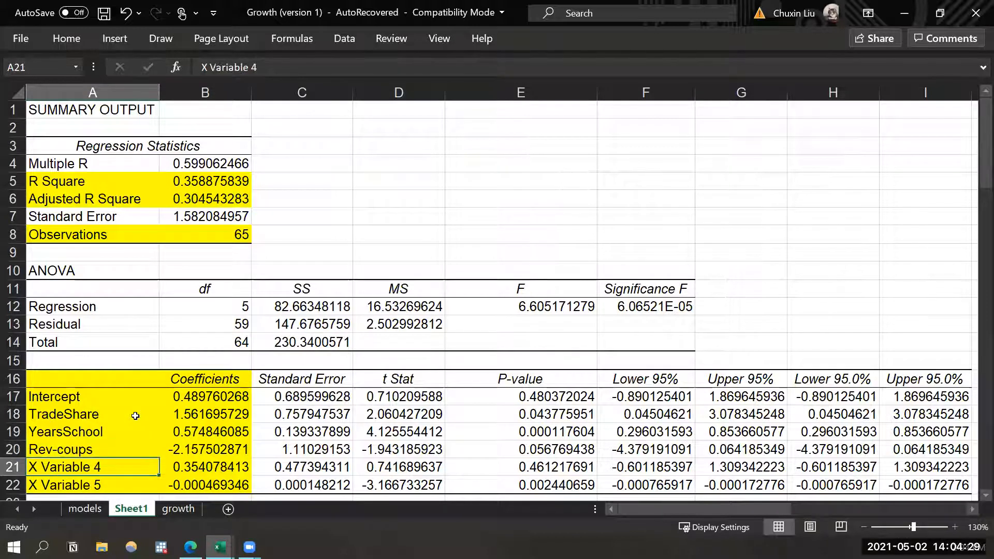
pyautogui.write('A')
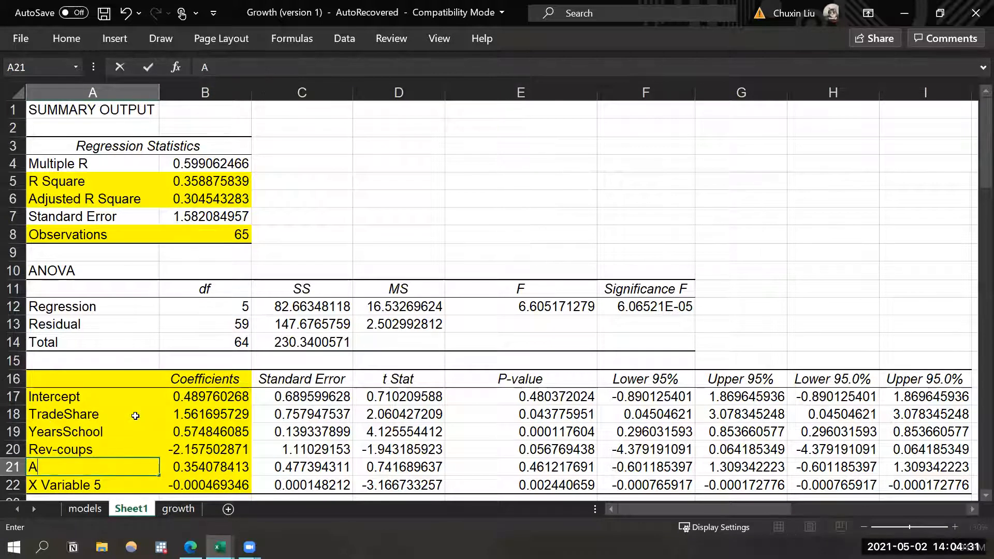
pyautogui.write('ssasisination')
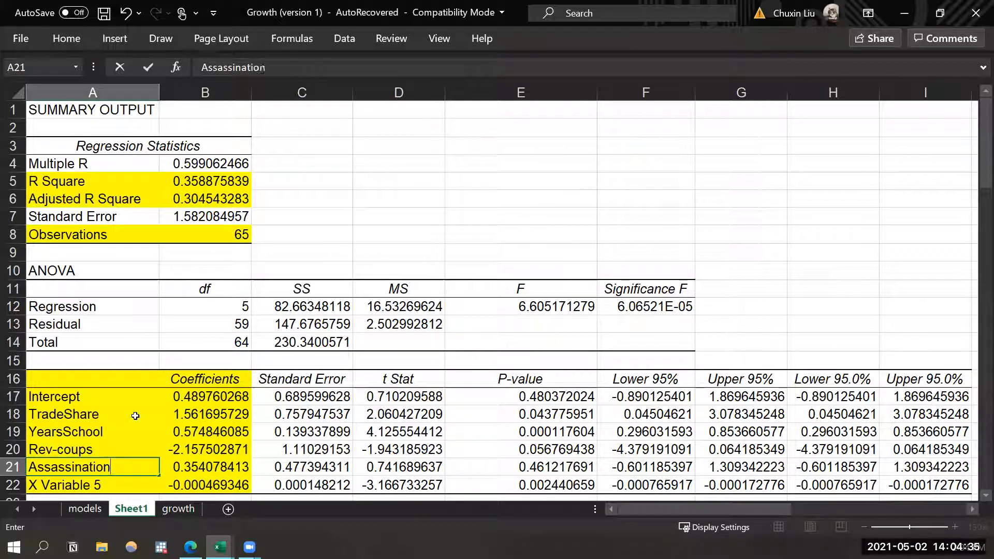
pyautogui.press('Return')
pyautogui.write('R')
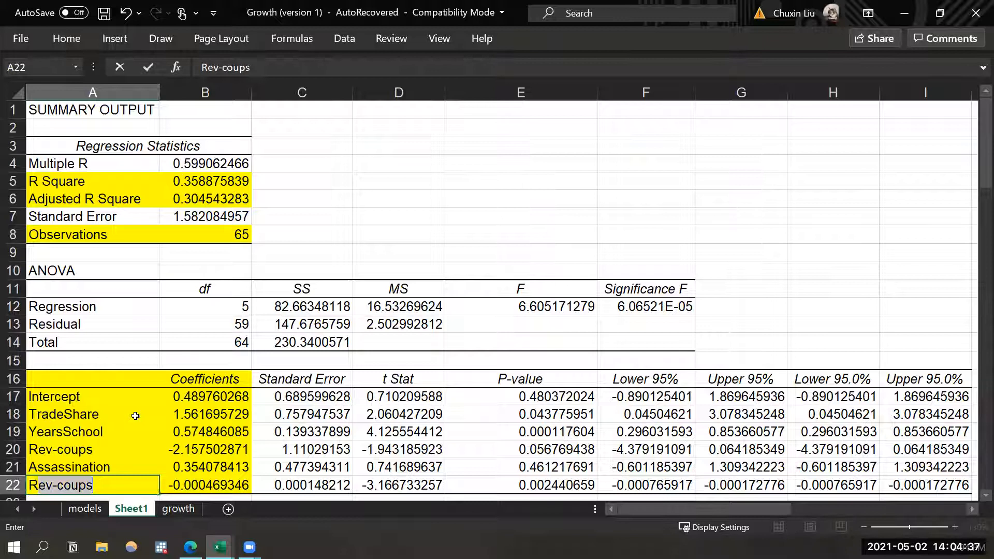
pyautogui.write('GDP60')
pyautogui.hotkey('ctrl', 'Return')
pyautogui.press('Down')
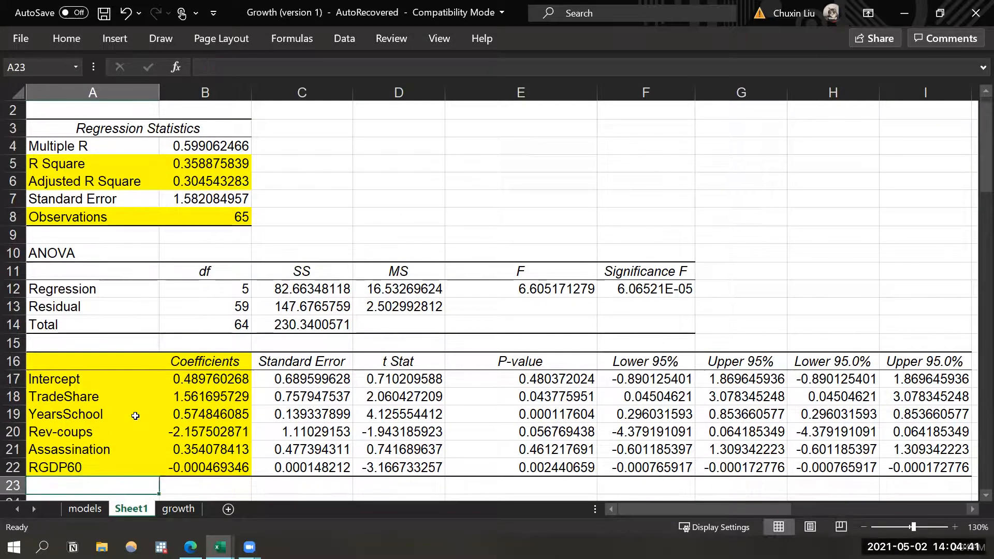
# Review the coefficients, then fill the Standard Error, t Stat and P-value columns in C16:E22 with yellow.
pyautogui.scroll(1, 135, 416)
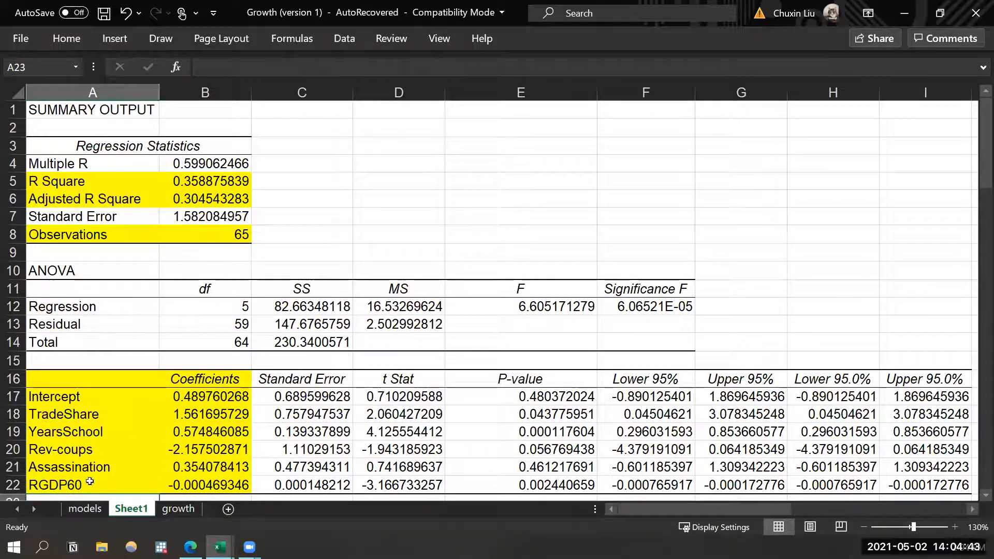
pyautogui.moveTo(223, 414); pyautogui.dragTo(226, 485)
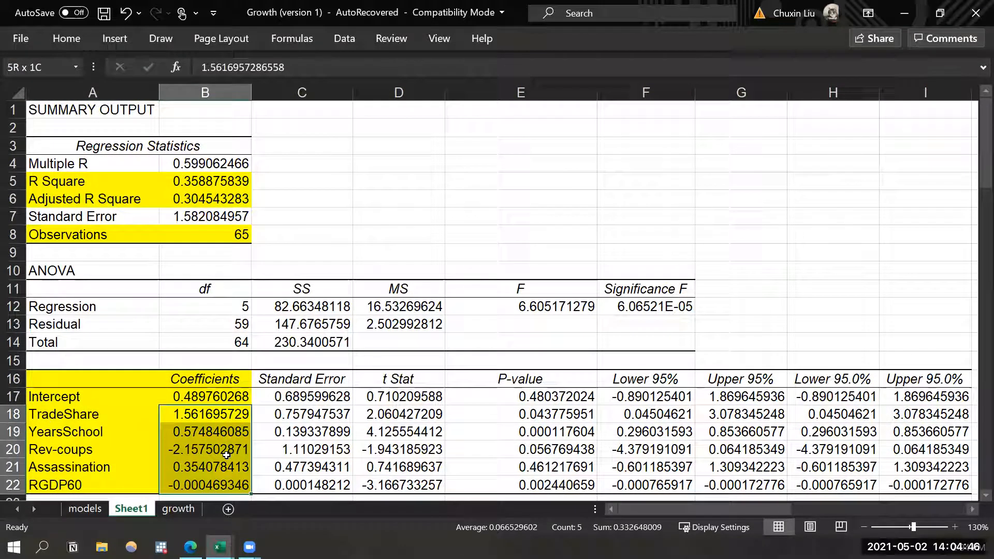
pyautogui.click(231, 396)
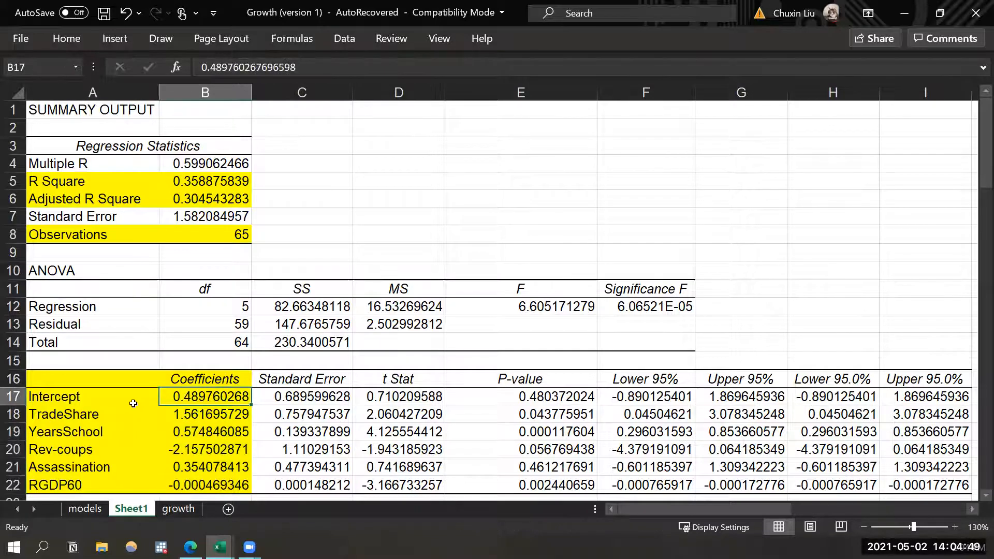
pyautogui.click(275, 380)
pyautogui.moveTo(280, 385); pyautogui.dragTo(283, 486)
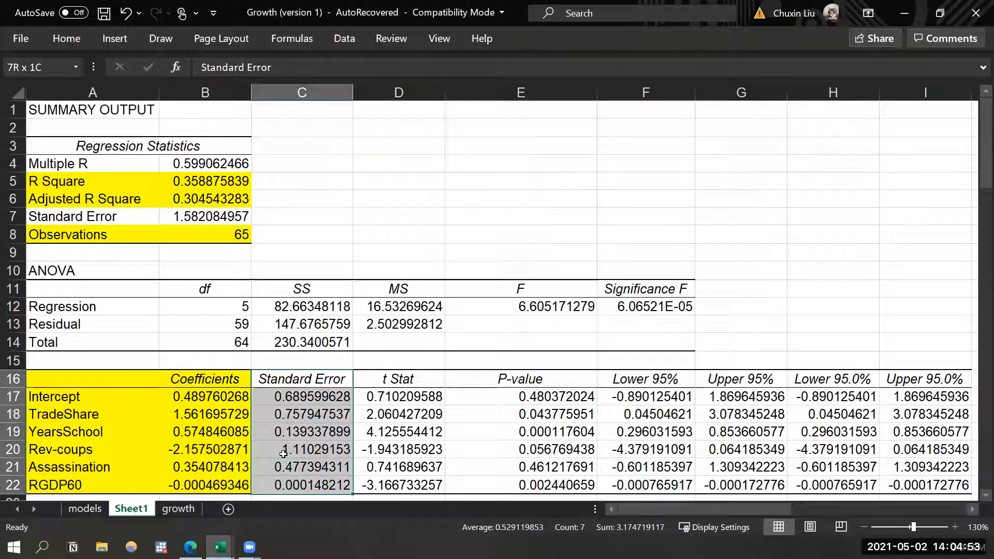
pyautogui.hotkey('shift', 'Right')
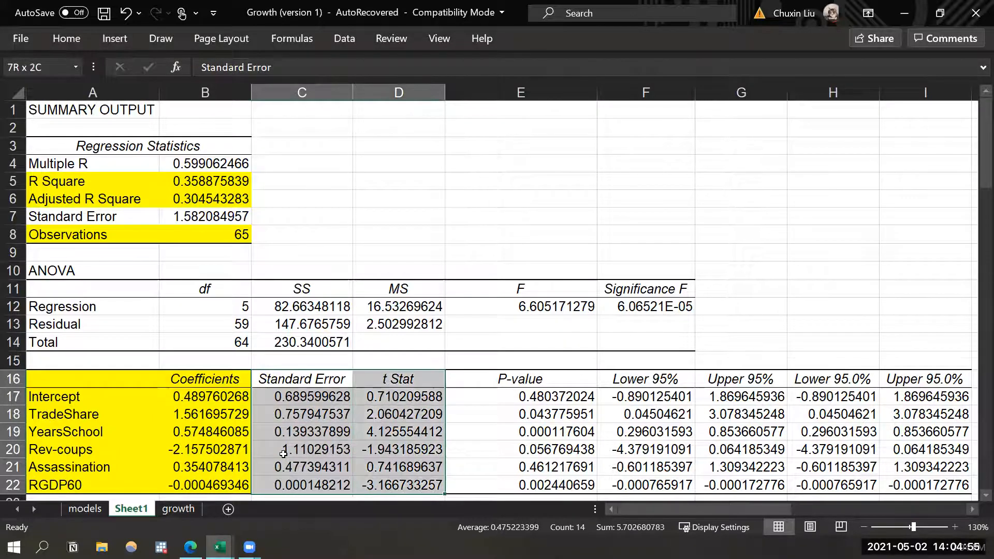
pyautogui.hotkey('shift', 'Right')
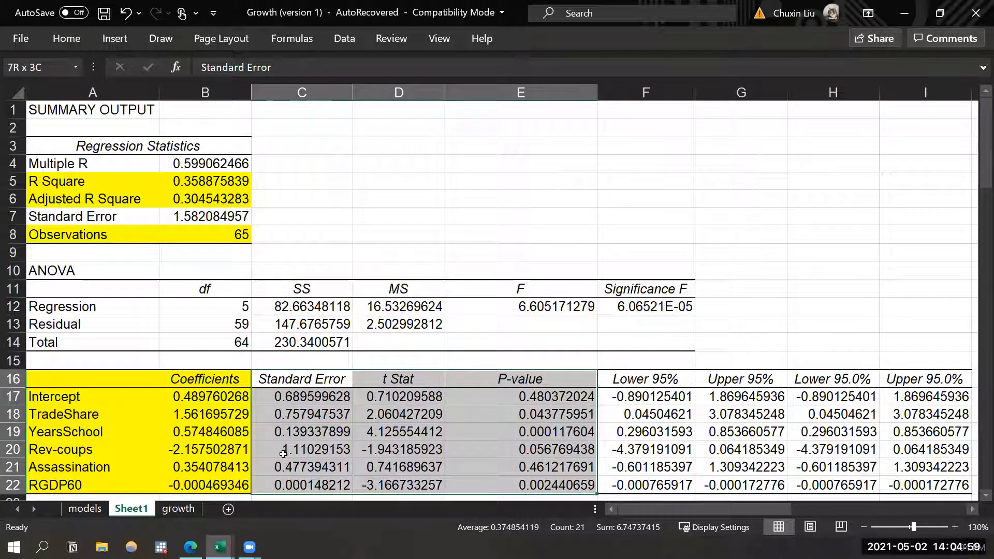
pyautogui.click(65, 40)
pyautogui.click(189, 93)
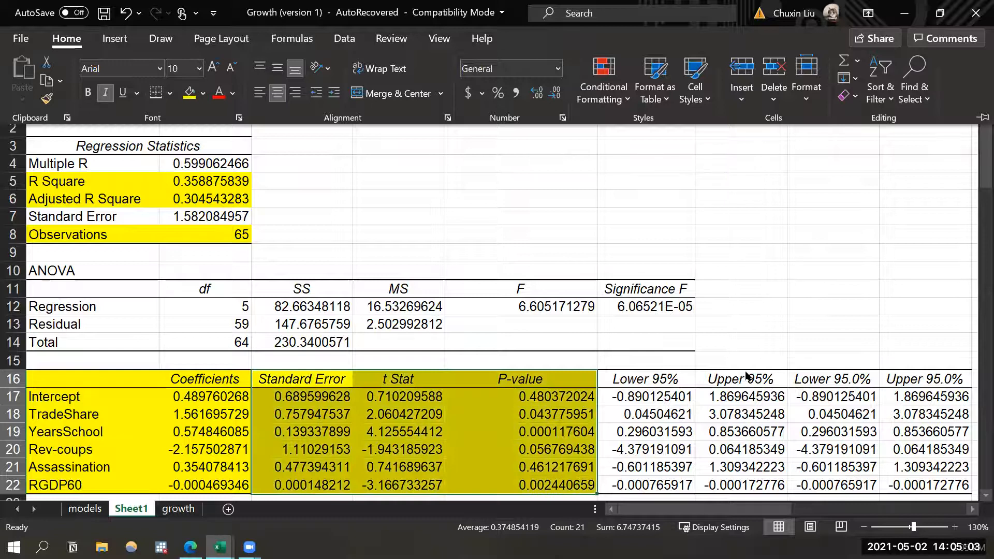
# Fill the Lower 95% and Upper 95% columns in F16:G22 with yellow and compare them with the duplicate bounds in H16:I22.
pyautogui.moveTo(747, 377); pyautogui.dragTo(834, 486)
pyautogui.click(734, 431)
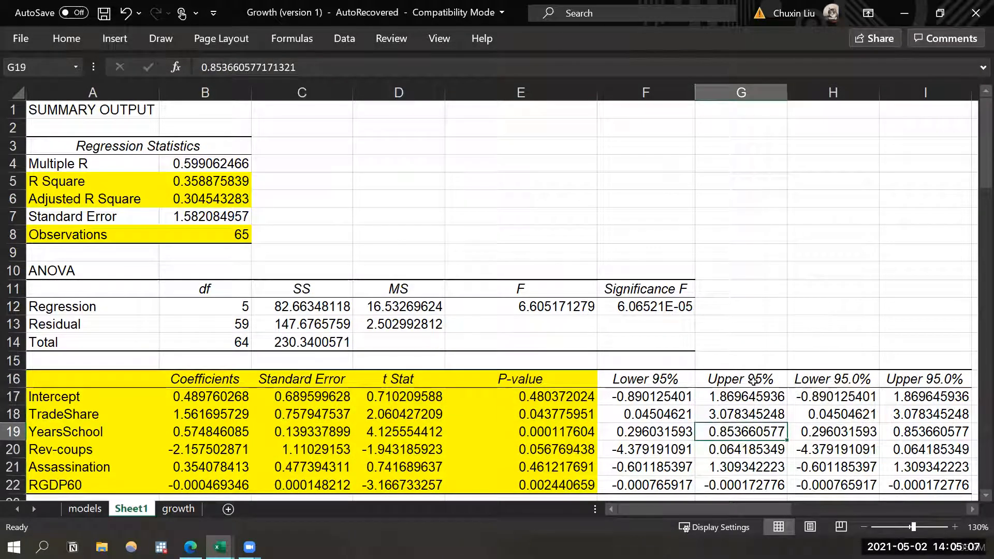
pyautogui.moveTo(691, 379); pyautogui.dragTo(725, 486)
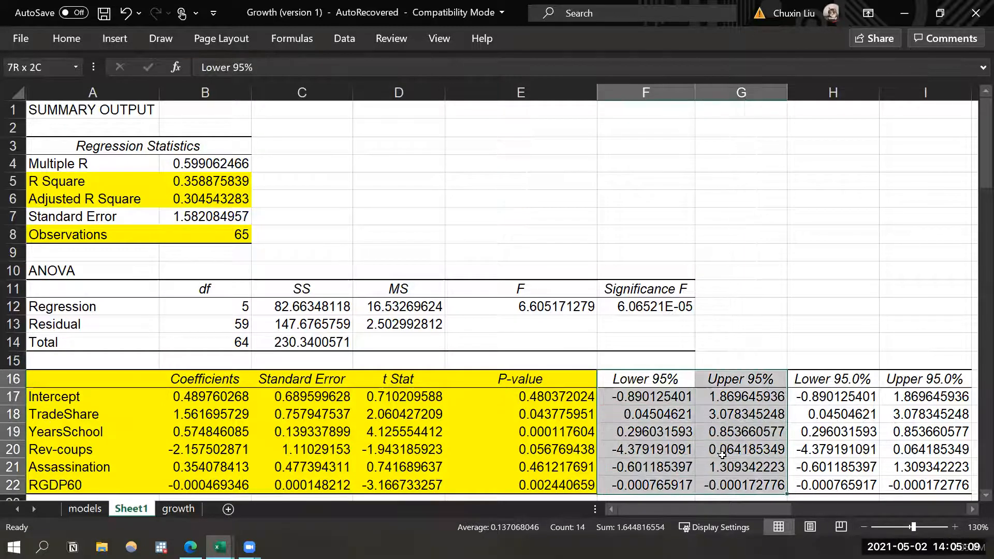
pyautogui.click(828, 381)
pyautogui.moveTo(668, 382); pyautogui.dragTo(756, 489)
pyautogui.moveTo(844, 380); pyautogui.dragTo(912, 486)
pyautogui.moveTo(647, 381); pyautogui.dragTo(740, 486)
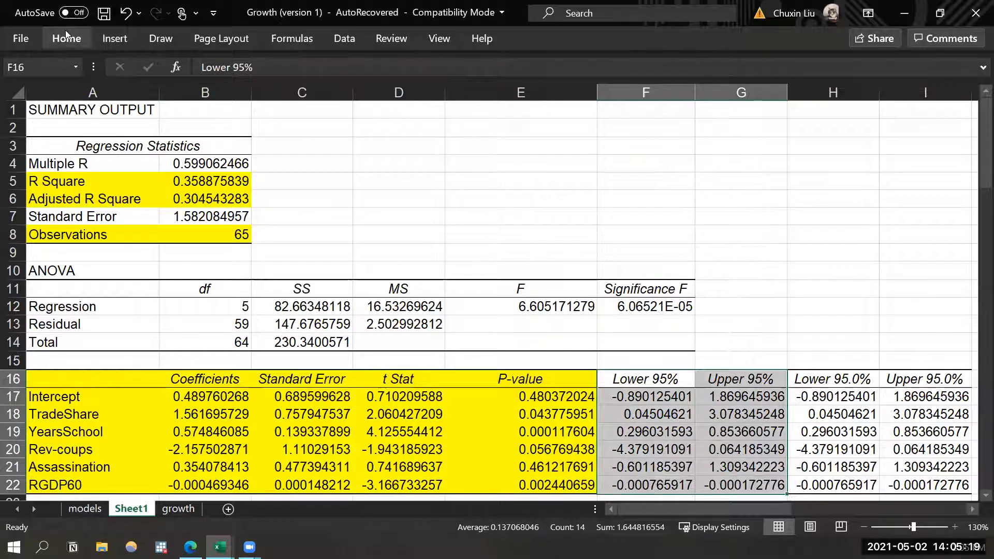
pyautogui.click(66, 38)
pyautogui.click(189, 78)
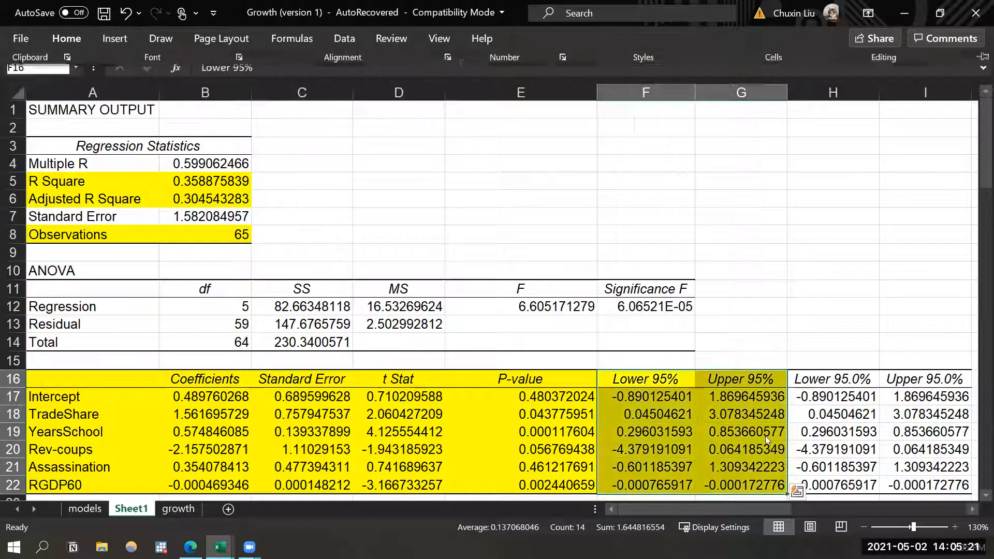
pyautogui.click(833, 415)
pyautogui.moveTo(837, 382); pyautogui.dragTo(919, 488)
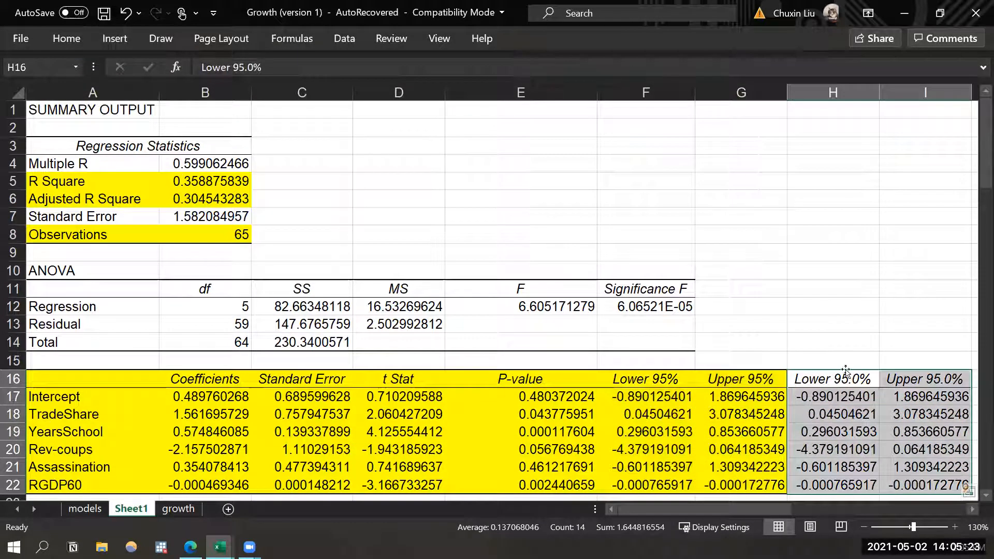
pyautogui.moveTo(844, 370); pyautogui.dragTo(794, 337)
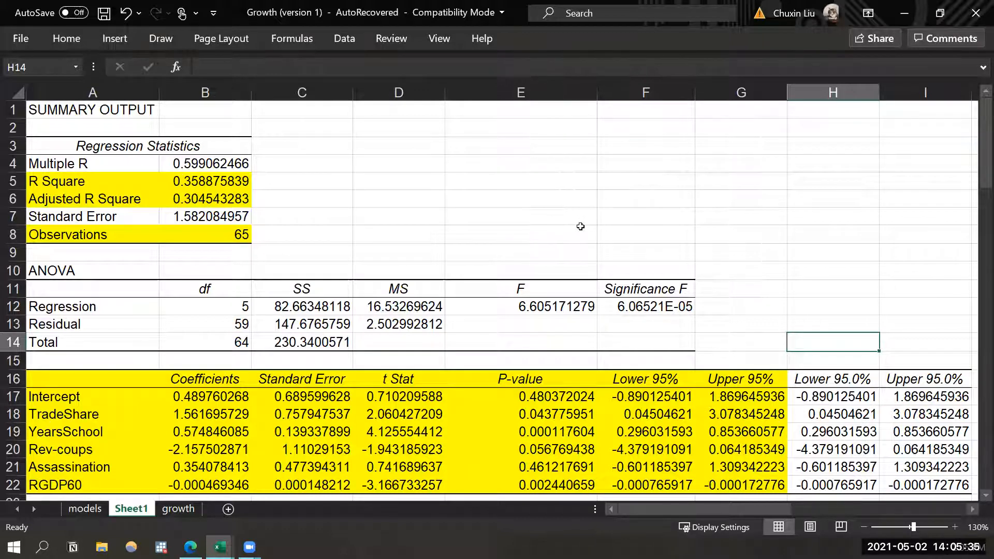
# Hide the YearsSchool and Rev-coups values in D19:E20 and the Intercept and TradeShare bounds in F17:G18 with a black fill.
pyautogui.click(572, 464)
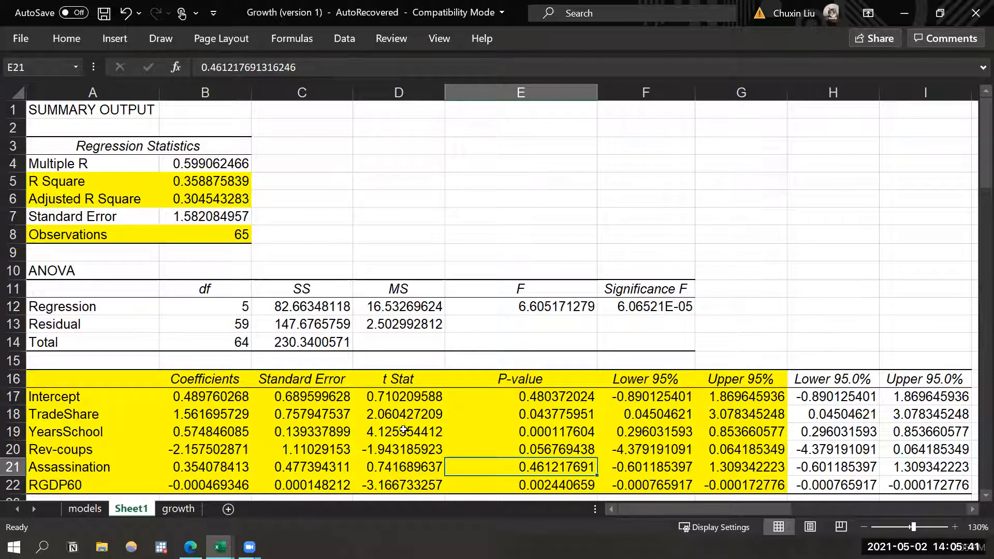
pyautogui.moveTo(404, 431); pyautogui.dragTo(509, 447)
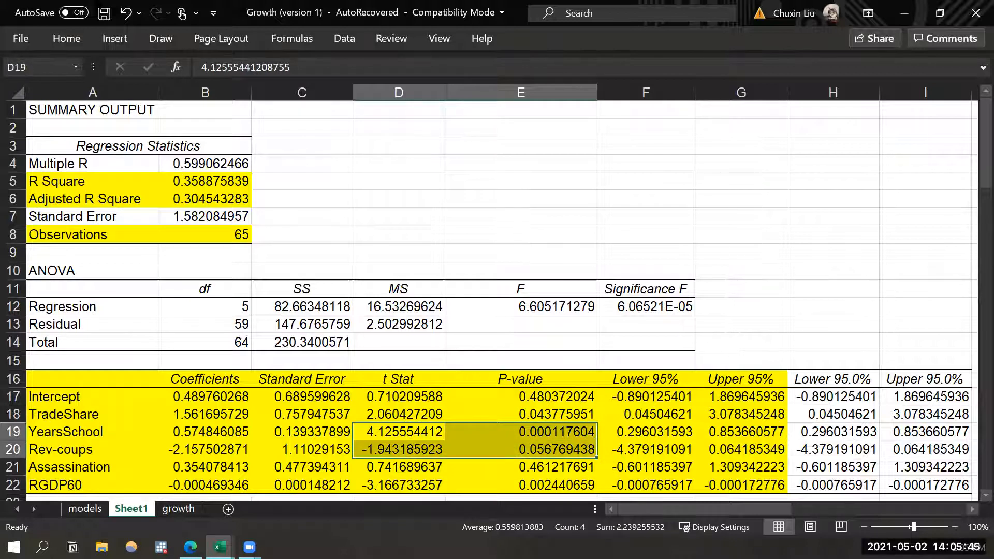
pyautogui.click(66, 38)
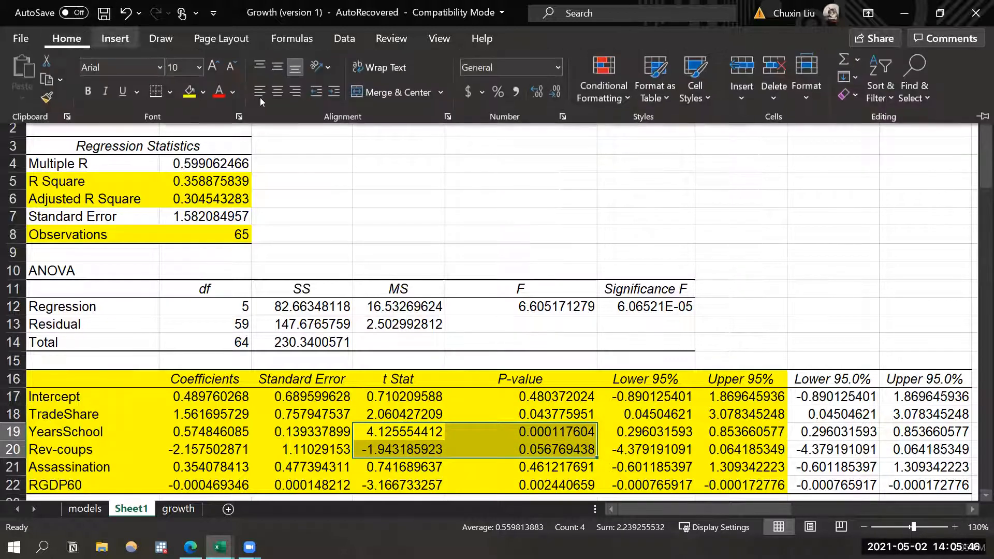
pyautogui.click(206, 98)
pyautogui.click(204, 134)
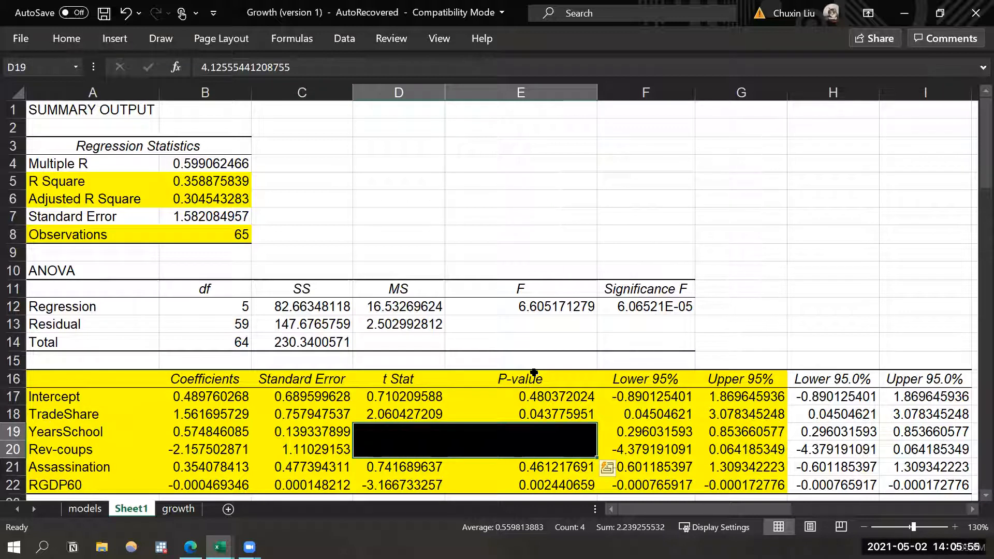
pyautogui.moveTo(665, 403); pyautogui.dragTo(708, 420)
pyautogui.click(66, 39)
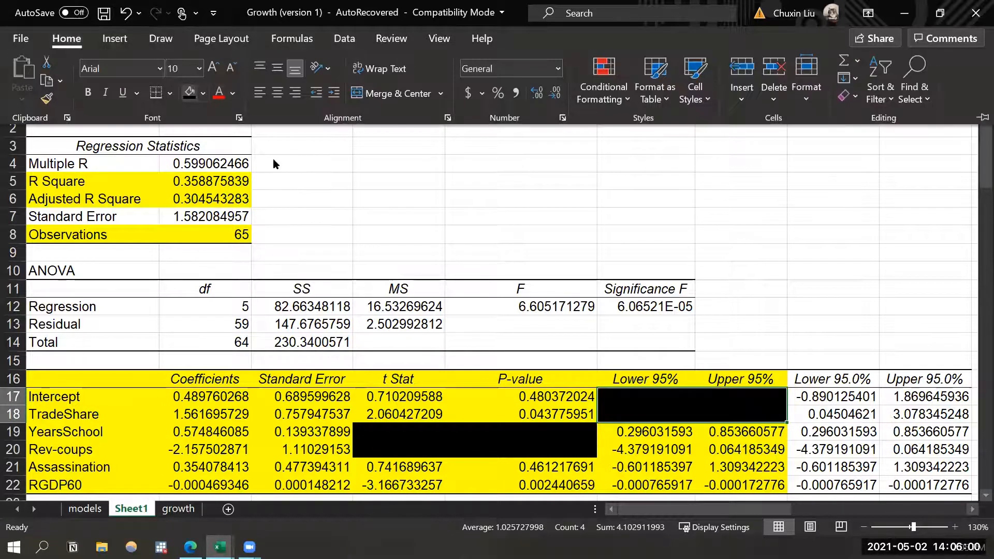
pyautogui.click(667, 402)
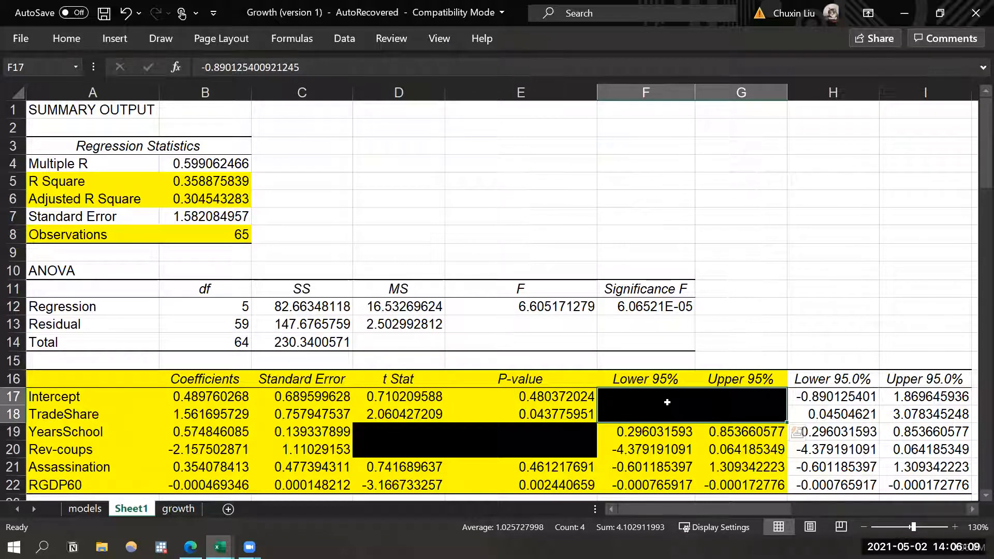
# Examine how the coefficients and standard errors in B17:C22 relate to the blacked-out t Stat, P-value and confidence bound cells.
pyautogui.click(383, 434)
pyautogui.moveTo(222, 396); pyautogui.dragTo(321, 433)
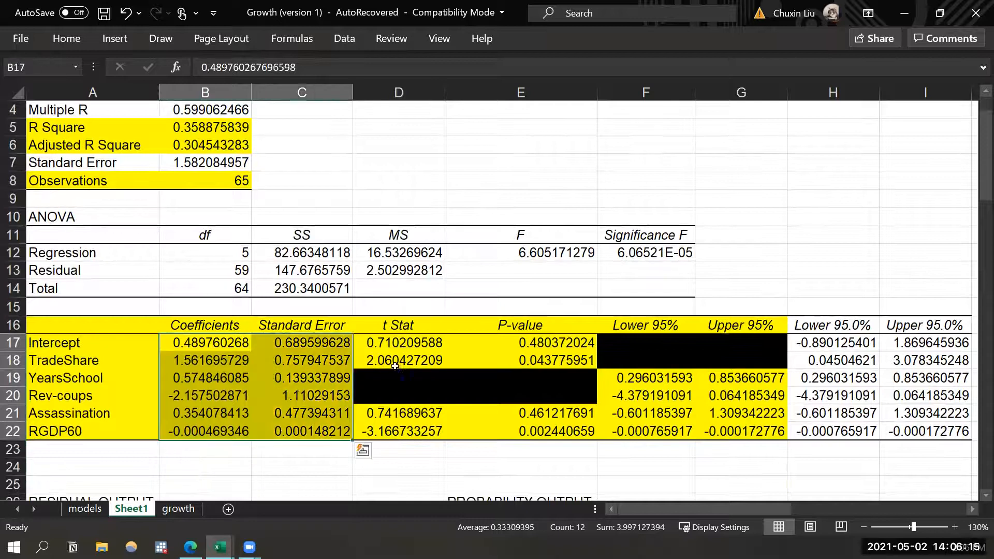
pyautogui.click(402, 373)
pyautogui.scroll(1, 428, 433)
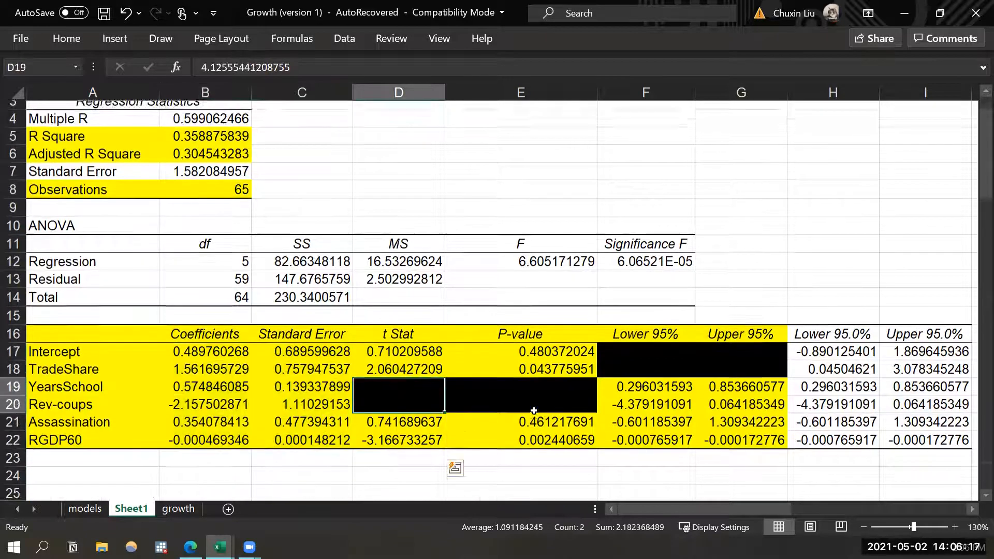
pyautogui.moveTo(428, 433); pyautogui.dragTo(562, 445)
pyautogui.click(580, 438)
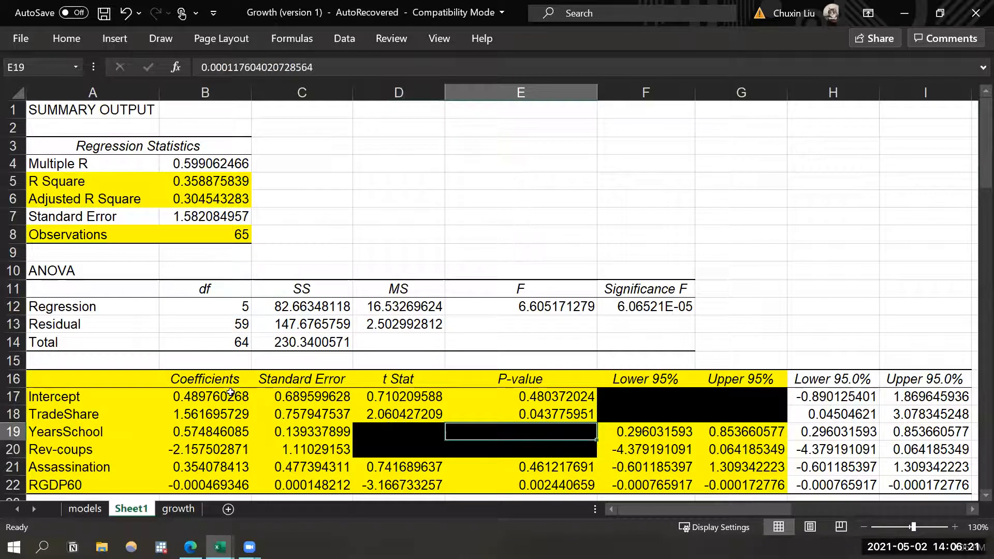
pyautogui.moveTo(224, 396); pyautogui.dragTo(303, 397)
pyautogui.moveTo(638, 398); pyautogui.dragTo(745, 406)
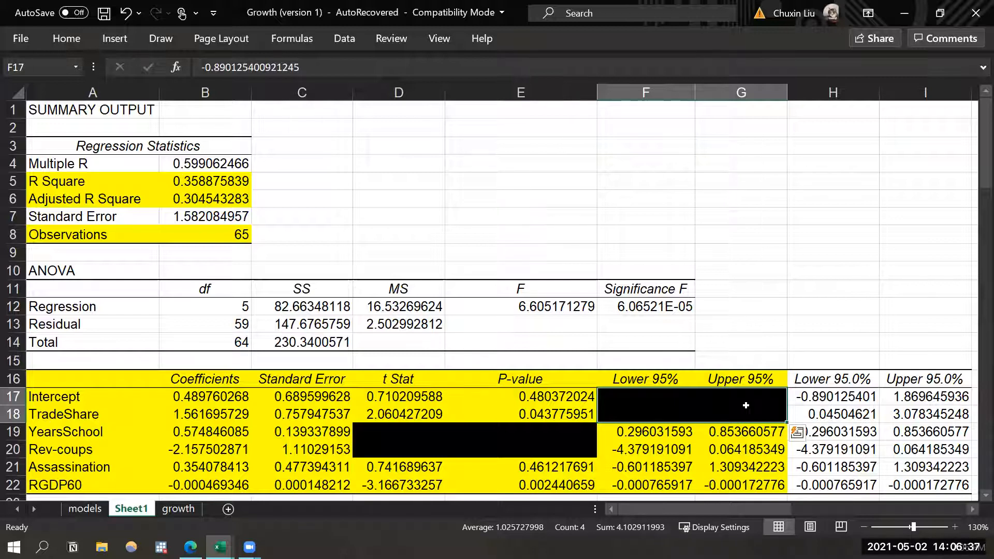
# Fill D17:G21 with yellow to restore the blacked-out cells and check individual values in the coefficient table.
pyautogui.moveTo(391, 398); pyautogui.dragTo(732, 451)
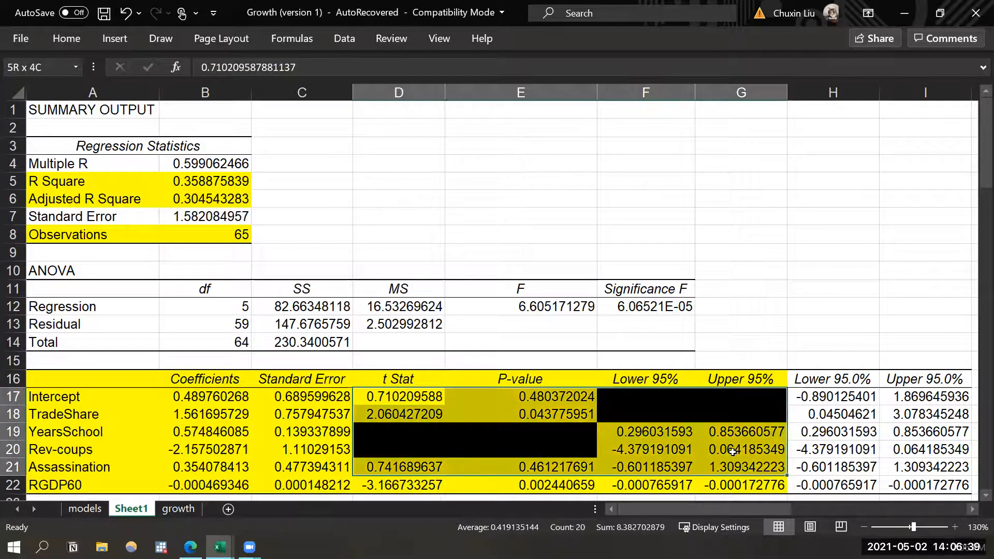
pyautogui.click(75, 39)
pyautogui.click(202, 93)
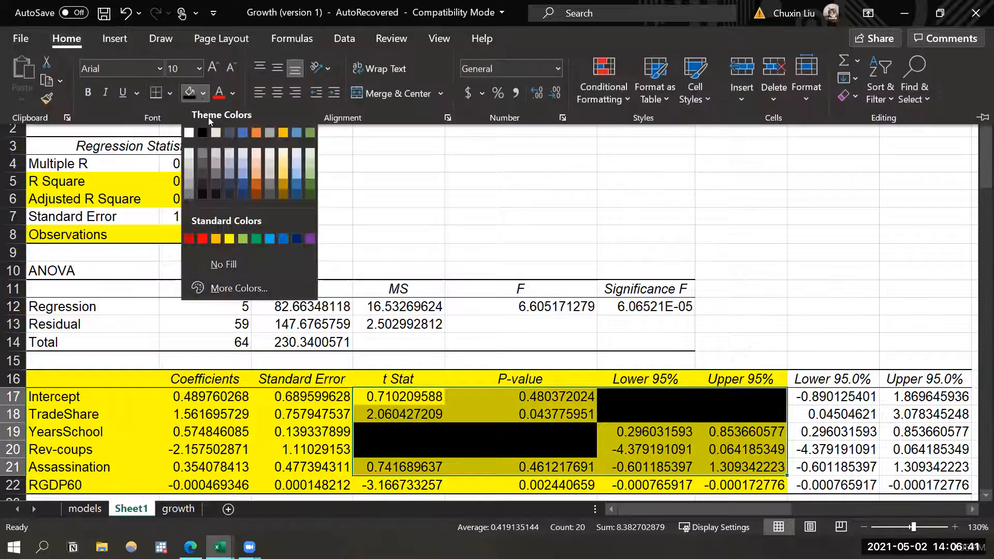
pyautogui.click(230, 240)
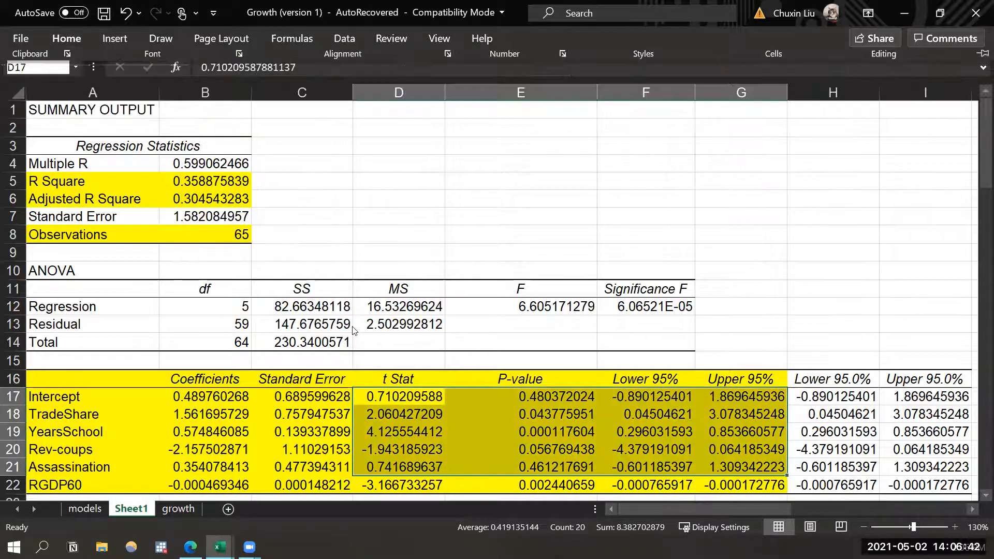
pyautogui.click(520, 435)
pyautogui.click(637, 398)
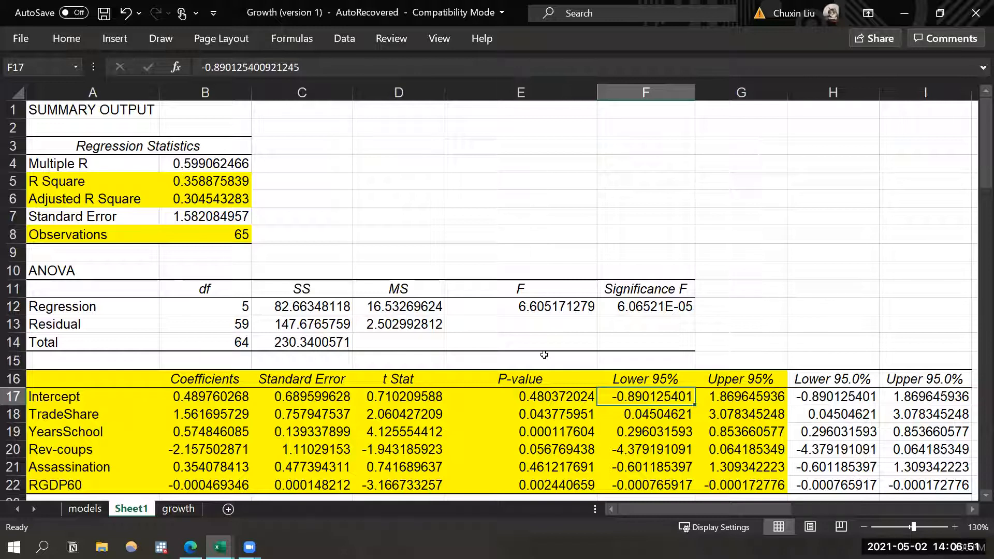
pyautogui.click(300, 427)
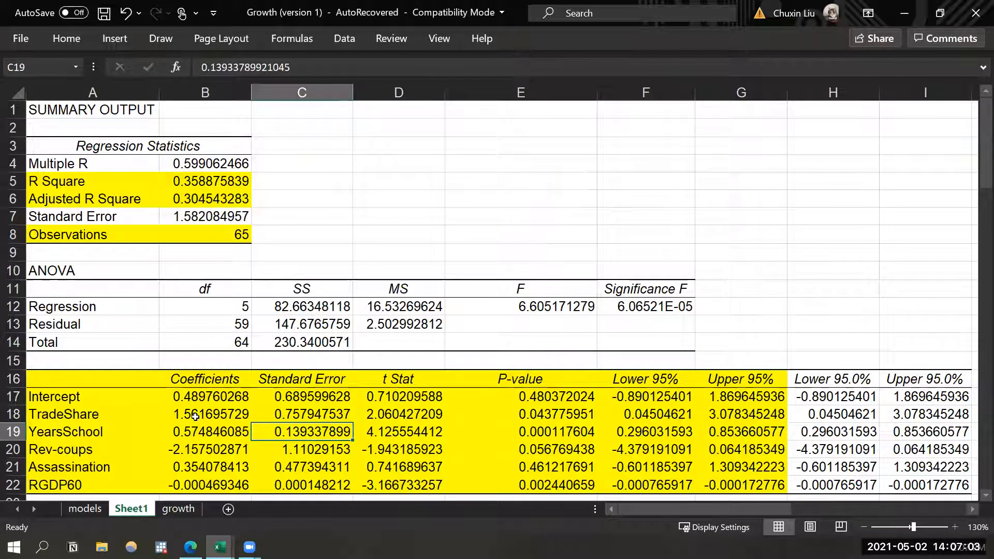
# Read the second model's instruction in A2:B2 of the models sheet.
pyautogui.click(93, 511)
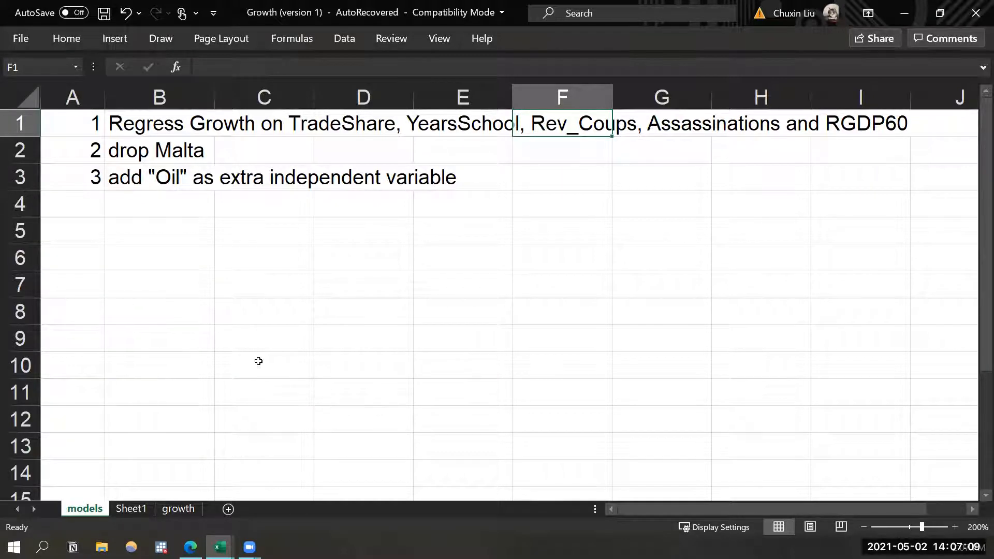
pyautogui.click(124, 179)
pyautogui.moveTo(82, 150); pyautogui.dragTo(171, 150)
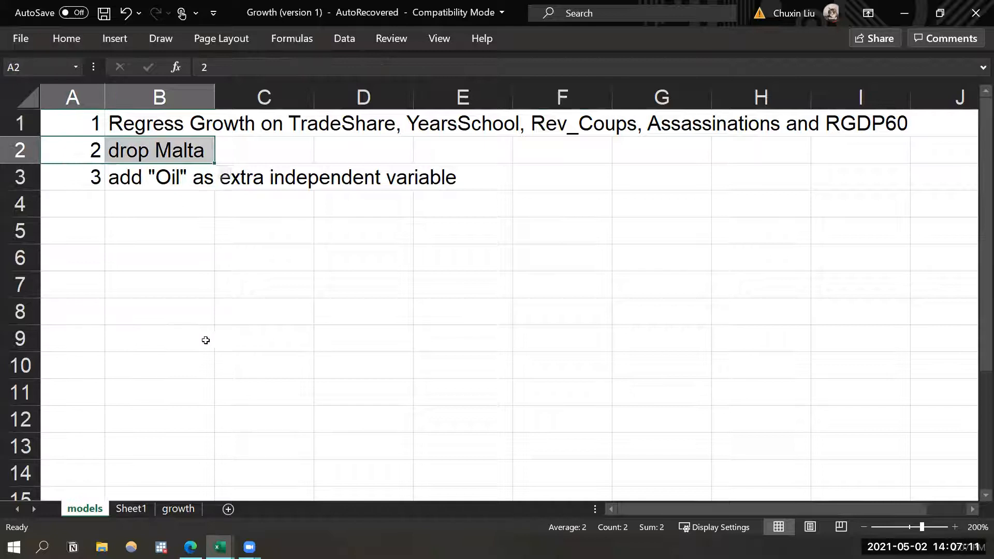
# Inspect Malta's TradeShare value in D66 of the growth sheet and select Malta's full record in A66:H66.
pyautogui.click(171, 510)
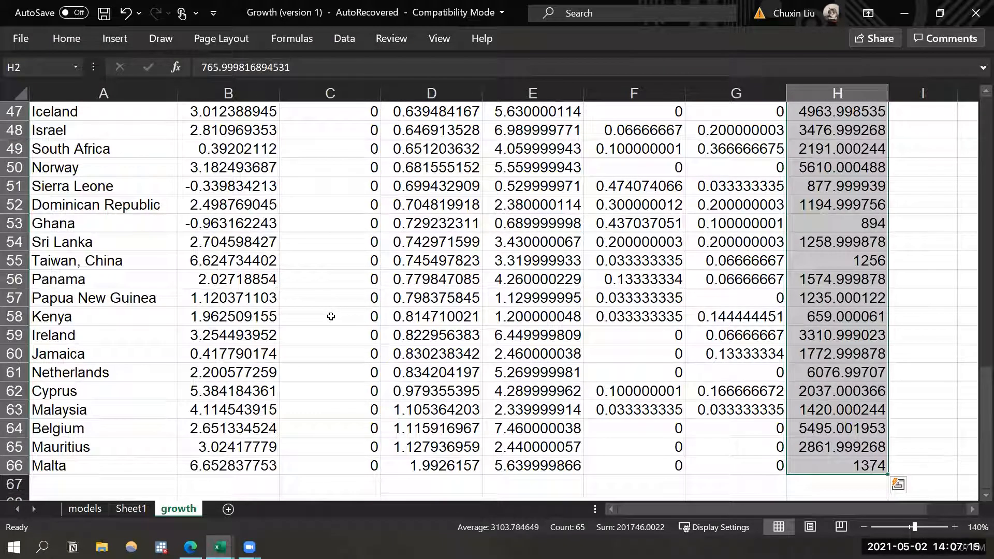
pyautogui.moveTo(94, 468); pyautogui.dragTo(403, 455)
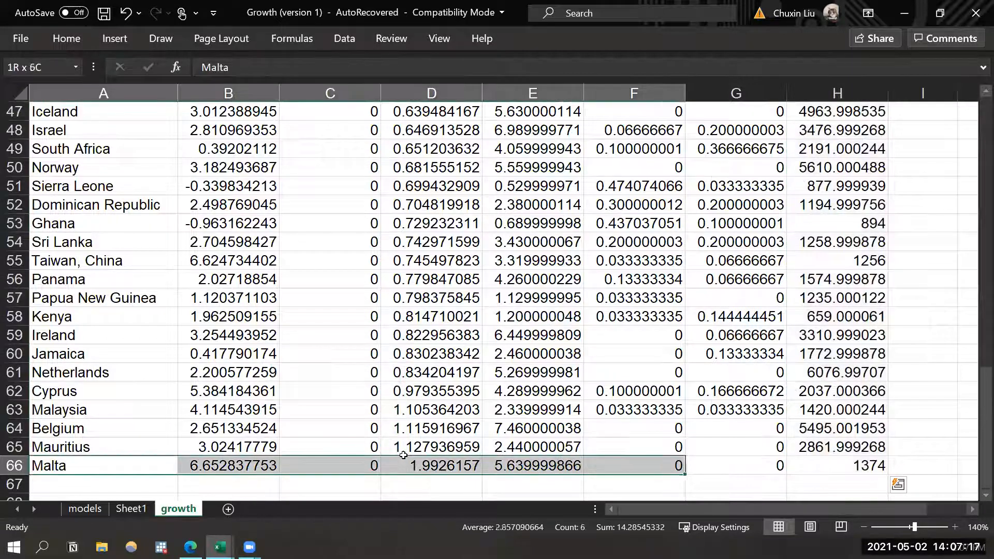
pyautogui.hotkey('shift', 'Right')
pyautogui.hotkey('shift', 'Right')
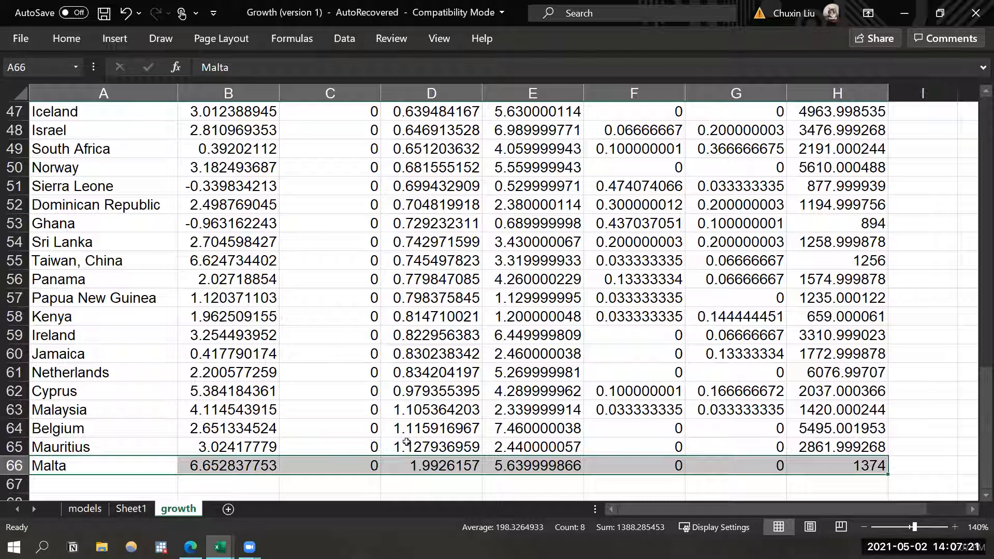
pyautogui.click(432, 460)
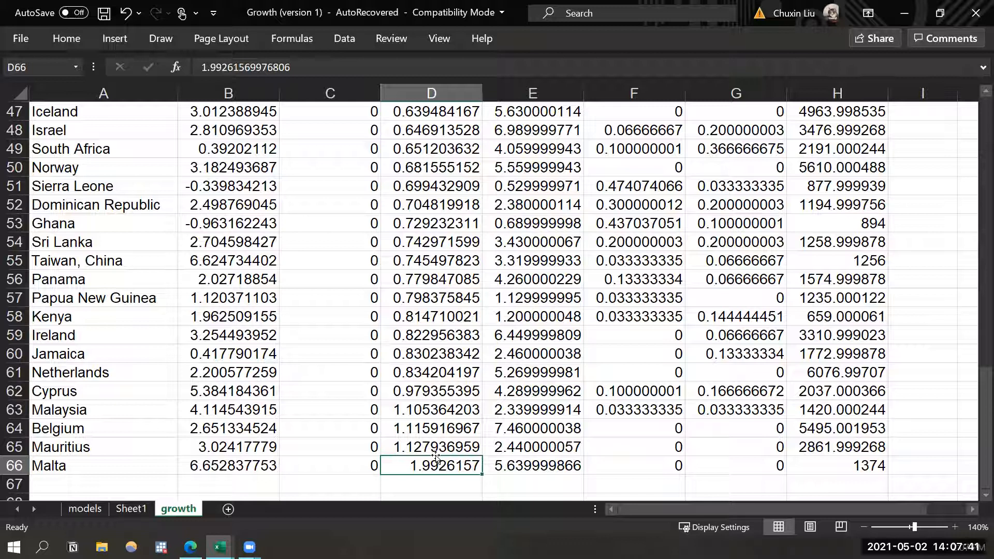
pyautogui.moveTo(132, 461); pyautogui.dragTo(886, 469)
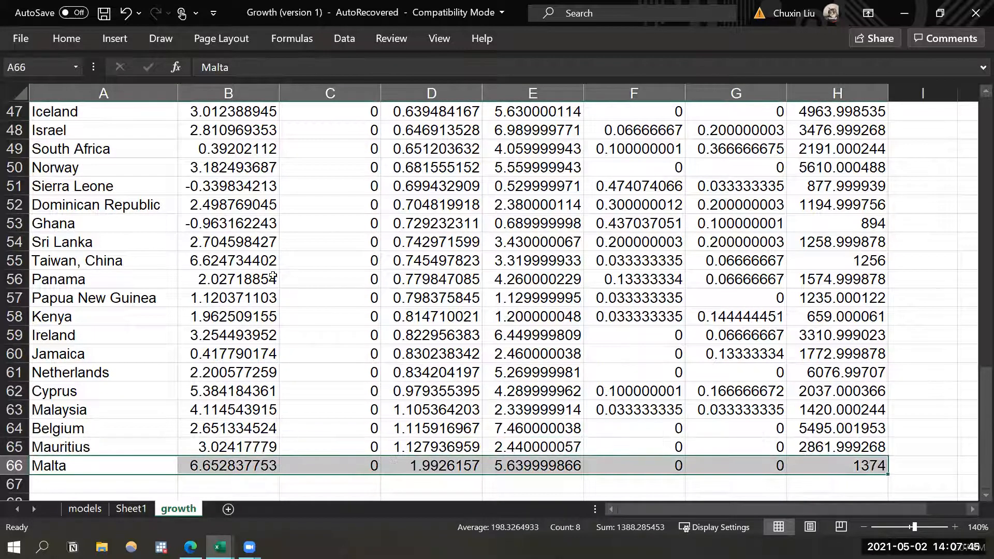
# Select Mauritius's record in row 65 of the growth sheet to check the last observation before Malta.
pyautogui.click(219, 443)
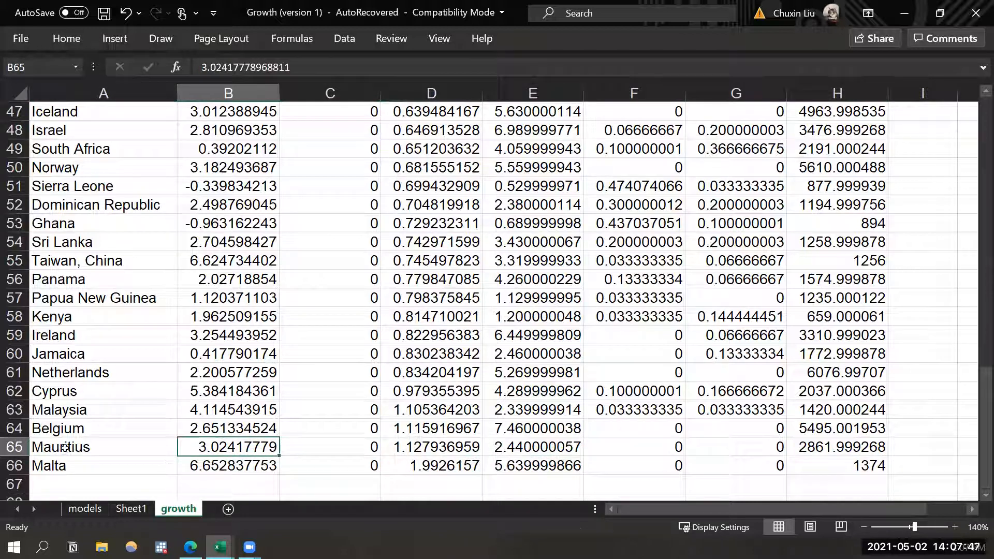
pyautogui.click(14, 447)
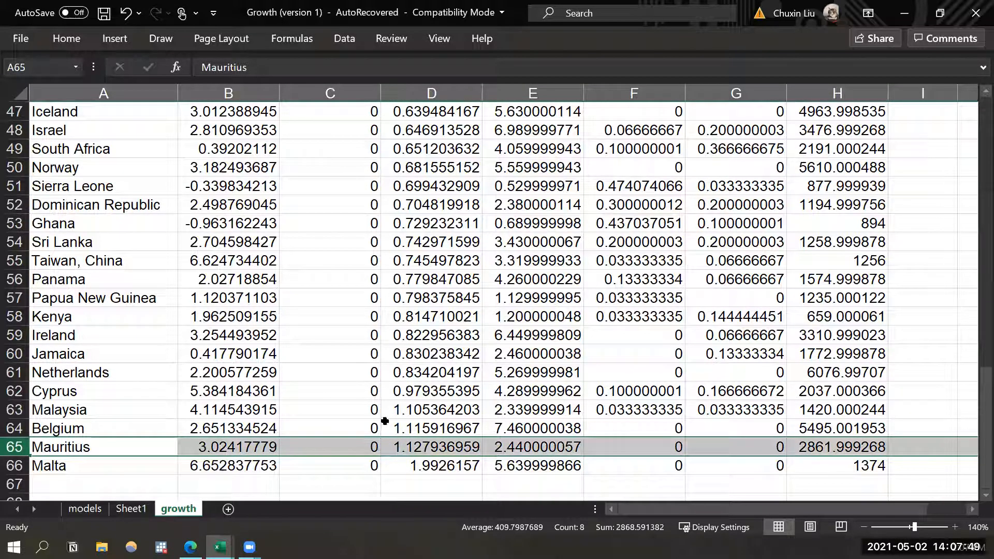
pyautogui.scroll(5, 455, 409)
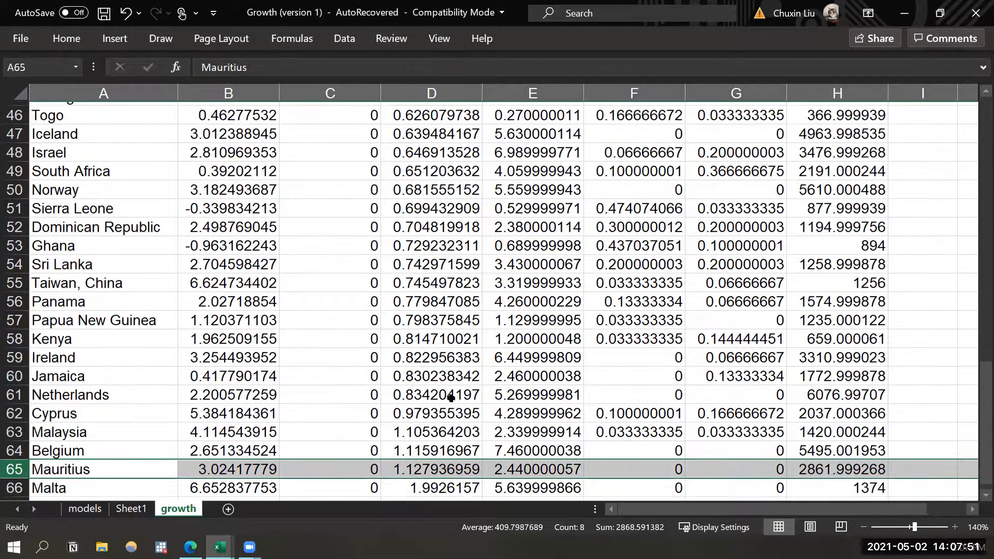
pyautogui.scroll(10, 448, 393)
# Set up a Regression analysis without Malta, using Y range $B$2:$B$65 and X range $D$2:$H$65.
pyautogui.click(227, 149)
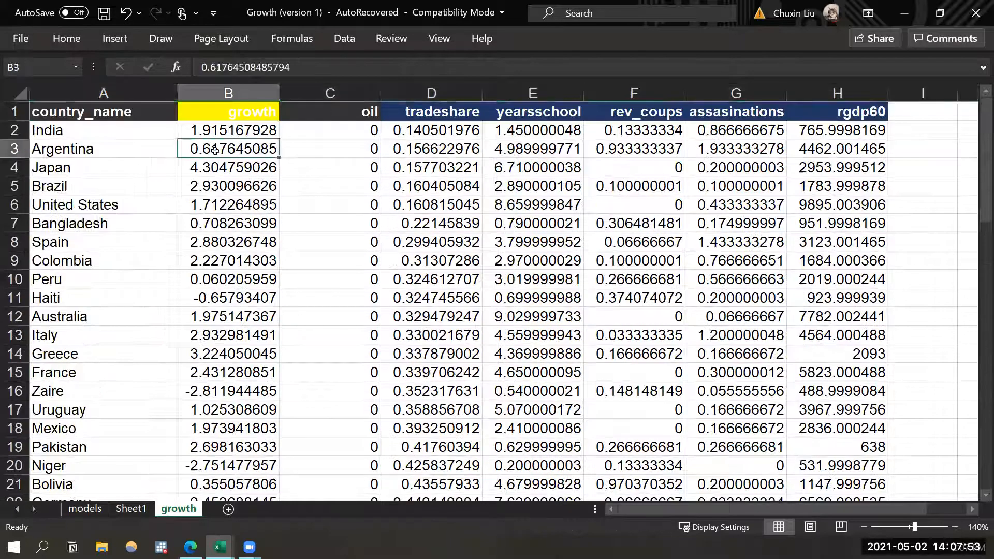
pyautogui.click(233, 130)
pyautogui.click(345, 39)
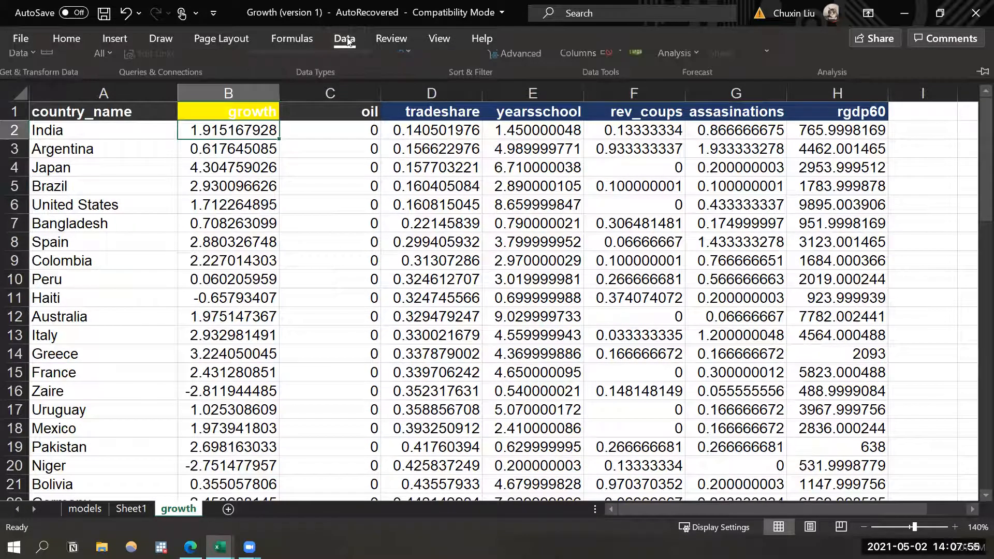
pyautogui.click(833, 61)
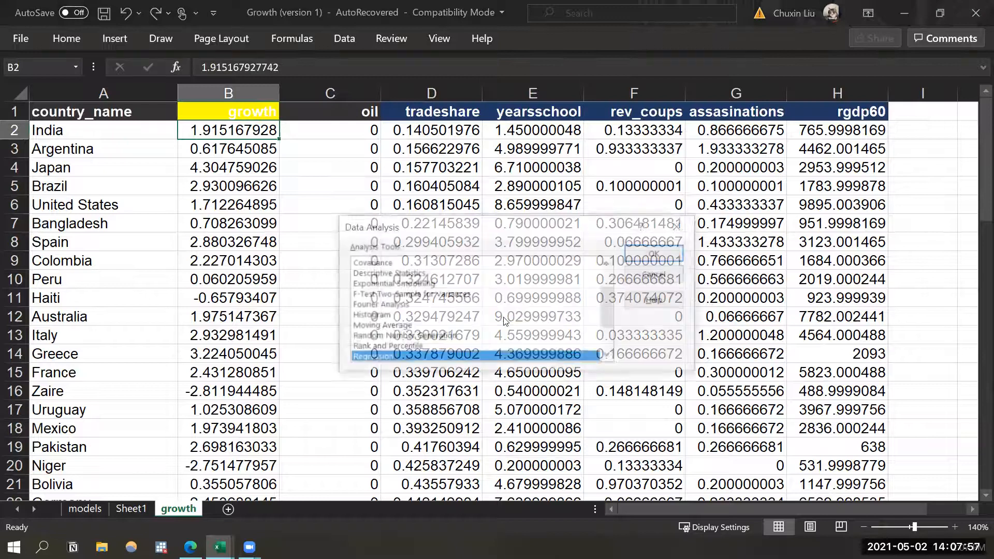
pyautogui.click(656, 253)
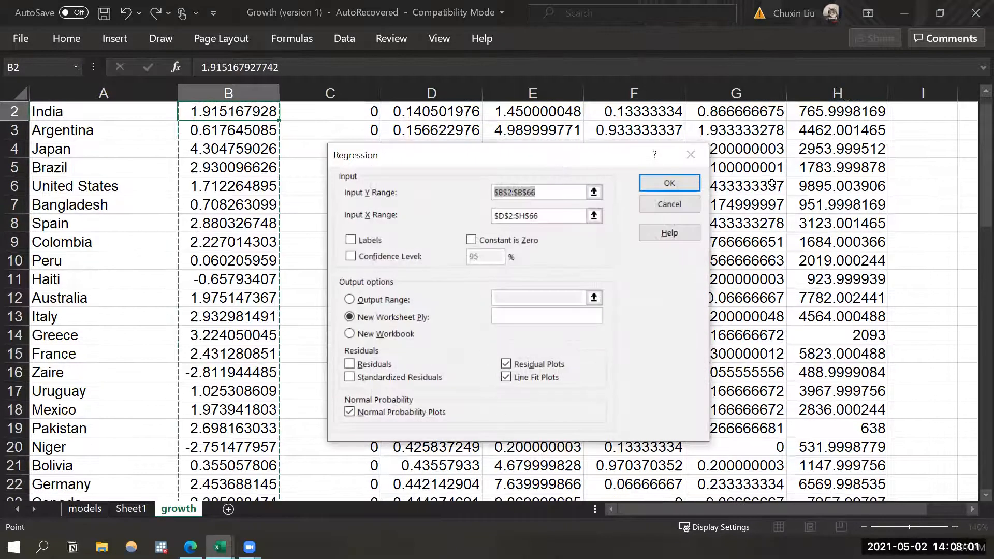
pyautogui.moveTo(981, 192); pyautogui.dragTo(978, 184)
pyautogui.click(554, 193)
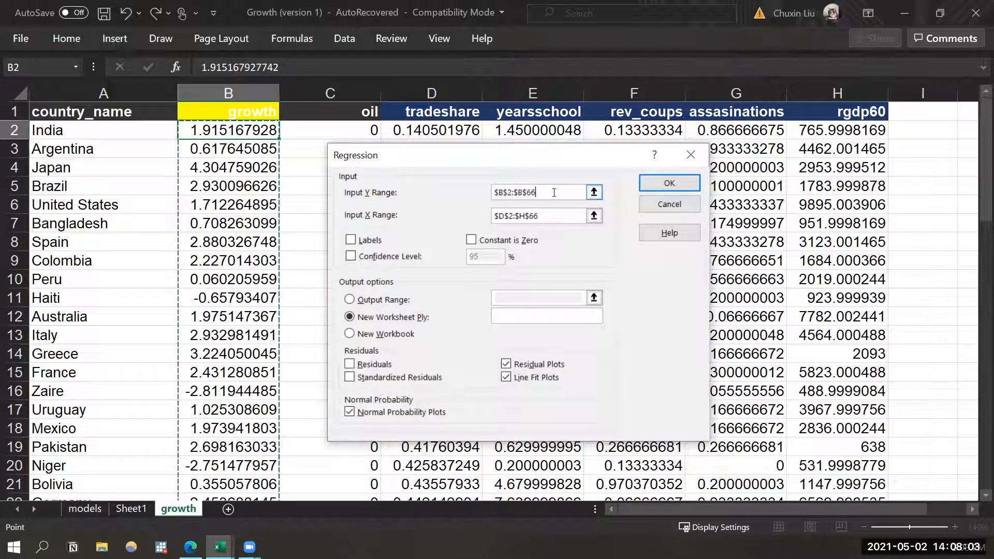
pyautogui.press('BackSpace')
pyautogui.write('5')
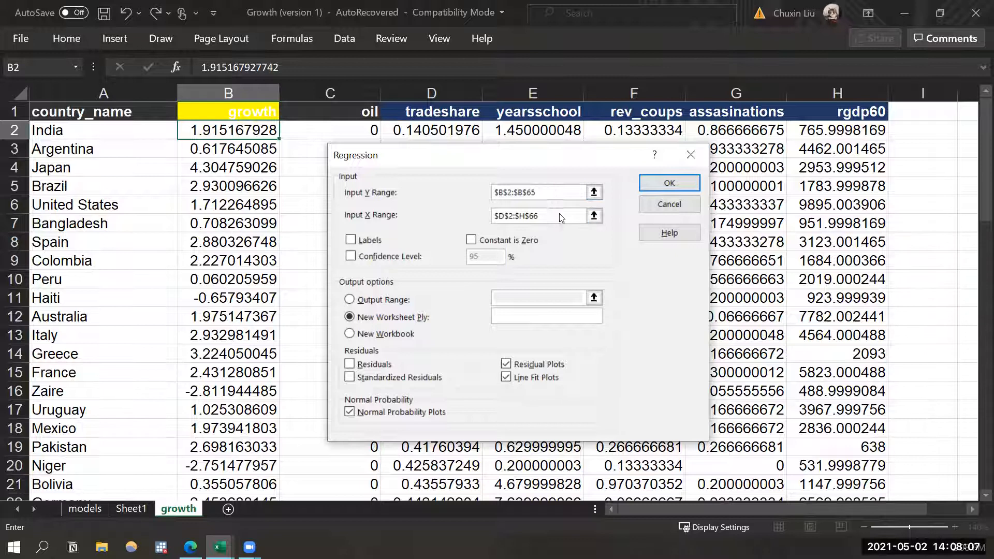
pyautogui.scroll(-1, 557, 203)
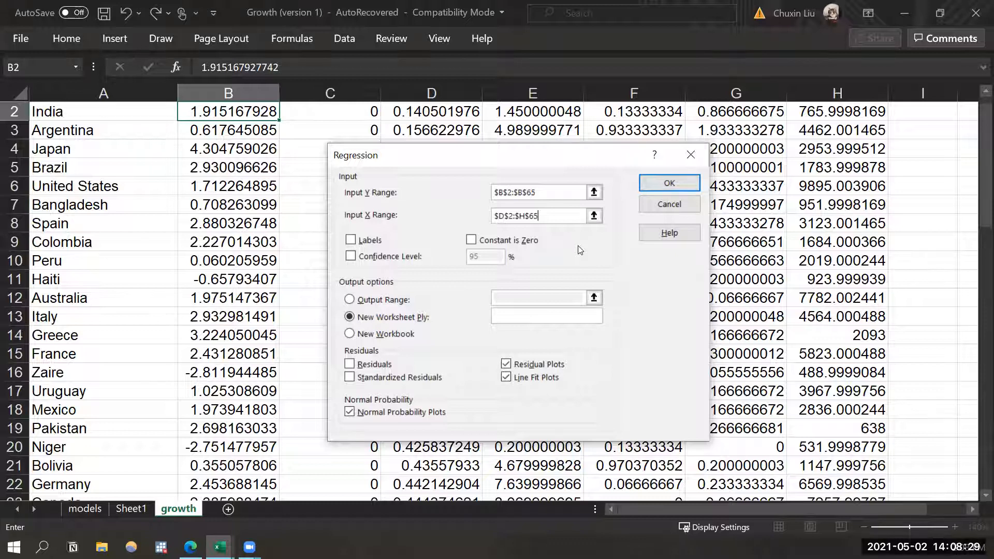
# Turn off residual plots, line fit plots and normal probability plots, and run the regression to a new worksheet.
pyautogui.click(506, 364)
pyautogui.click(506, 377)
pyautogui.click(366, 414)
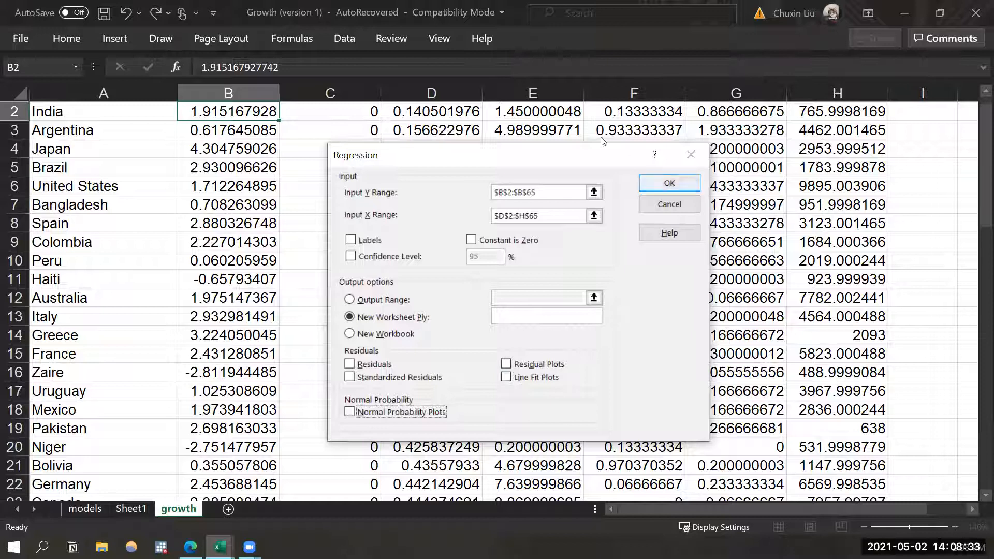
pyautogui.click(670, 184)
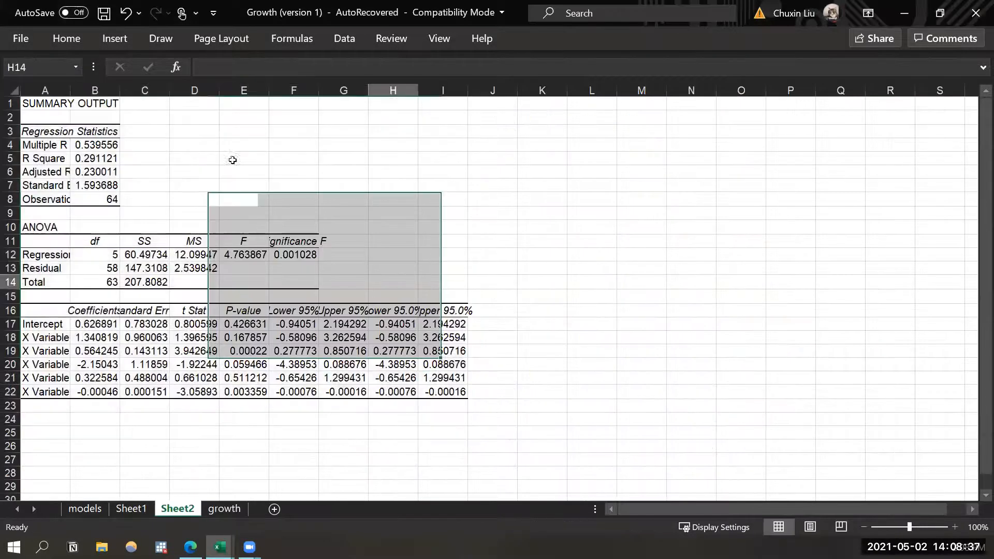
# Fit columns A to G of the new regression output to their contents and check the repeated confidence bounds in H16:I22.
pyautogui.moveTo(45, 90); pyautogui.dragTo(366, 92)
pyautogui.doubleClick(367, 90)
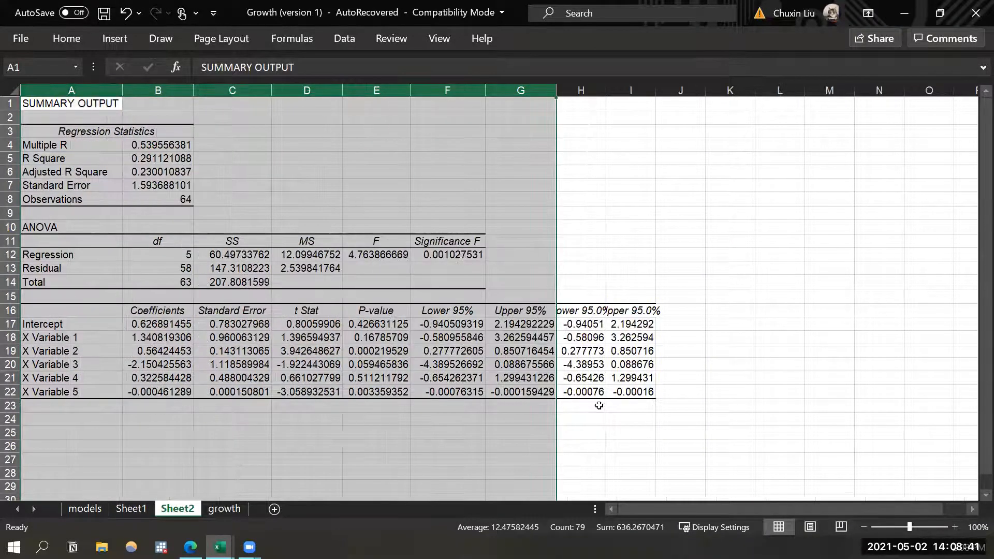
pyautogui.click(956, 527)
pyautogui.click(957, 527)
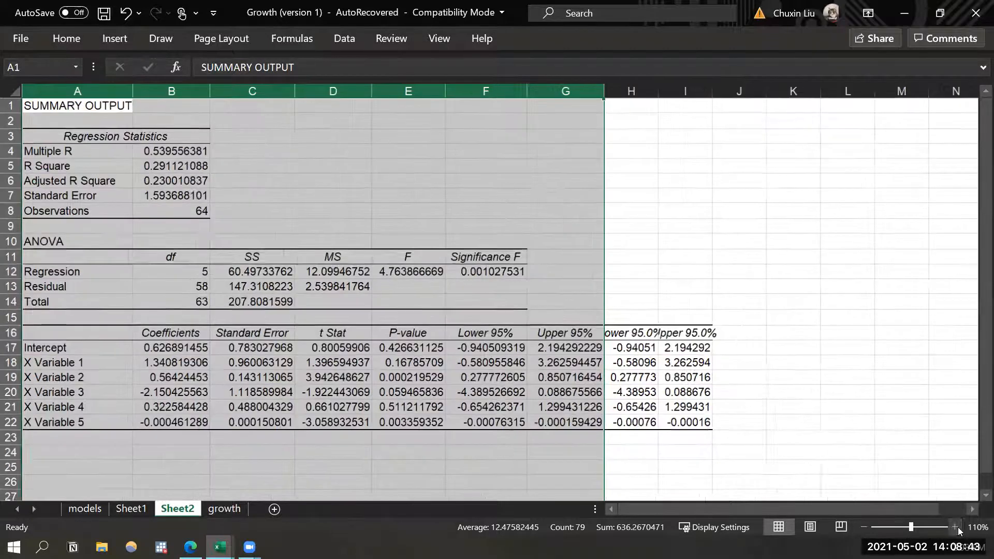
pyautogui.click(957, 527)
pyautogui.moveTo(754, 380); pyautogui.dragTo(824, 487)
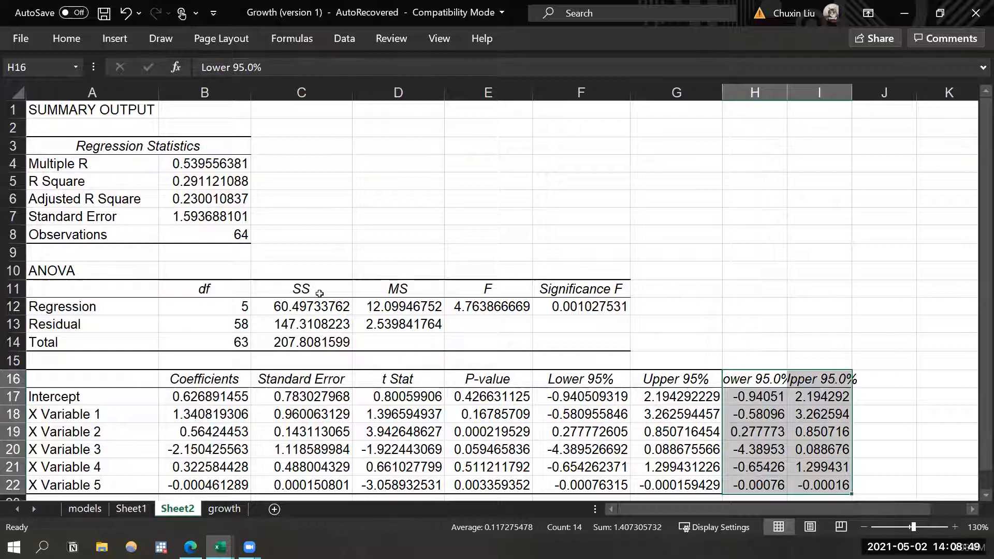
pyautogui.click(302, 289)
# Replace the generic X Variable labels in A18:A22 of Sheet2 with the variable names copied from A18:A22 of Sheet1.
pyautogui.moveTo(129, 416); pyautogui.dragTo(134, 485)
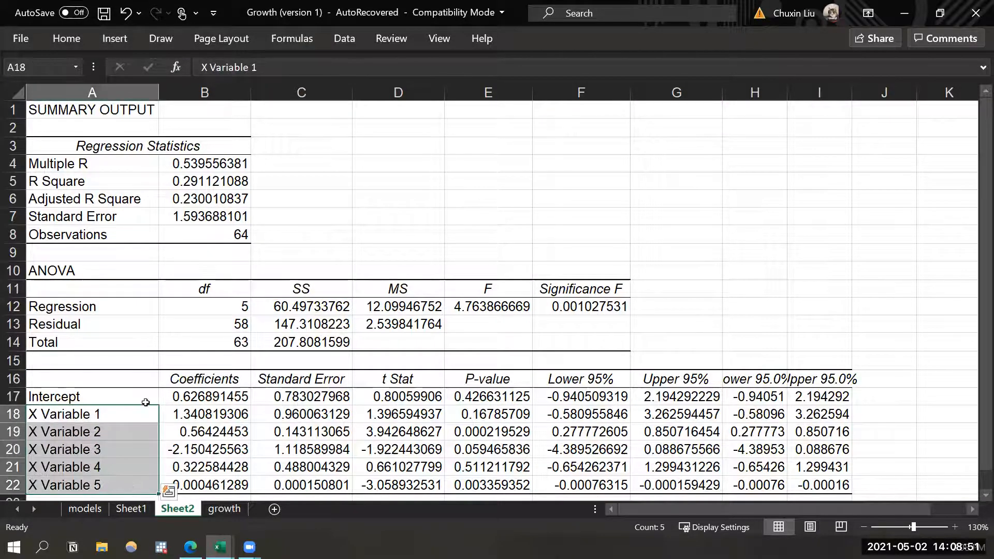
pyautogui.click(131, 508)
pyautogui.moveTo(99, 414); pyautogui.dragTo(130, 490)
pyautogui.hotkey('ctrl', 'c')
pyautogui.click(176, 510)
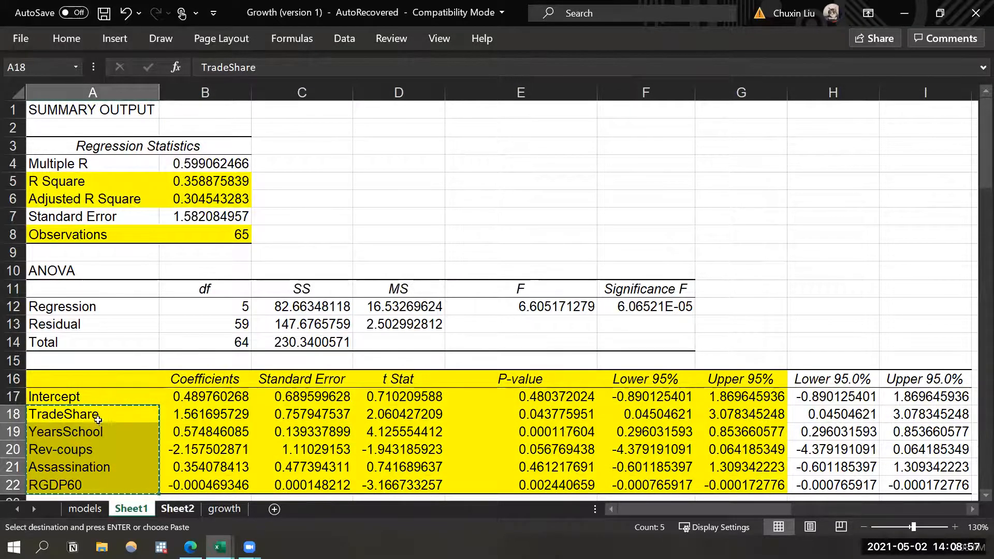
pyautogui.click(118, 412)
pyautogui.hotkey('ctrl', 'v')
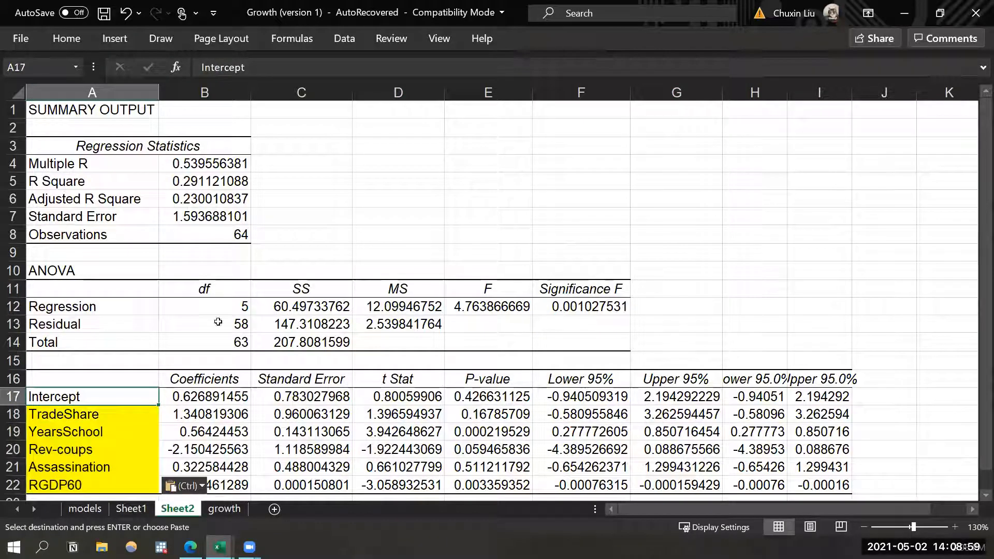
# Examine the coefficients in B17:B22 of Sheet2 and compare them with the first model's output in Sheet1.
pyautogui.click(227, 290)
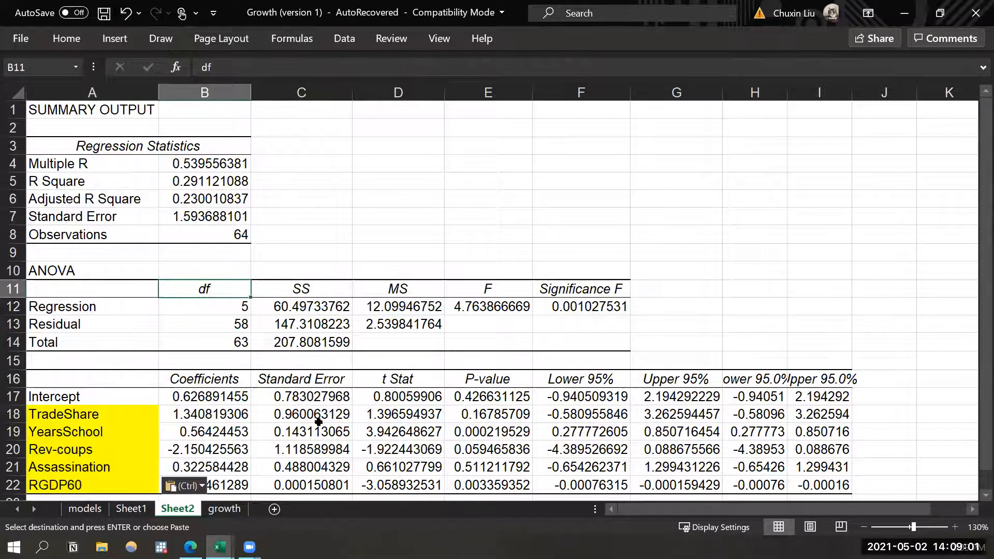
pyautogui.click(438, 448)
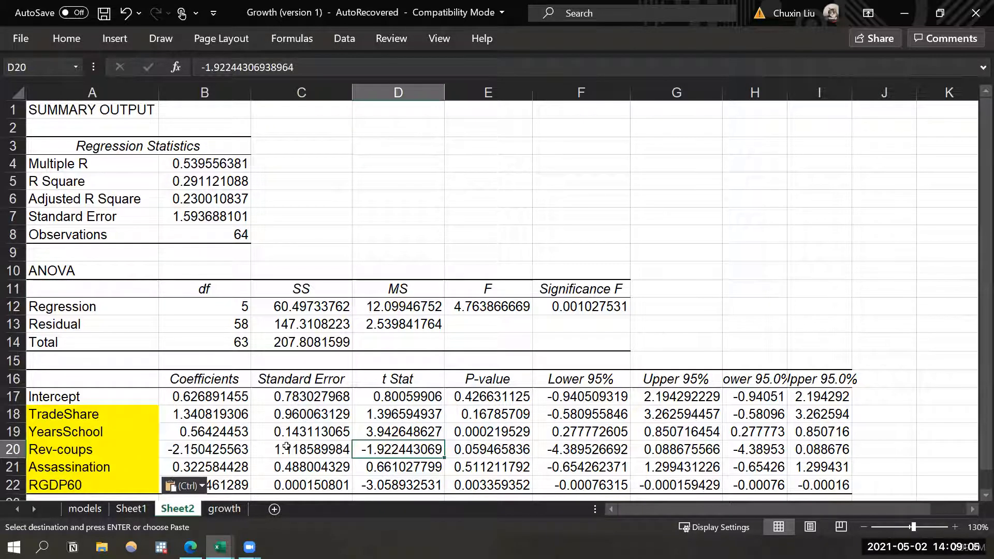
pyautogui.click(306, 436)
pyautogui.click(308, 483)
pyautogui.moveTo(227, 401); pyautogui.dragTo(233, 484)
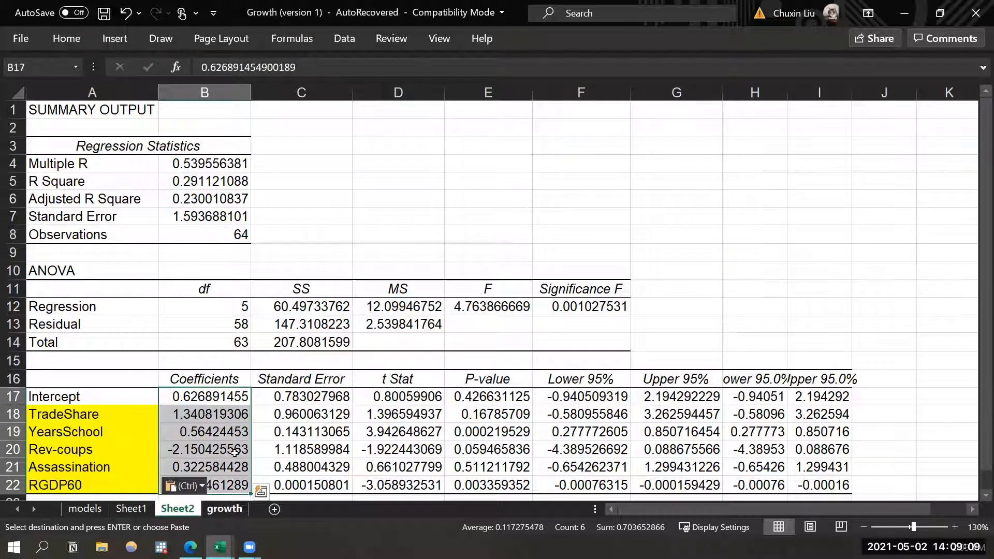
pyautogui.click(225, 509)
pyautogui.click(136, 510)
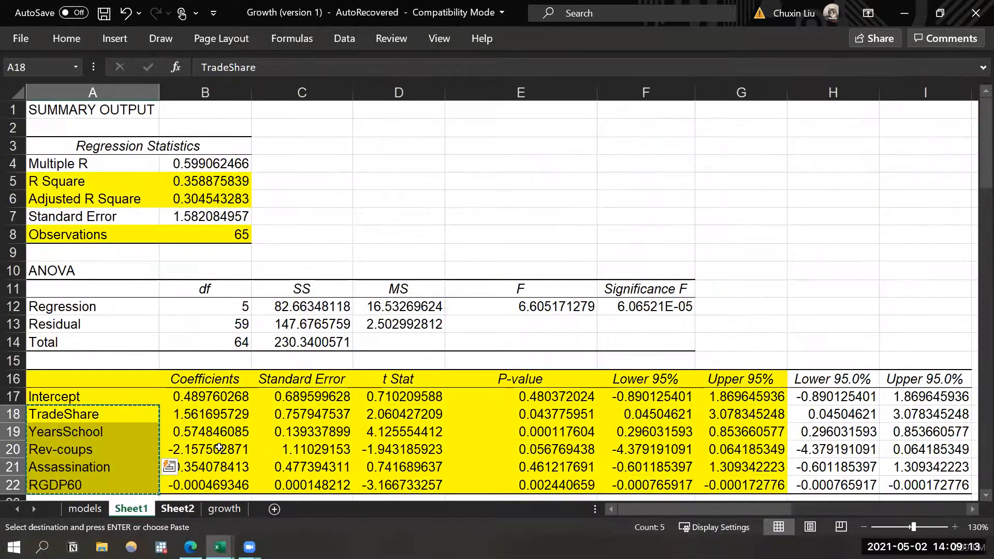
pyautogui.click(171, 509)
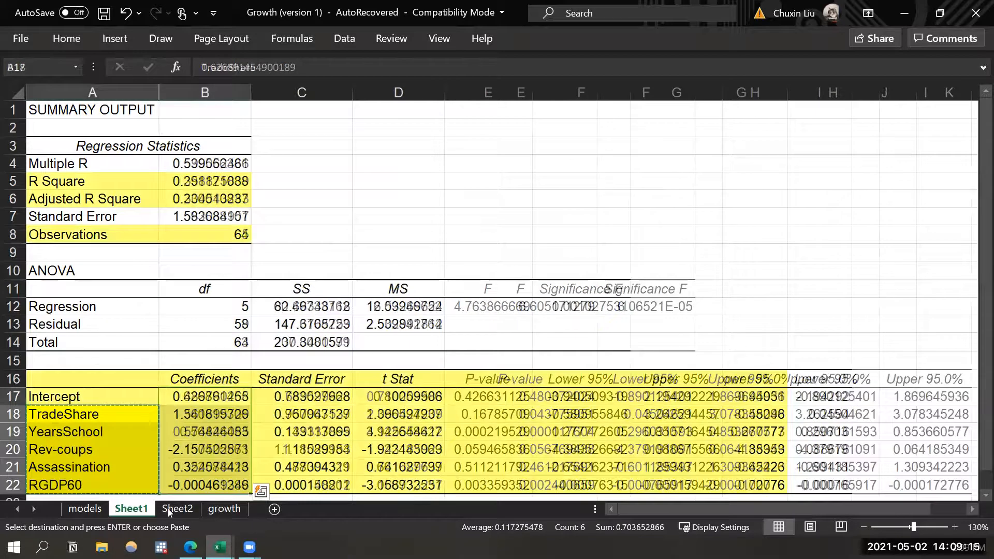
pyautogui.click(169, 511)
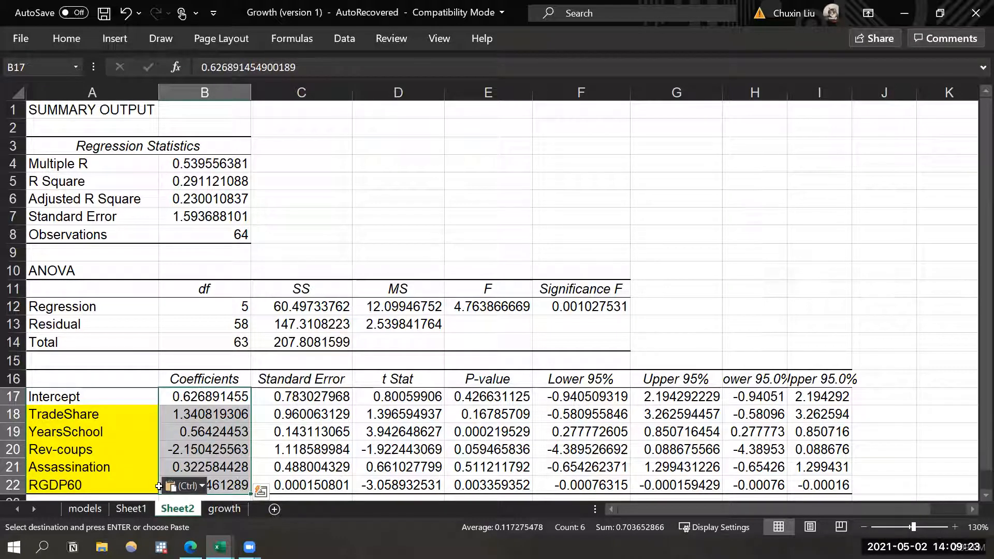
# Compare TradeShare's coefficient, standard error, t Stat and P-value in row 18 between Sheet1 and Sheet2.
pyautogui.hotkey('ctrl', 'pageup')
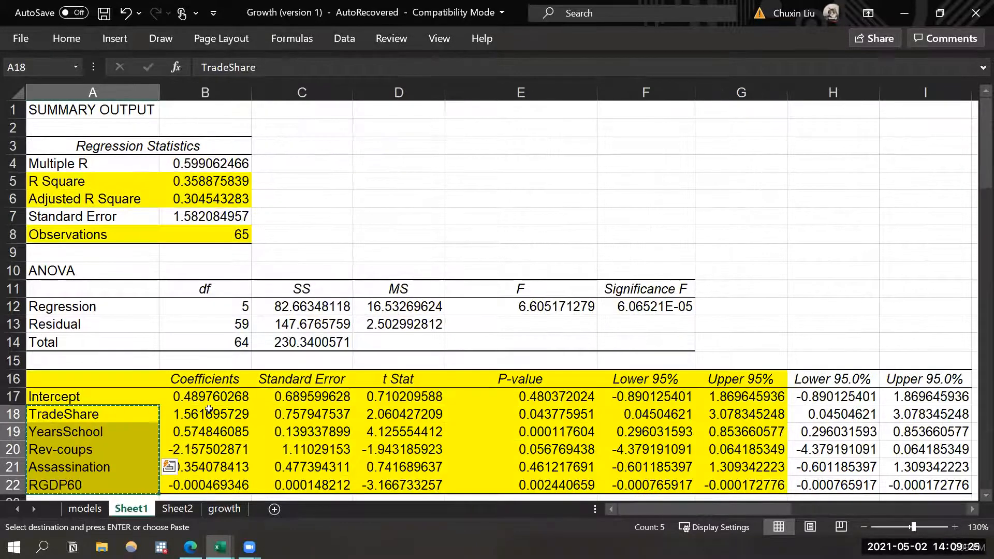
pyautogui.click(190, 414)
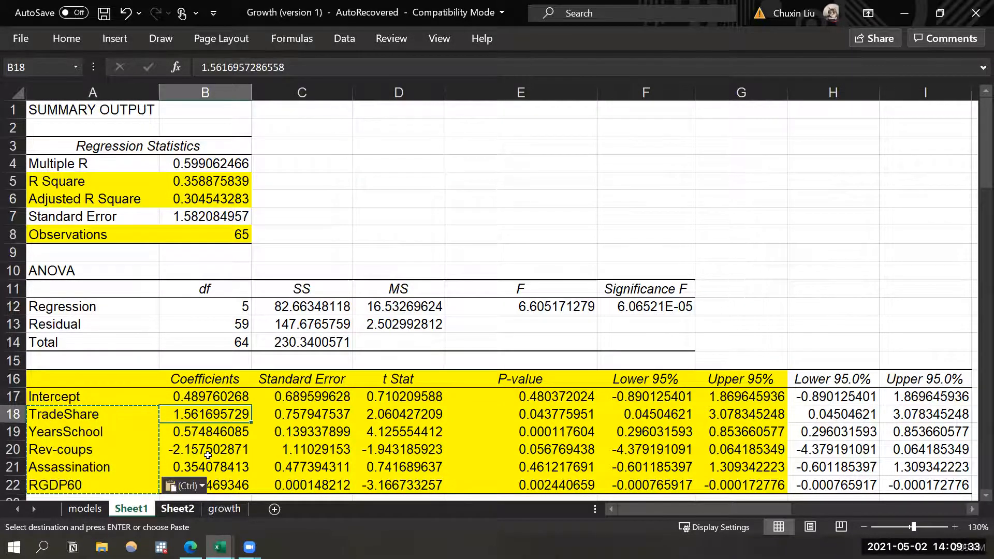
pyautogui.hotkey('ctrl', 'pagedown')
pyautogui.click(204, 416)
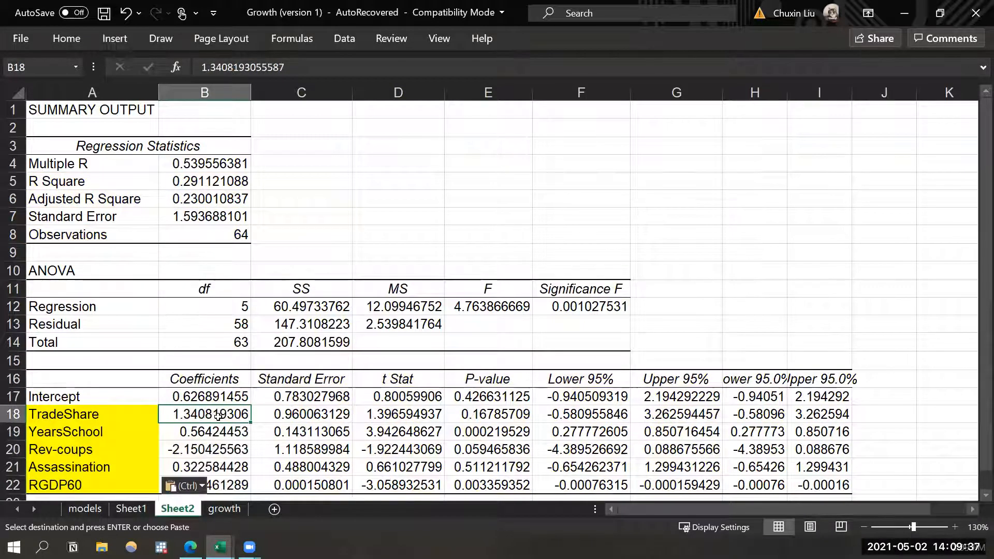
pyautogui.moveTo(121, 417); pyautogui.dragTo(526, 416)
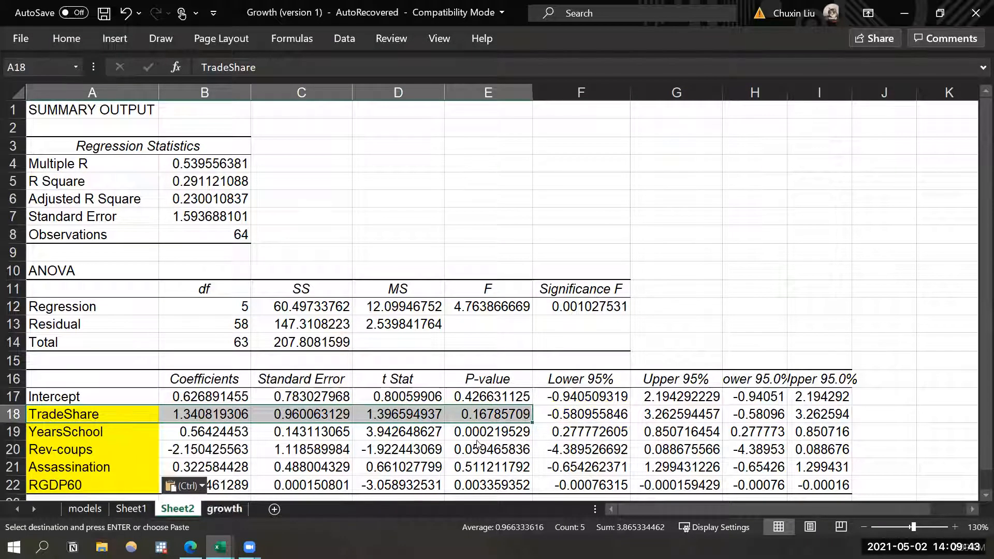
pyautogui.click(134, 510)
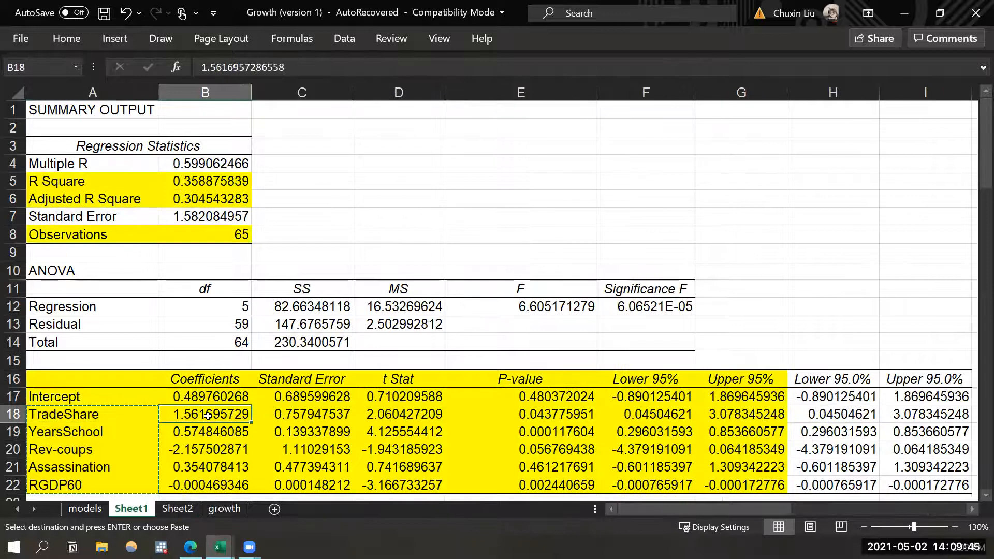
pyautogui.moveTo(229, 415); pyautogui.dragTo(531, 413)
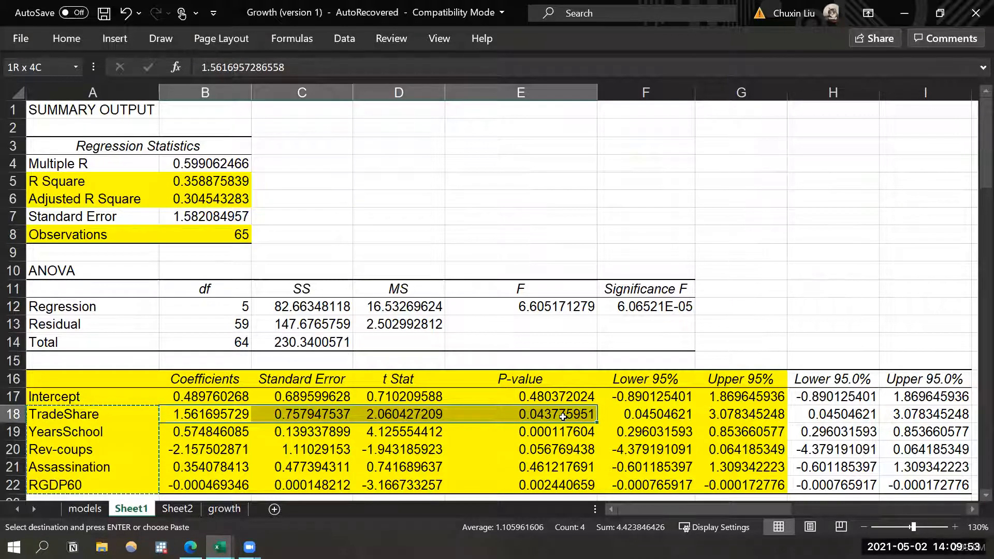
pyautogui.click(463, 413)
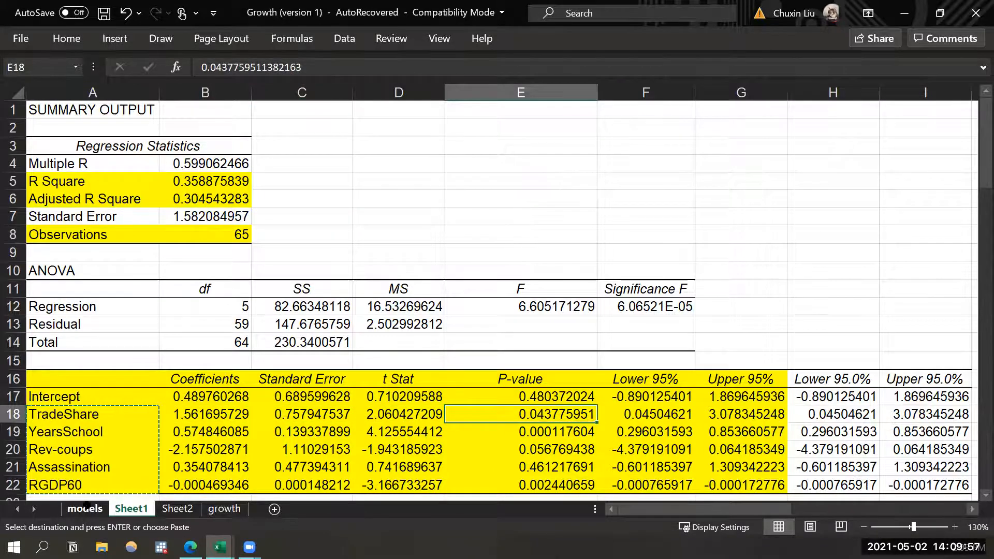
# Read the third model's instruction in A3:B3 of the models sheet and inspect the oil values in column C of the growth sheet.
pyautogui.click(85, 509)
pyautogui.click(76, 175)
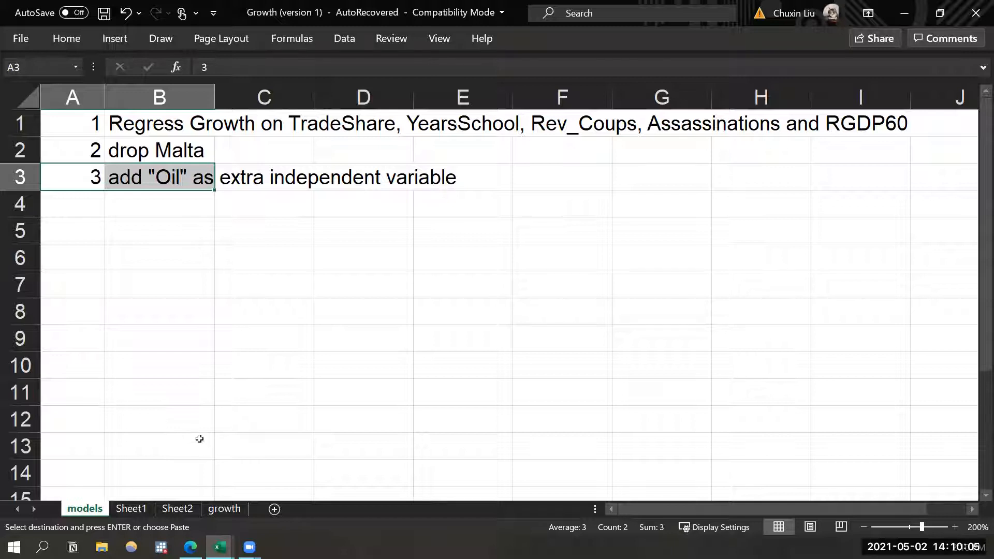
pyautogui.click(224, 509)
pyautogui.scroll(1, 327, 337)
pyautogui.click(331, 93)
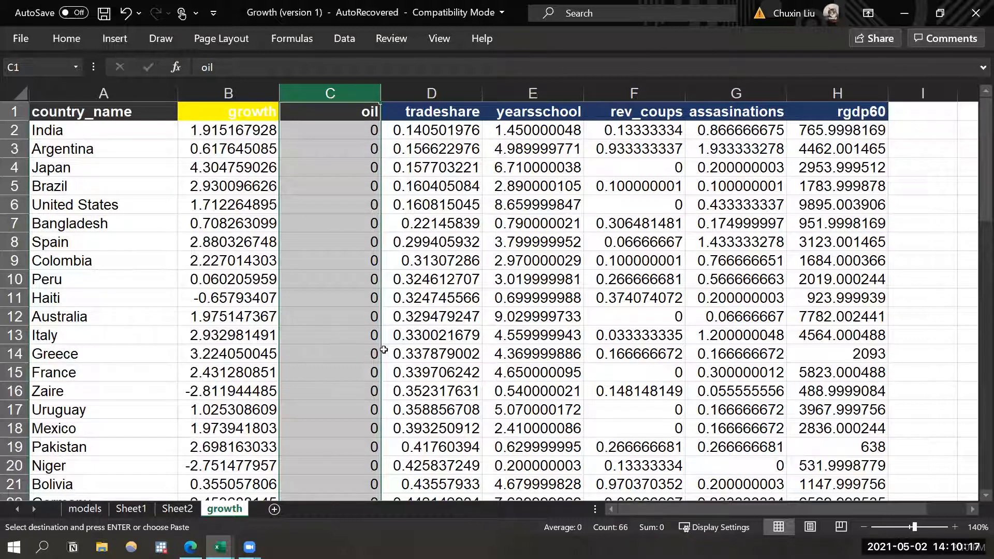
pyautogui.scroll(-4, 383, 349)
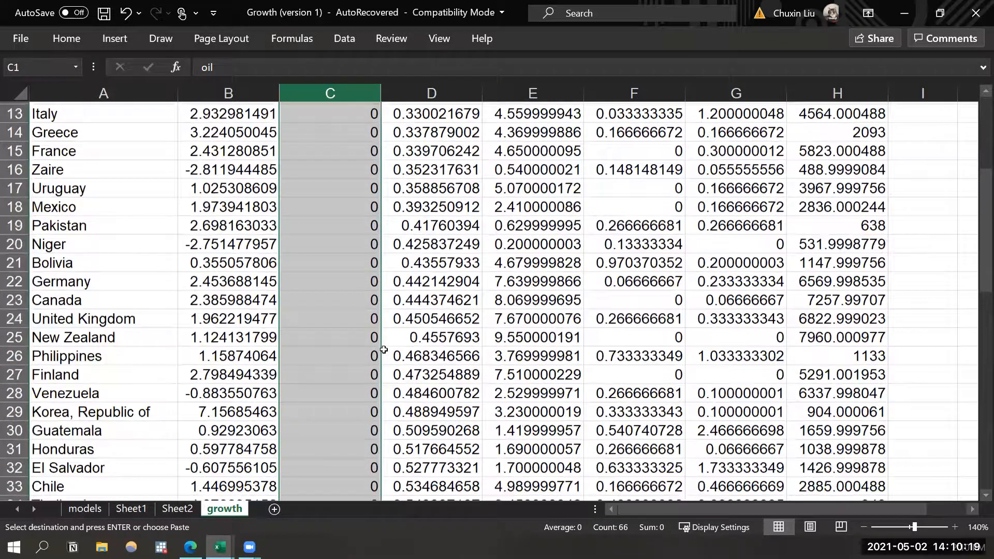
pyautogui.scroll(-3, 384, 350)
pyautogui.scroll(-10, 384, 349)
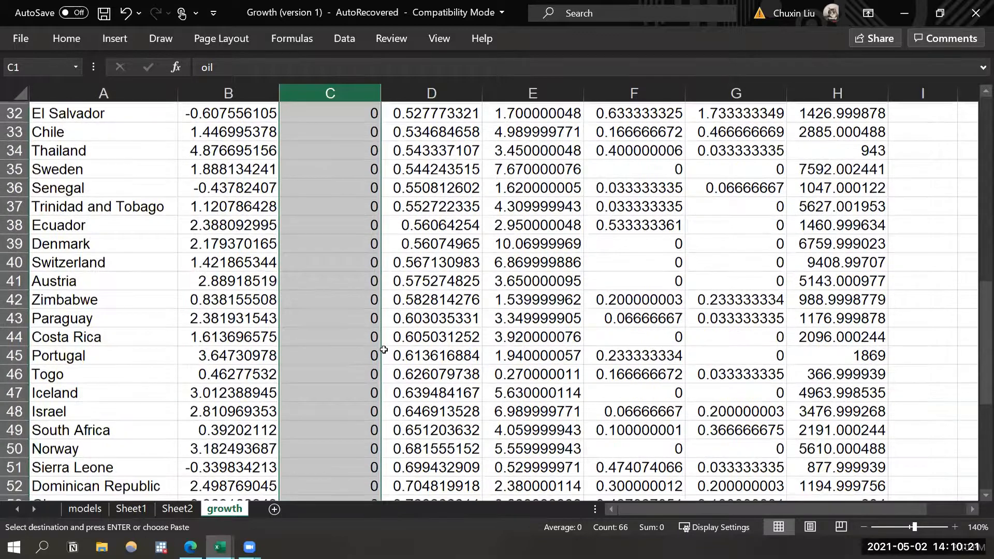
# Move the oil column from column C to directly after rgdp60, making it column H of the growth sheet.
pyautogui.scroll(17, 384, 349)
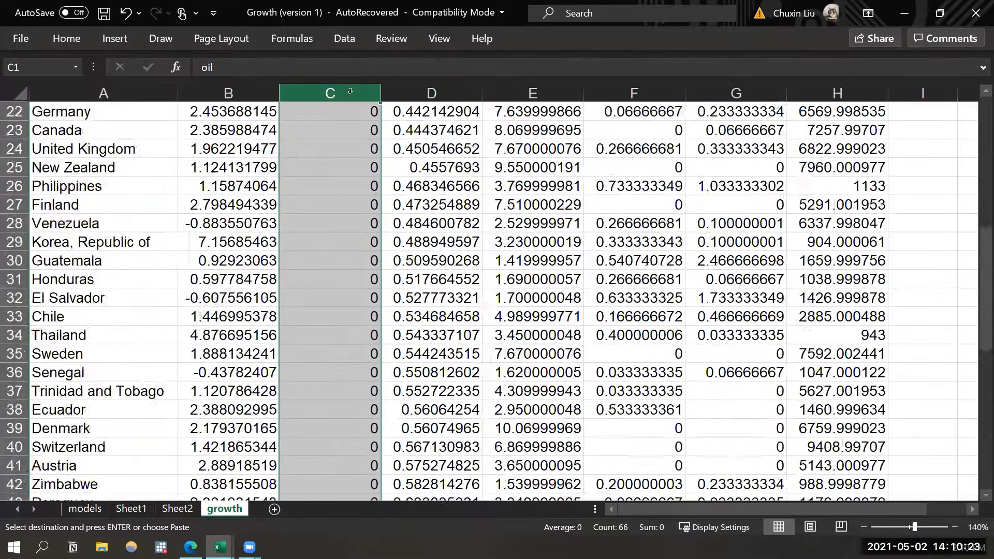
pyautogui.rightClick(347, 104)
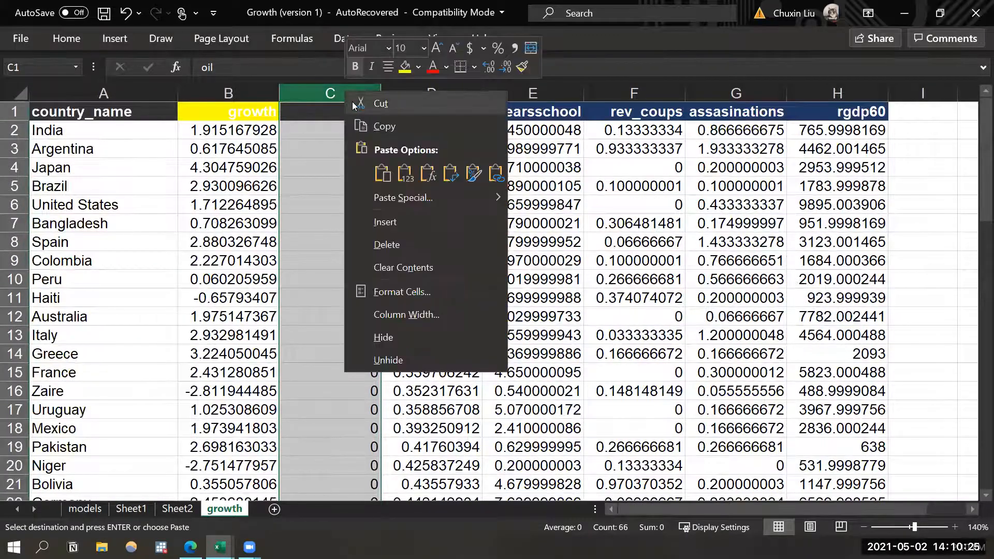
pyautogui.click(375, 107)
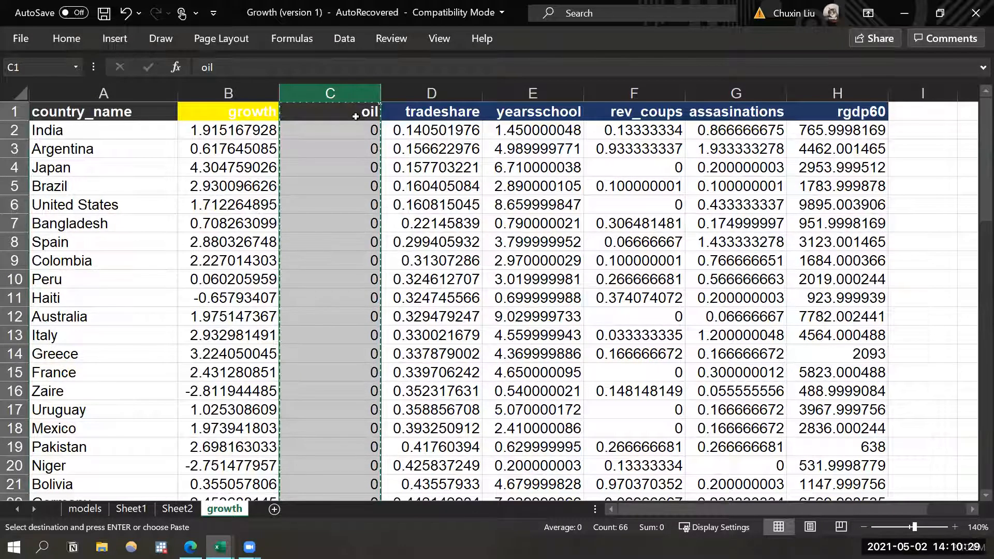
pyautogui.click(918, 113)
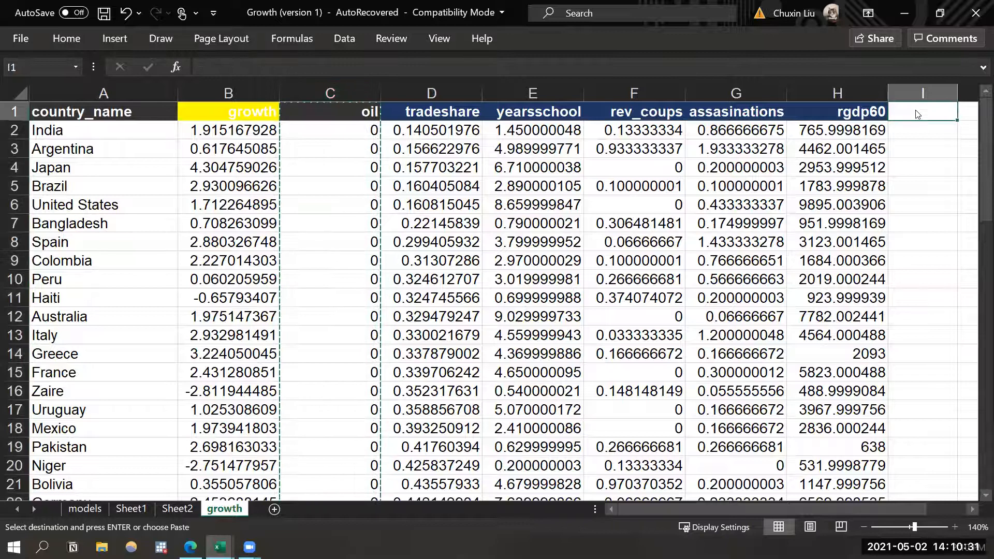
pyautogui.rightClick(918, 114)
pyautogui.click(828, 264)
pyautogui.click(833, 112)
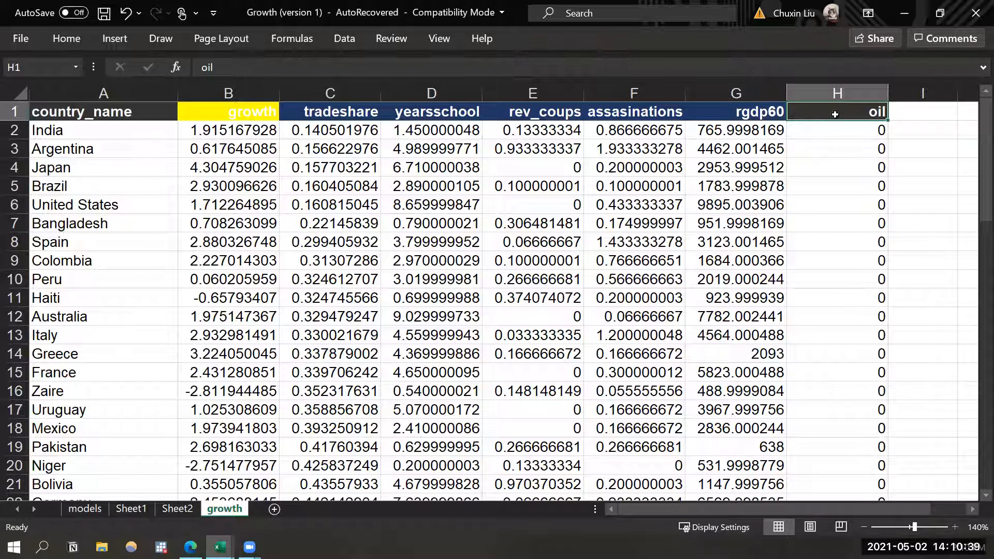
# Fill the oil header cell H1 with the same dark blue as the other explanatory variable headers.
pyautogui.click(66, 39)
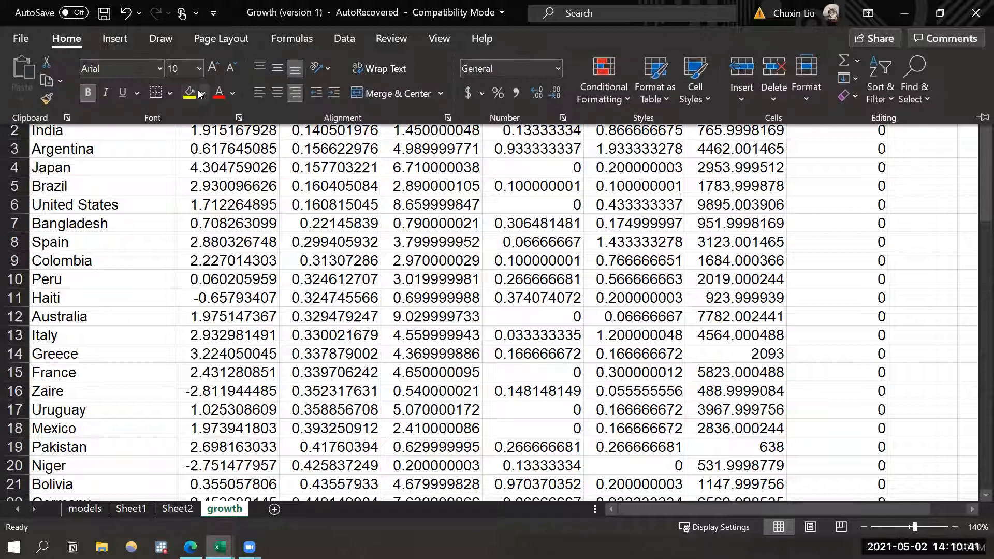
pyautogui.click(203, 93)
pyautogui.press('Escape')
pyautogui.press('Escape')
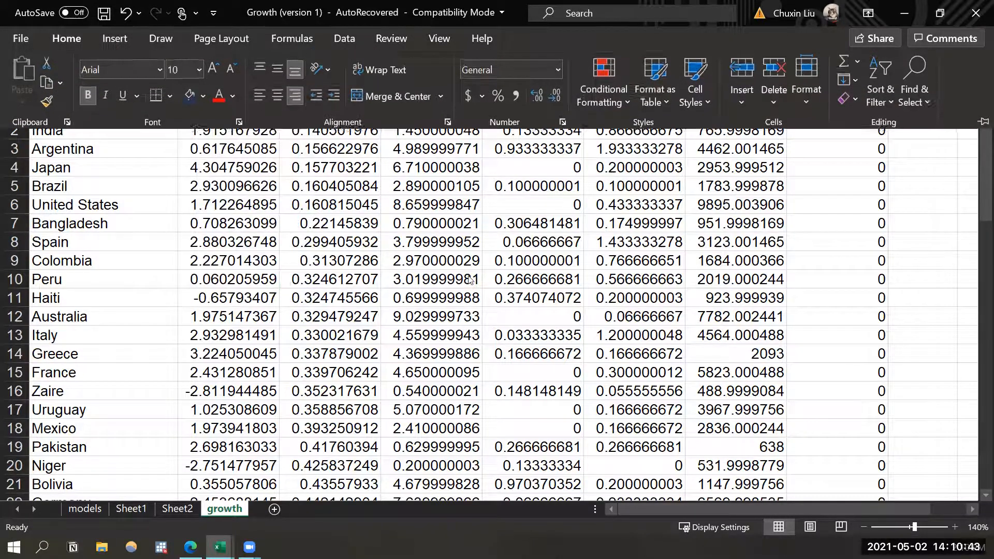
pyautogui.click(408, 115)
pyautogui.moveTo(310, 110); pyautogui.dragTo(828, 115)
pyautogui.click(813, 184)
pyautogui.click(334, 136)
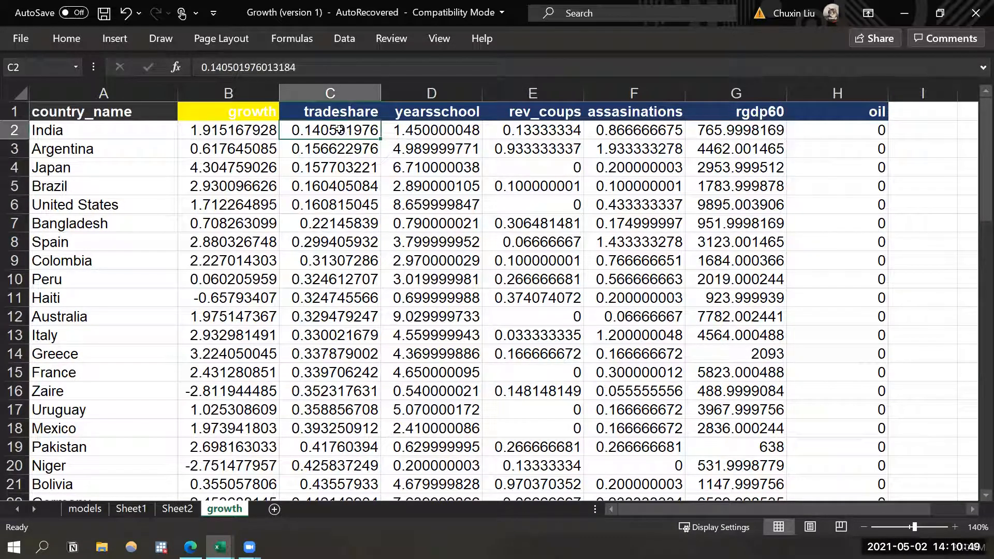
# Check the rearranged variable columns C to H of the growth sheet from the header row down to Malta in row 66.
pyautogui.moveTo(981, 117); pyautogui.dragTo(978, 357)
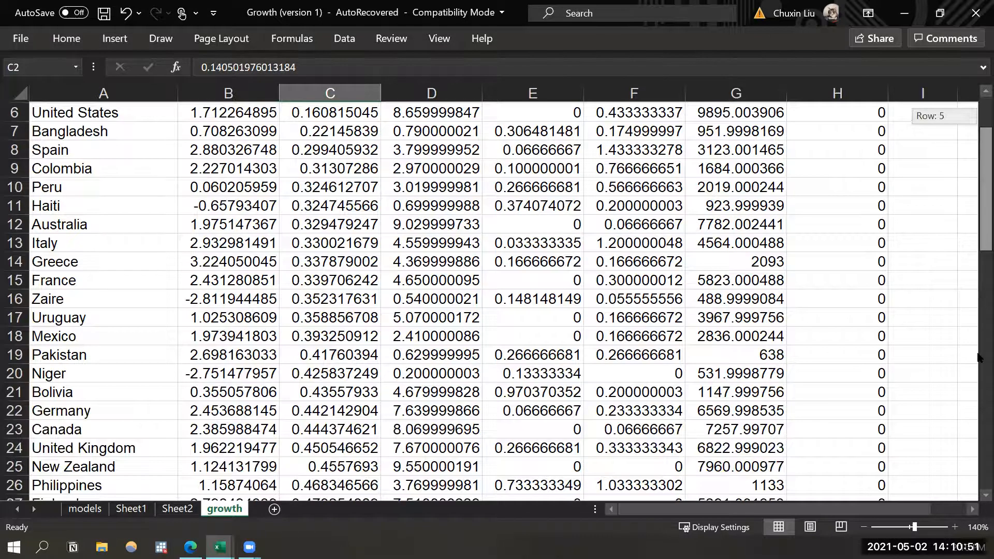
pyautogui.moveTo(978, 429); pyautogui.dragTo(855, 476)
pyautogui.click(855, 477)
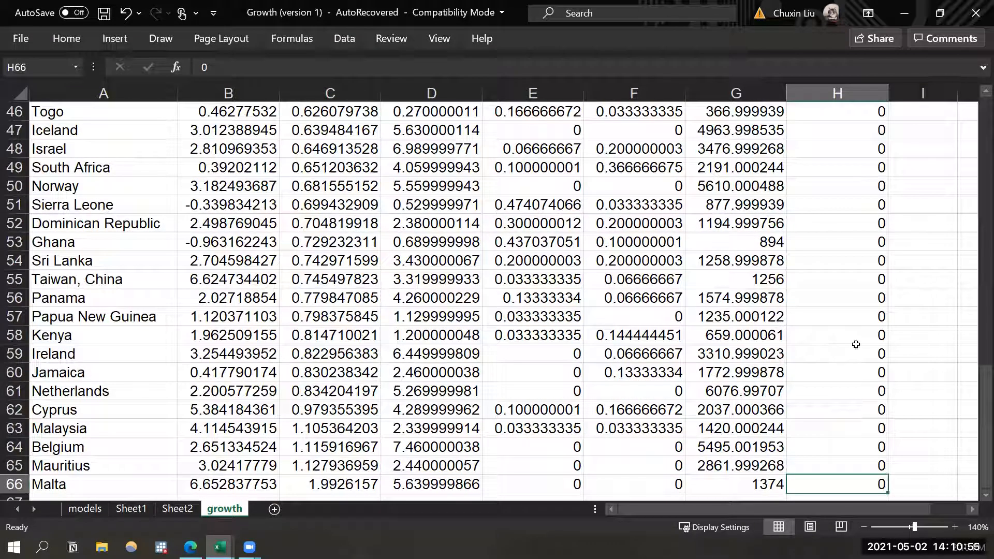
pyautogui.scroll(14, 856, 344)
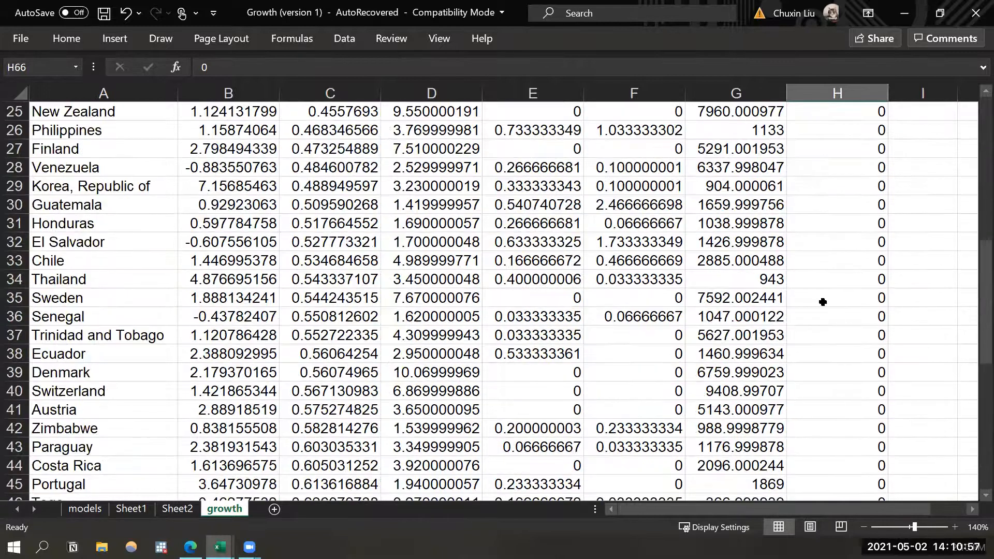
pyautogui.scroll(1, 802, 148)
pyautogui.click(809, 146)
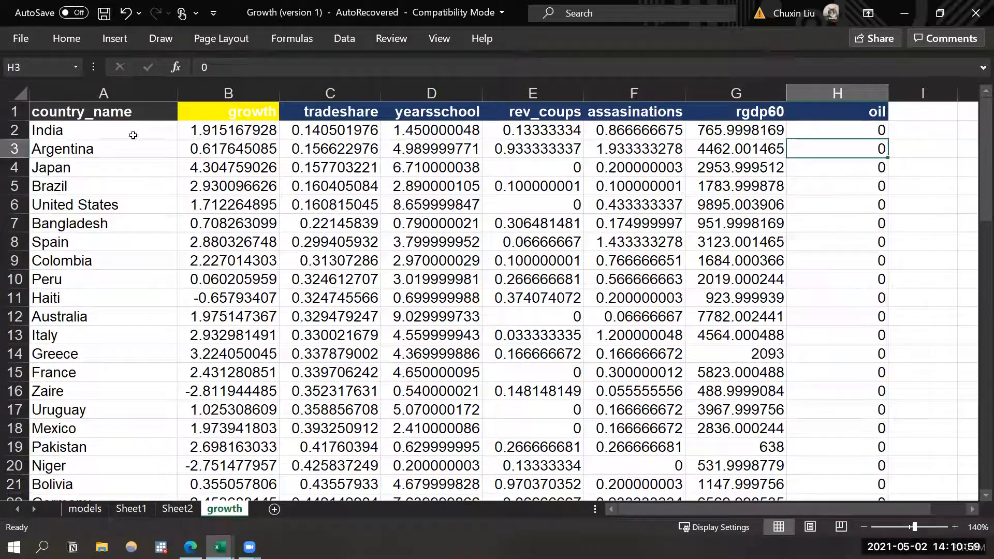
pyautogui.click(811, 130)
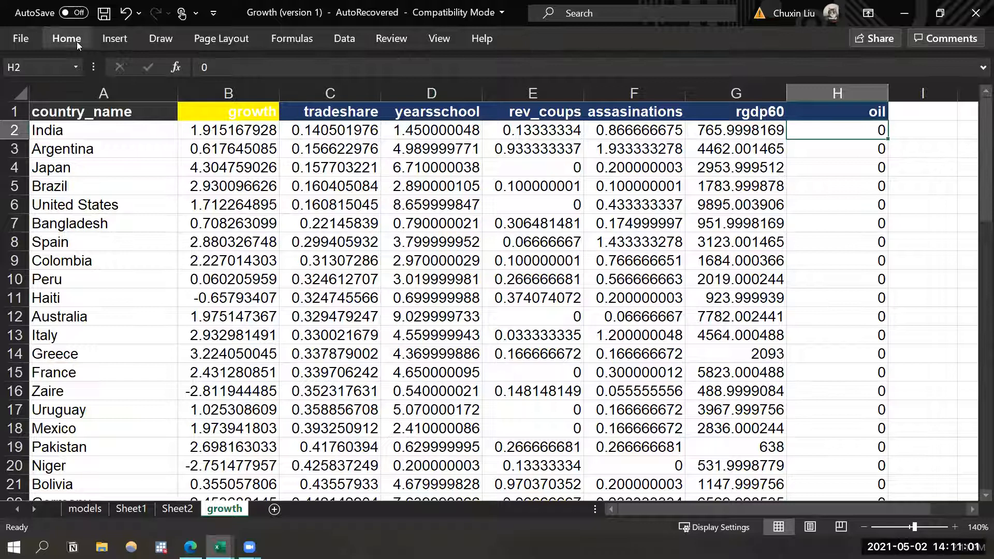
# Start a new Data Analysis regression and set the Input Y Range to $B$2:$B$66.
pyautogui.click(358, 161)
pyautogui.click(344, 39)
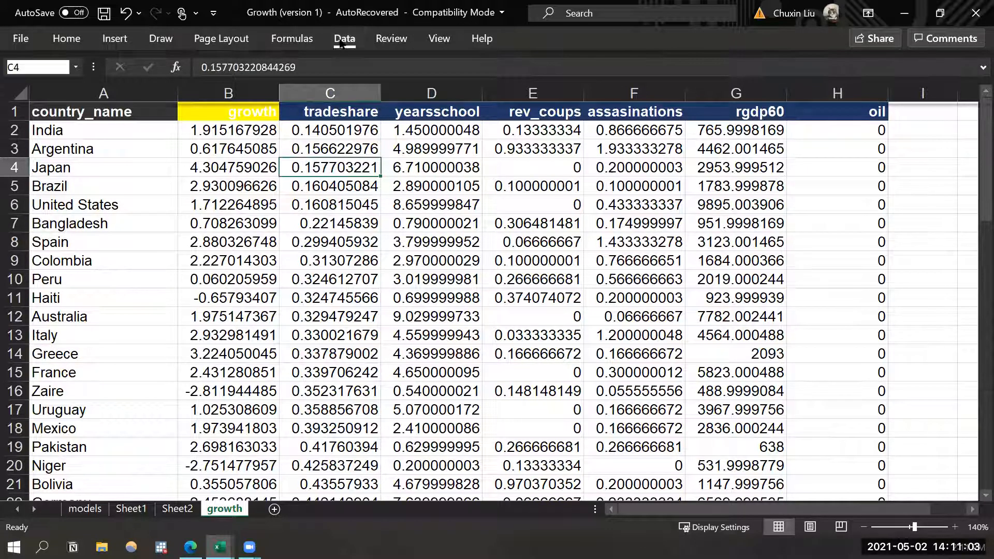
pyautogui.click(835, 61)
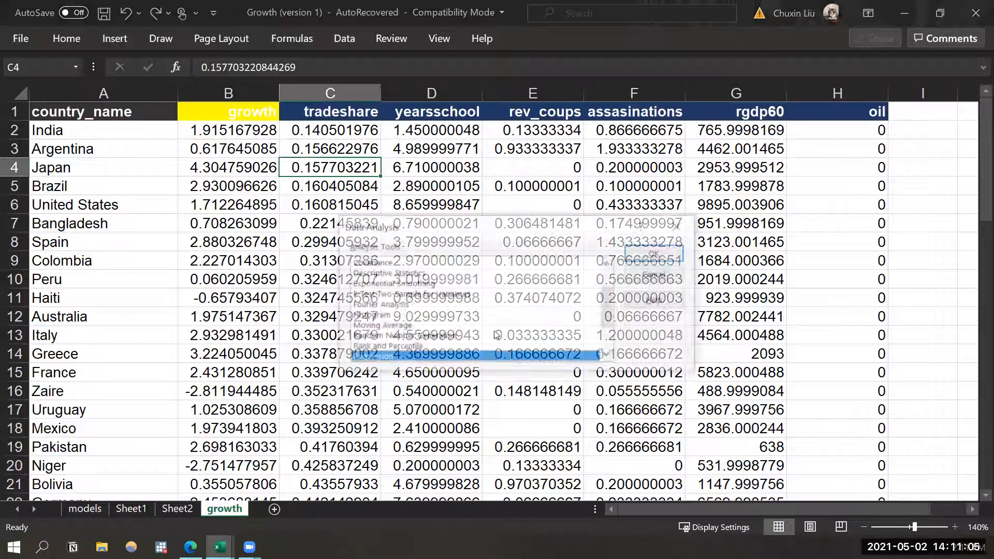
pyautogui.click(656, 253)
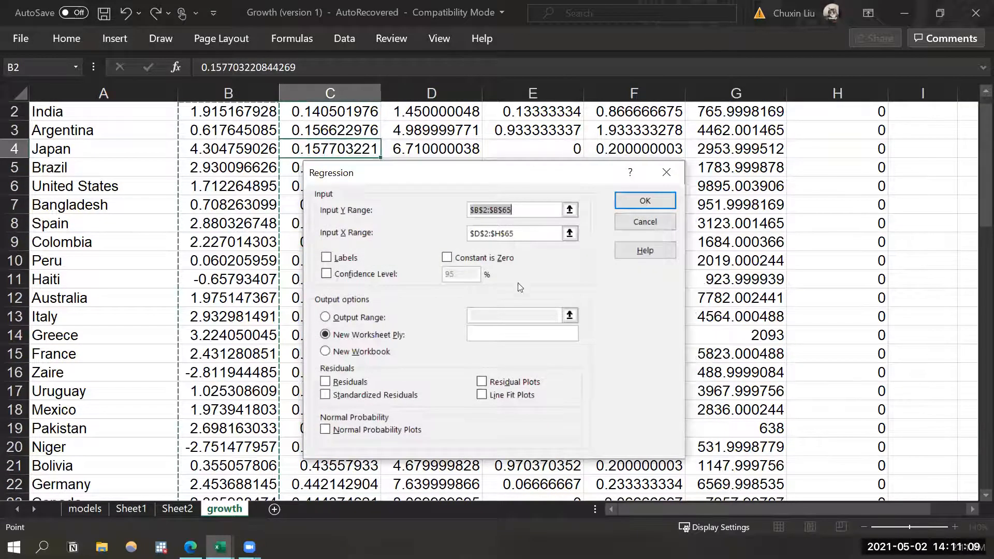
pyautogui.moveTo(978, 130); pyautogui.dragTo(979, 119)
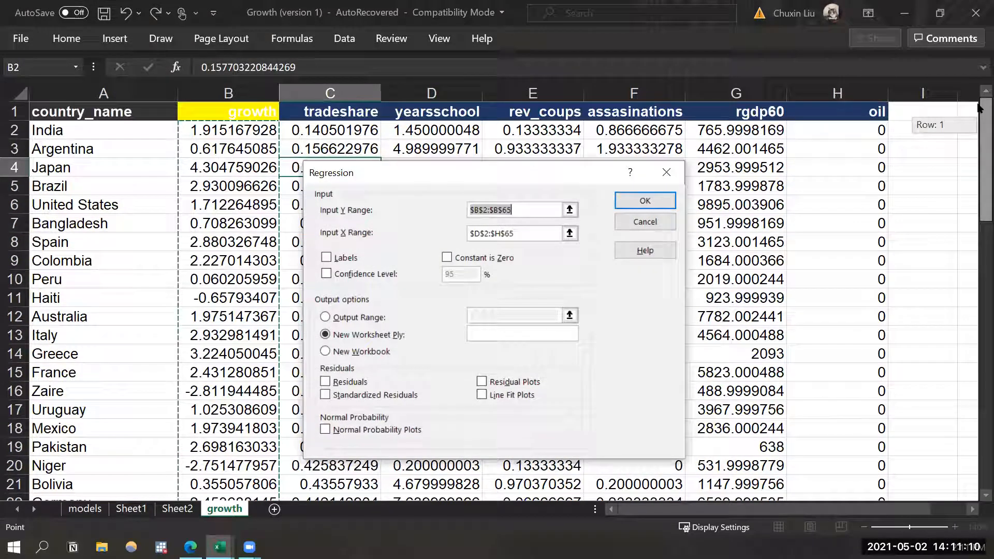
pyautogui.click(515, 209)
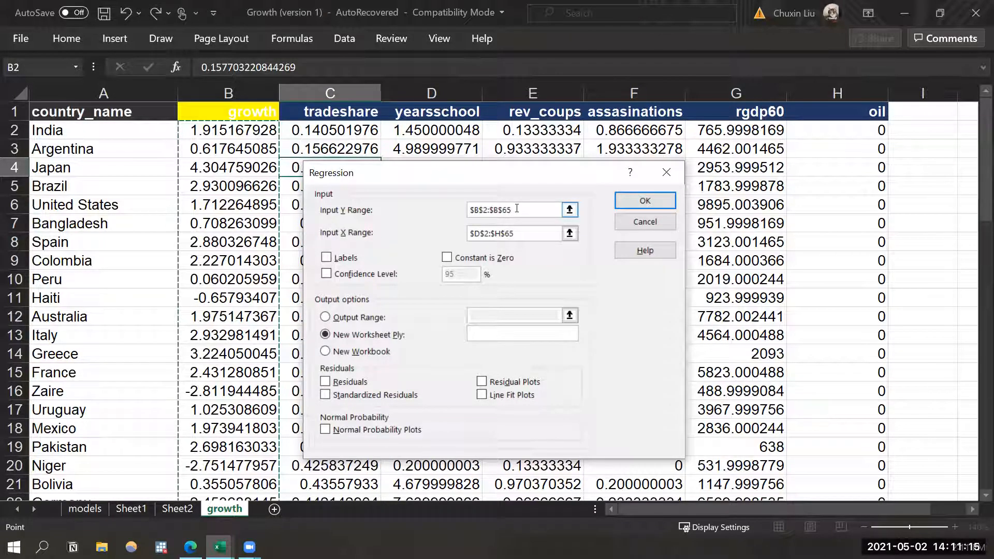
pyautogui.write('6')
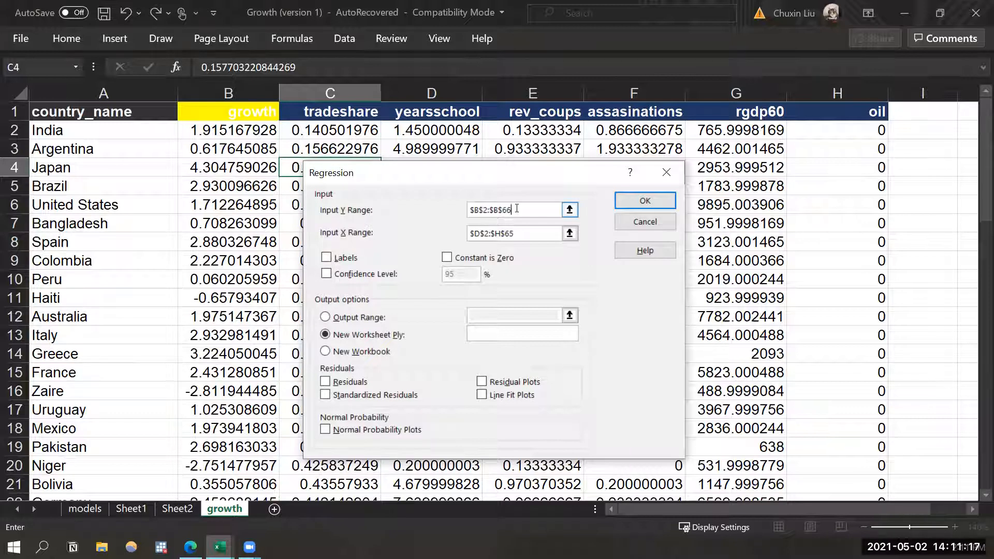
# Set the Input X Range to $C$2:$H$66 and run the regression with output to a new worksheet.
pyautogui.click(518, 232)
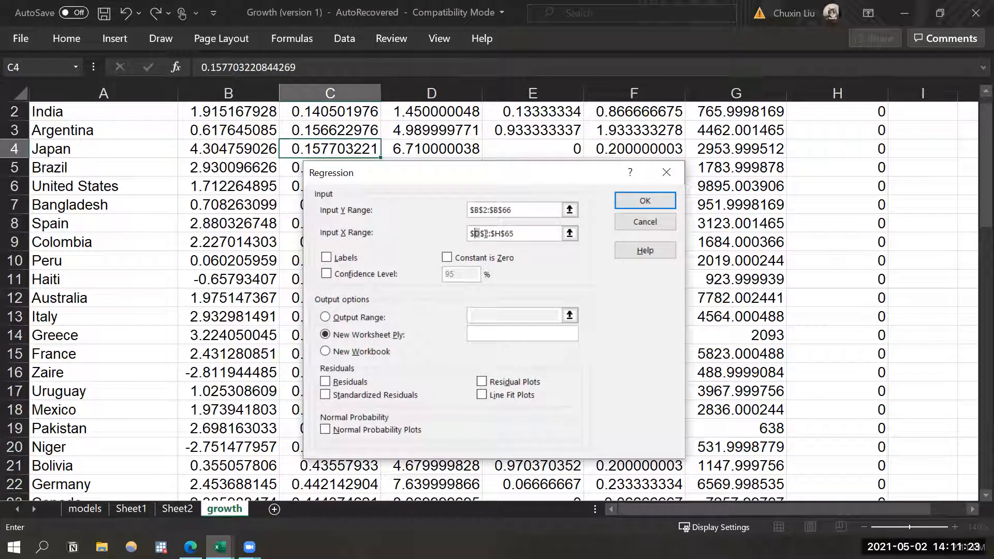
pyautogui.write('c')
pyautogui.press('BackSpace')
pyautogui.write('C')
pyautogui.press('BackSpace')
pyautogui.click(641, 207)
# Autofit columns A to G of the new regression output in Sheet3.
pyautogui.click(244, 254)
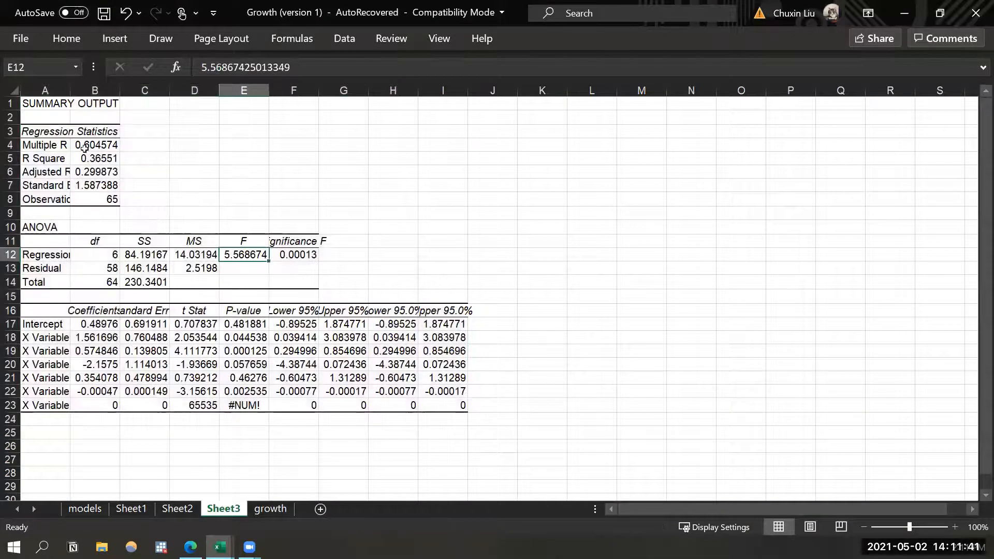
pyautogui.moveTo(53, 89); pyautogui.dragTo(365, 87)
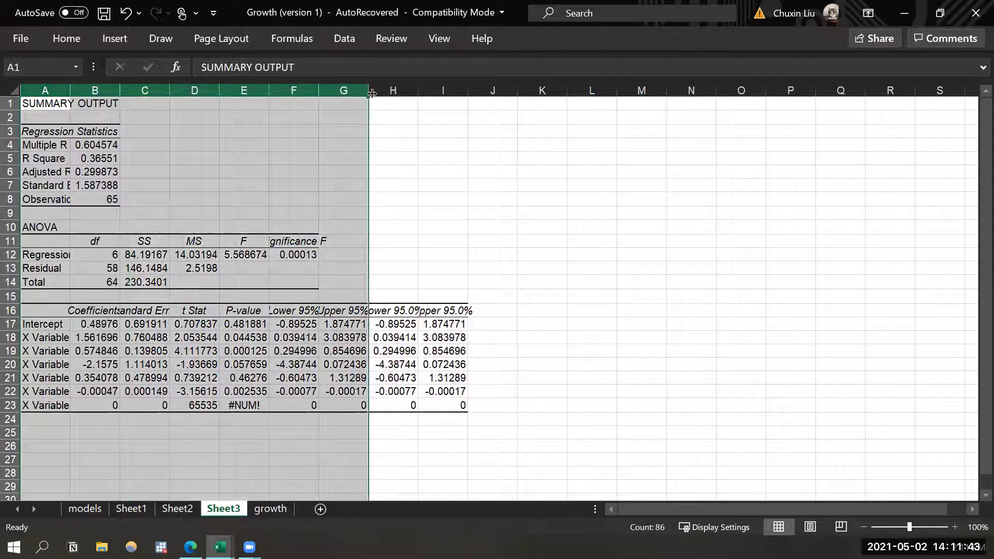
pyautogui.doubleClick(368, 90)
pyautogui.click(442, 298)
# Examine oil's results in row 23 of Sheet3: coefficient, standard error, t Stat, P-value and confidence limits.
pyautogui.moveTo(73, 405); pyautogui.dragTo(657, 414)
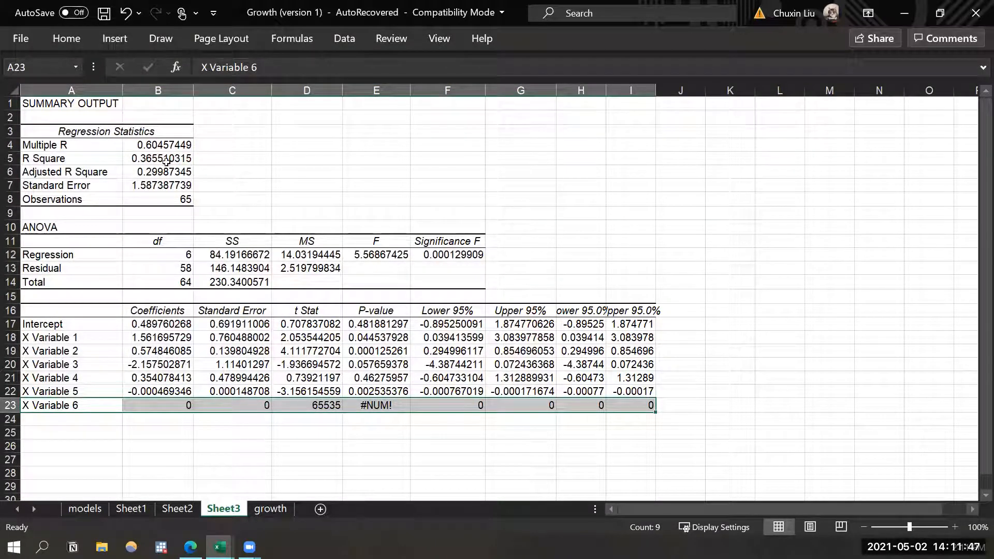
pyautogui.click(171, 407)
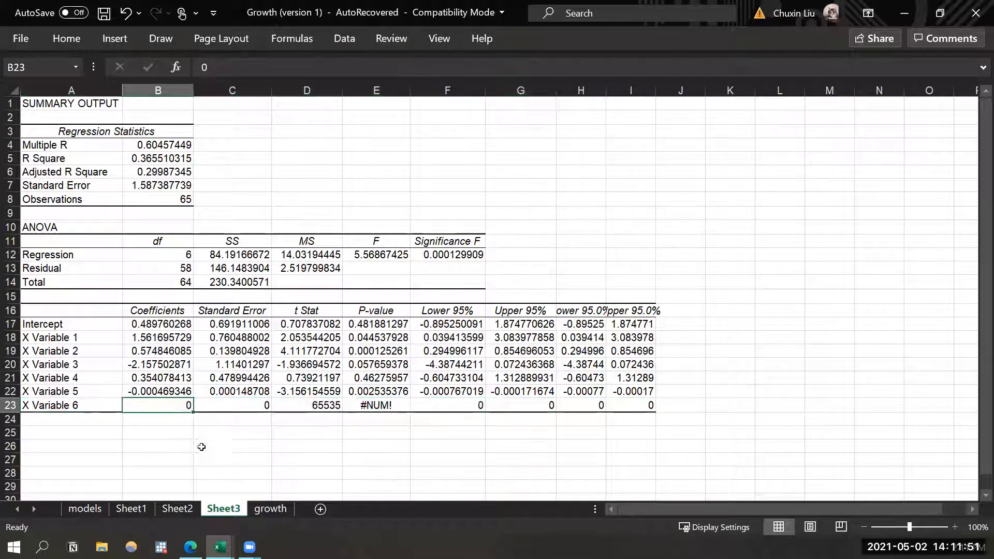
pyautogui.click(227, 405)
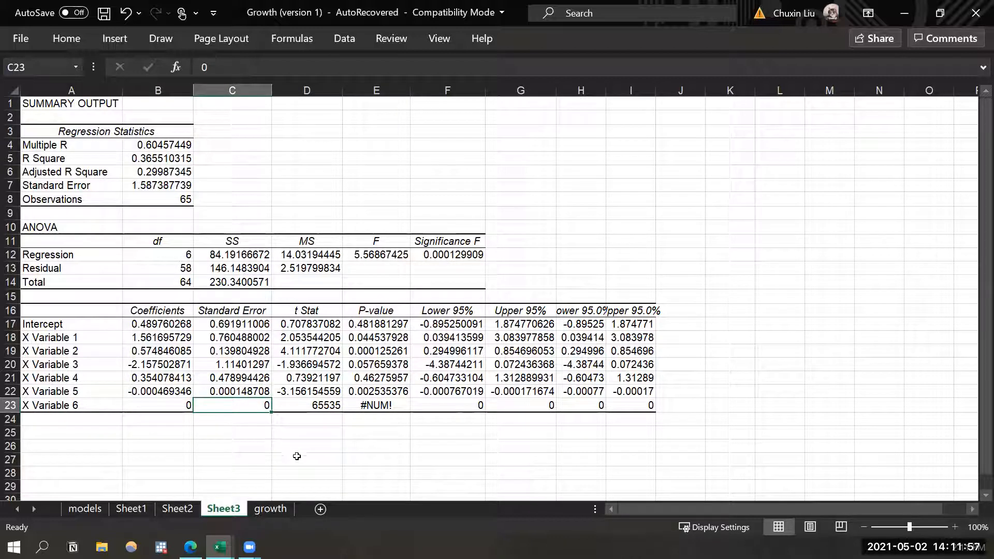
pyautogui.click(320, 446)
pyautogui.press('Up')
pyautogui.press('Up')
pyautogui.press('Up')
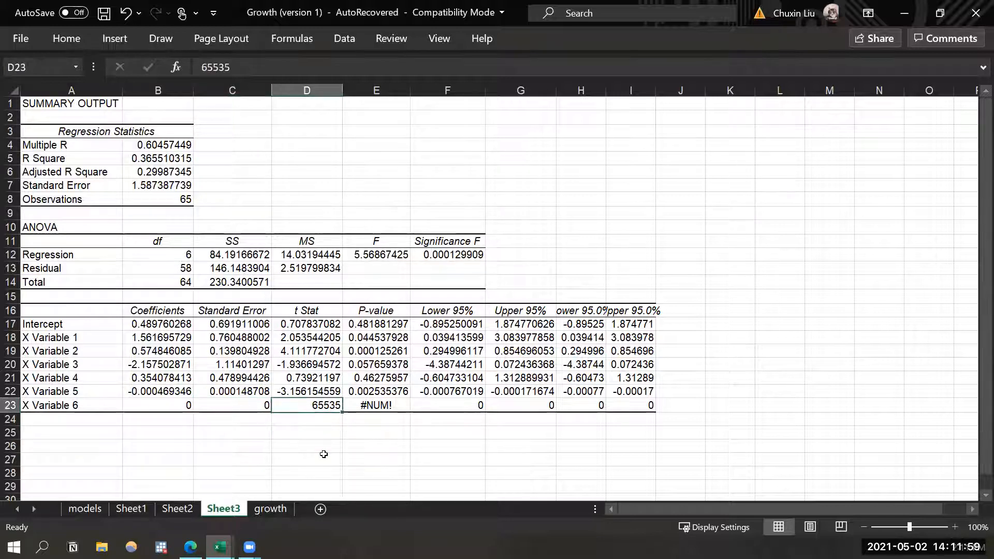
pyautogui.click(386, 406)
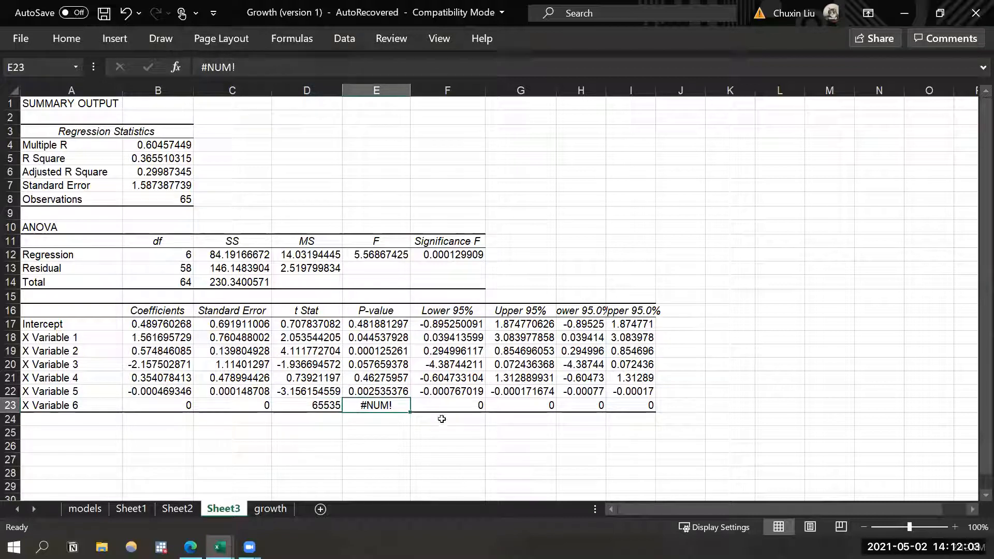
pyautogui.click(458, 409)
pyautogui.moveTo(444, 403); pyautogui.dragTo(632, 403)
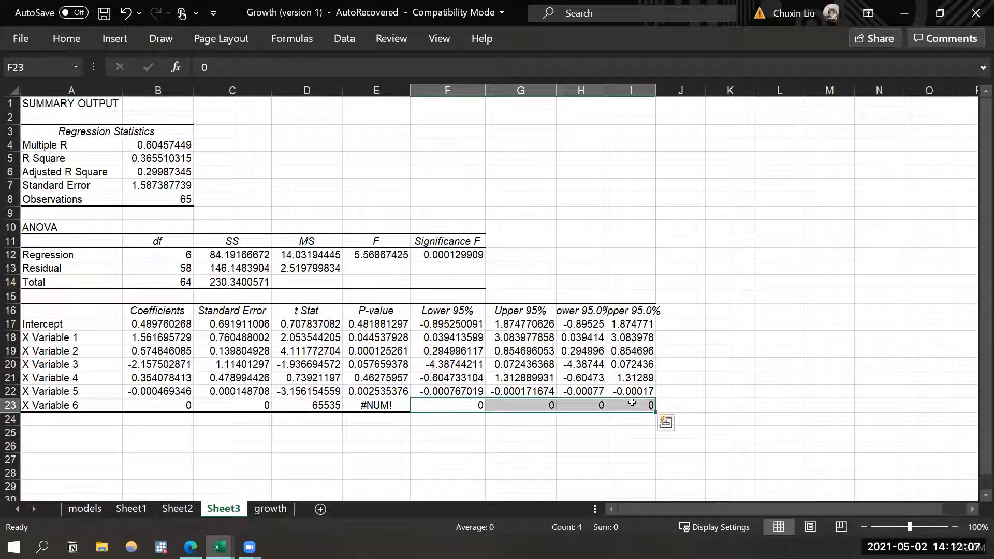
pyautogui.moveTo(171, 404); pyautogui.dragTo(240, 405)
pyautogui.click(279, 445)
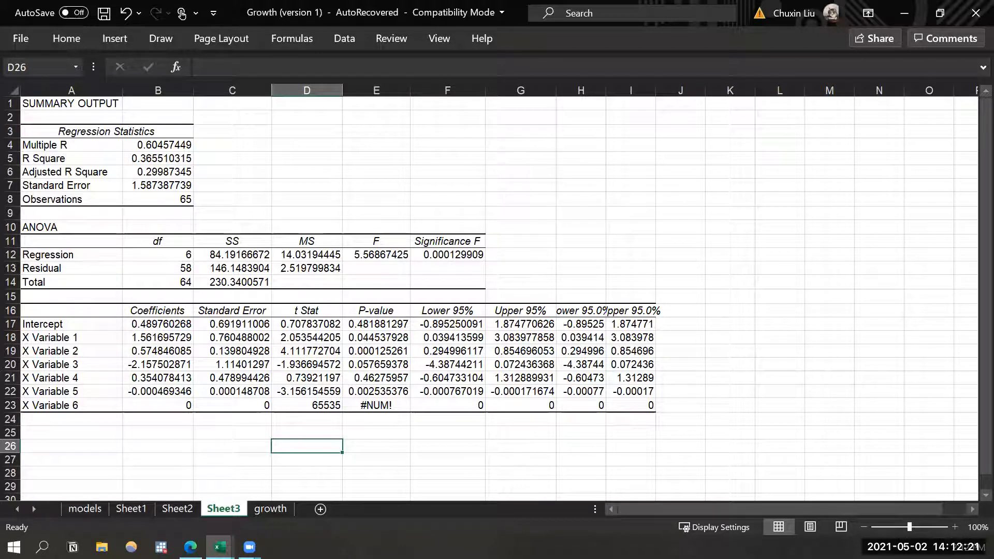
# Review the other five variables' results in A18:I22 of Sheet3, together with the ANOVA table and Adjusted R Square.
pyautogui.moveTo(104, 338); pyautogui.dragTo(629, 391)
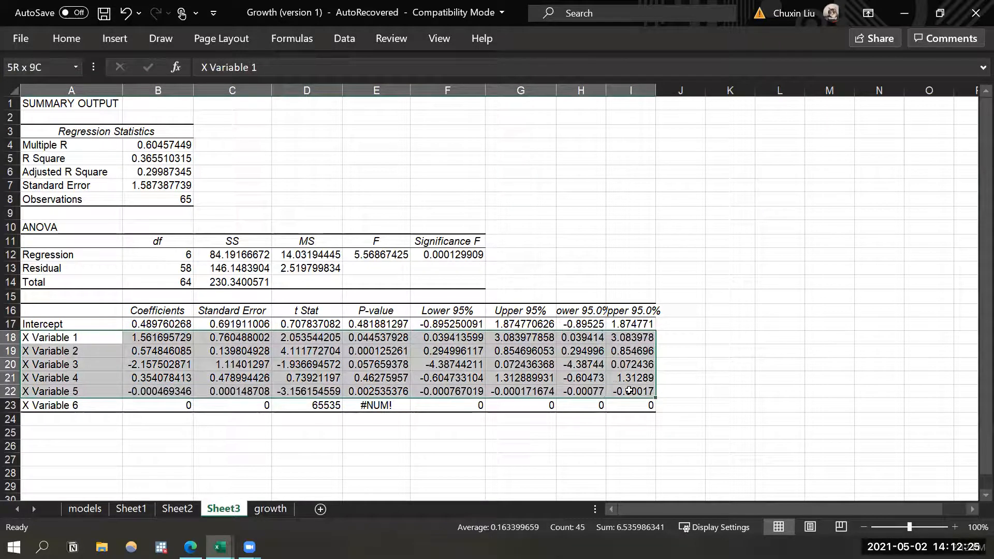
pyautogui.moveTo(629, 391); pyautogui.dragTo(555, 251)
pyautogui.moveTo(631, 391); pyautogui.dragTo(65, 131)
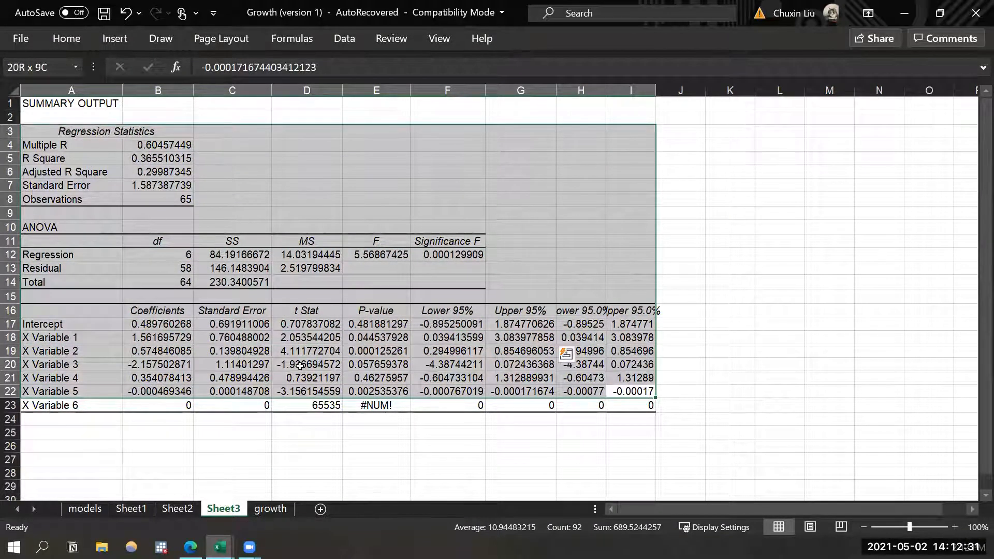
pyautogui.click(262, 313)
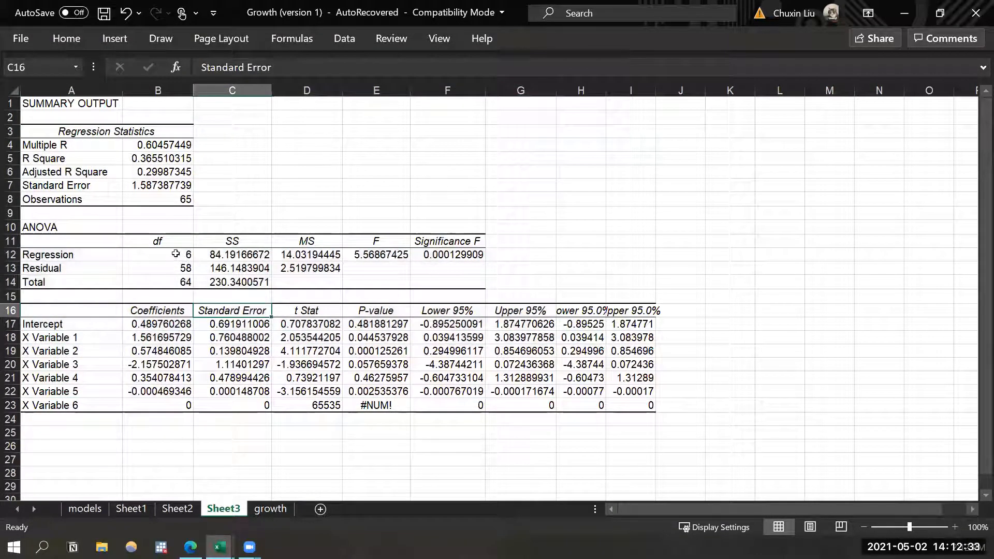
pyautogui.moveTo(183, 256); pyautogui.dragTo(282, 300)
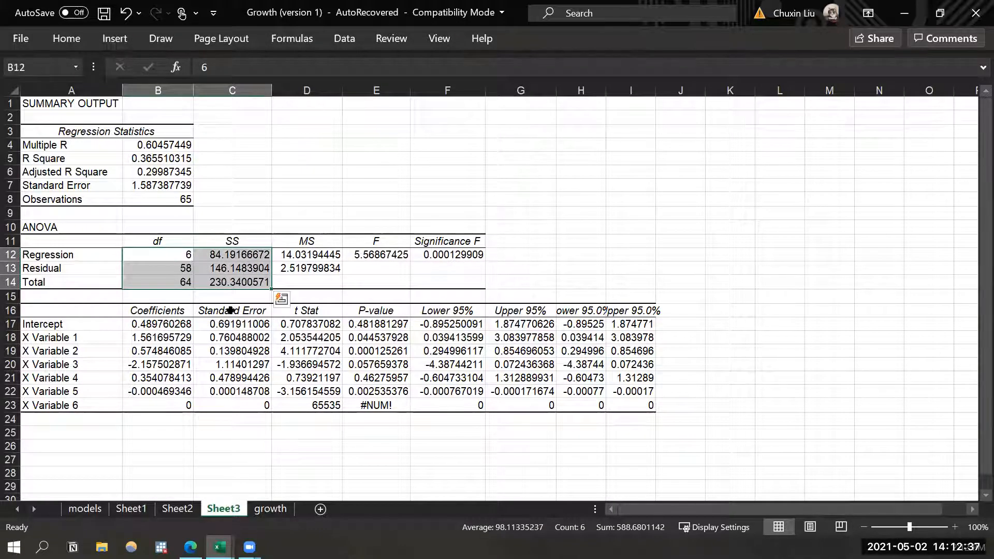
pyautogui.click(239, 348)
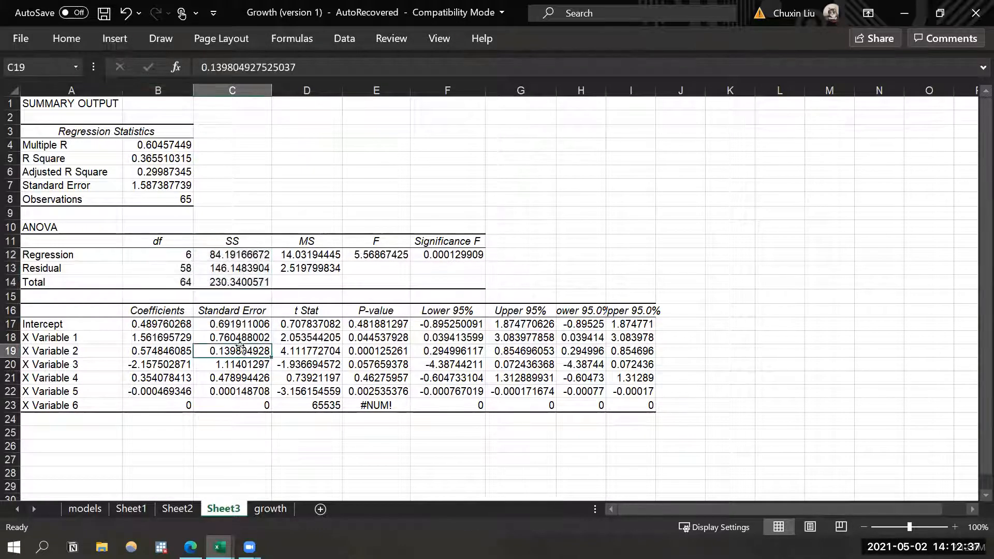
pyautogui.click(156, 173)
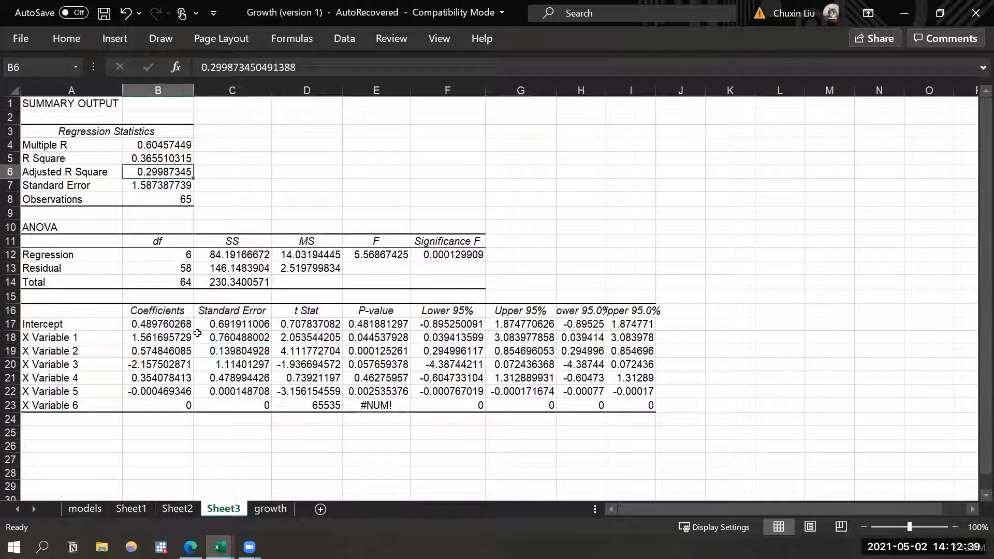
# Compare the R Square and Adjusted R Square of the oil model in Sheet3 with those of the first model in Sheet1.
pyautogui.click(158, 157)
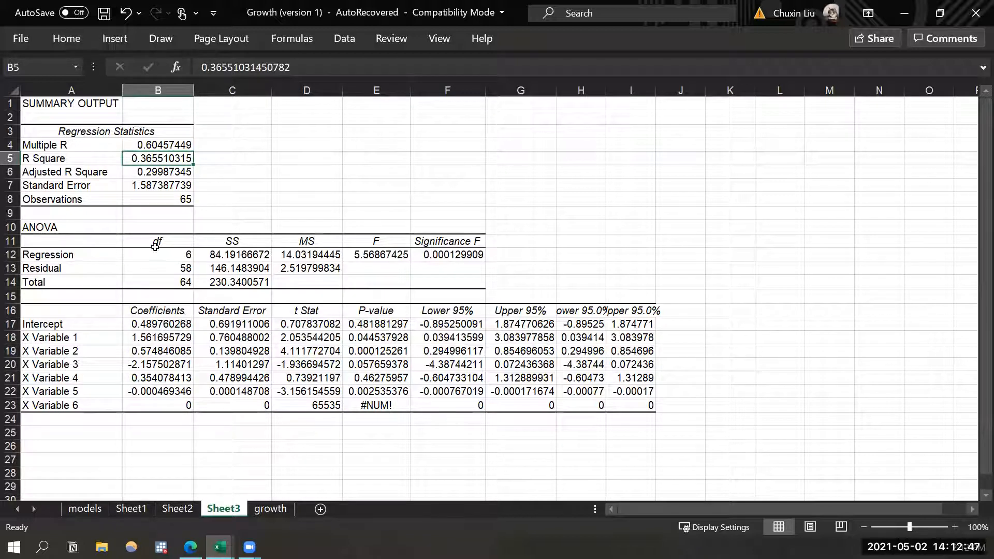
pyautogui.click(169, 187)
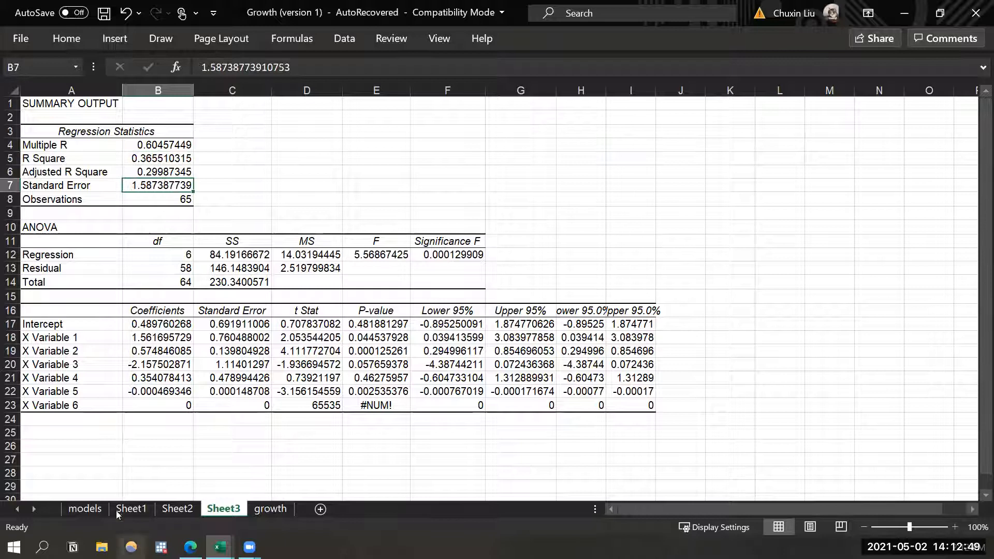
pyautogui.click(130, 510)
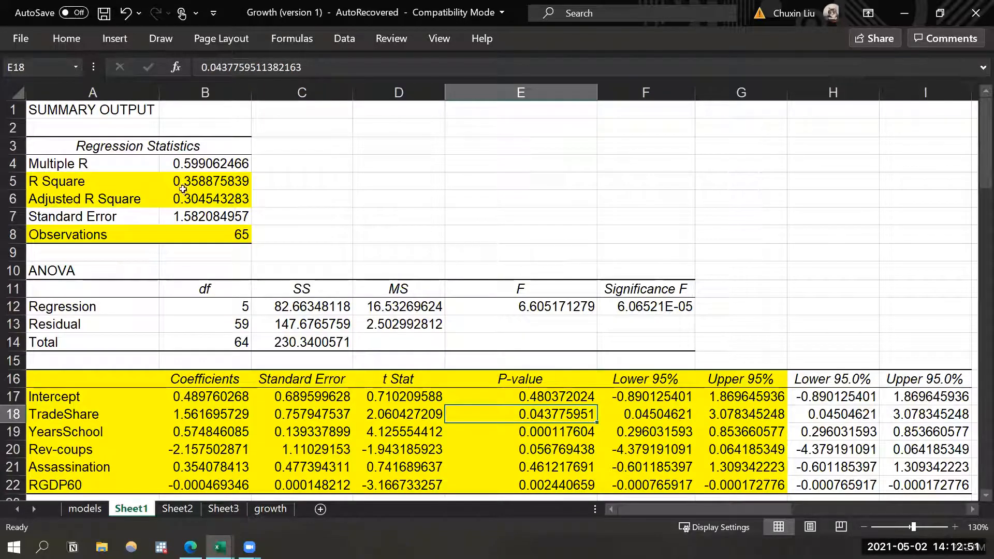
pyautogui.click(203, 204)
pyautogui.moveTo(207, 182); pyautogui.dragTo(207, 202)
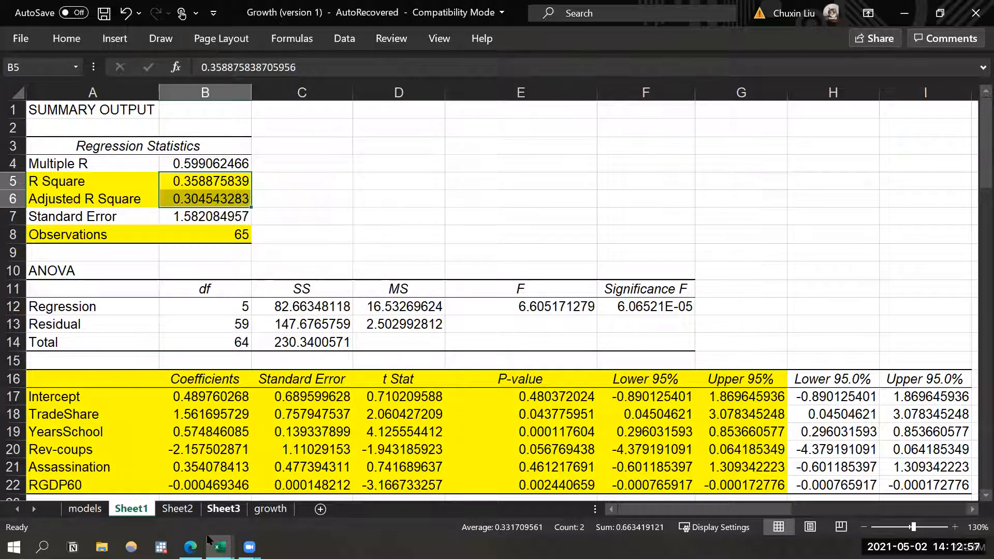
# Review the Sheet3 output again: the rows of X Variables 1 to 5, oil's row 23, and R Square and Adjusted R Square in B5:B6.
pyautogui.click(223, 509)
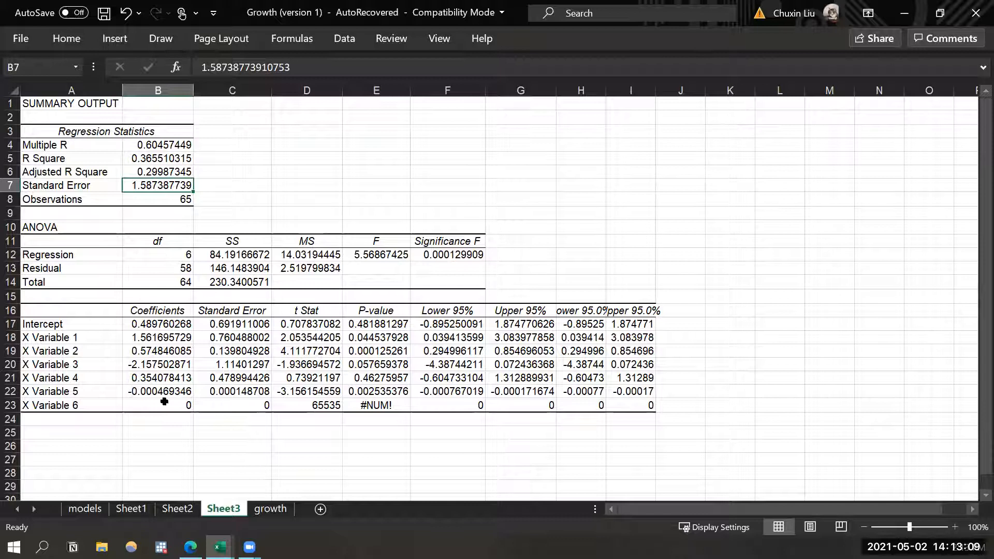
pyautogui.moveTo(104, 390); pyautogui.dragTo(634, 341)
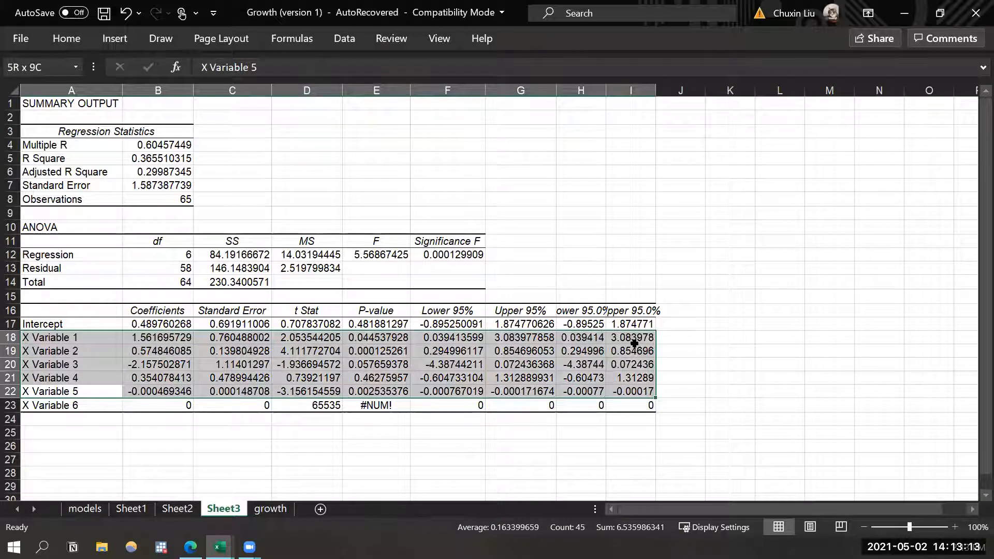
pyautogui.moveTo(634, 343); pyautogui.dragTo(634, 343)
pyautogui.click(333, 363)
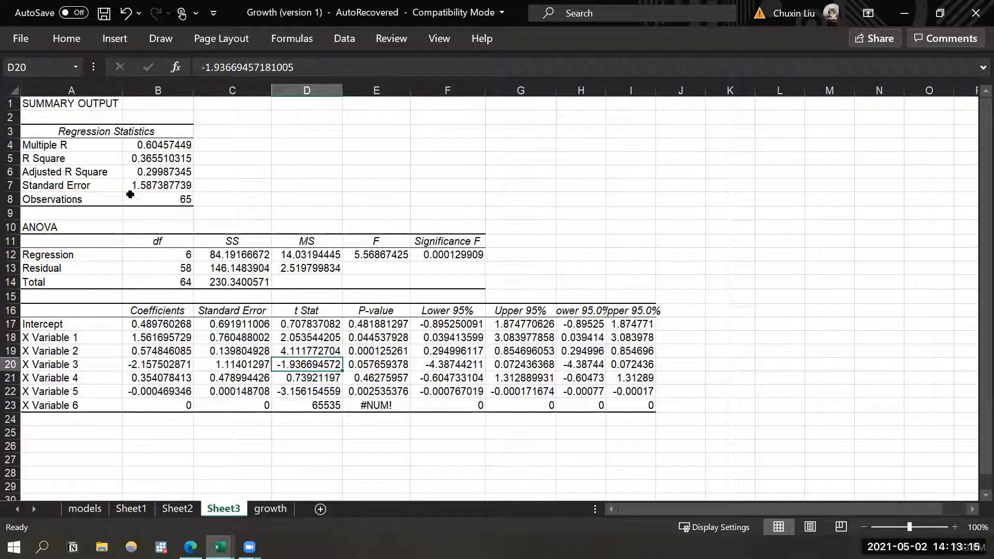
pyautogui.click(163, 158)
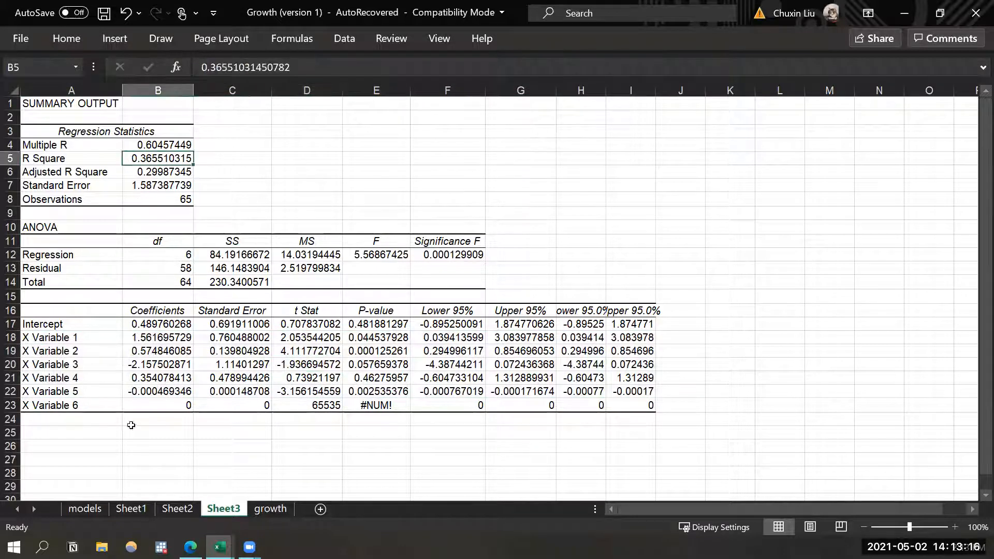
pyautogui.click(17, 408)
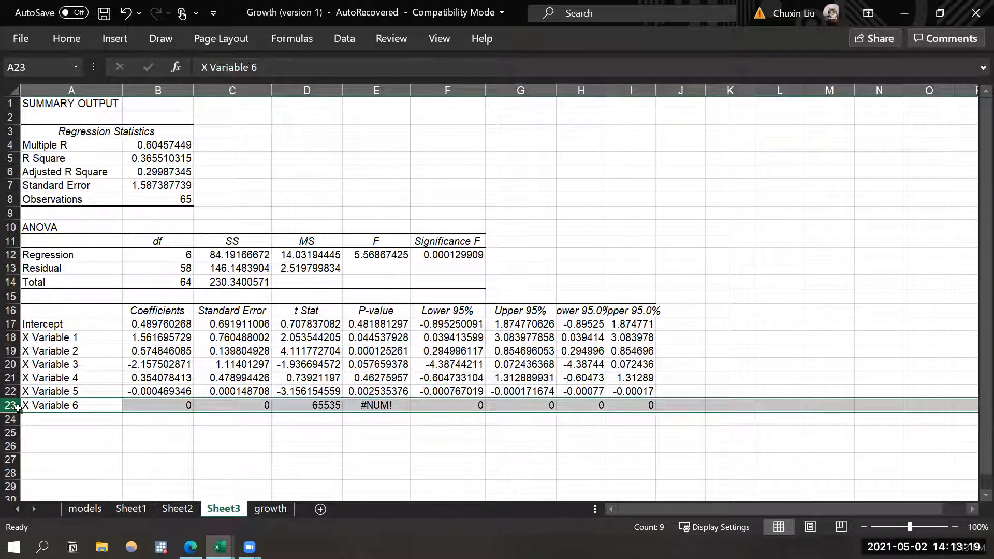
pyautogui.click(164, 171)
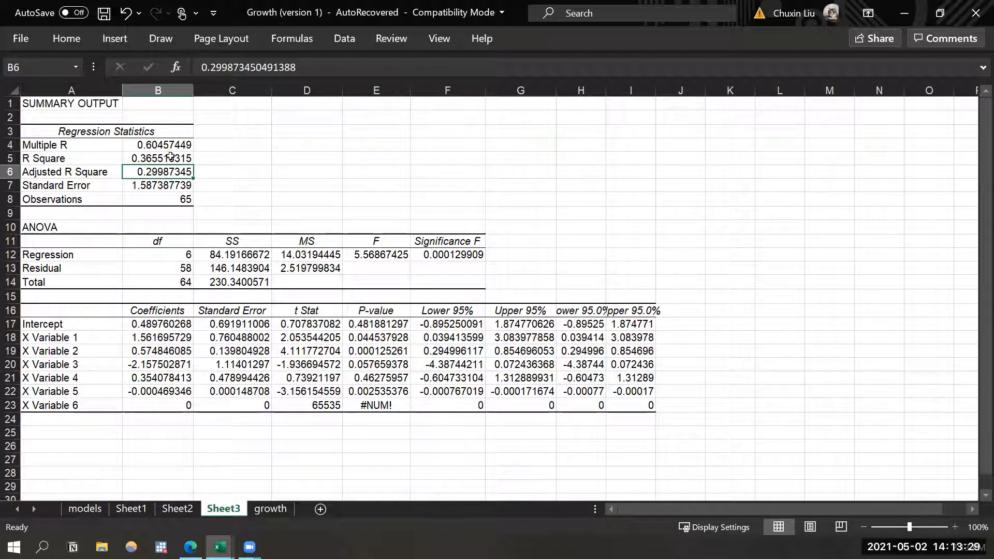
pyautogui.moveTo(171, 158); pyautogui.dragTo(171, 174)
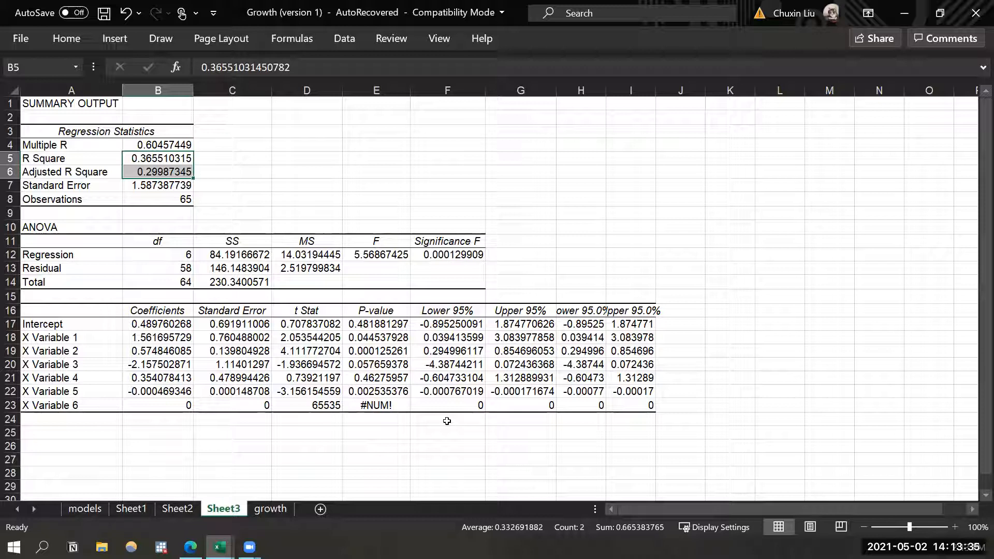
pyautogui.click(416, 422)
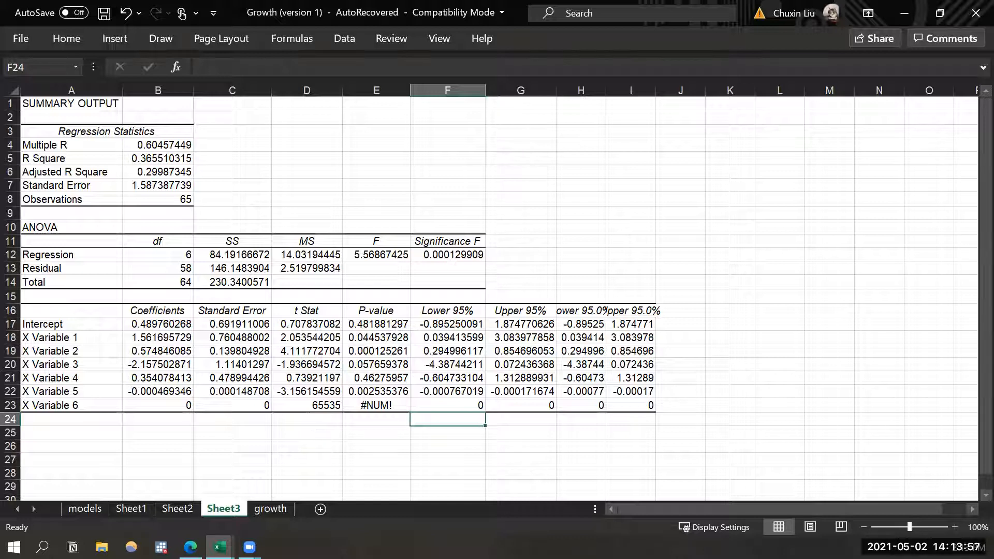
# Return to the models sheet of the Growth workbook, switch to the cps08 workbook and maximize its window.
pyautogui.click(85, 508)
pyautogui.click(252, 266)
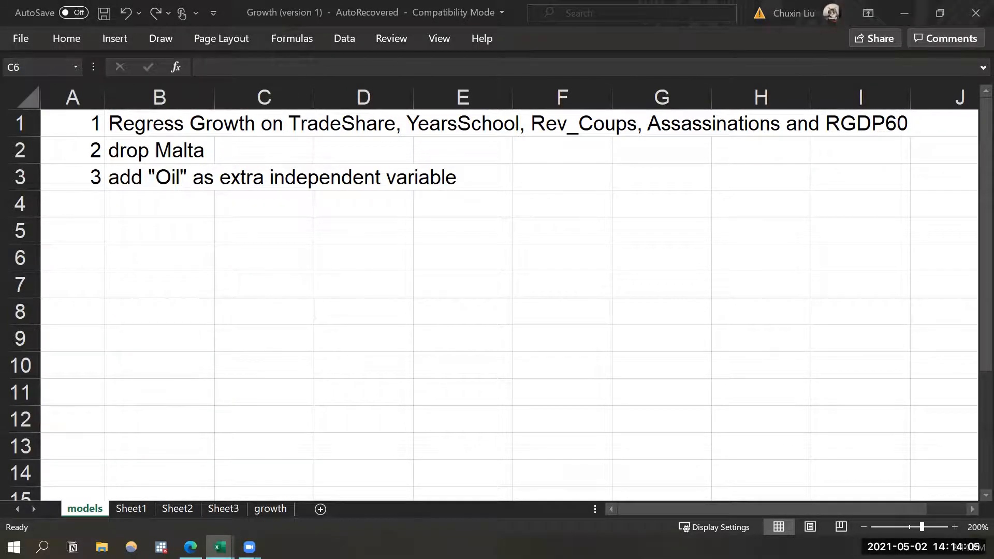
pyautogui.hotkey('alt', 'Tab')
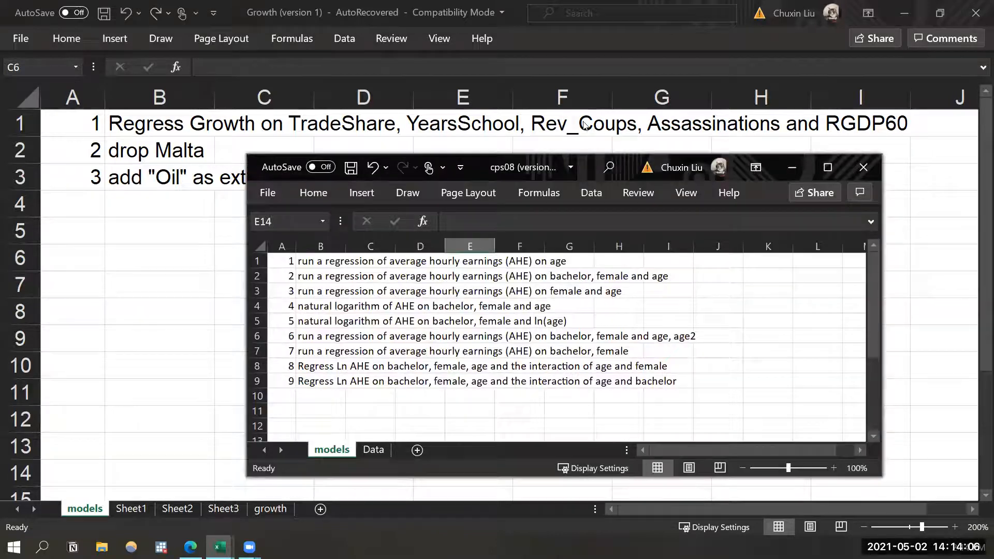
pyautogui.click(825, 165)
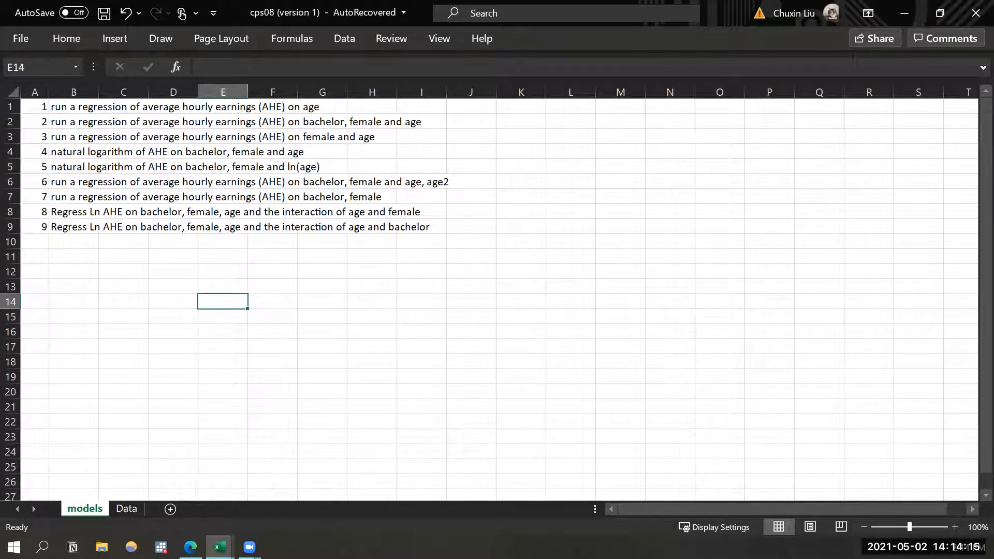
# Enlarge the model list in the cps08 models sheet to 180% zoom.
pyautogui.click(954, 527)
pyautogui.click(955, 527)
pyautogui.click(955, 527)
pyautogui.click(954, 527)
pyautogui.click(954, 527)
pyautogui.click(440, 373)
pyautogui.click(210, 316)
pyautogui.click(94, 317)
pyautogui.moveTo(70, 302); pyautogui.dragTo(119, 114)
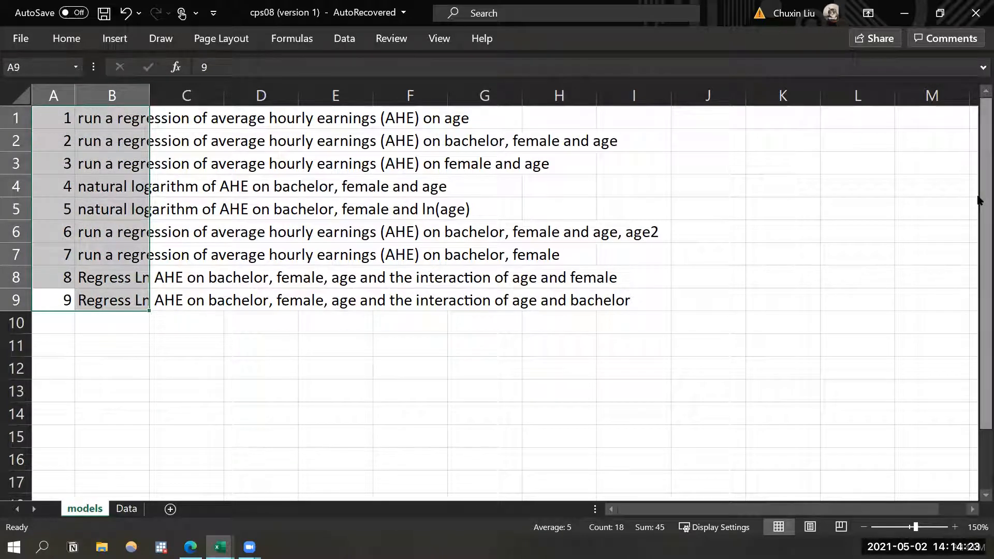
pyautogui.click(332, 119)
pyautogui.click(262, 185)
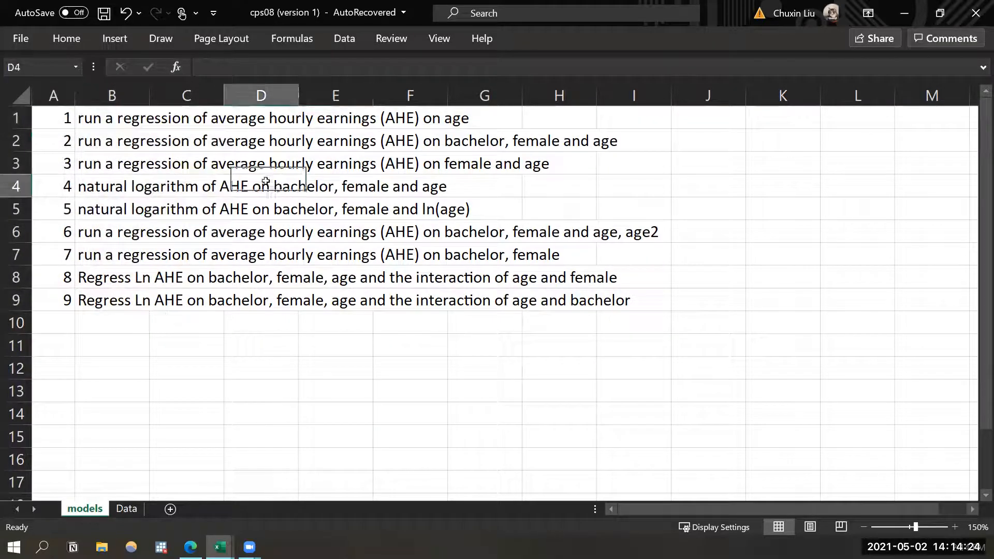
pyautogui.click(955, 528)
pyautogui.click(955, 528)
pyautogui.click(956, 528)
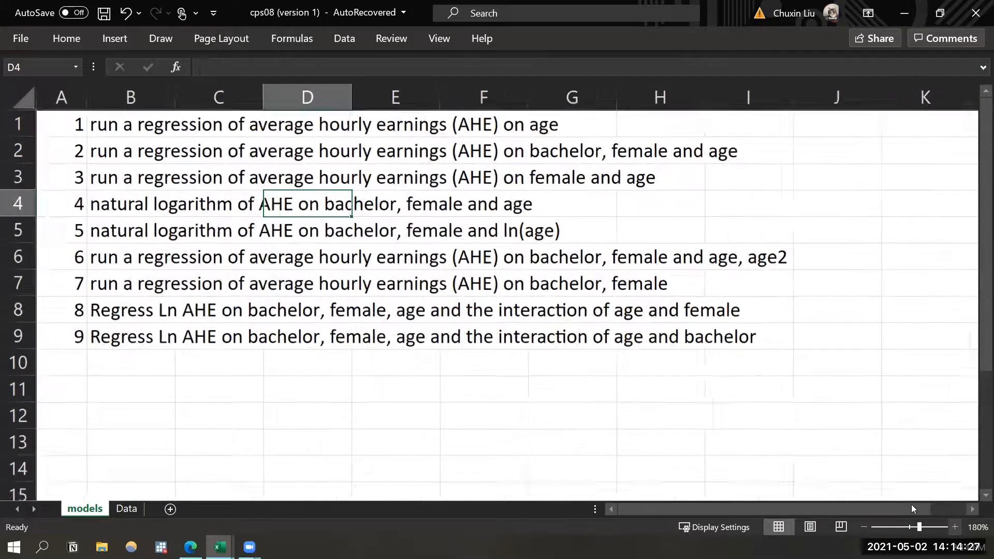
pyautogui.click(812, 445)
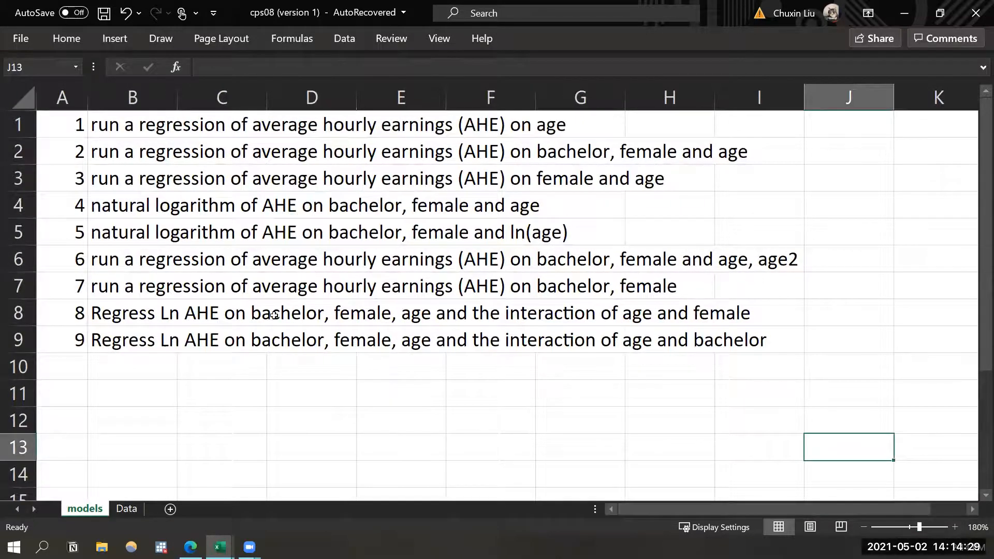
# Read through the nine AHE models in the models sheet and check the ahe column in the Data sheet.
pyautogui.moveTo(73, 340); pyautogui.dragTo(163, 119)
pyautogui.click(297, 222)
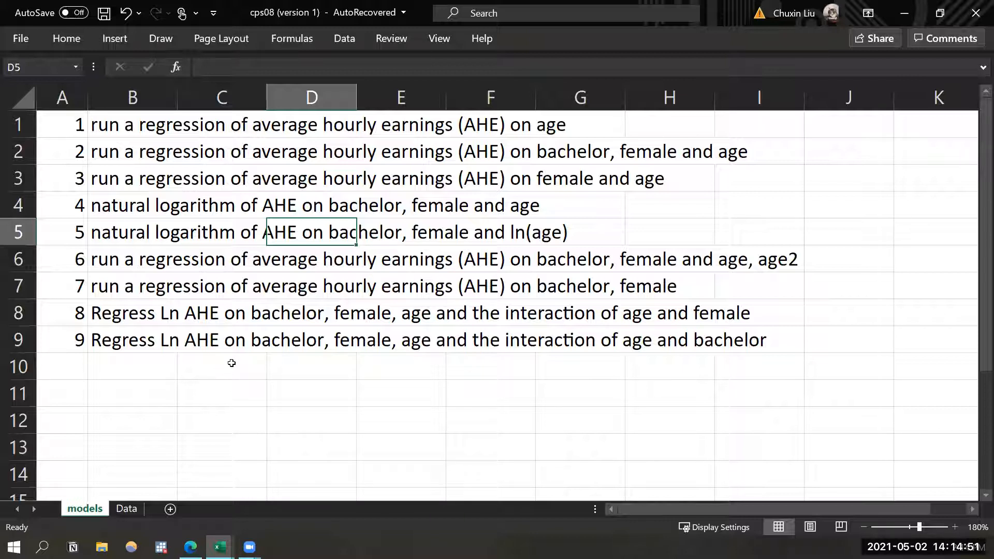
pyautogui.moveTo(78, 124); pyautogui.dragTo(141, 341)
pyautogui.click(182, 309)
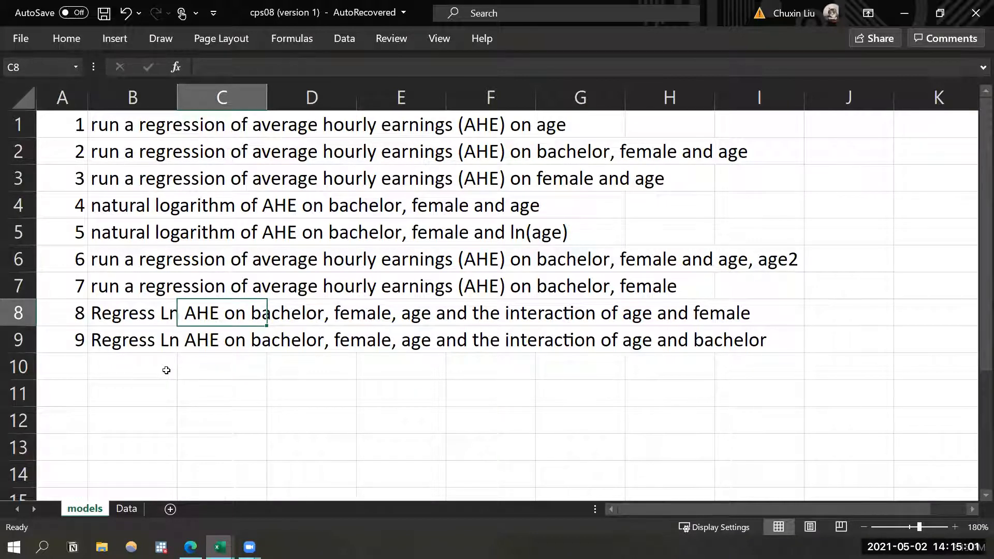
pyautogui.click(127, 508)
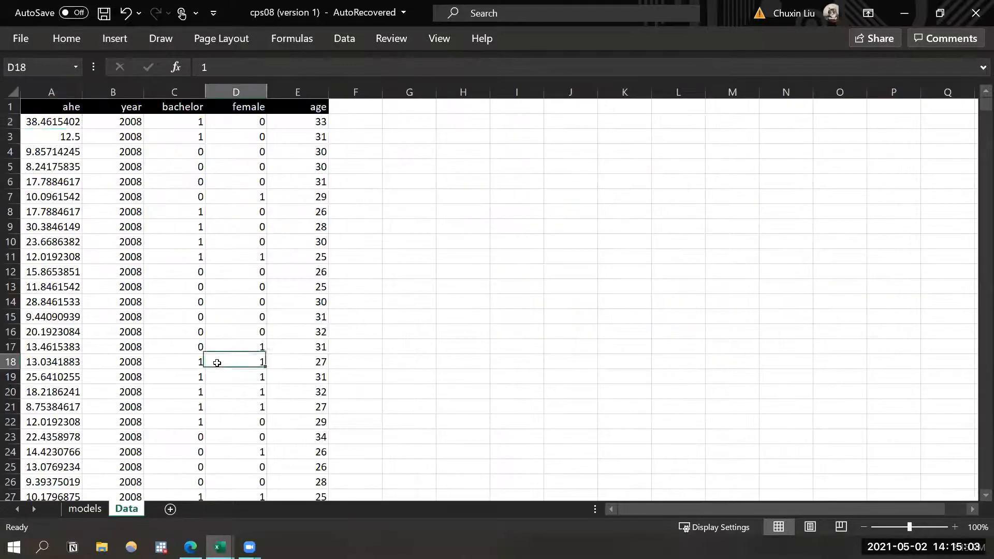
pyautogui.click(58, 123)
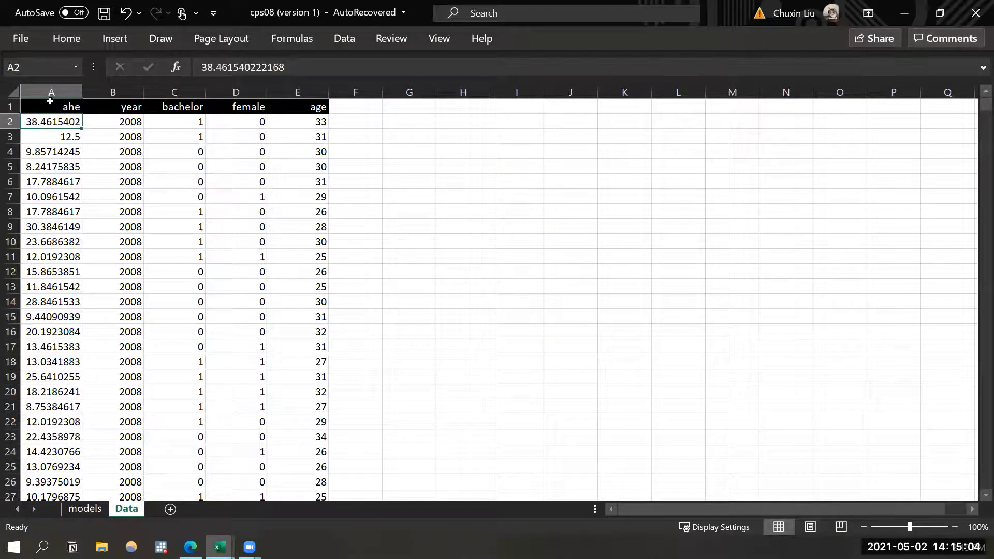
pyautogui.click(84, 508)
pyautogui.moveTo(134, 124); pyautogui.dragTo(121, 339)
pyautogui.click(446, 207)
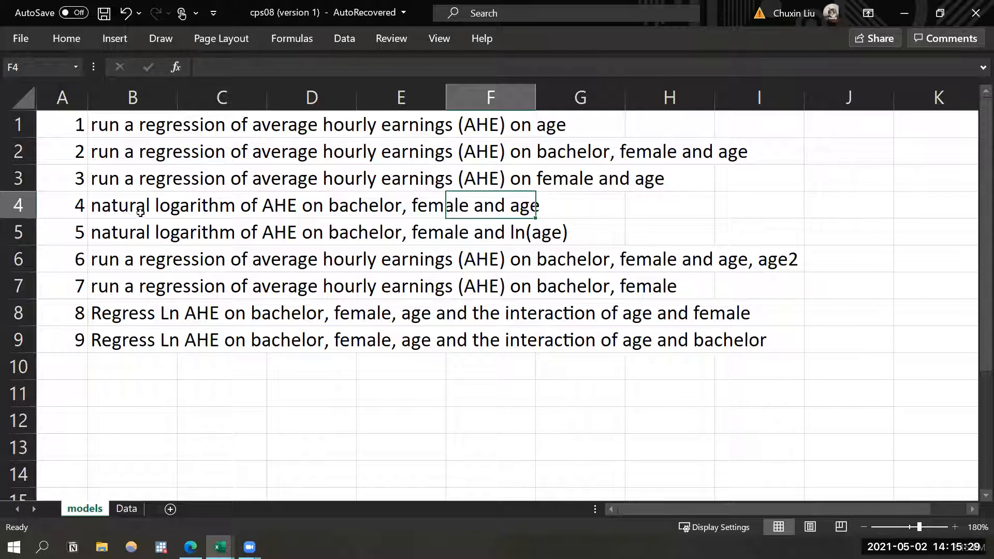
# Examine the natural logarithm dependent variable in the descriptions of models 4 and 5.
pyautogui.moveTo(79, 202); pyautogui.dragTo(287, 202)
pyautogui.click(188, 213)
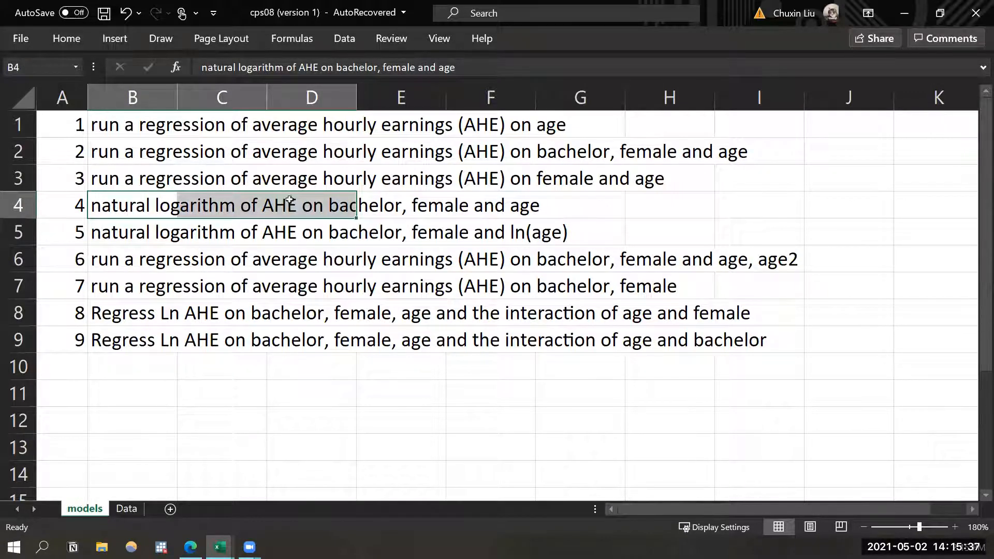
pyautogui.click(214, 233)
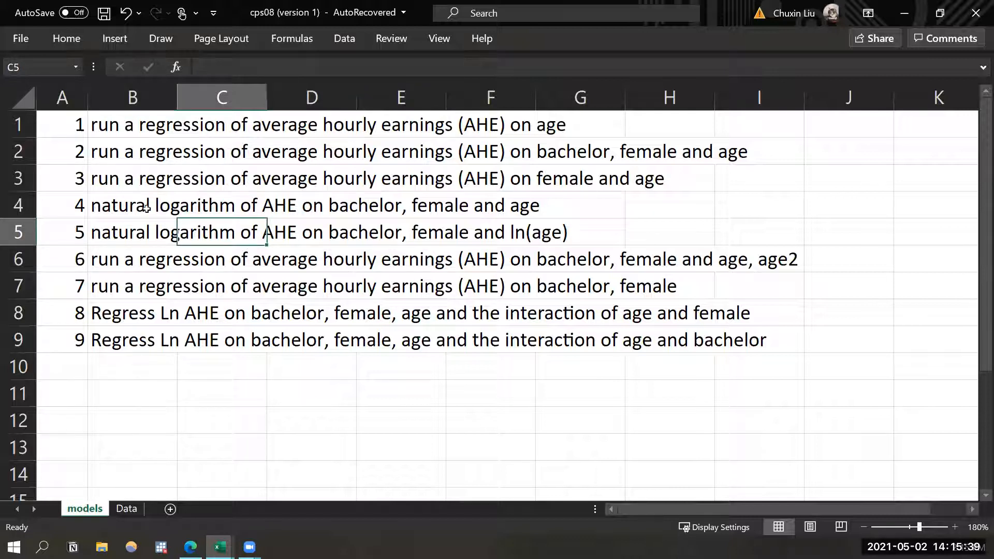
pyautogui.moveTo(149, 208); pyautogui.dragTo(207, 224)
pyautogui.click(98, 209)
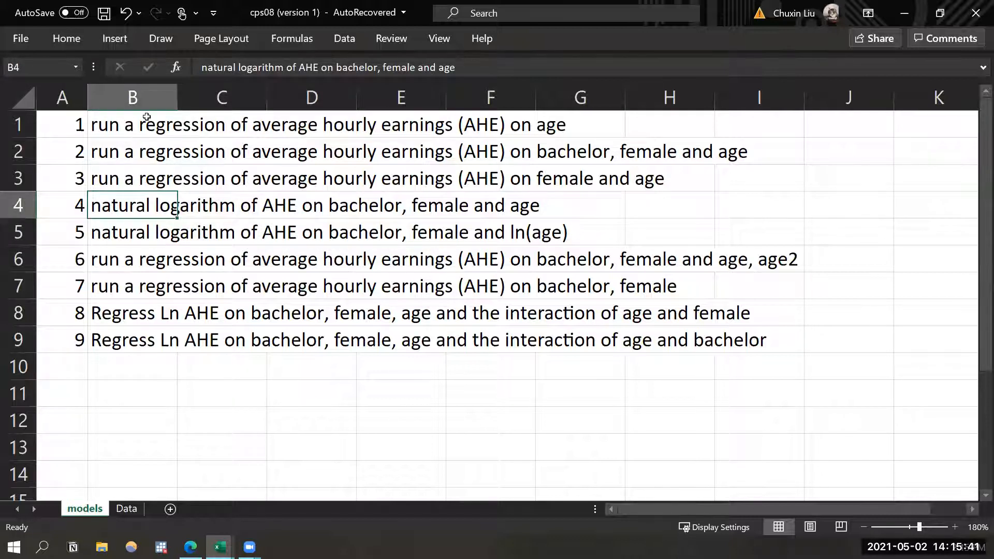
# Insert a blank column before the model descriptions and a blank row above model 1 in the models sheet.
pyautogui.click(148, 99)
pyautogui.rightClick(150, 97)
pyautogui.click(192, 228)
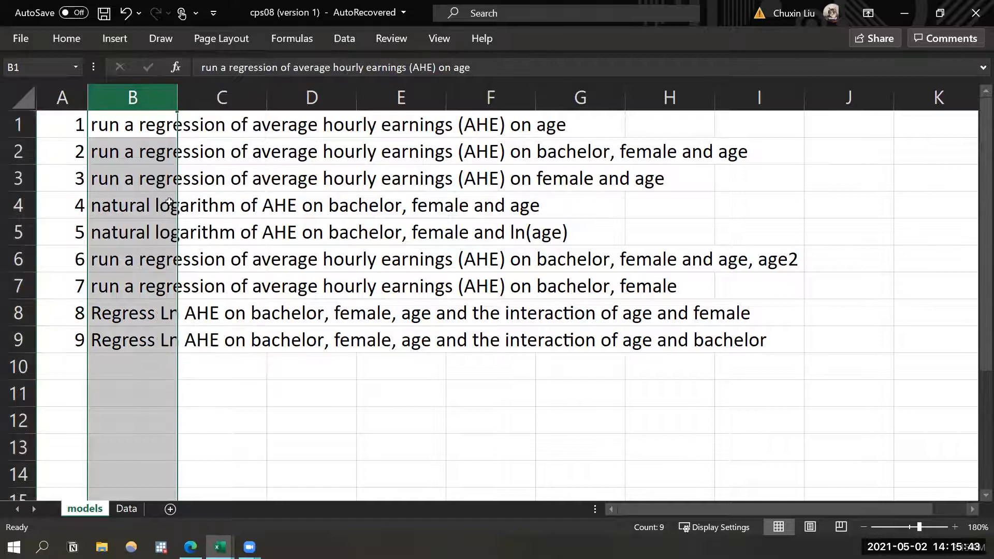
pyautogui.click(37, 129)
pyautogui.click(34, 127)
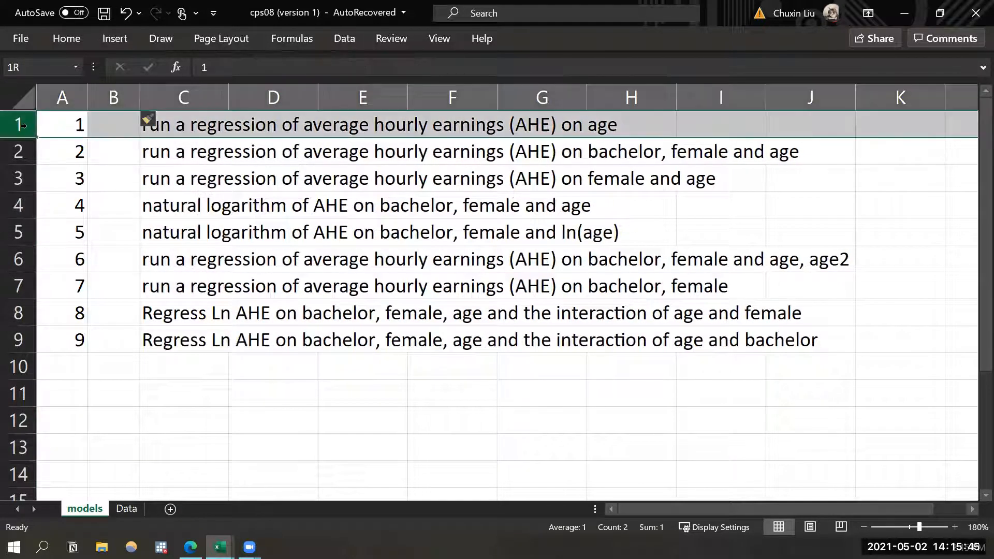
pyautogui.rightClick(28, 126)
pyautogui.press('Escape')
# Label the new column with the heading Y in B1.
pyautogui.click(117, 126)
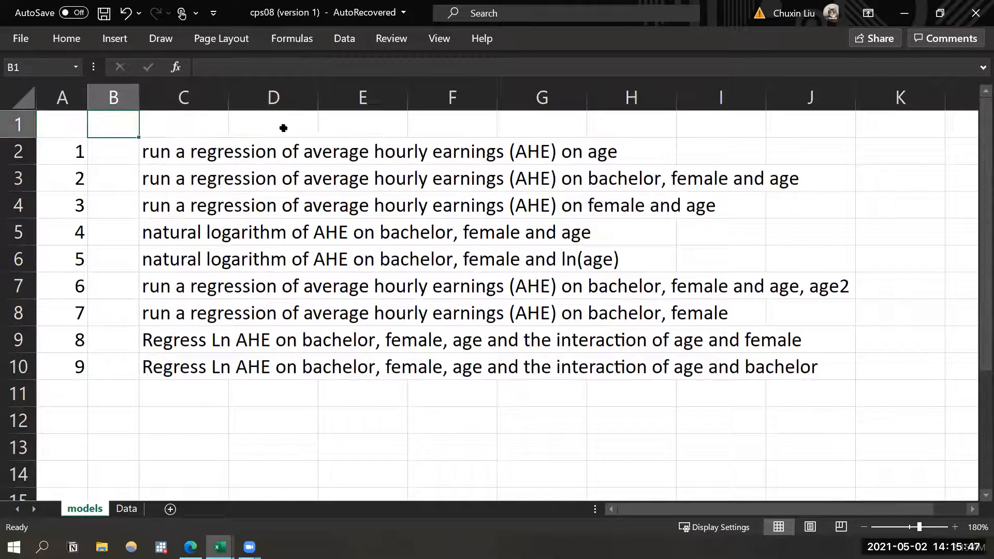
pyautogui.write('y')
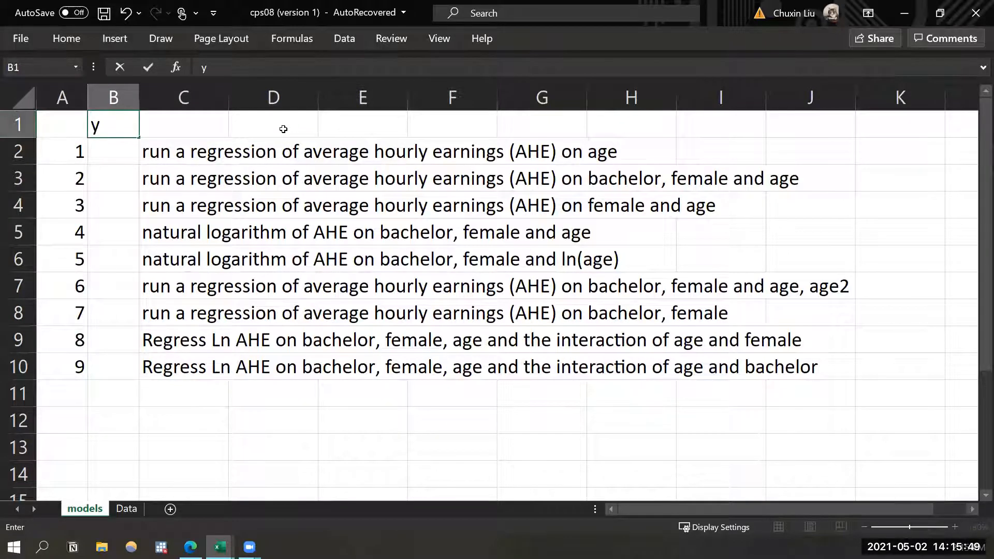
pyautogui.press('BackSpace')
pyautogui.write('Y')
pyautogui.press('Return')
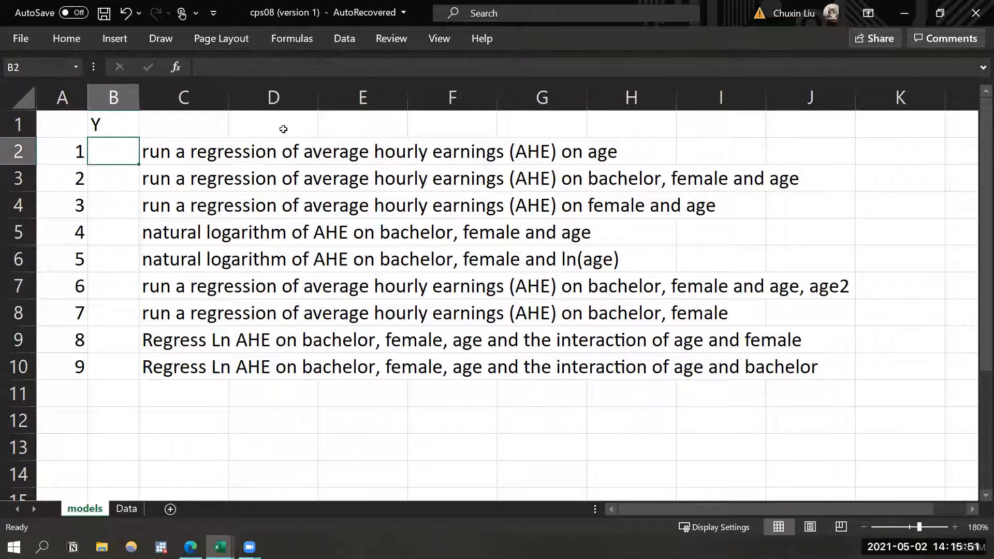
# Enter AHE as the dependent variable for models 1, 2 and 3 in cells B2 to B4.
pyautogui.write('AHE')
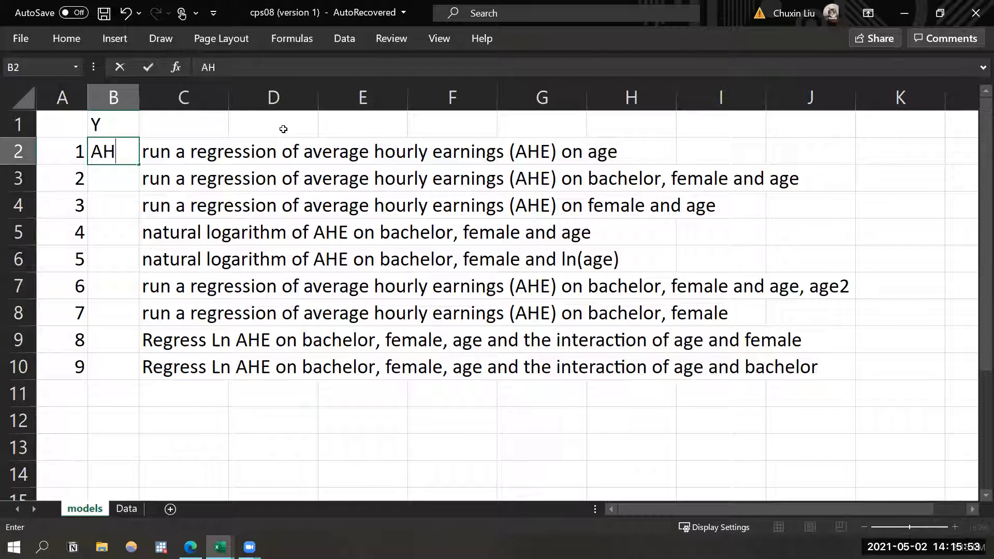
pyautogui.press('Return')
pyautogui.write('AHE')
pyautogui.press('Return')
pyautogui.write('AHE')
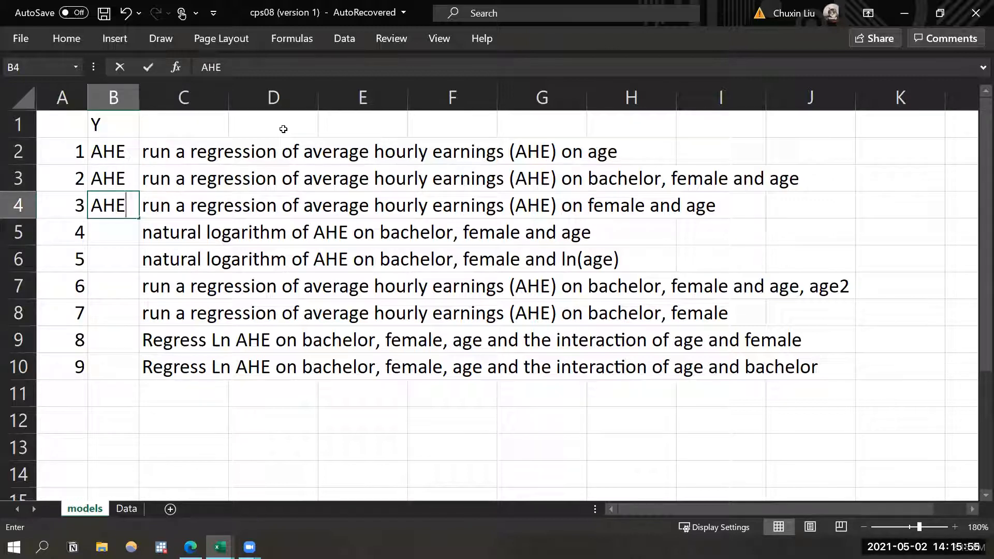
pyautogui.press('Return')
# Enter ln(AHE) as the dependent variable for models 4 and 5, and fit column B's width to its contents.
pyautogui.write('ln')
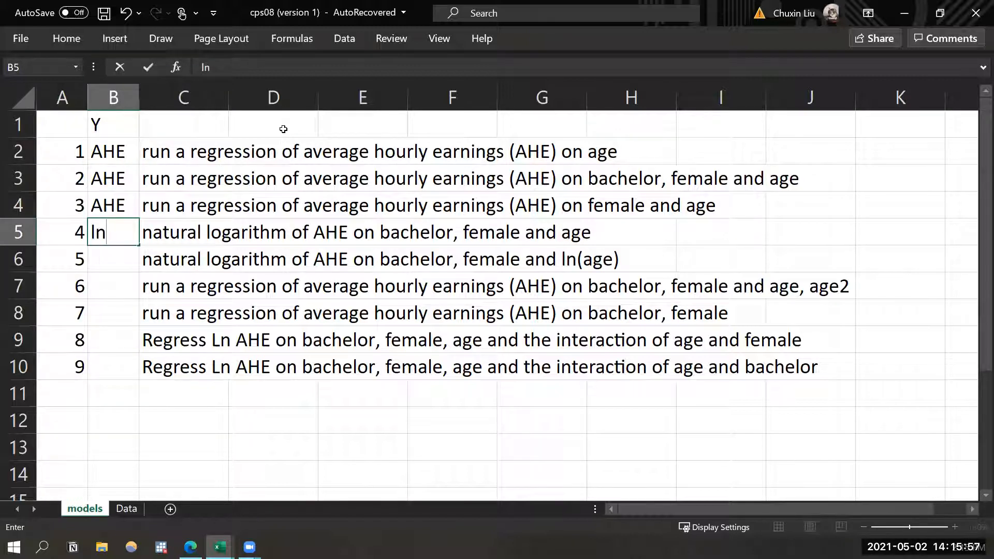
pyautogui.write('(AHE')
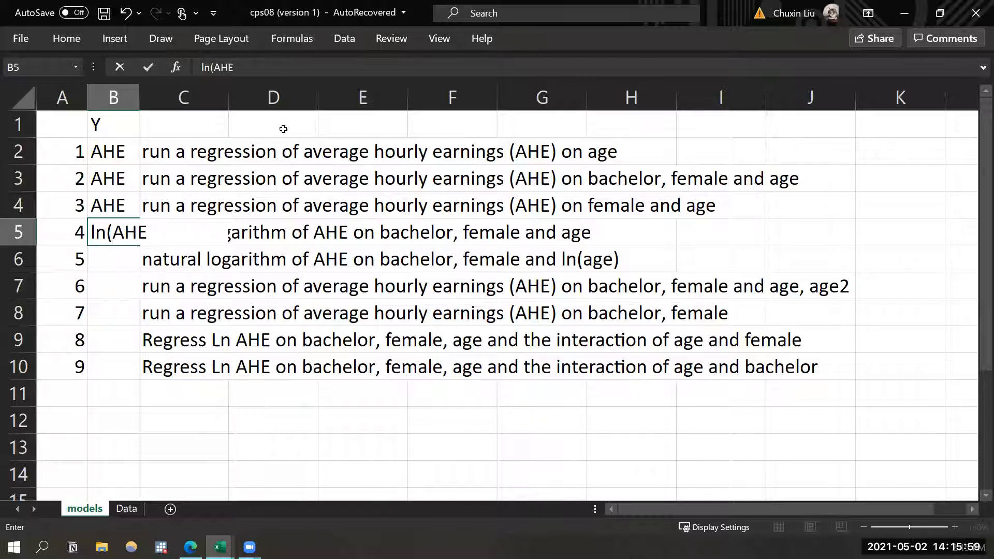
pyautogui.press('Return')
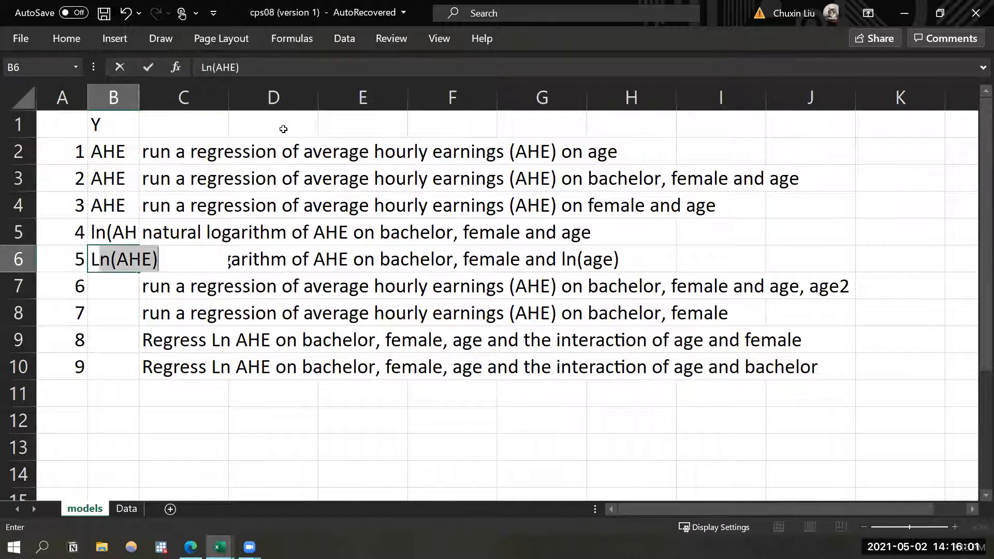
pyautogui.press('Return')
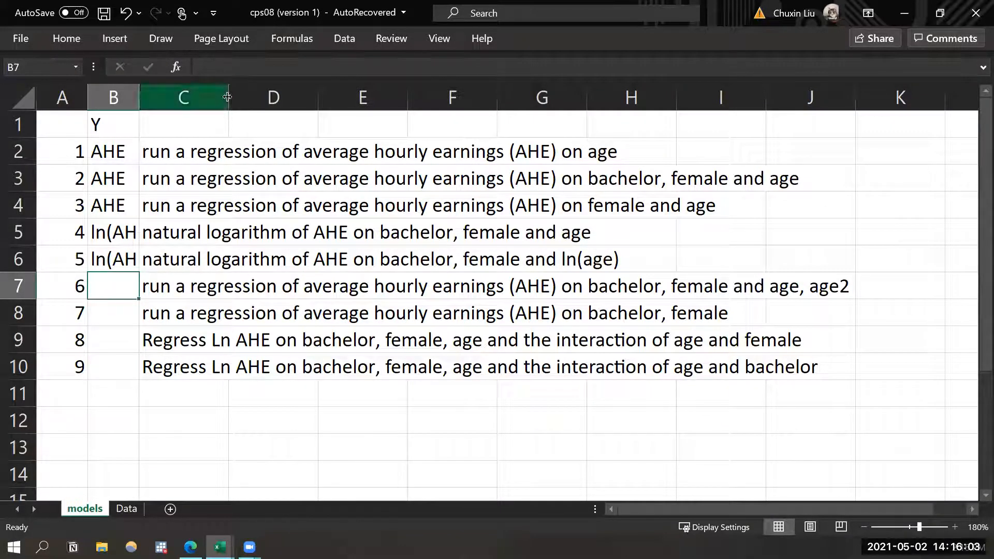
pyautogui.doubleClick(139, 100)
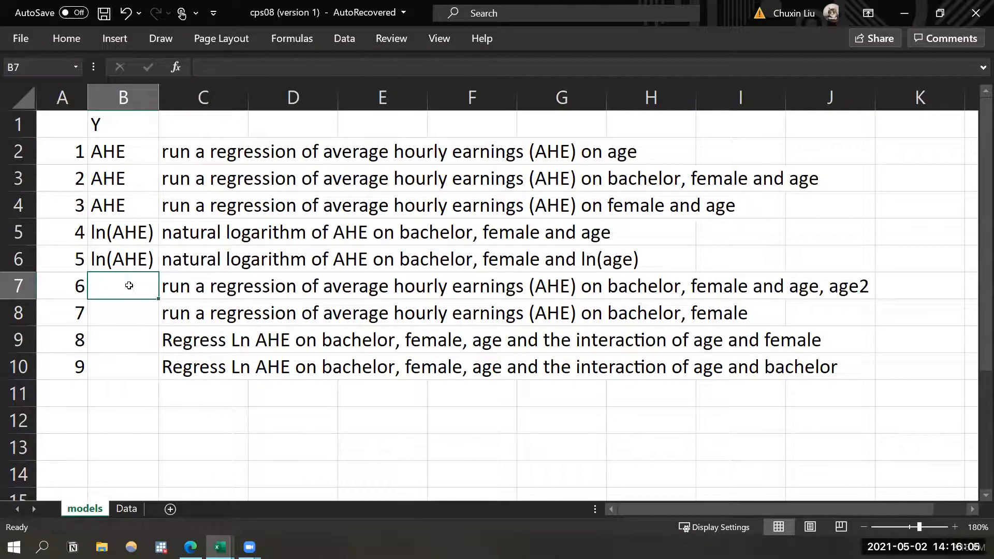
# Enter AHE as the dependent variable for models 6 and 7 in cells B7 and B8.
pyautogui.write('ahe')
pyautogui.press('BackSpace')
pyautogui.press('BackSpace')
pyautogui.press('BackSpace')
pyautogui.write('AHE')
pyautogui.press('Return')
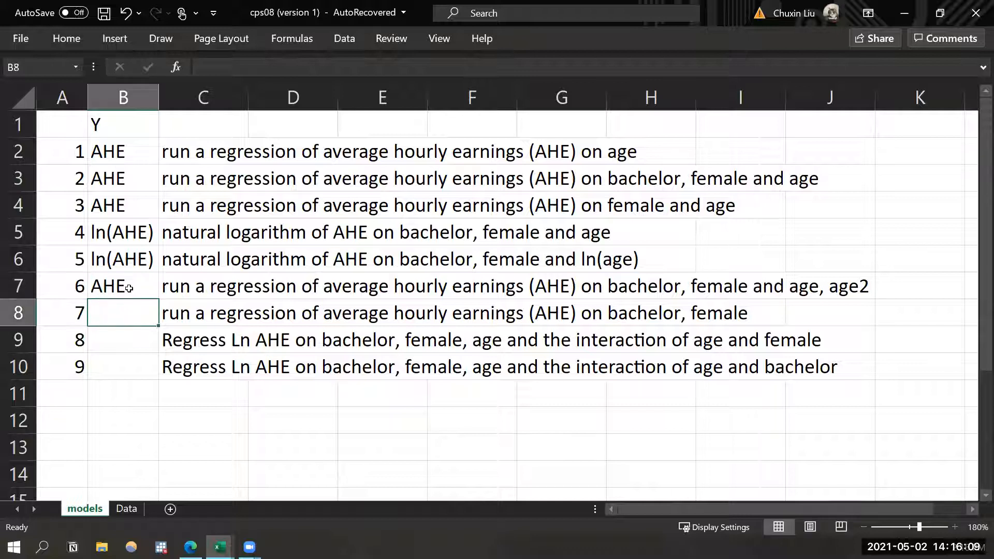
pyautogui.write('AHE')
pyautogui.press('Return')
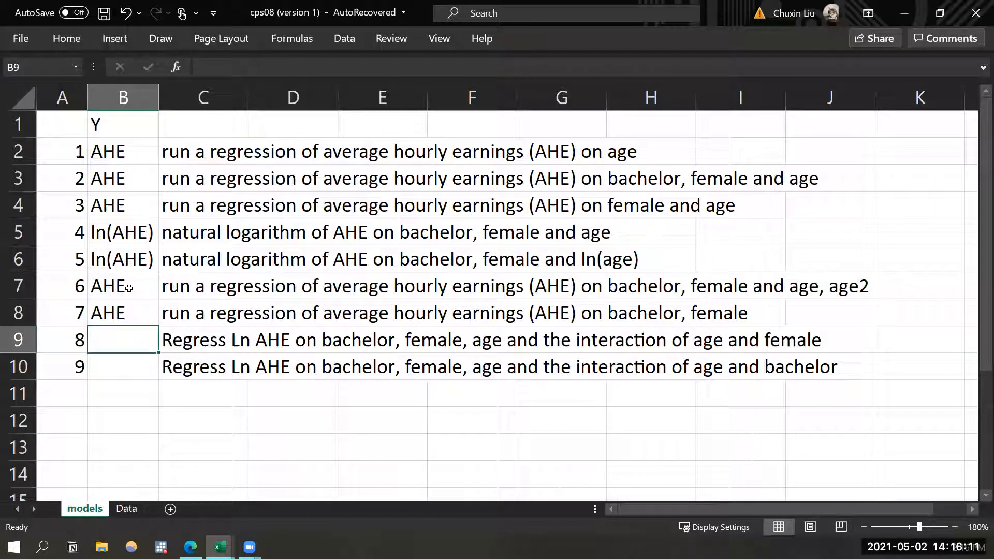
# Enter ln(AHE) as the dependent variable for models 8 and 9 in cells B9 and B10.
pyautogui.write('Ln(AHE')
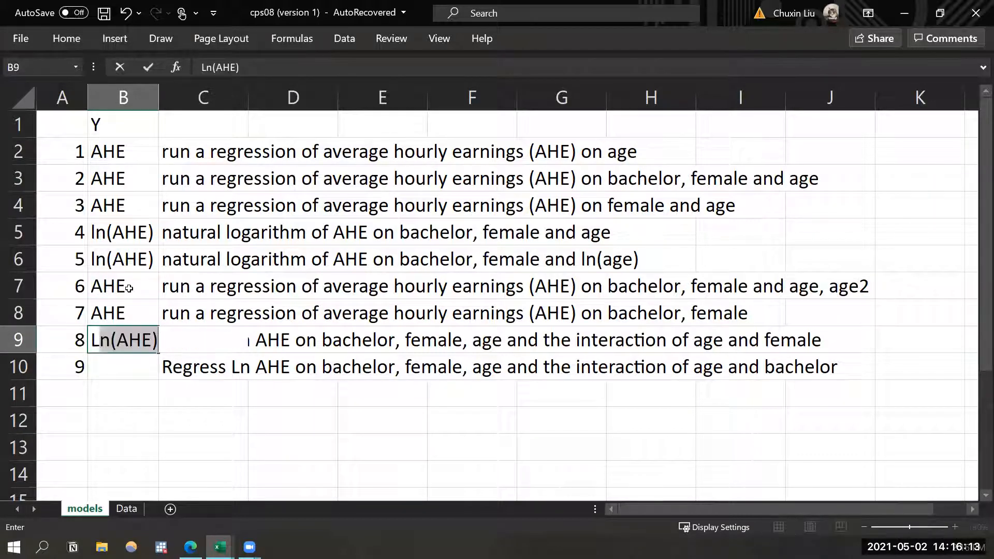
pyautogui.press('Return')
pyautogui.write('Ln(AHE')
pyautogui.press('Return')
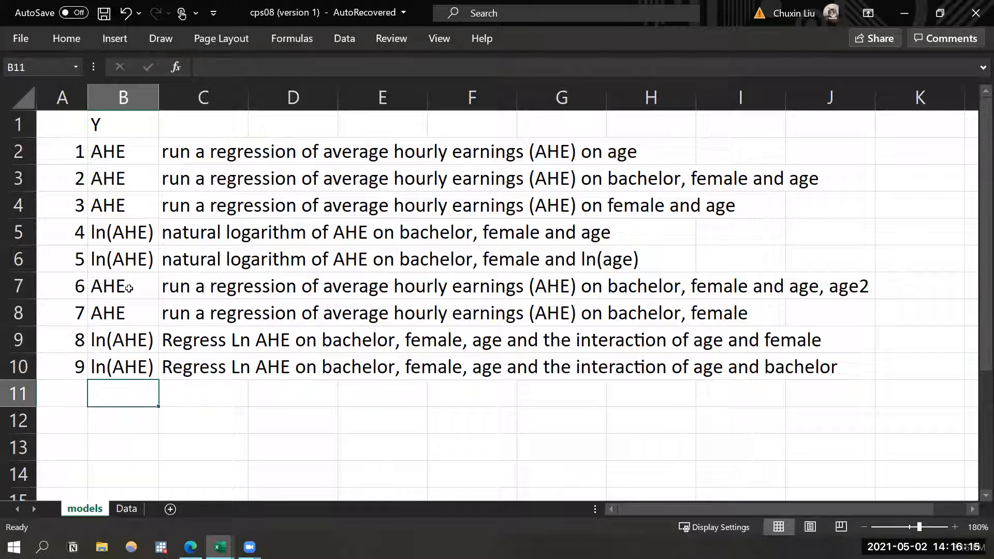
# Select column C with the model descriptions and open its column commands.
pyautogui.rightClick(214, 97)
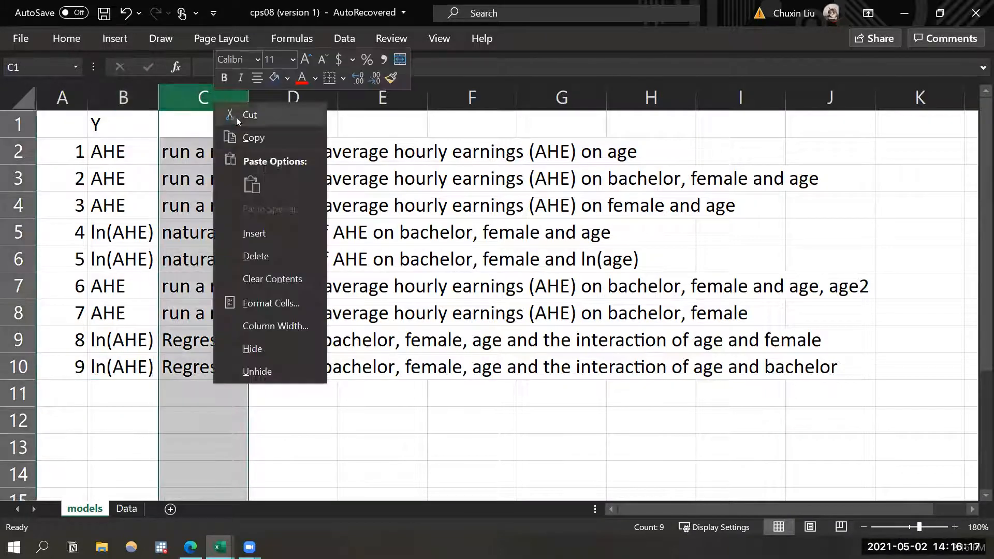
# Insert a blank column C before the model descriptions and enter the heading "X" in C1.
pyautogui.click(269, 233)
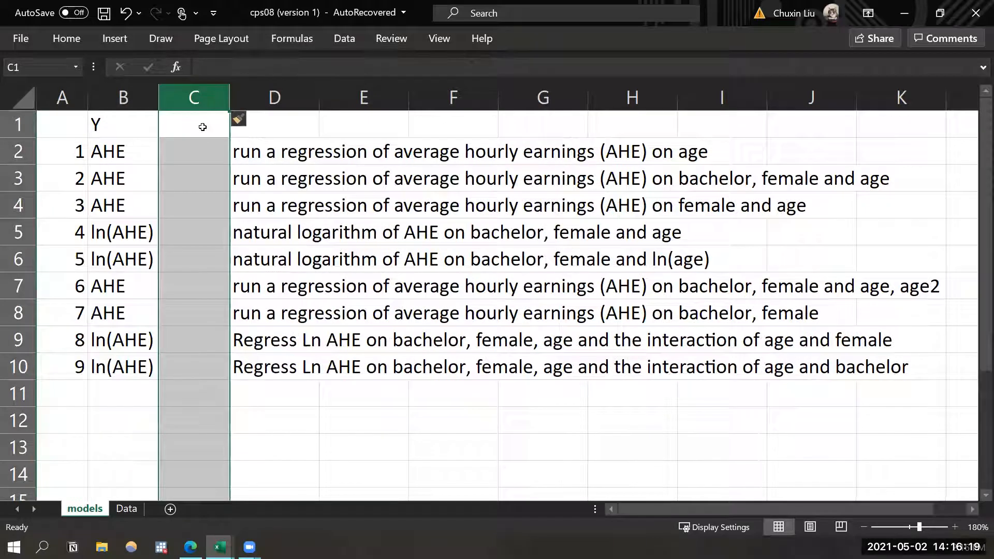
pyautogui.click(203, 127)
pyautogui.write('x')
pyautogui.press('BackSpace')
pyautogui.write('X')
pyautogui.press('Return')
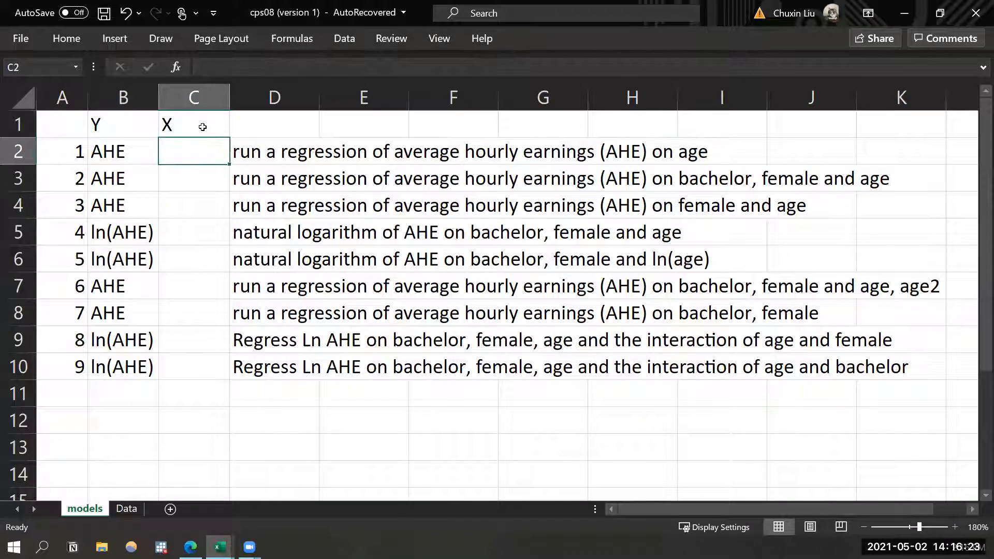
# Enter the regressors of the first two models: "age" in C2 and "bachelor, female age" in C3.
pyautogui.write('age')
pyautogui.press('Return')
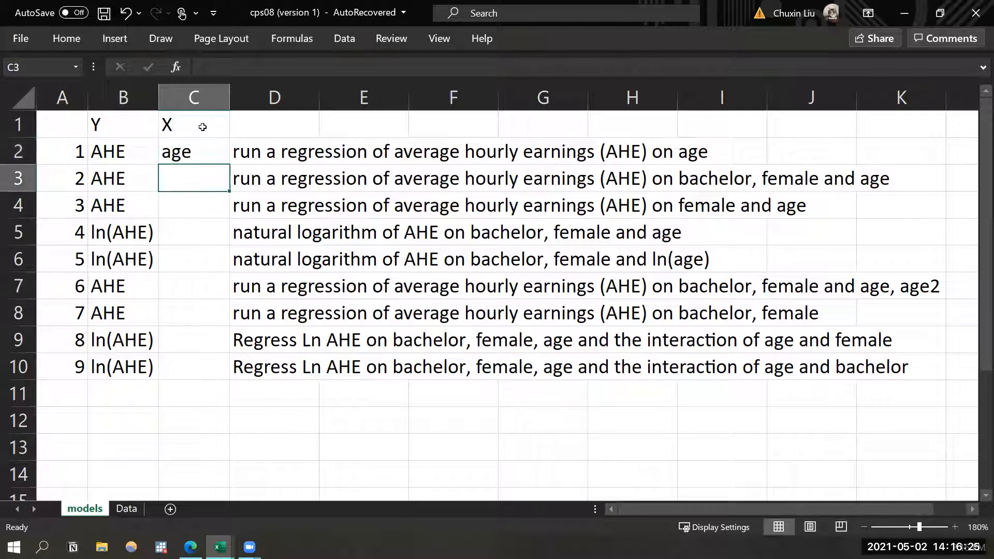
pyautogui.write('bac')
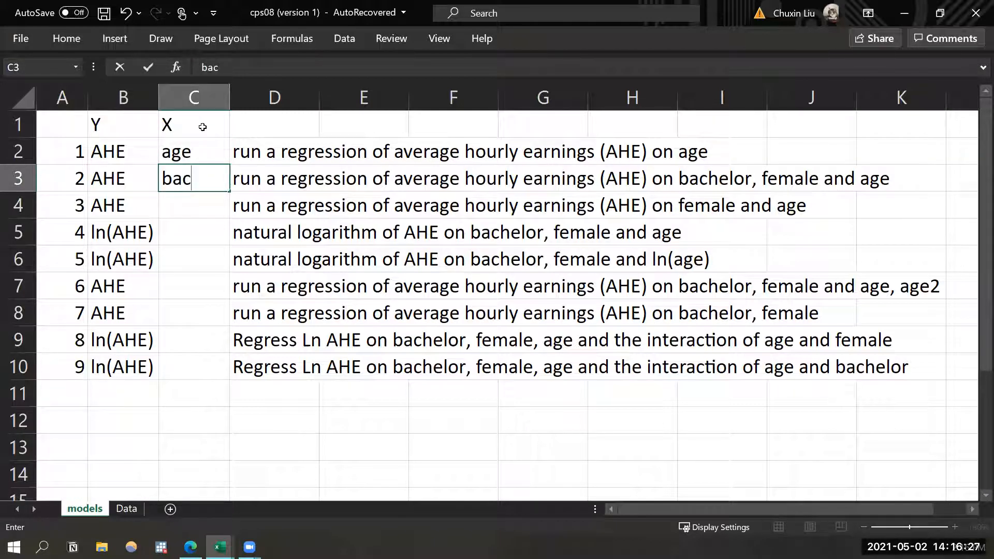
pyautogui.write('helor')
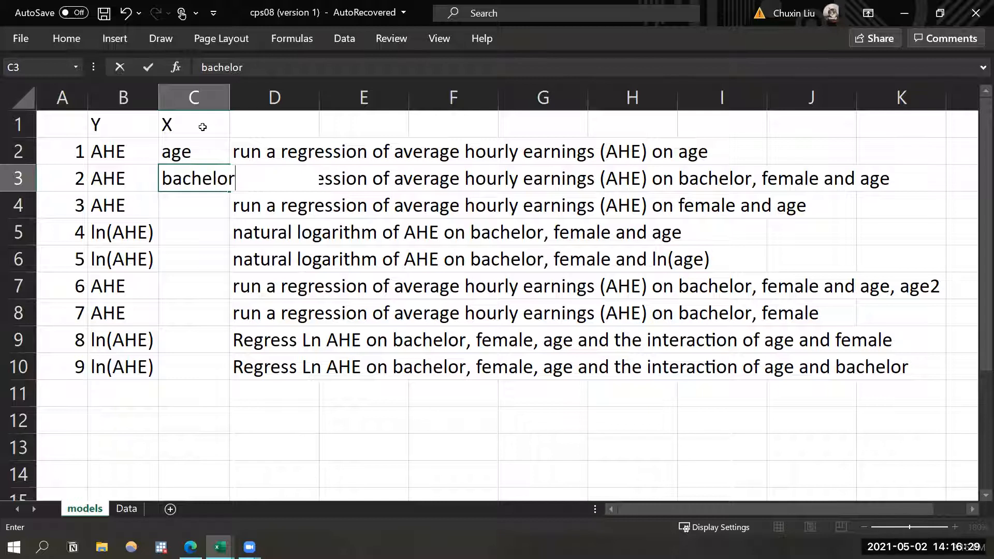
pyautogui.write(', female')
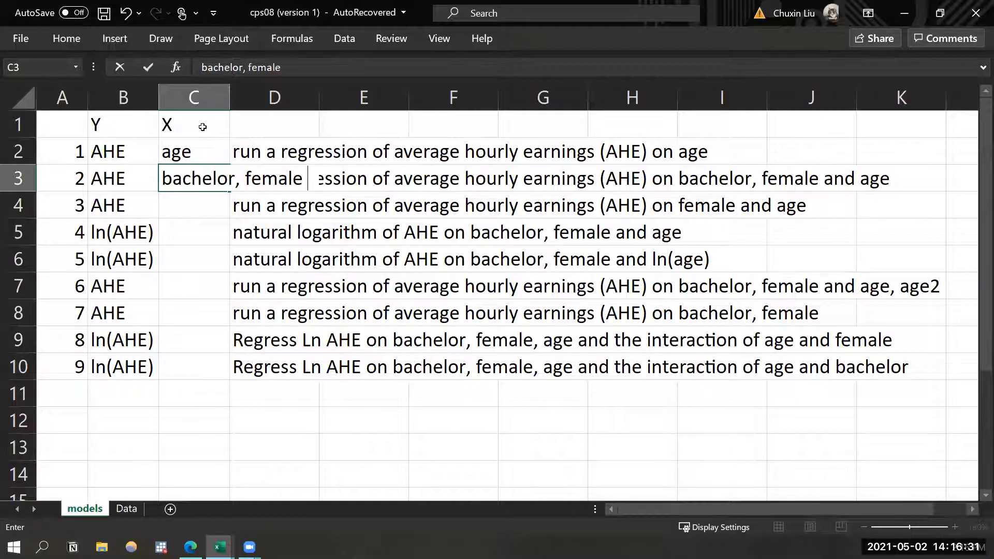
pyautogui.write(' age')
pyautogui.press('Return')
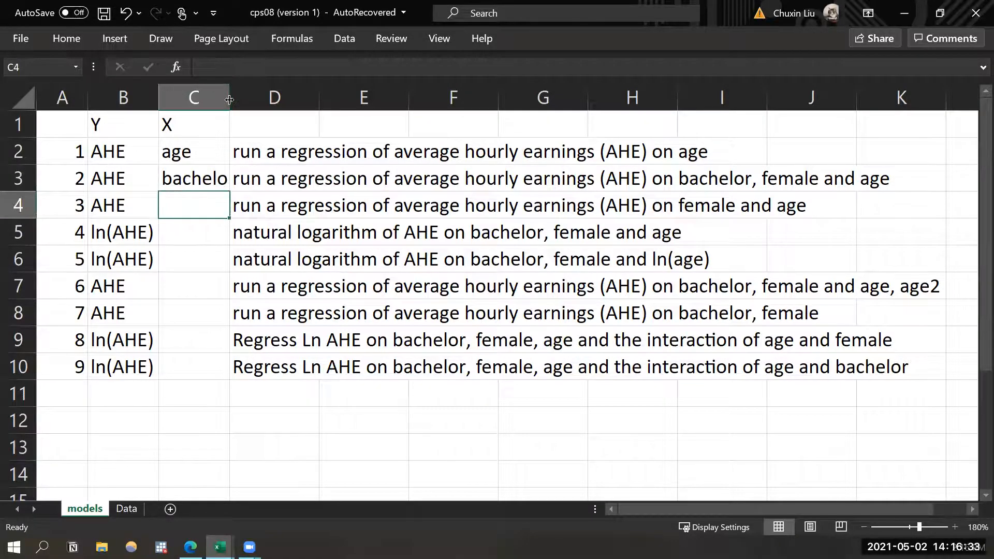
# Fit column C's width to its contents and enter "female, age" in C4 for model 3.
pyautogui.doubleClick(229, 99)
pyautogui.click(865, 527)
pyautogui.click(865, 527)
pyautogui.write('female')
pyautogui.press('Return')
pyautogui.press('Up')
pyautogui.write('female, age')
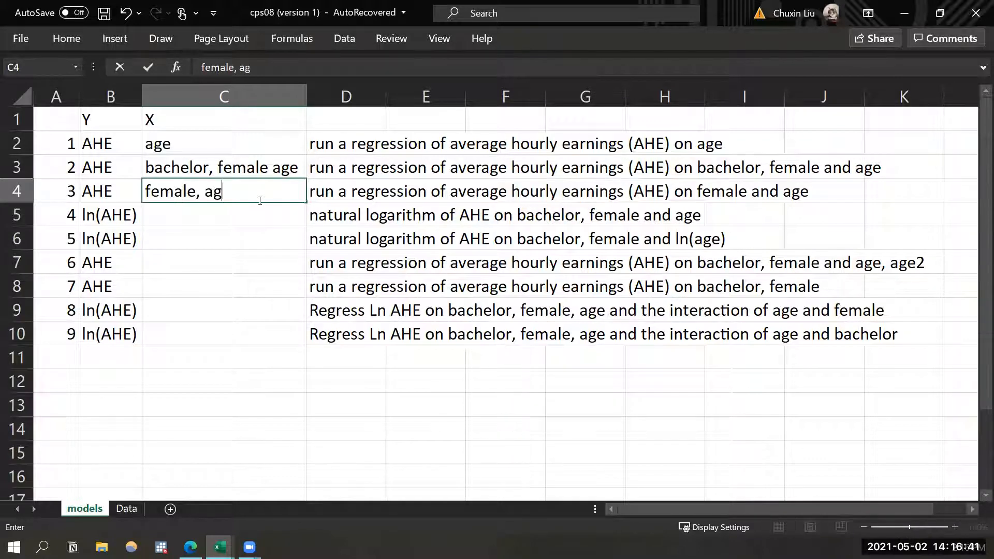
pyautogui.press('Return')
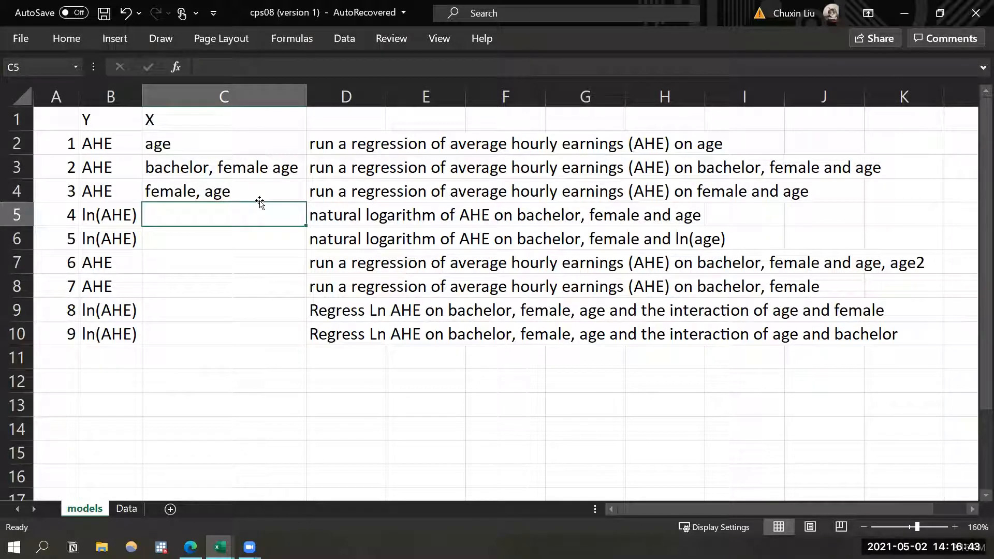
# Enter "bachelor, female age" in both C5 and C6 for models 4 and 5.
pyautogui.write('bachelor, female age')
pyautogui.press('Return')
pyautogui.press('Down')
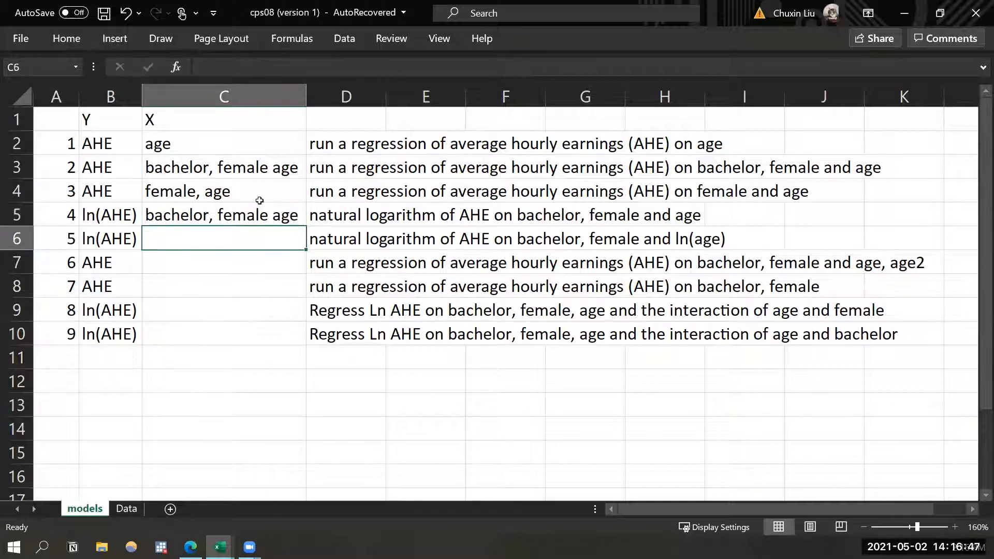
pyautogui.write('bachelor, female age')
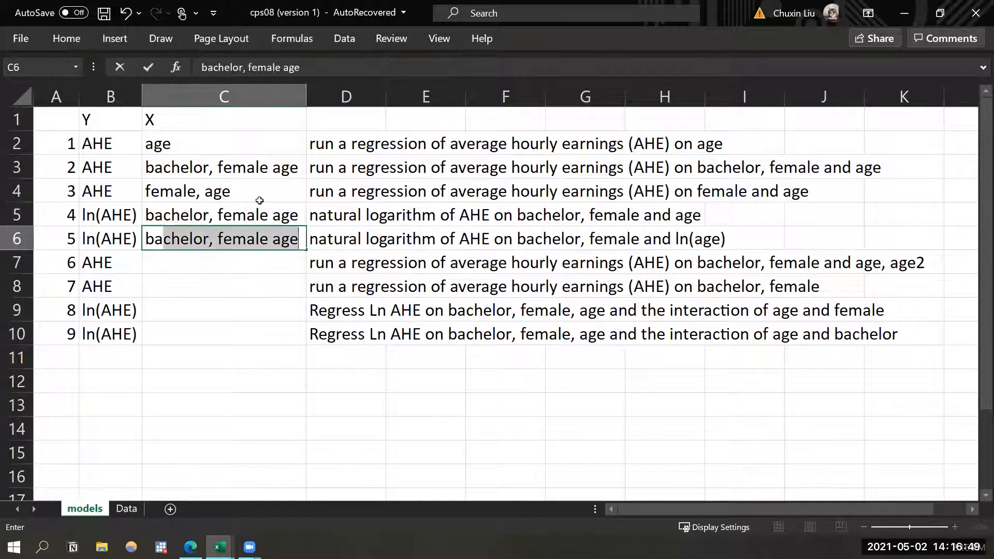
pyautogui.press('Return')
# Correct C5 to "bachelor, female, age" and C6 to "bachelor, female, ln(age)".
pyautogui.doubleClick(268, 206)
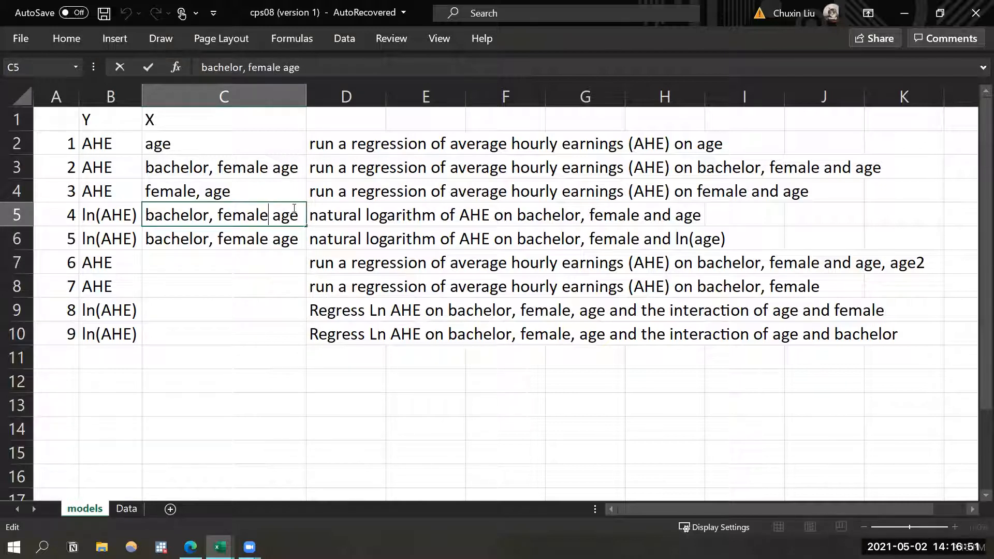
pyautogui.write(',')
pyautogui.doubleClick(274, 236)
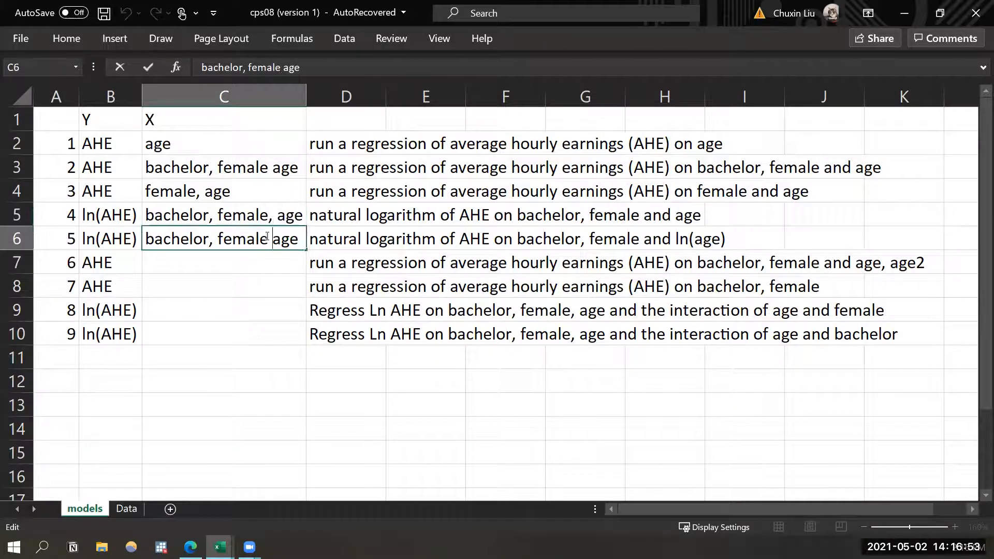
pyautogui.write(',')
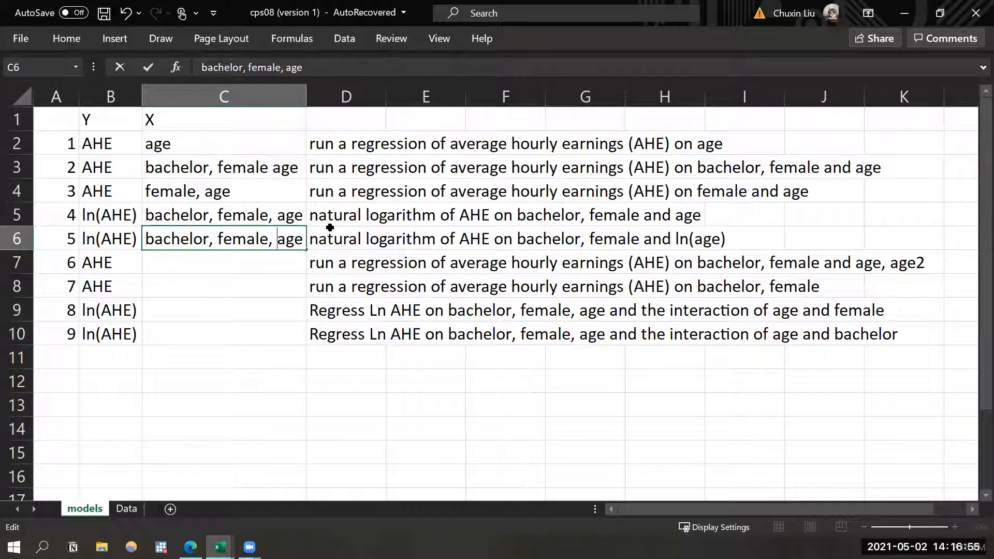
pyautogui.write('ln(')
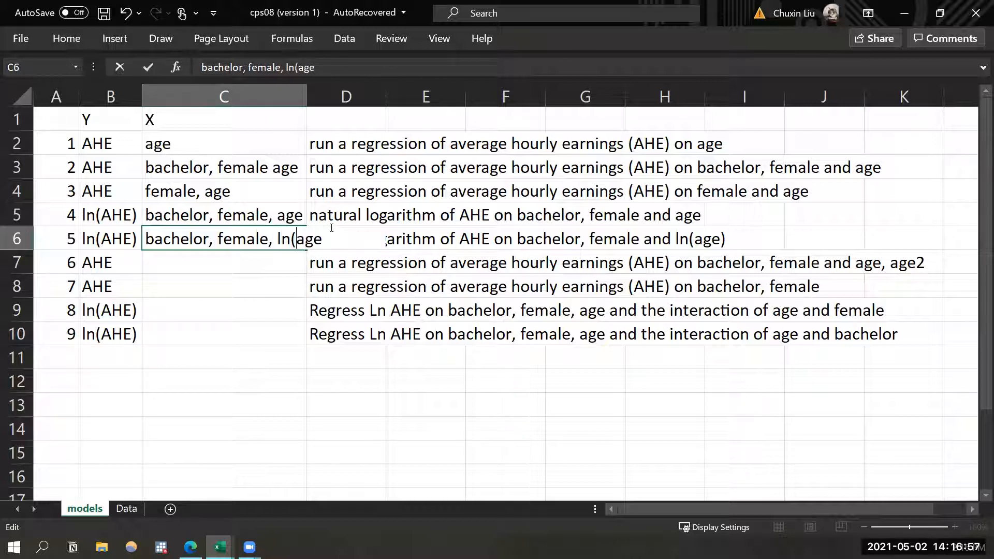
pyautogui.write(')')
pyautogui.press('Return')
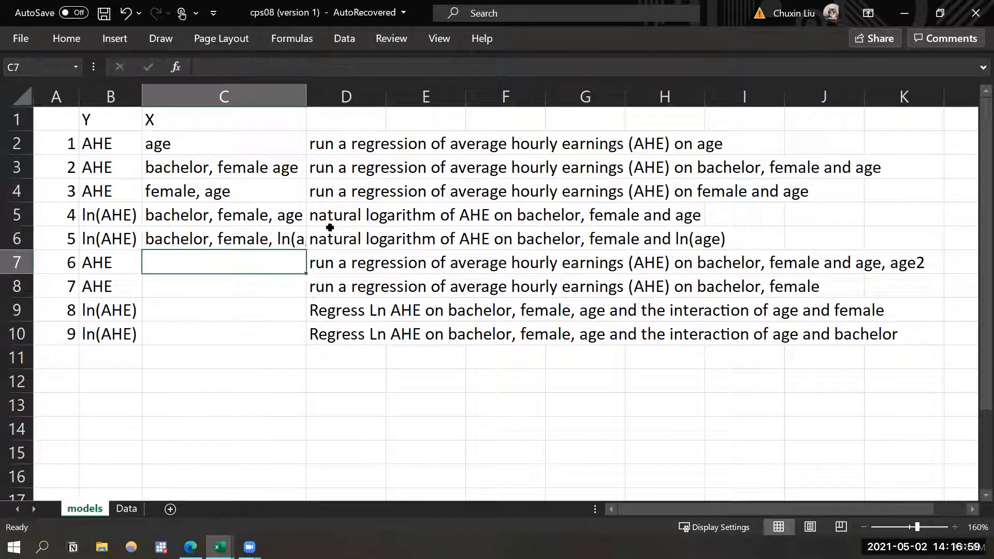
# Enter "bachelor, female, age, age2" in C7 for model 6 and fit column C's width to its contents.
pyautogui.doubleClick(307, 97)
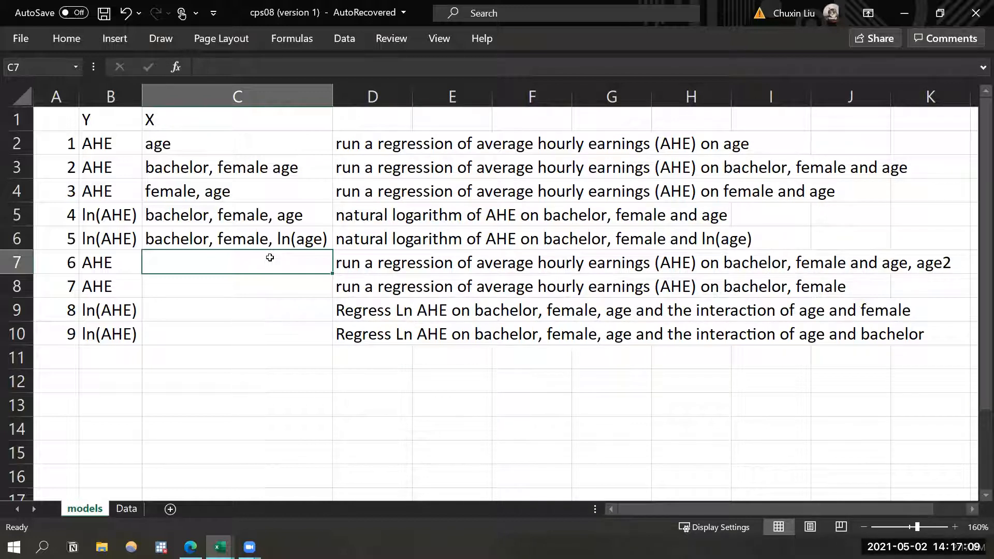
pyautogui.write('bac')
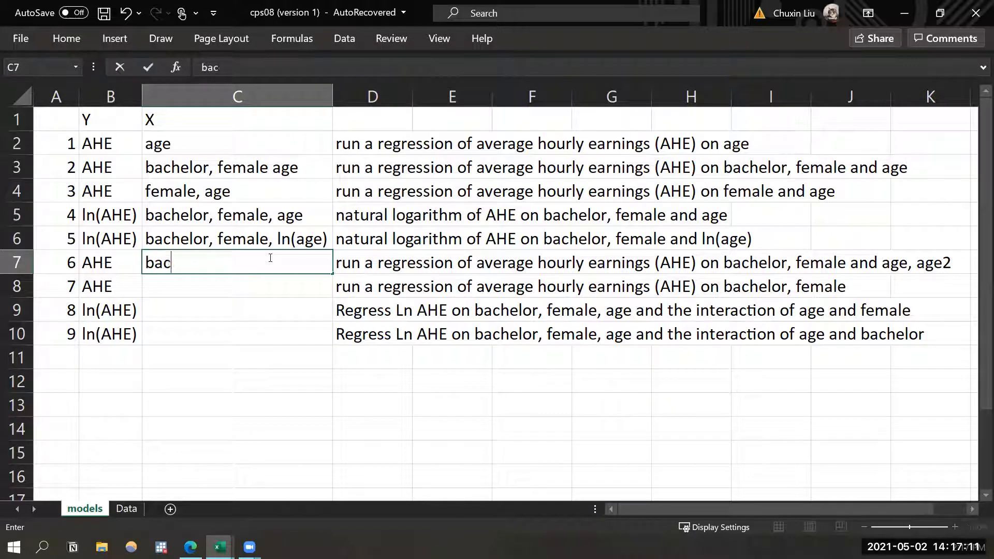
pyautogui.write('helor,')
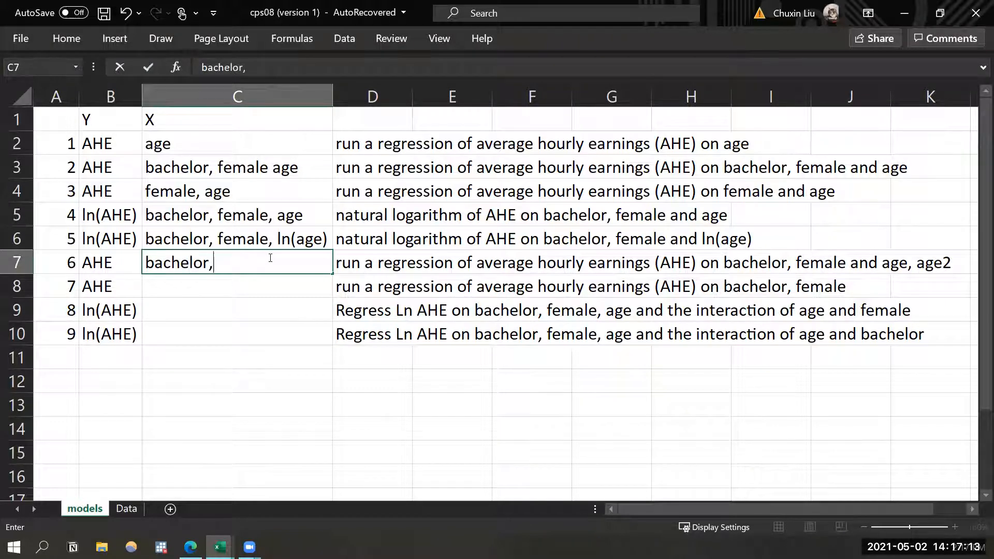
pyautogui.write(' female, age, age2')
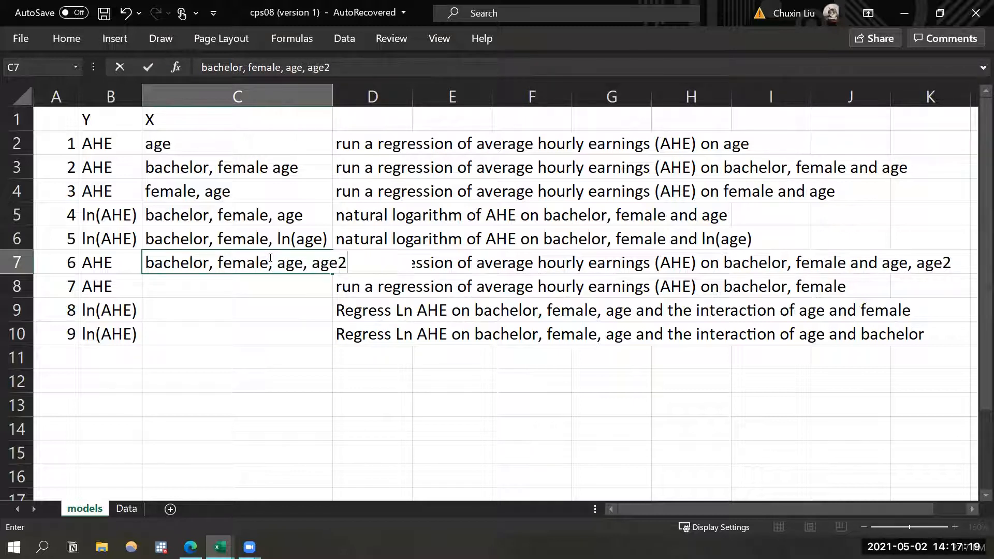
pyautogui.press('Return')
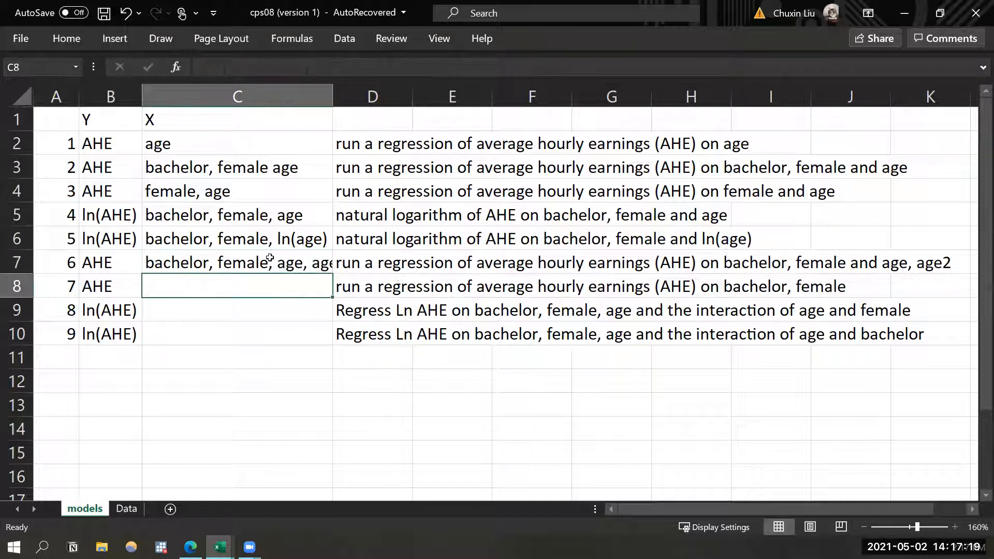
pyautogui.doubleClick(332, 104)
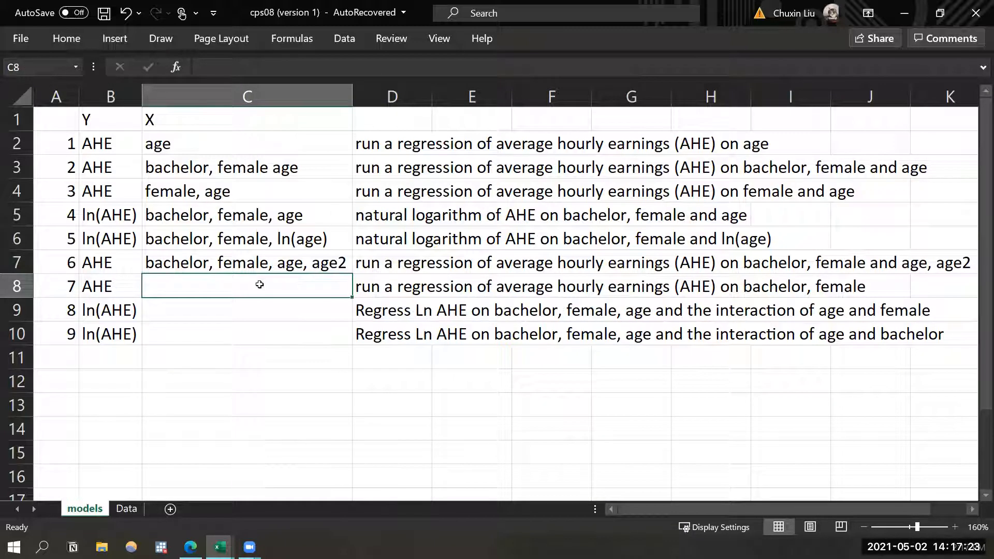
# Enter "bachelor, female" in C8 as the regressors of model 7.
pyautogui.write('bachelor')
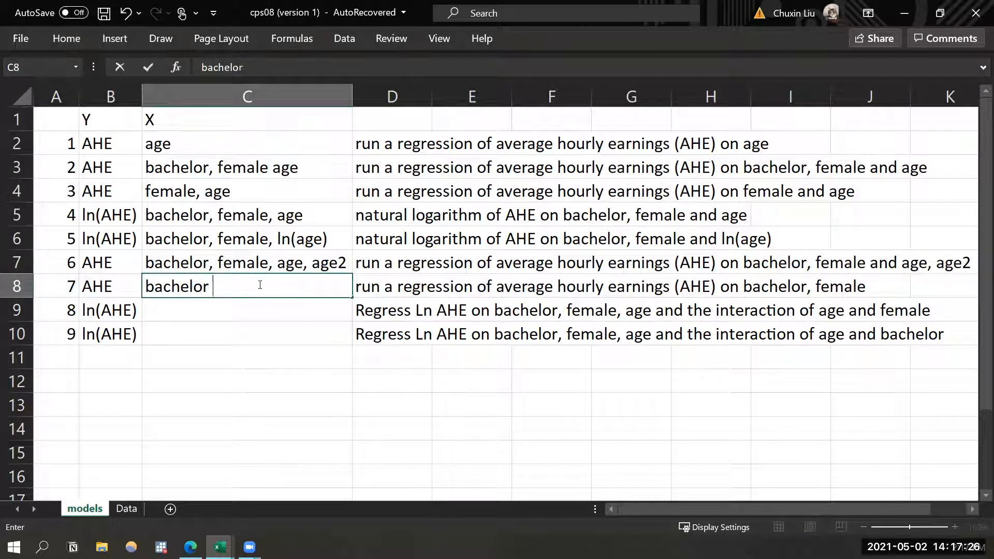
pyautogui.press('BackSpace')
pyautogui.write(', female')
pyautogui.press('Return')
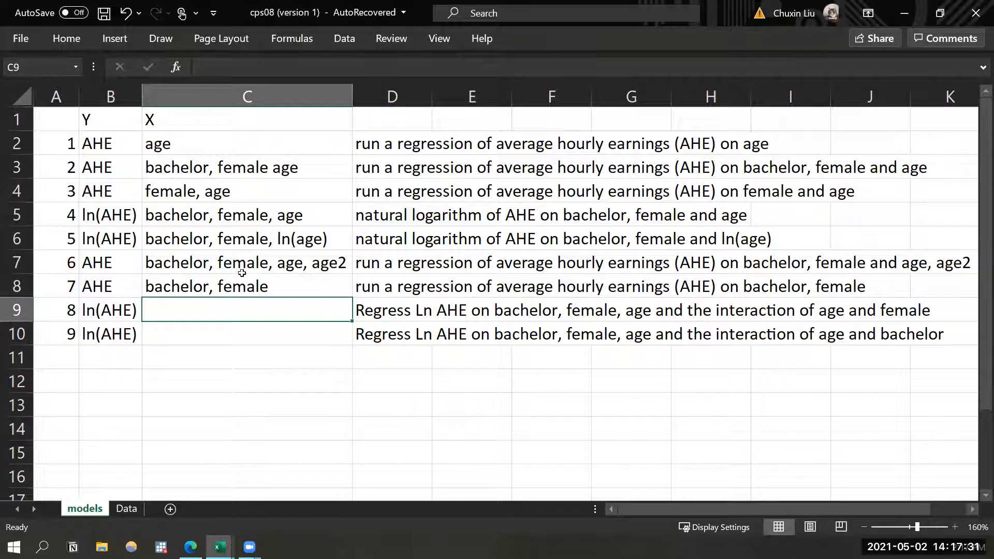
# Enter "bachelor, female, age, age*female" in C9 for model 8 and fit column C's width to its contents.
pyautogui.moveTo(133, 265); pyautogui.dragTo(249, 294)
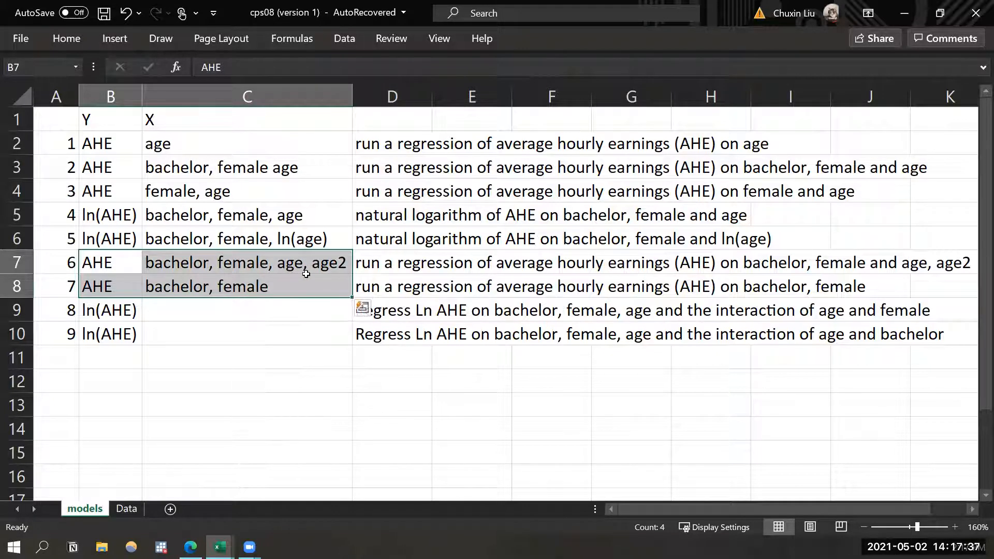
pyautogui.click(224, 307)
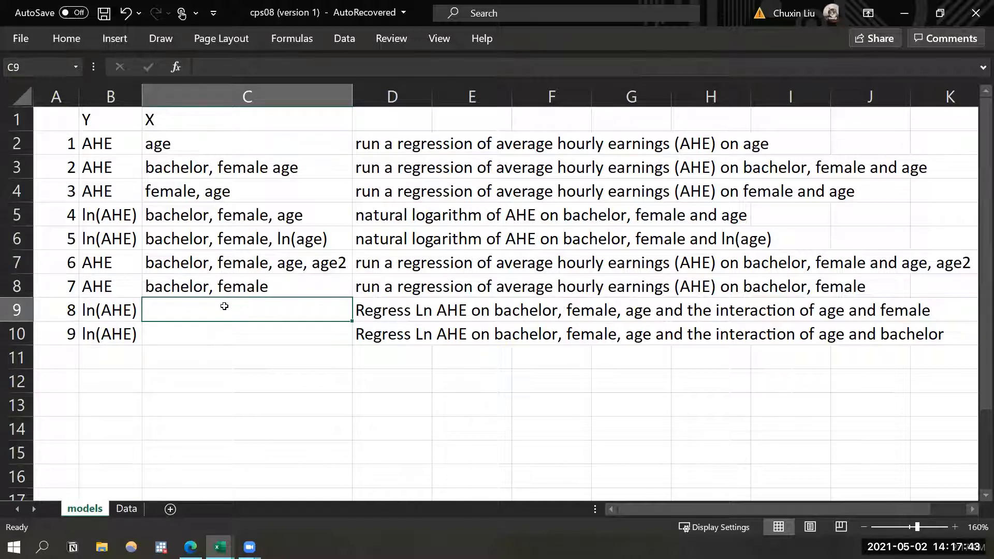
pyautogui.write('bachelor')
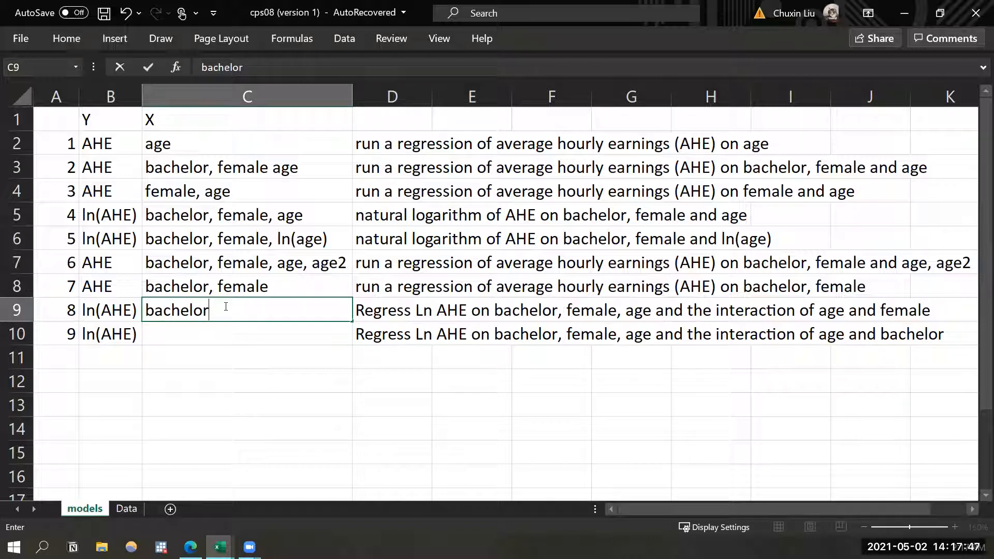
pyautogui.write(', female, age, ')
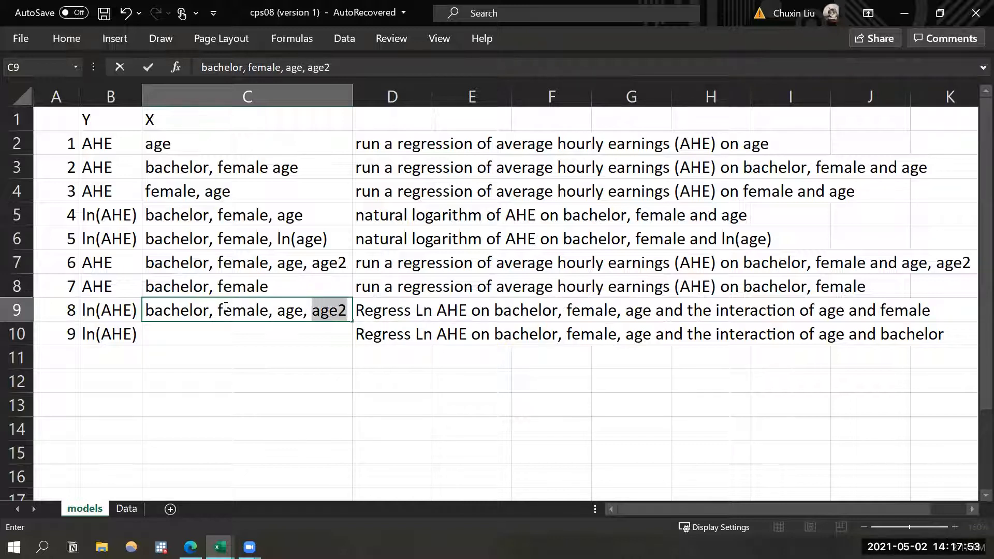
pyautogui.write('age*female')
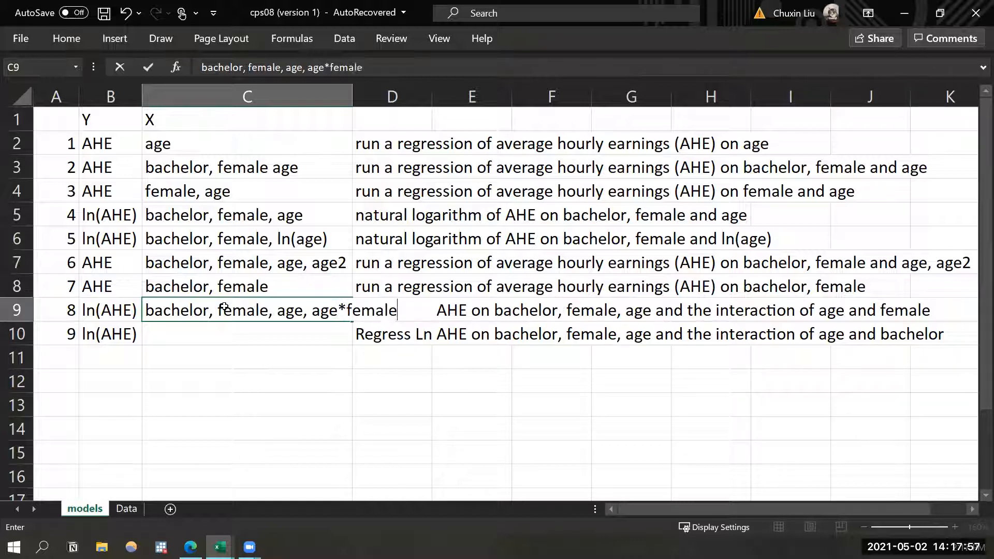
pyautogui.press('Return')
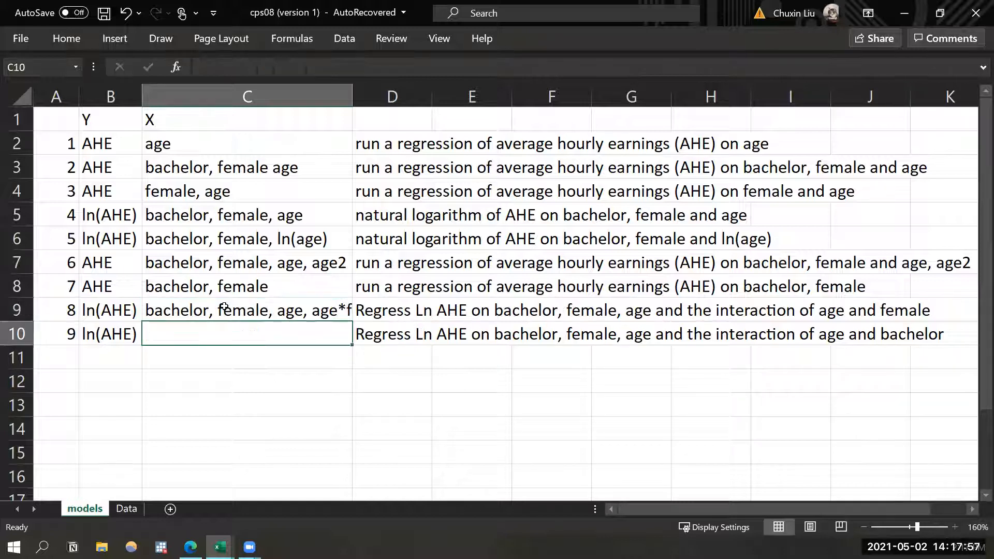
pyautogui.doubleClick(353, 91)
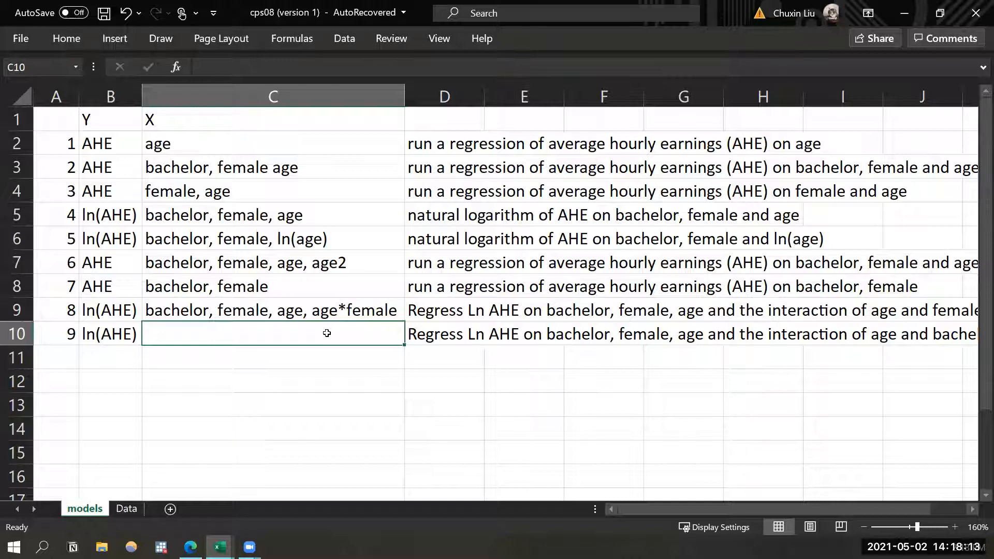
# Fill C9 down into C10 and change its interaction term so C10 reads "bachelor, female, age, age*bachelor".
pyautogui.click(331, 312)
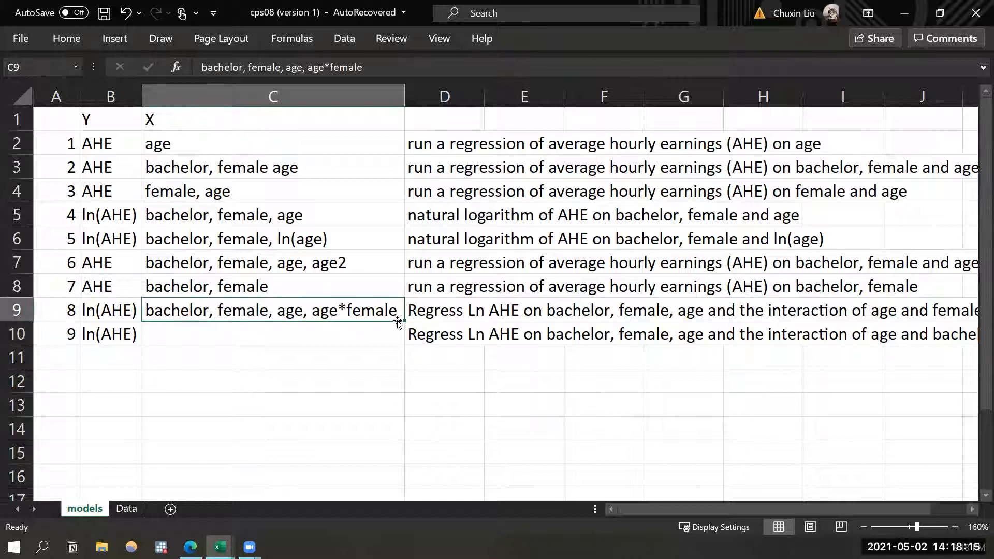
pyautogui.moveTo(404, 321)
pyautogui.mouseDown()
pyautogui.moveTo(404, 344)
pyautogui.moveTo(398, 334)
pyautogui.mouseUp()
pyautogui.doubleClick(383, 334)
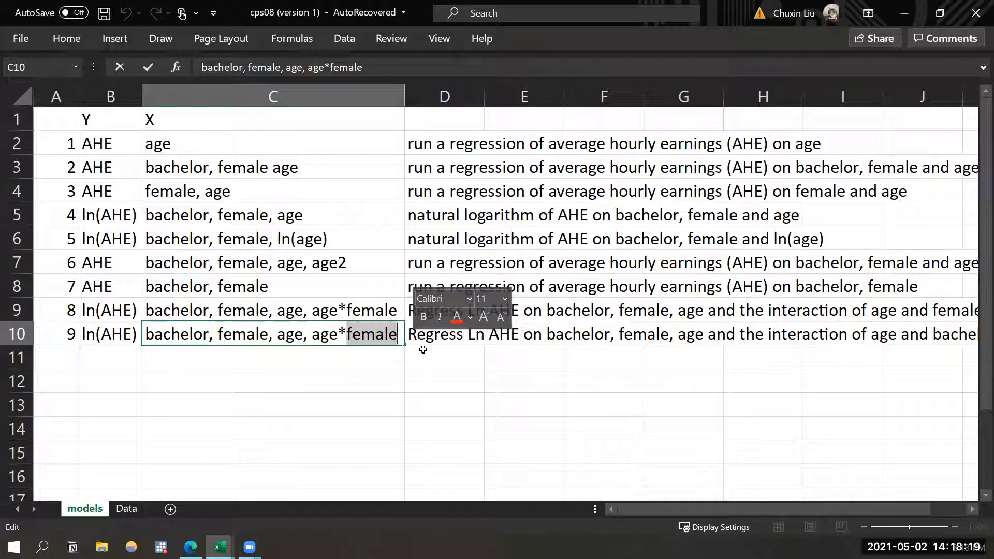
pyautogui.press('BackSpace')
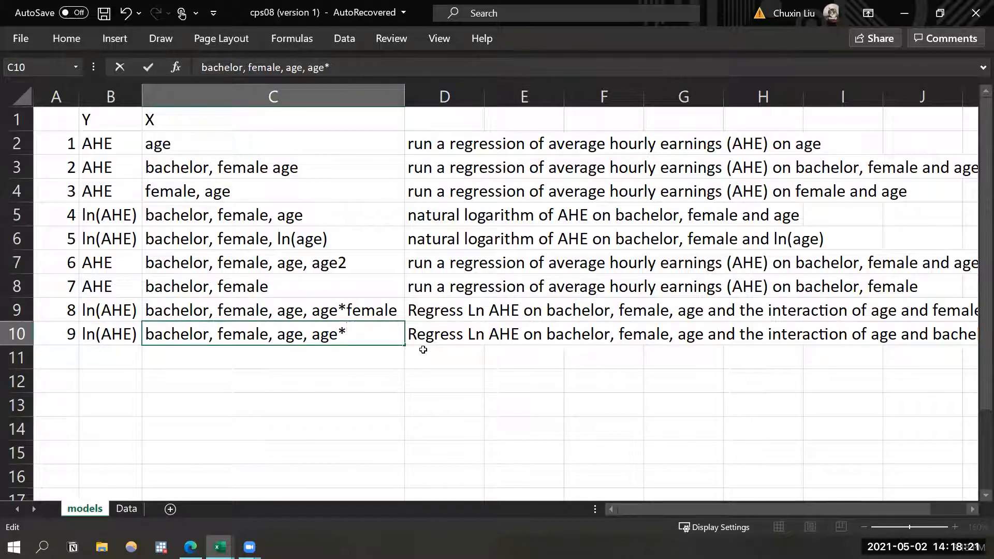
pyautogui.write('bachelor')
pyautogui.press('Return')
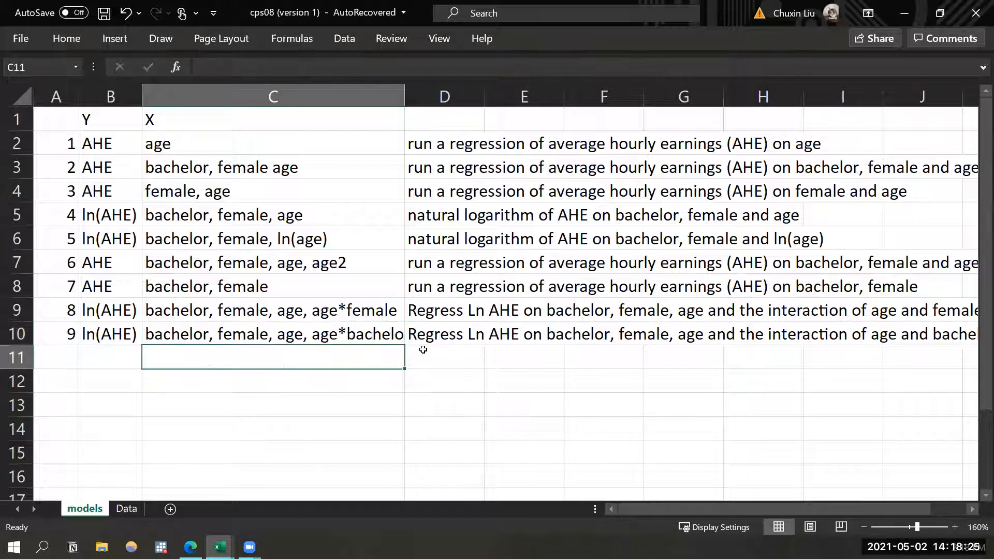
# Fit column C's width to its contents so the regressors of model 9 in C10 display in full.
pyautogui.doubleClick(404, 96)
pyautogui.press('Up')
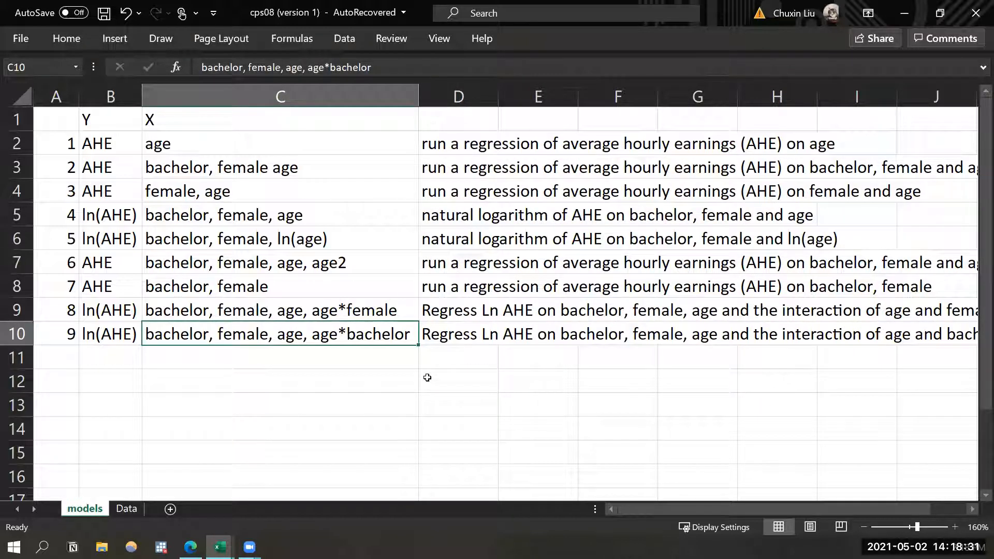
pyautogui.click(428, 377)
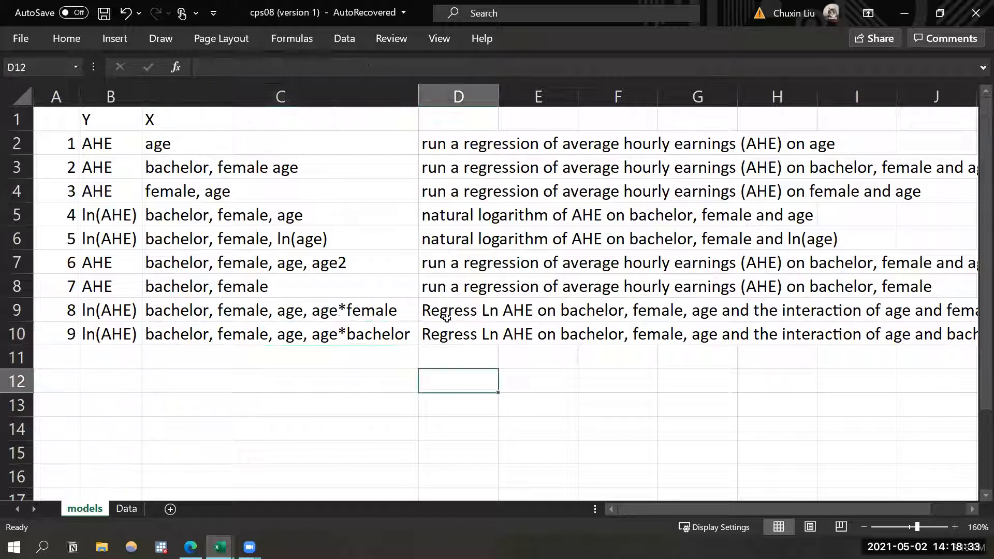
# Check model 1's Y and X in B2:C2 and give the ahe header in A1 of the Data sheet a yellow fill.
pyautogui.click(264, 164)
pyautogui.click(237, 140)
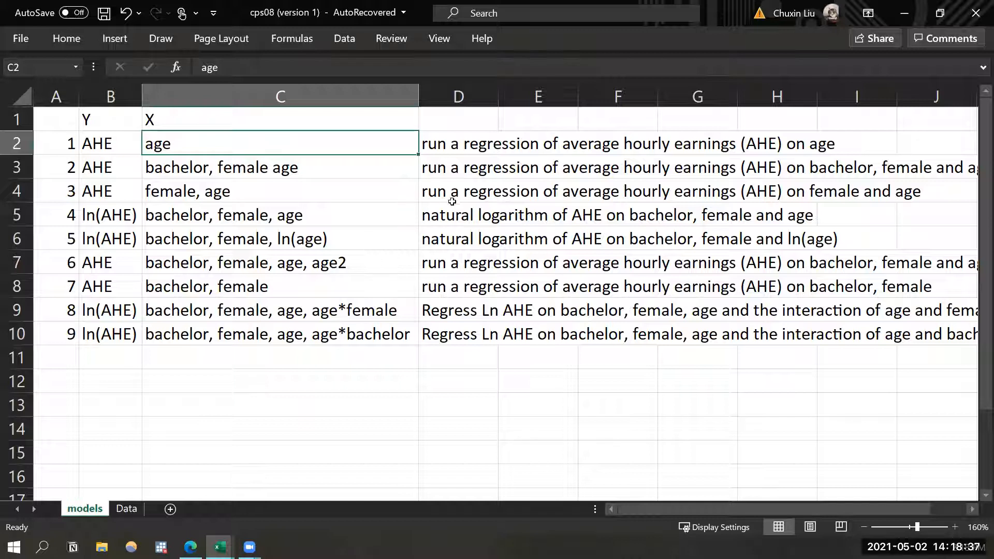
pyautogui.click(122, 144)
pyautogui.keyDown('shift'); pyautogui.click(180, 141); pyautogui.keyUp('shift')
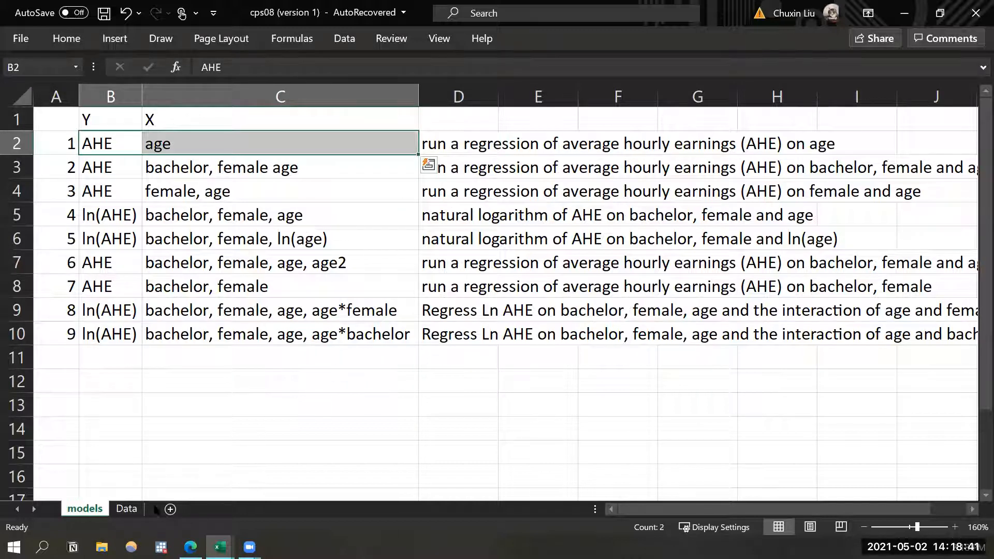
pyautogui.click(126, 509)
pyautogui.click(77, 103)
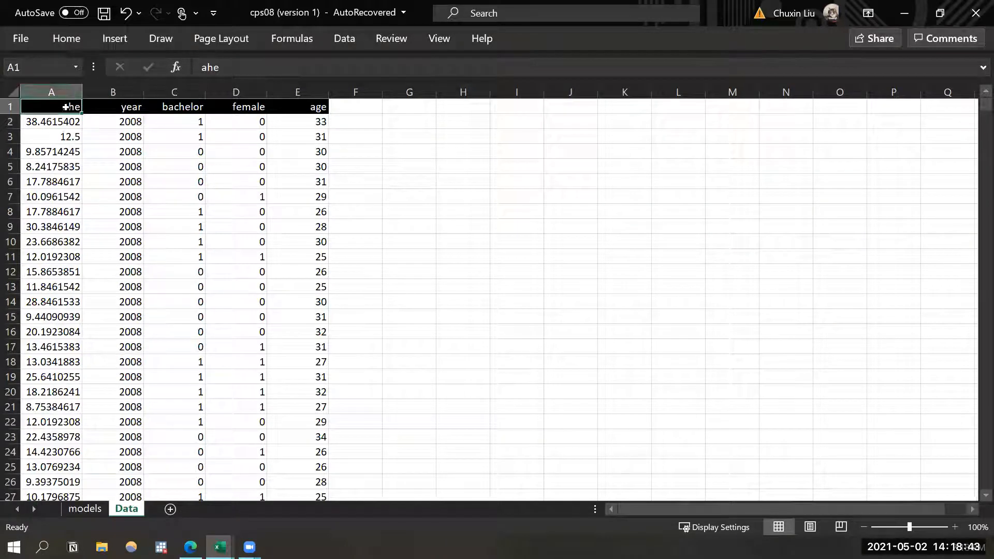
pyautogui.click(67, 39)
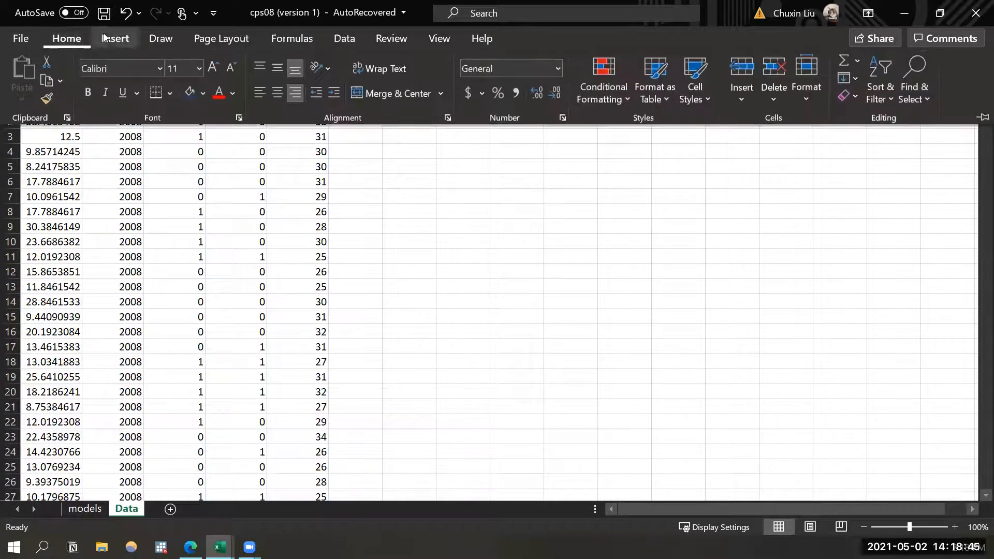
pyautogui.click(203, 94)
pyautogui.click(229, 239)
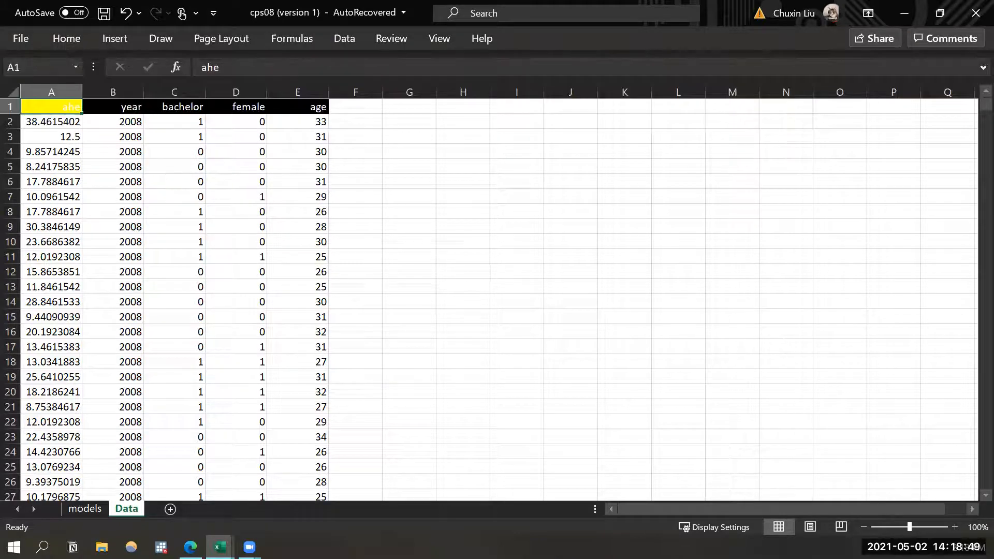
# Give the age header in E1 a dark blue fill to mark it as model 1's regressor.
pyautogui.click(290, 106)
pyautogui.click(67, 39)
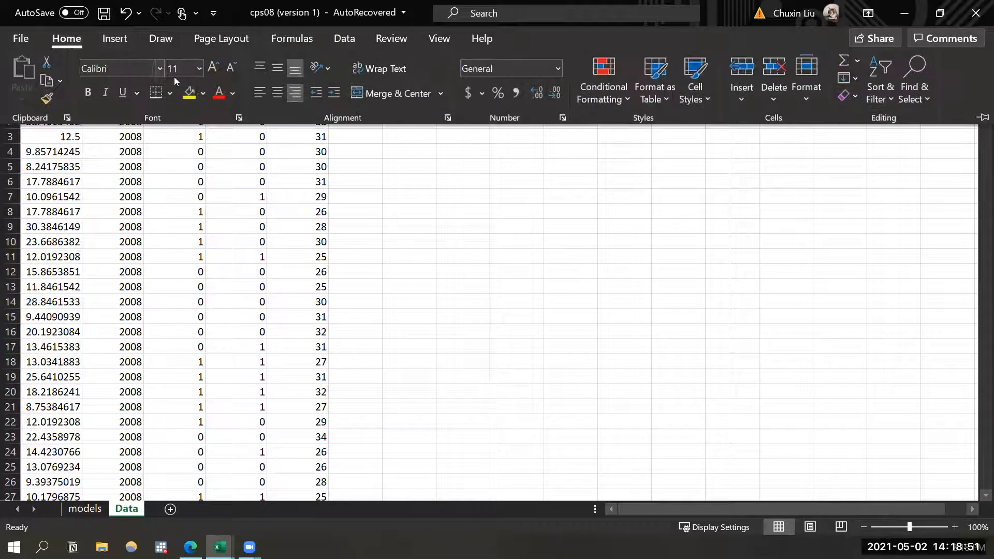
pyautogui.click(203, 94)
pyautogui.click(230, 134)
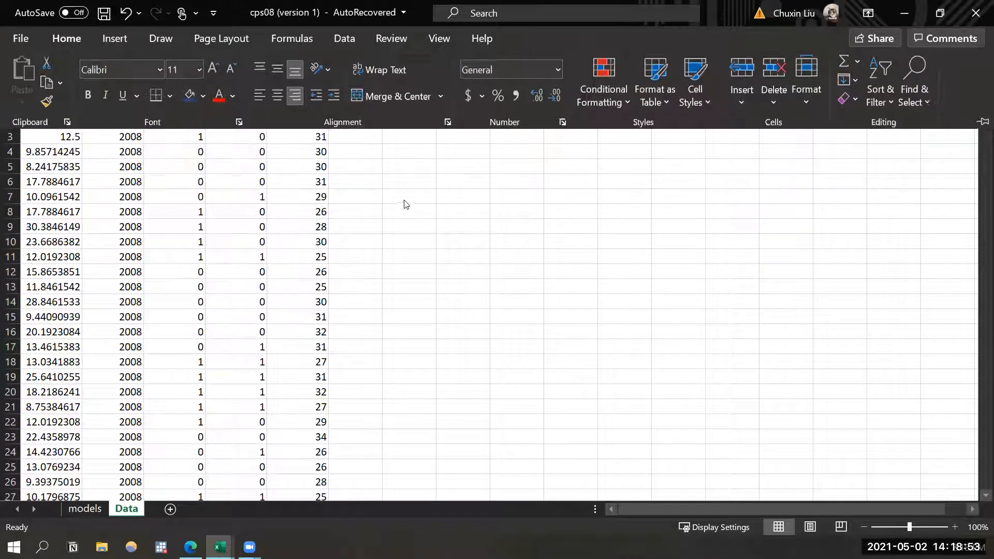
pyautogui.click(317, 151)
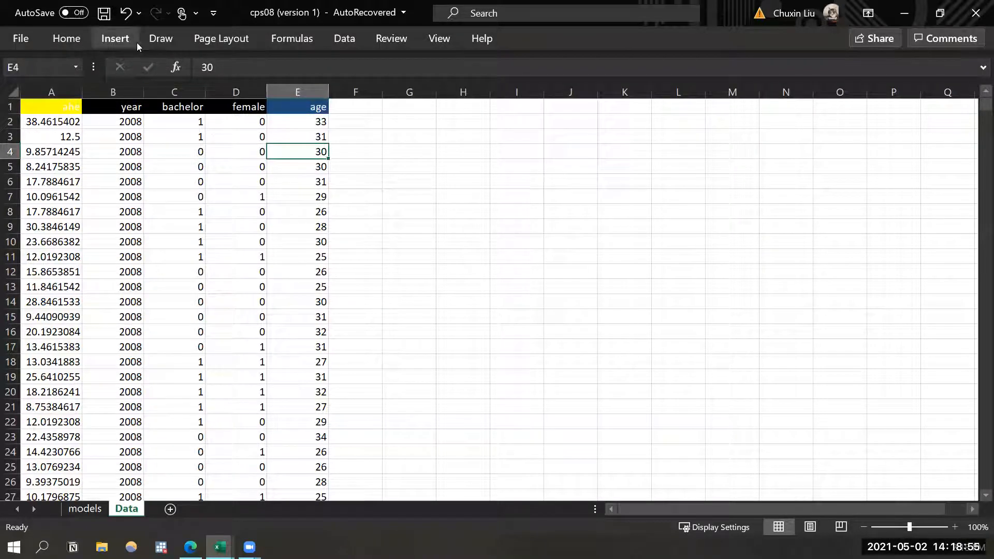
pyautogui.click(311, 210)
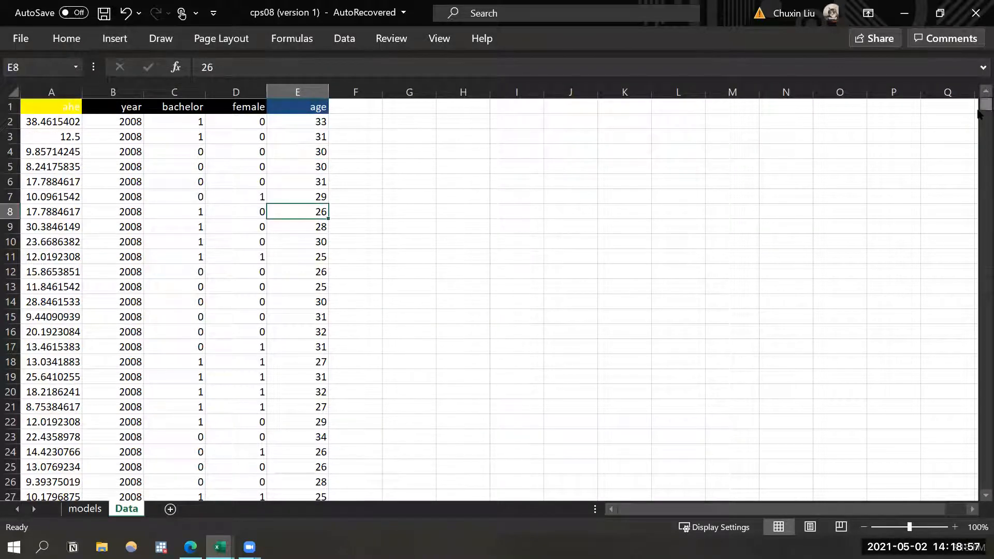
# Examine the Data sheet from its first observation to its last filled row to find where the data ends.
pyautogui.click(65, 181)
pyautogui.click(49, 124)
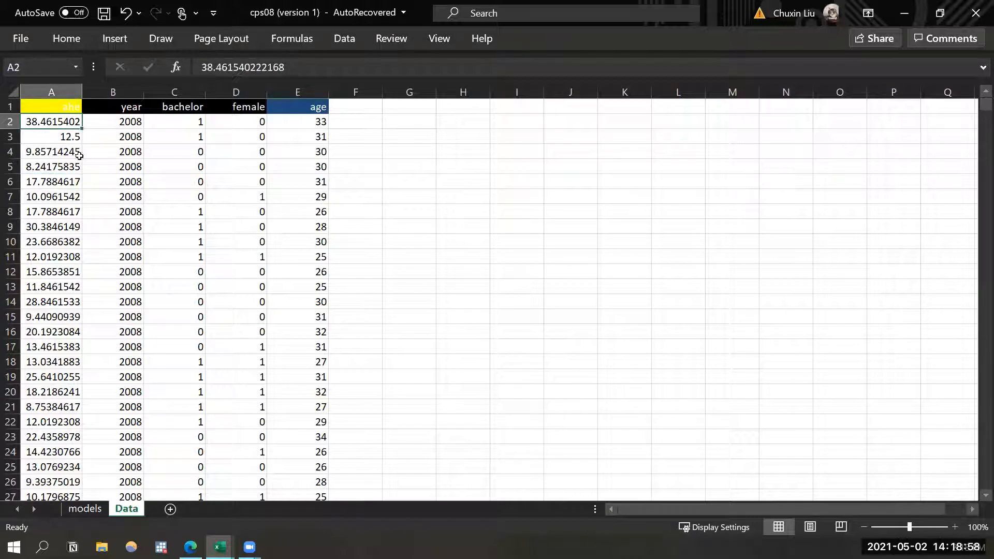
pyautogui.click(125, 150)
pyautogui.moveTo(980, 107); pyautogui.dragTo(980, 490)
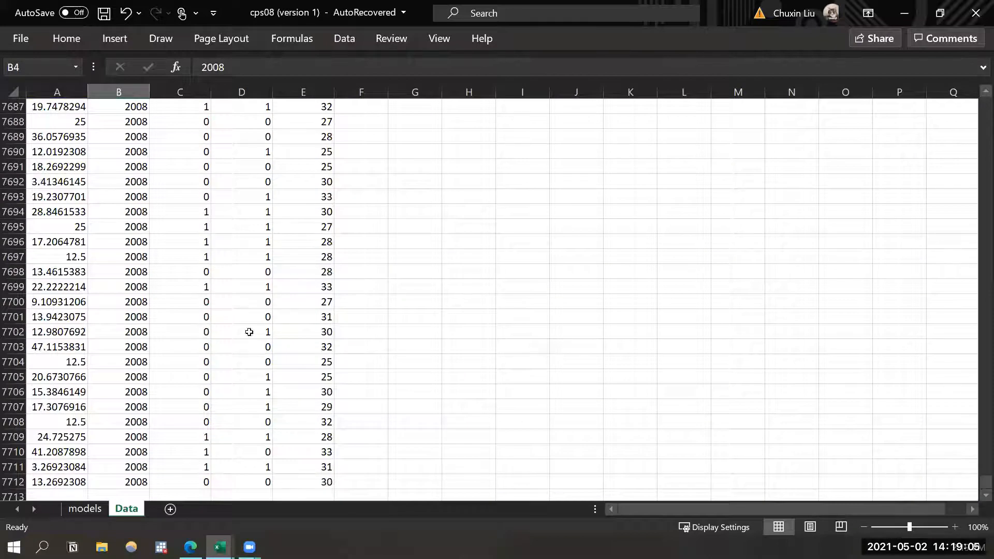
pyautogui.click(52, 483)
pyautogui.moveTo(103, 481); pyautogui.dragTo(167, 481)
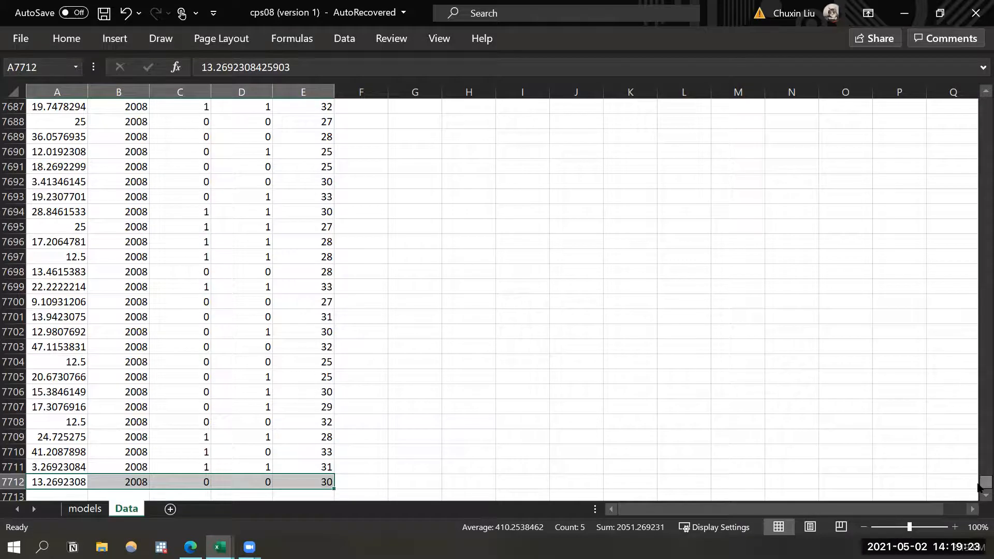
pyautogui.scroll(20, 972, 269)
pyautogui.moveTo(970, 266); pyautogui.dragTo(978, 101)
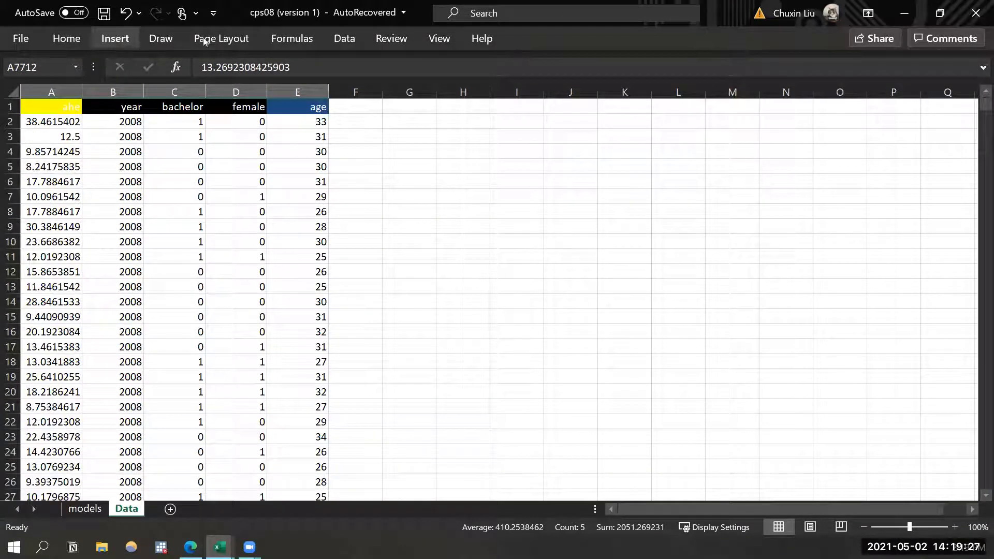
# Start the Regression analysis tool and set the Input Y Range to $A$2:$A$7712.
pyautogui.click(343, 44)
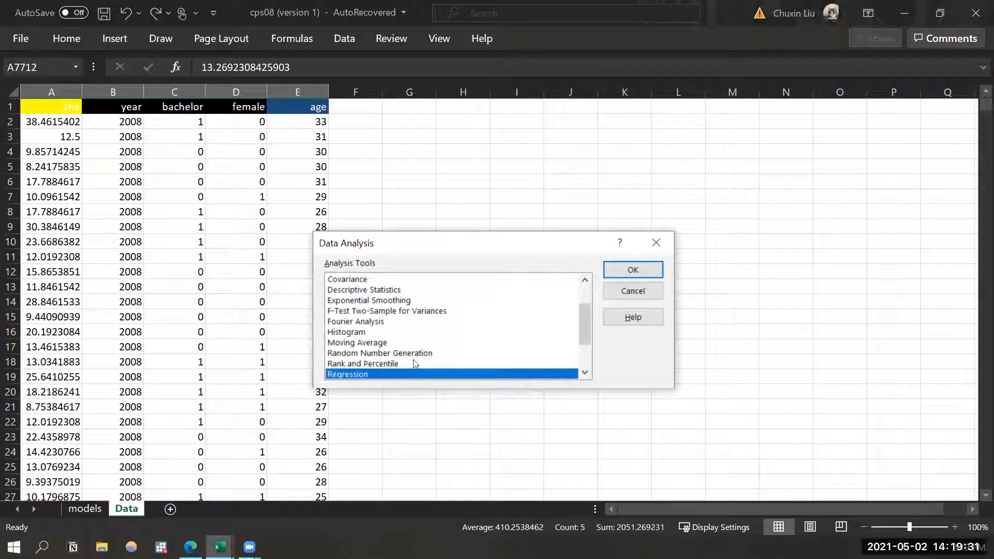
pyautogui.click(611, 274)
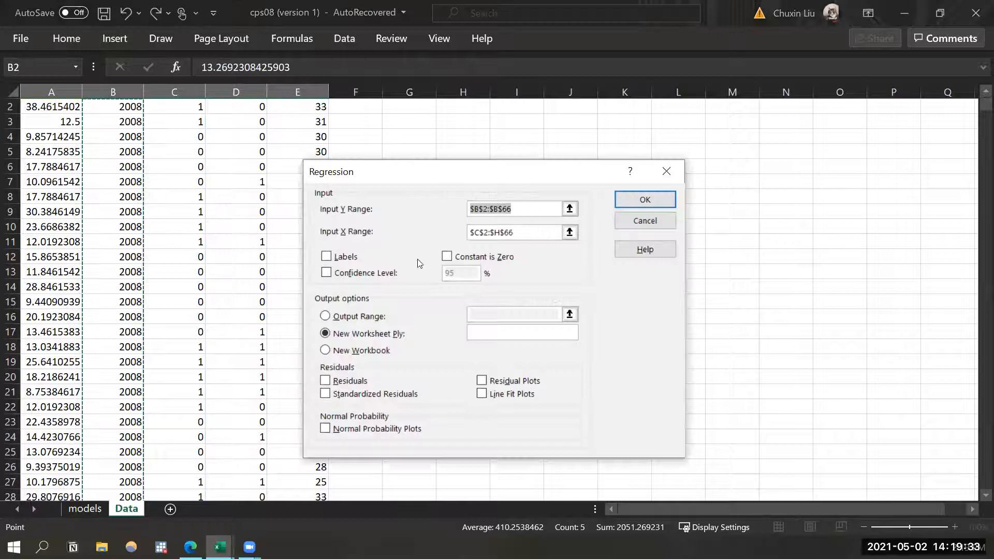
pyautogui.click(482, 209)
pyautogui.write('A')
pyautogui.moveTo(495, 209); pyautogui.dragTo(500, 209)
pyautogui.write('a')
pyautogui.press('BackSpace')
pyautogui.write('A$')
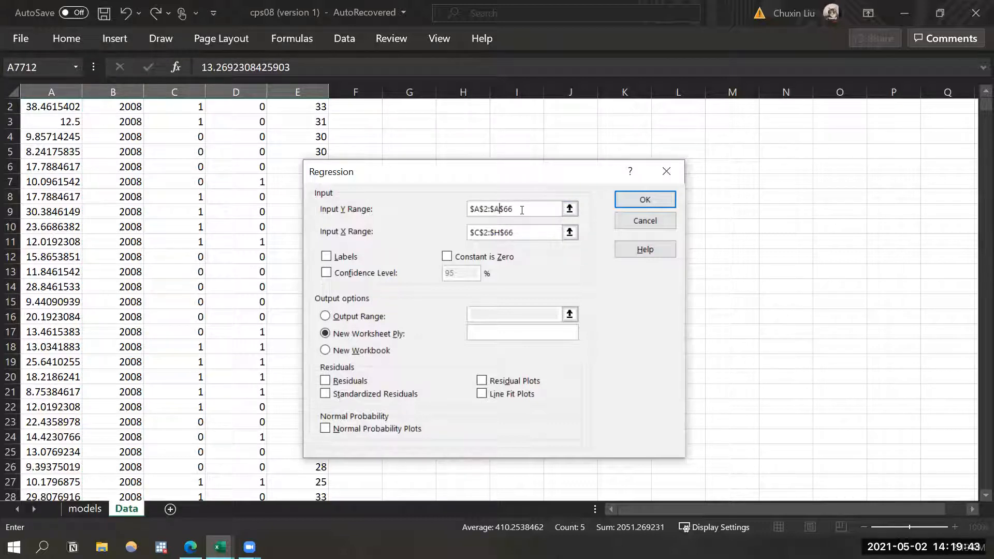
pyautogui.write('7712')
pyautogui.scroll(1, 982, 106)
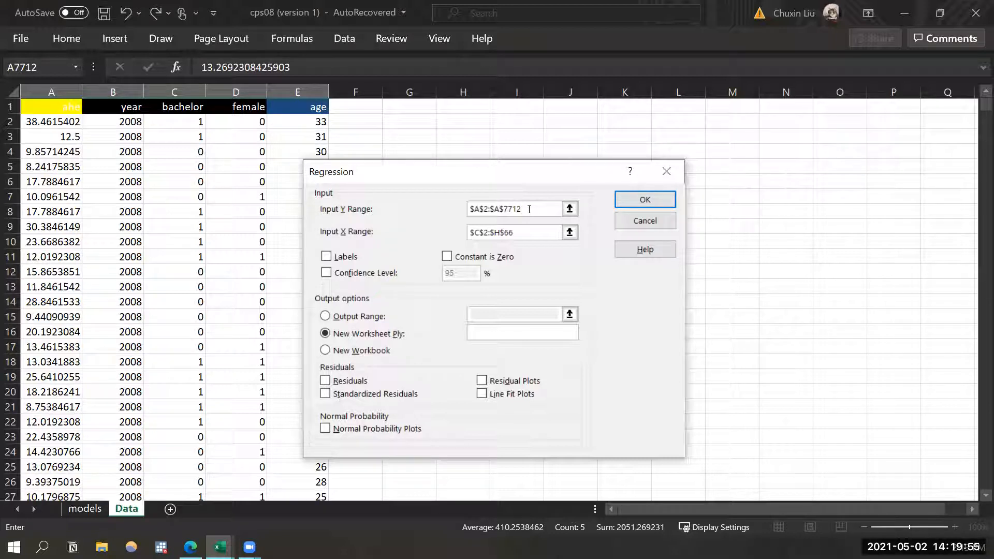
# Reuse the Y range for the Input X Range, change it to $E$2:$E$7712, and run the regression to a new worksheet.
pyautogui.moveTo(529, 209); pyautogui.dragTo(470, 209)
pyautogui.hotkey('ctrl', 'c')
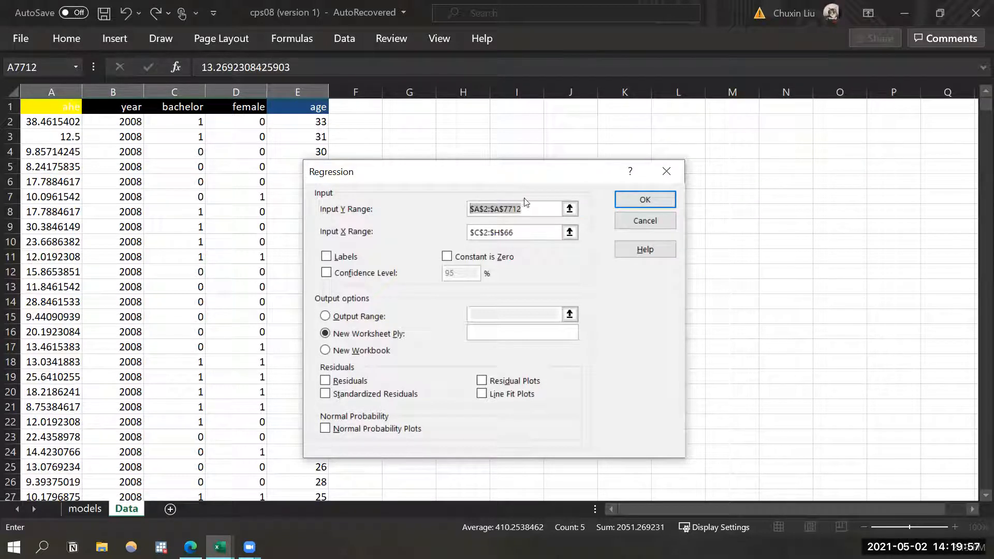
pyautogui.moveTo(524, 232); pyautogui.dragTo(441, 226)
pyautogui.hotkey('ctrl', 'v')
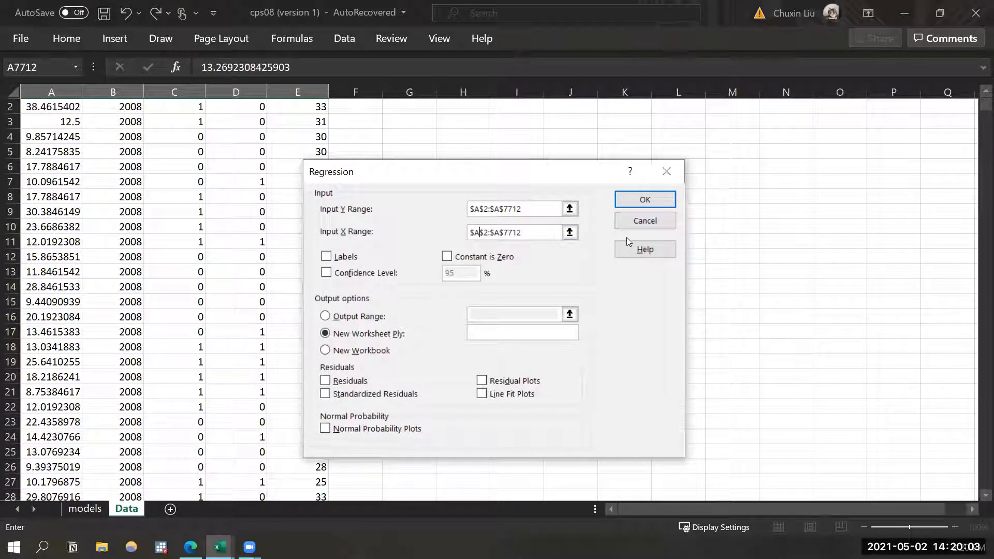
pyautogui.press('BackSpace')
pyautogui.write('e')
pyautogui.press('BackSpace')
pyautogui.write('E')
pyautogui.click(499, 232)
pyautogui.press('BackSpace')
pyautogui.write('E')
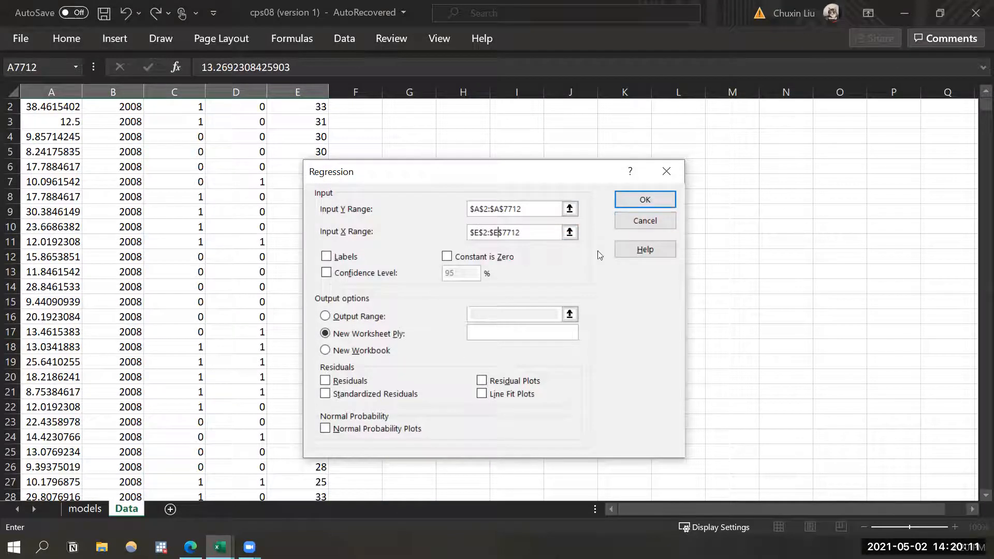
pyautogui.click(656, 203)
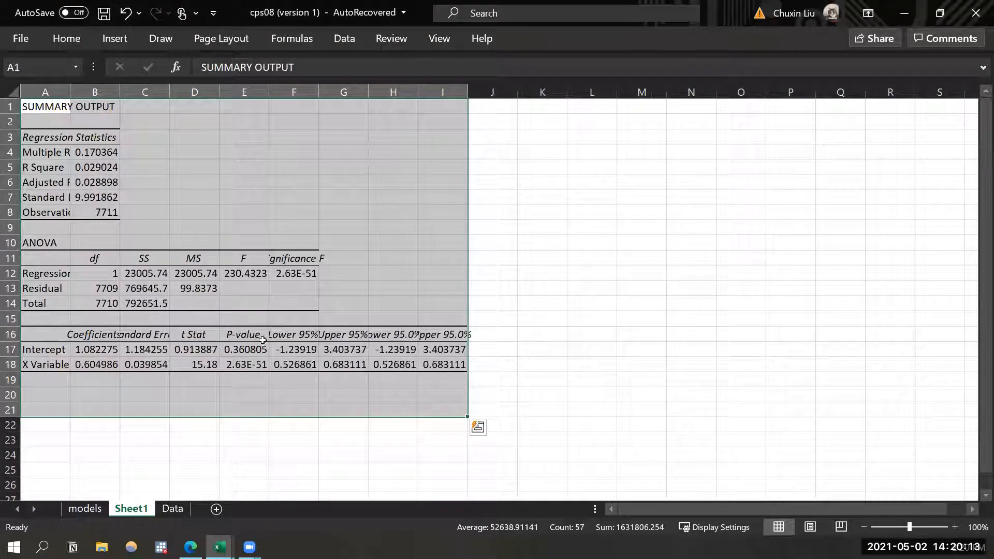
# Fit the widths of columns A to G in the regression summary output to their contents.
pyautogui.click(163, 172)
pyautogui.moveTo(45, 91); pyautogui.dragTo(366, 91)
pyautogui.doubleClick(368, 88)
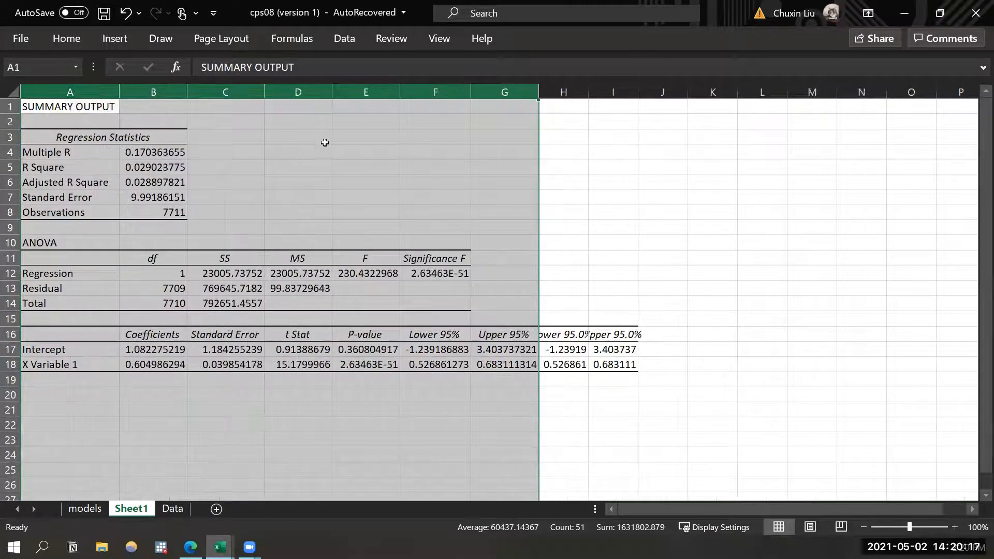
pyautogui.click(322, 150)
# Rename the X Variable 1 label in A18 of the coefficient table to "age".
pyautogui.click(234, 288)
pyautogui.click(96, 338)
pyautogui.click(85, 352)
pyautogui.click(86, 365)
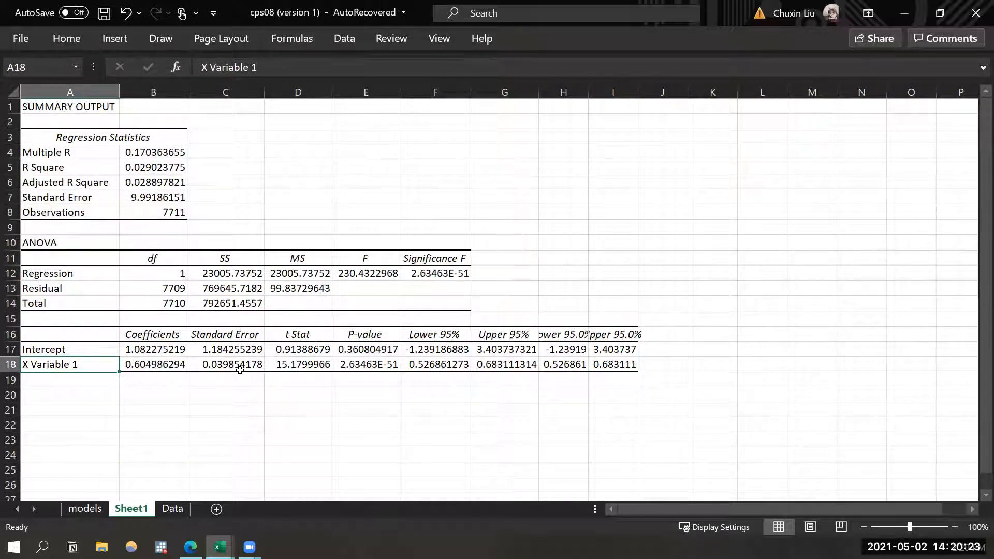
pyautogui.write('age')
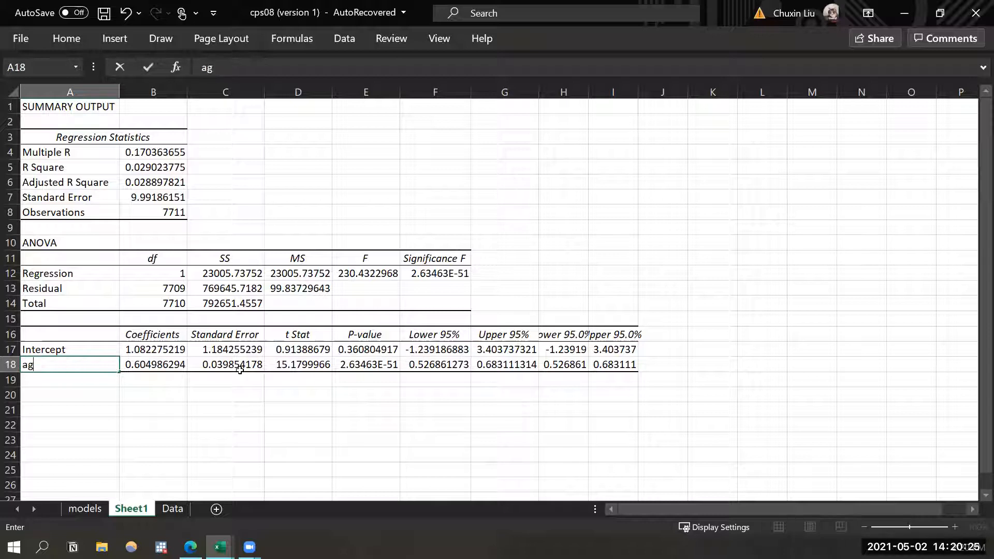
pyautogui.press('Return')
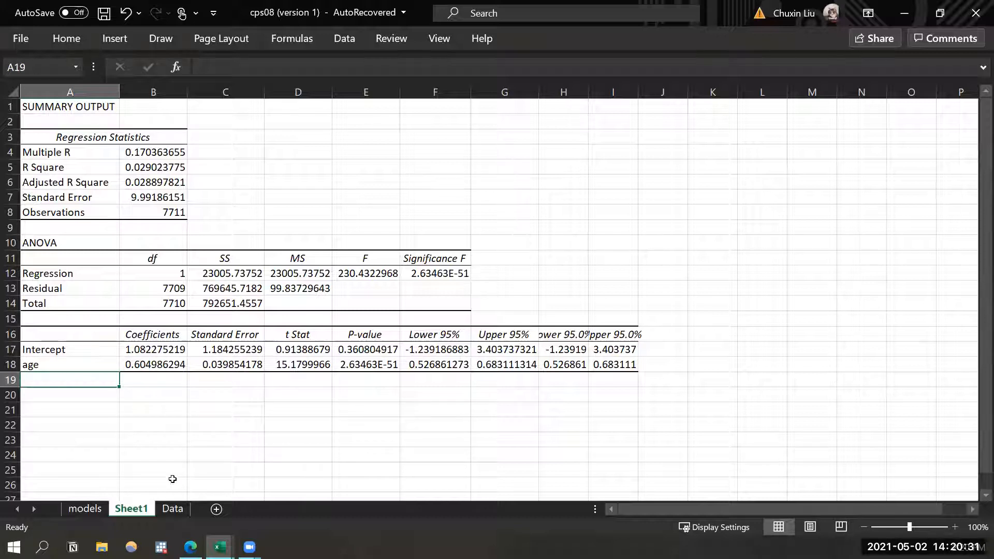
# Add the missing comma to model 2's regressors in C3 of the models sheet so they read "bachelor, female, age".
pyautogui.click(92, 511)
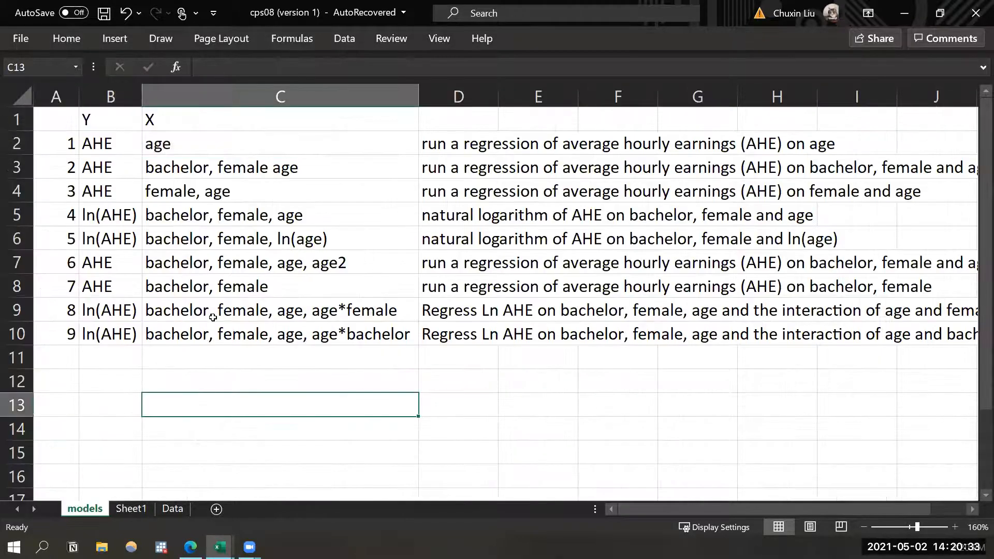
pyautogui.click(231, 166)
pyautogui.moveTo(120, 169); pyautogui.dragTo(236, 168)
pyautogui.click(254, 173)
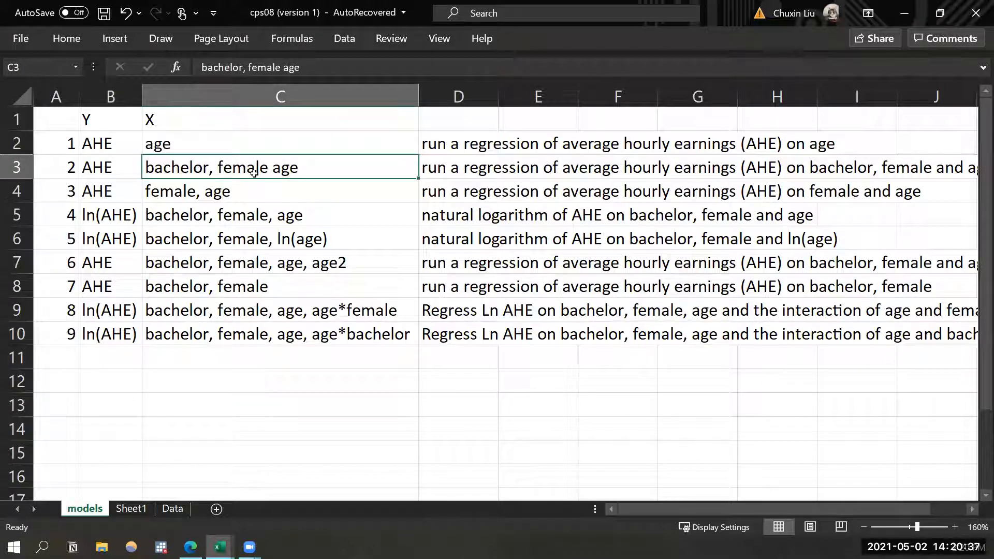
pyautogui.doubleClick(270, 168)
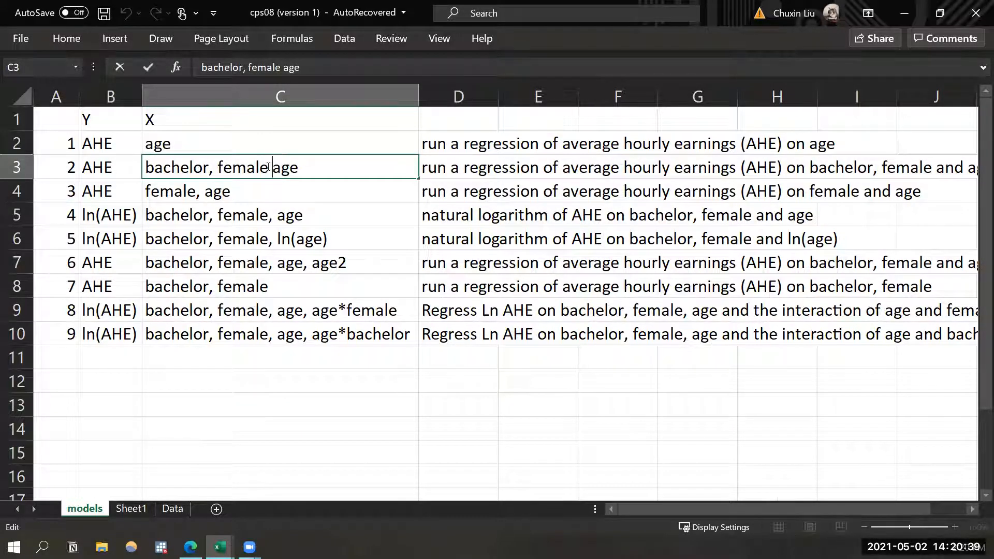
pyautogui.write(',')
pyautogui.press('Return')
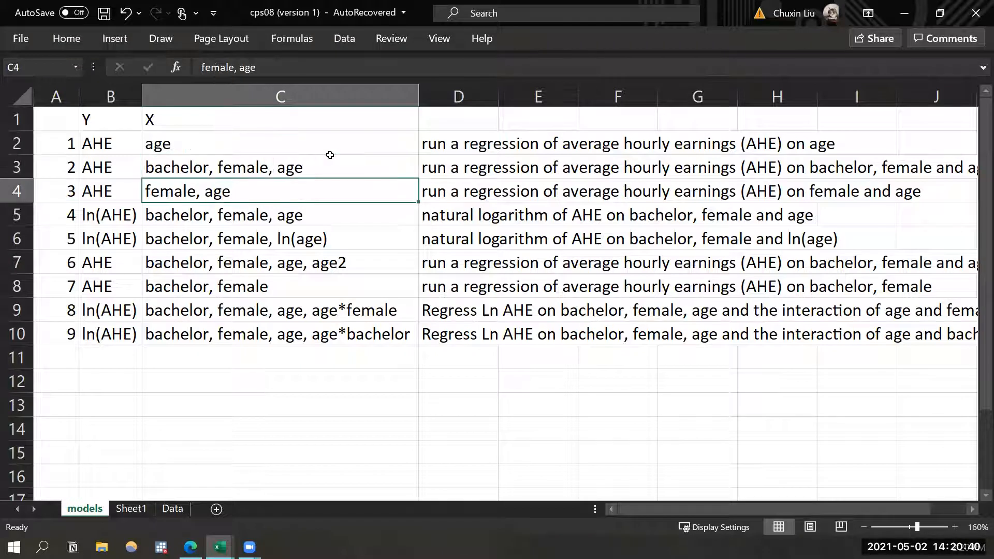
# In the Data sheet, fill the bachelor, female and age headers in C1:E1 dark blue and select columns C to E.
pyautogui.click(172, 510)
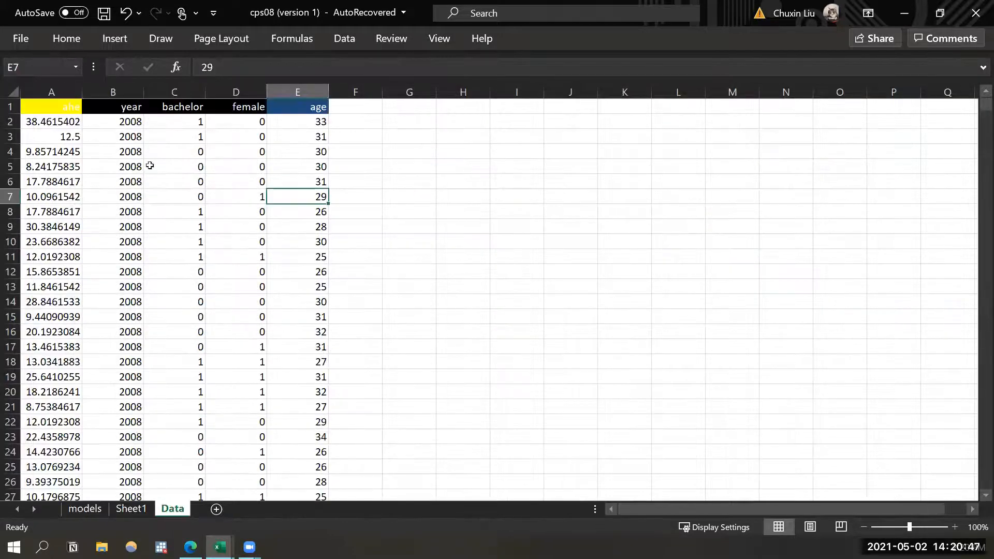
pyautogui.click(171, 123)
pyautogui.moveTo(173, 106); pyautogui.dragTo(288, 107)
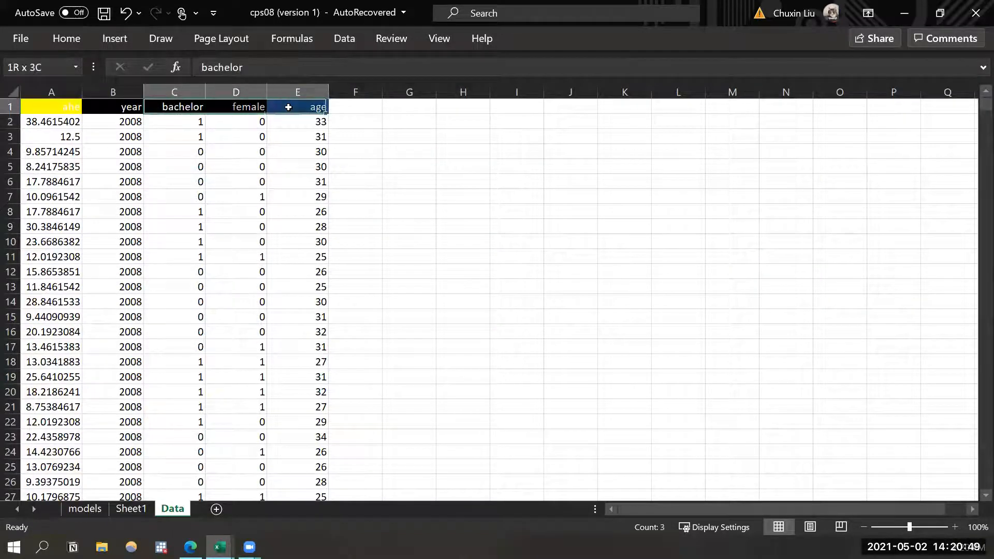
pyautogui.click(66, 38)
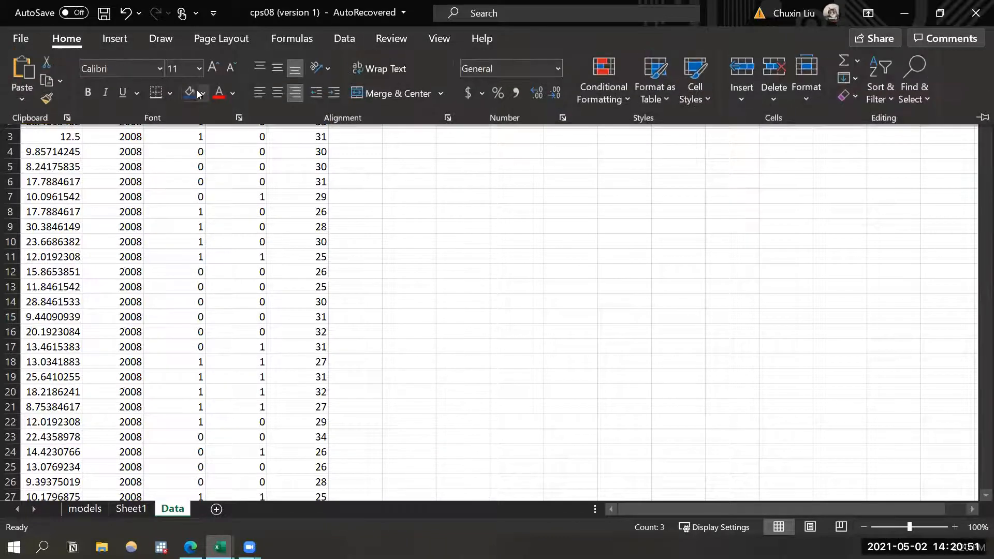
pyautogui.press('Escape')
pyautogui.moveTo(176, 94); pyautogui.dragTo(312, 97)
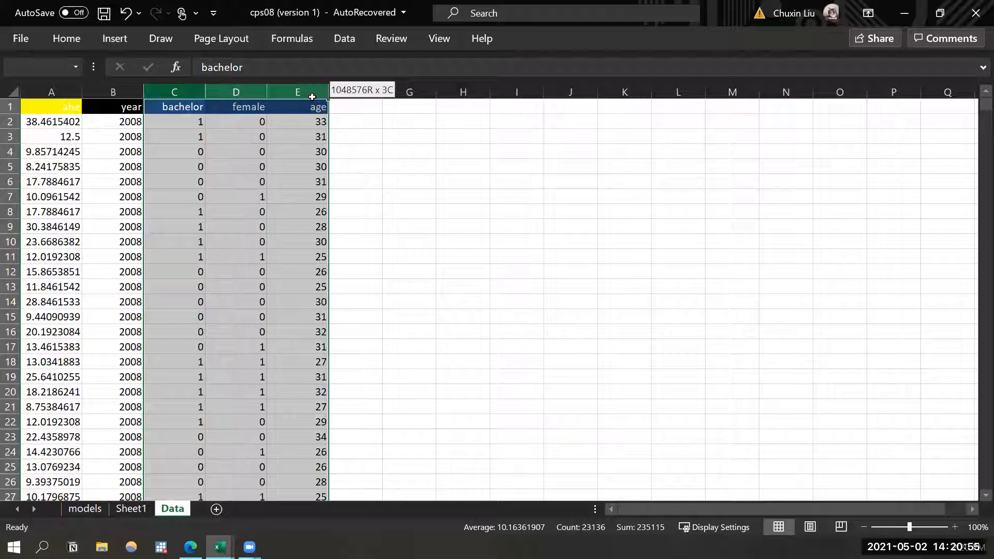
# Examine the dependent variable values in column A and the regressor values in columns C to E of the Data sheet.
pyautogui.moveTo(312, 97); pyautogui.dragTo(312, 97)
pyautogui.click(297, 136)
pyautogui.moveTo(77, 121); pyautogui.dragTo(81, 243)
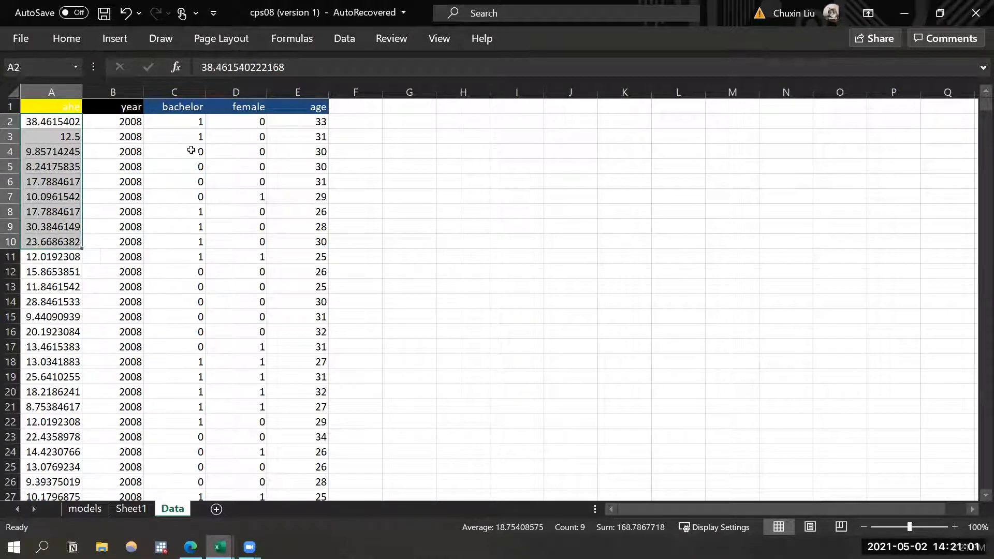
pyautogui.click(195, 151)
pyautogui.click(173, 120)
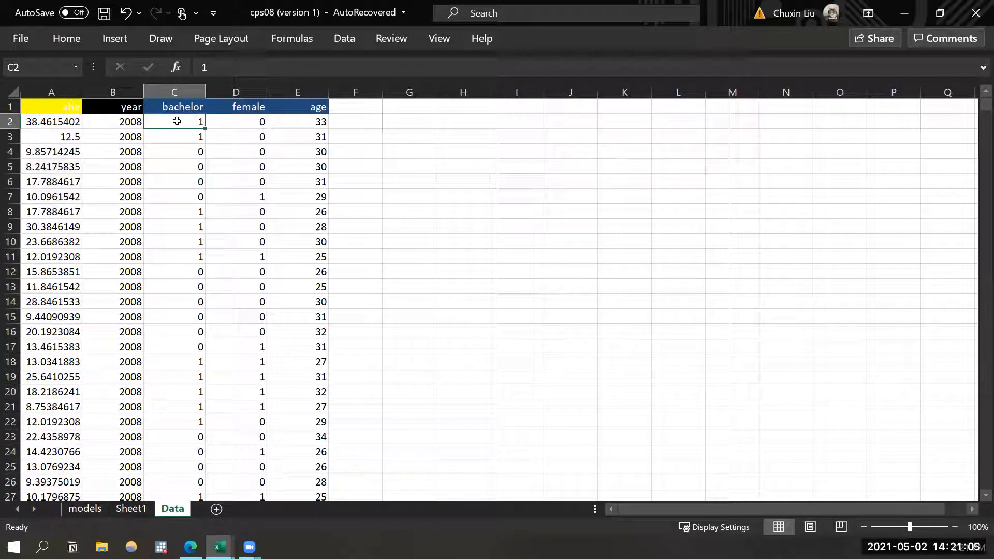
pyautogui.moveTo(177, 120); pyautogui.dragTo(327, 236)
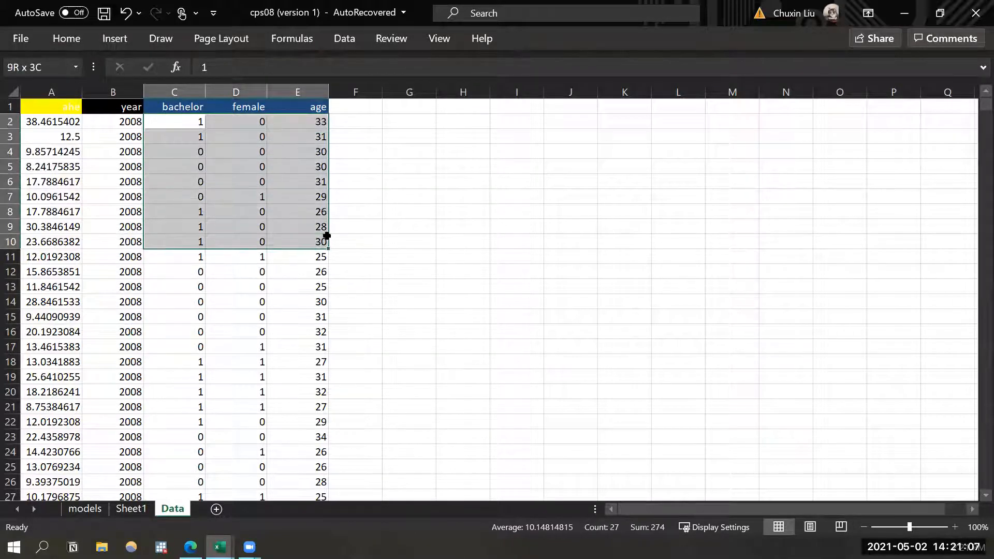
pyautogui.click(344, 196)
# Run the Regression tool for model 2 with Y range $A$2:$A$7712 and X range $C$2:$E$7712, output to a new worksheet.
pyautogui.click(362, 37)
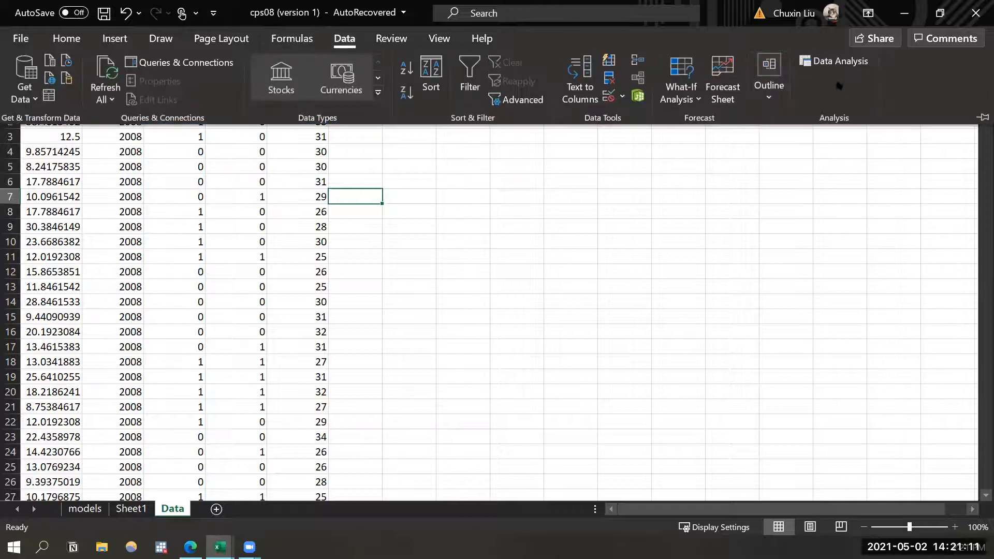
pyautogui.click(917, 62)
pyautogui.click(633, 270)
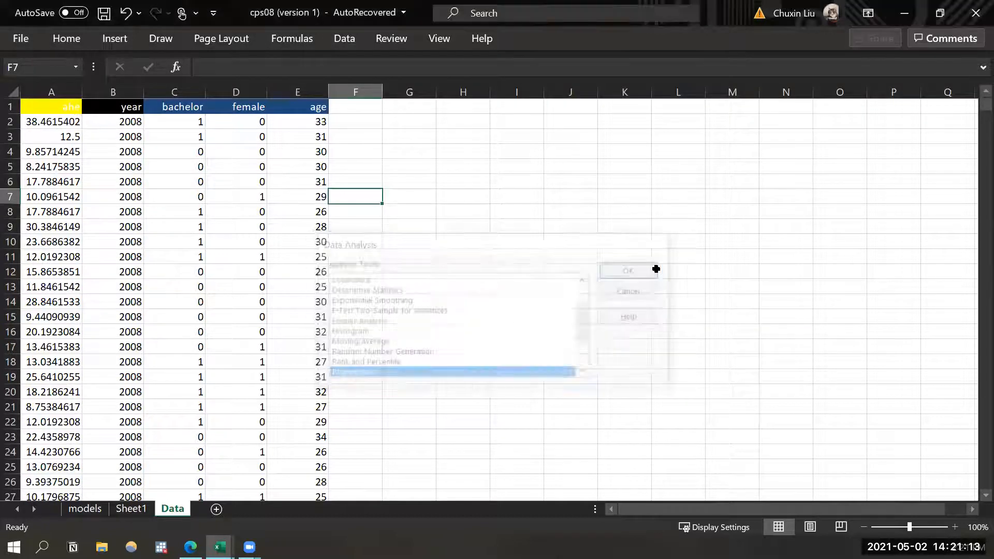
pyautogui.click(985, 89)
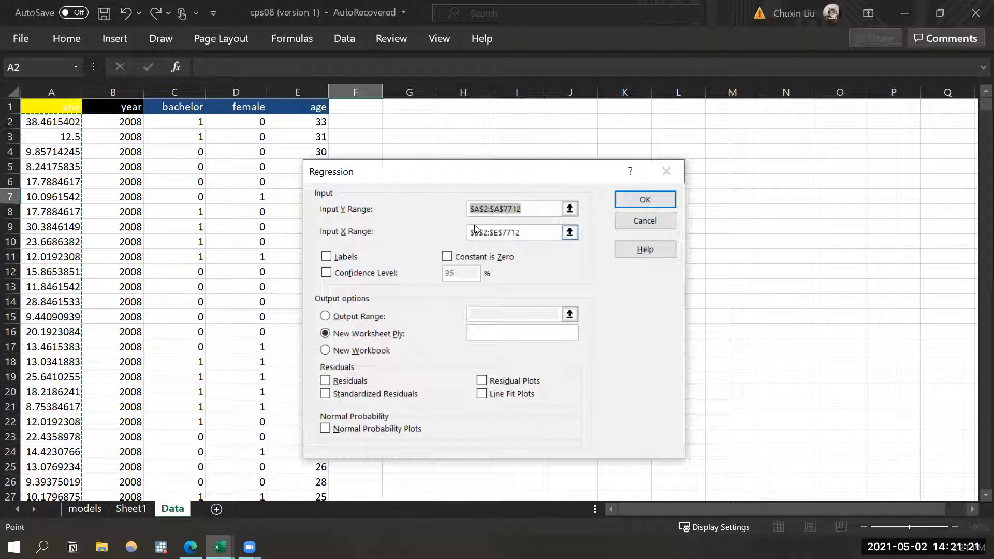
pyautogui.click(497, 233)
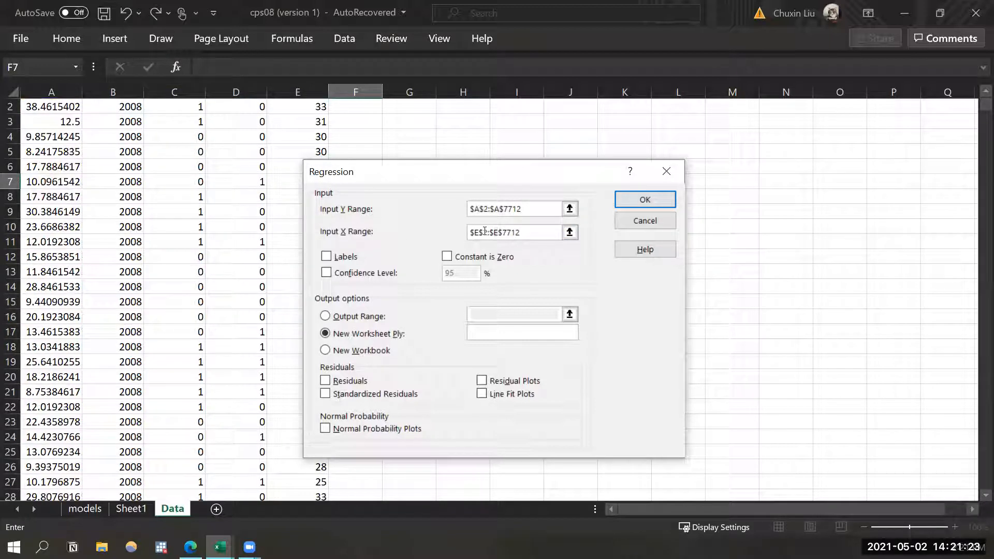
pyautogui.press('BackSpace')
pyautogui.write('C')
pyautogui.click(634, 201)
# Fit the widths of columns A to G in model 2's summary output to their contents.
pyautogui.click(342, 289)
pyautogui.moveTo(45, 92)
pyautogui.mouseDown()
pyautogui.moveTo(389, 92)
pyautogui.moveTo(399, 83)
pyautogui.moveTo(45, 89)
pyautogui.mouseUp()
pyautogui.doubleClick(368, 95)
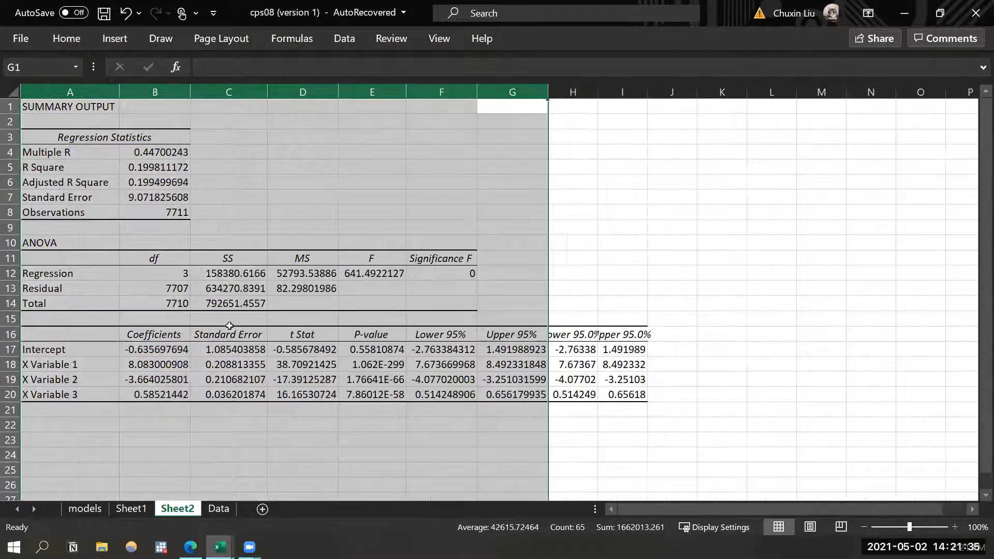
pyautogui.click(183, 375)
# Rename the X Variable labels in A18:A20 of model 2's coefficient table to "bachelor", "female" and "age".
pyautogui.click(57, 366)
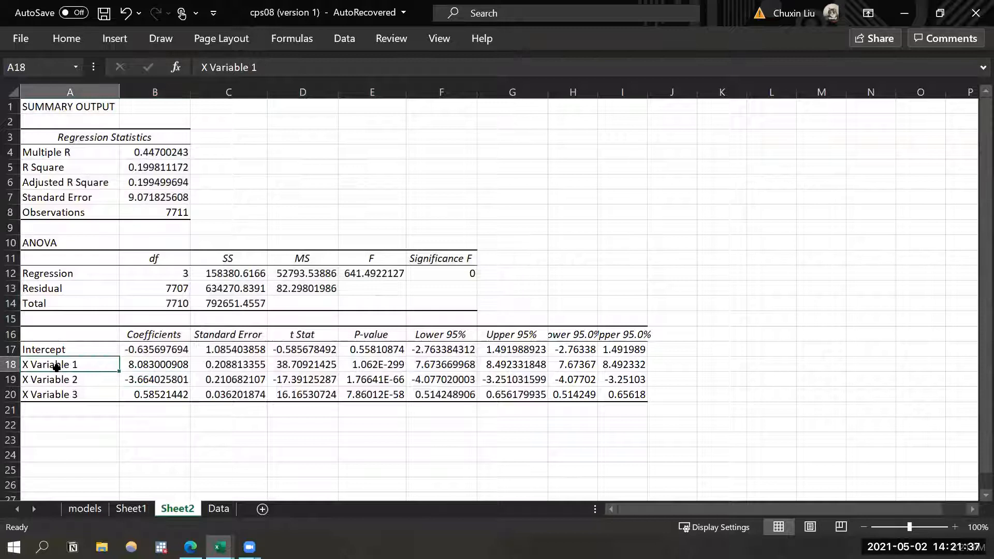
pyautogui.write('bach')
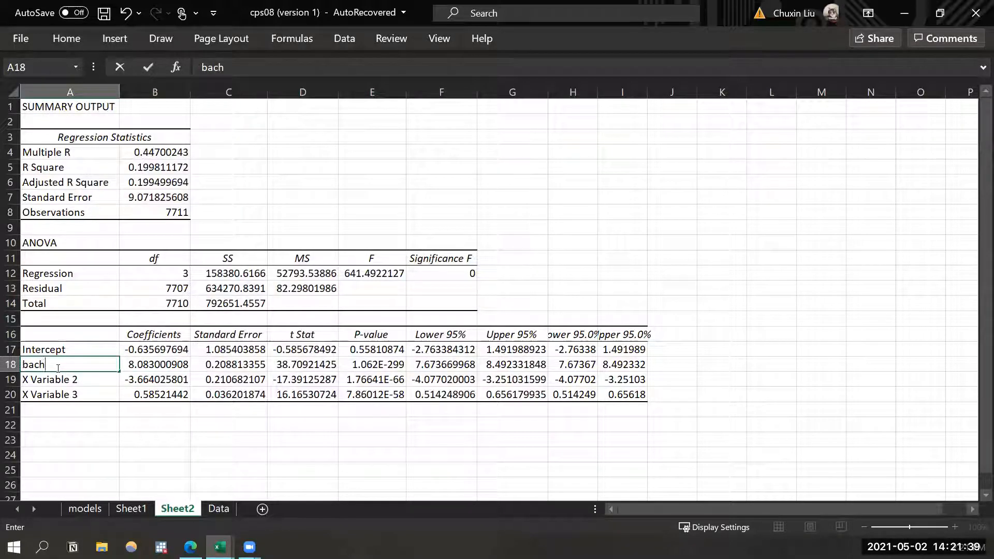
pyautogui.write('elor')
pyautogui.press('Return')
pyautogui.write('female')
pyautogui.press('Return')
pyautogui.write('age')
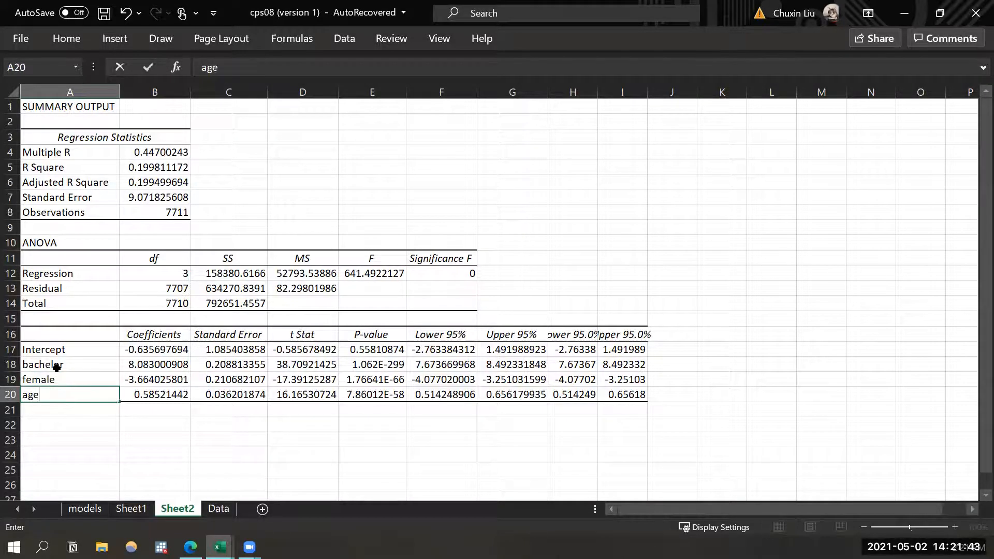
pyautogui.press('Return')
pyautogui.moveTo(57, 368); pyautogui.dragTo(61, 394)
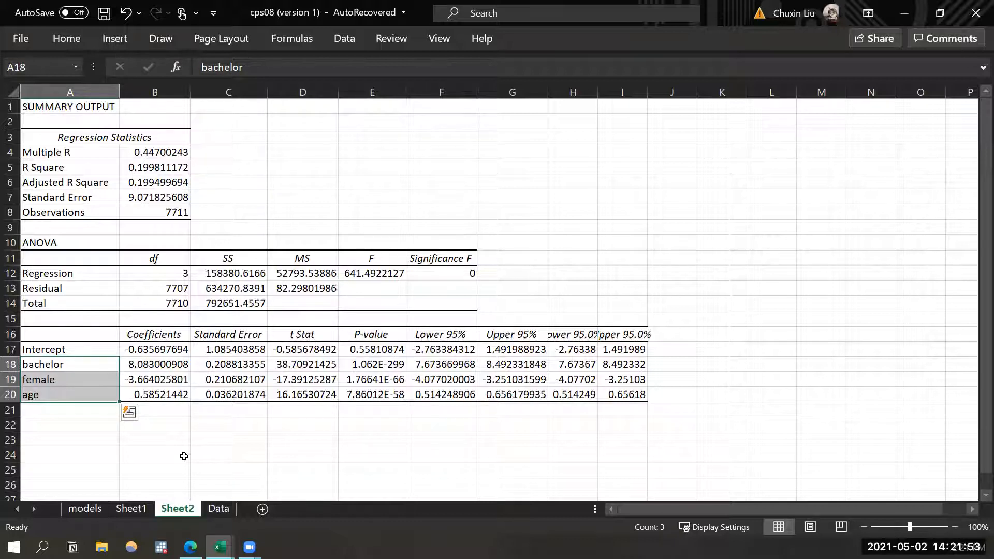
# Check model 3's regressors in the models sheet and fill the bachelor header in C1 of the Data sheet black.
pyautogui.click(85, 508)
pyautogui.click(275, 185)
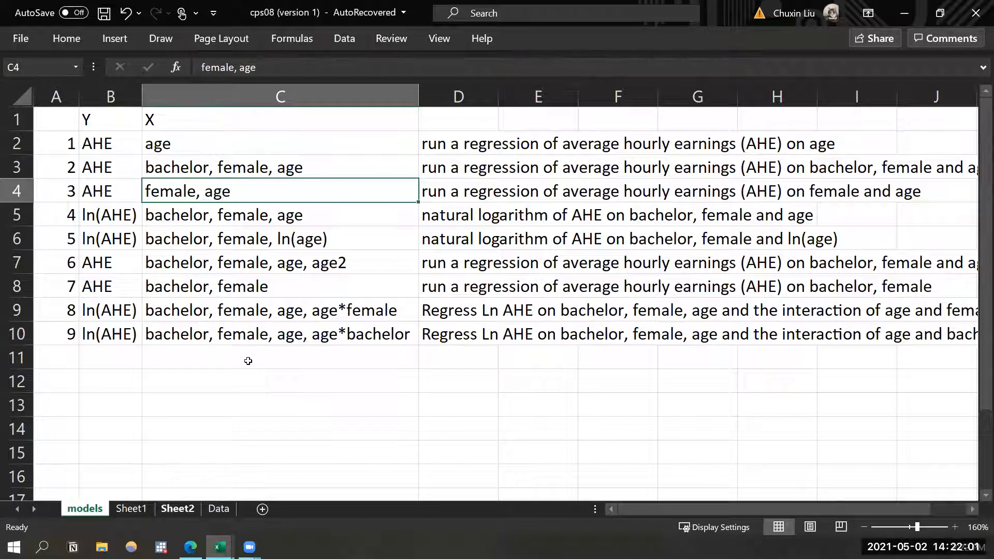
pyautogui.click(219, 509)
pyautogui.scroll(1, 248, 361)
pyautogui.click(199, 176)
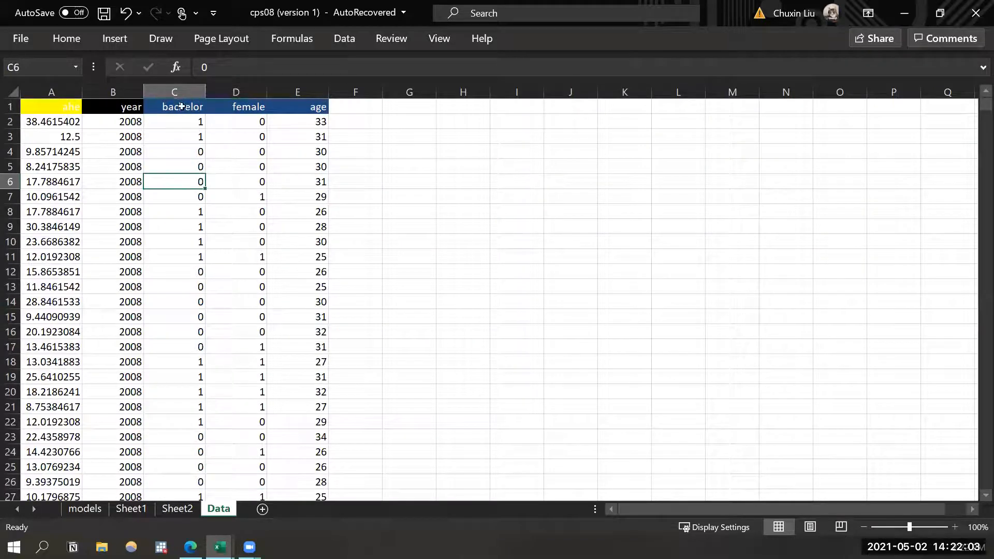
pyautogui.click(182, 106)
pyautogui.click(66, 38)
pyautogui.click(203, 93)
pyautogui.click(202, 134)
pyautogui.click(252, 117)
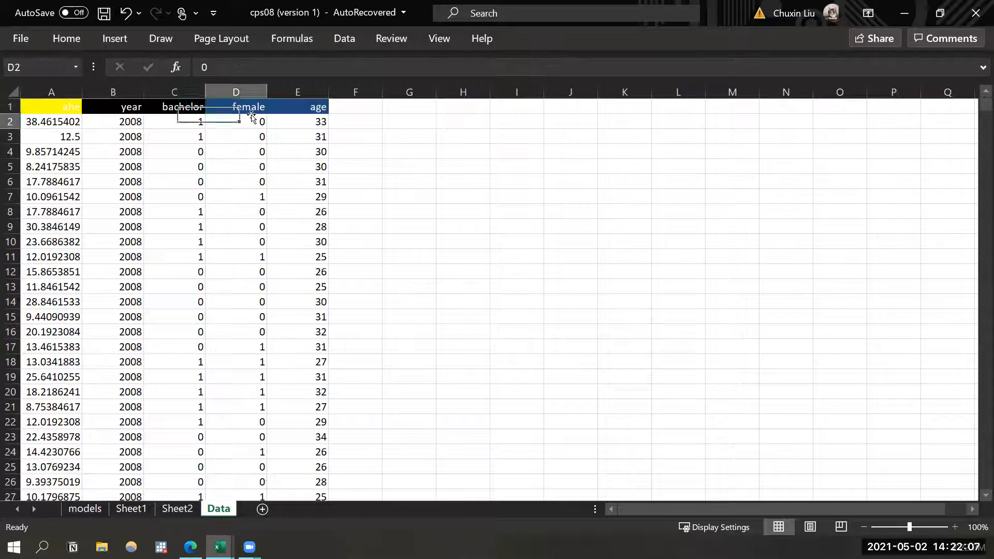
# Run the Regression tool for model 3 with Y range $A$2:$A$7712 and X range $D$2:$E$7712, output to a new worksheet.
pyautogui.click(238, 104)
pyautogui.click(237, 119)
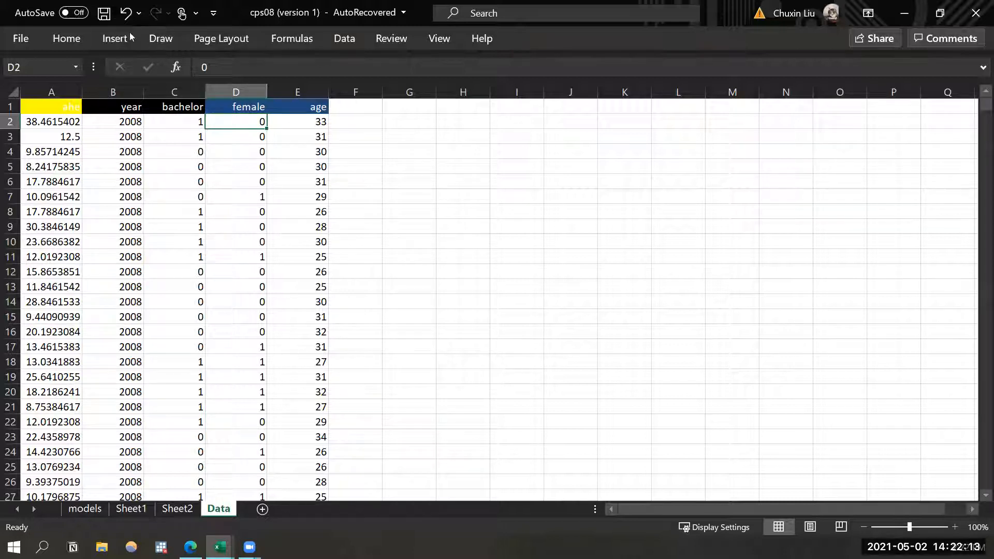
pyautogui.click(343, 43)
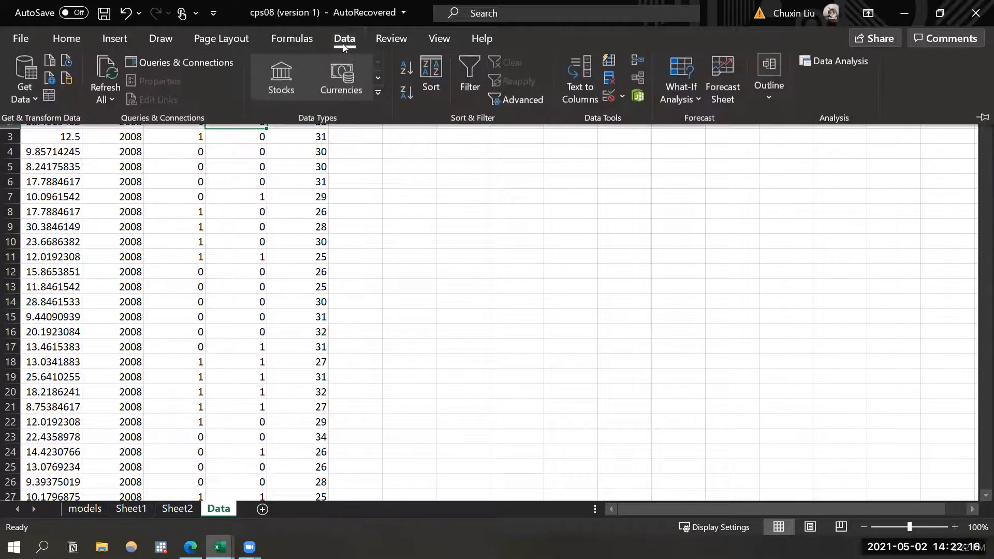
pyautogui.click(804, 62)
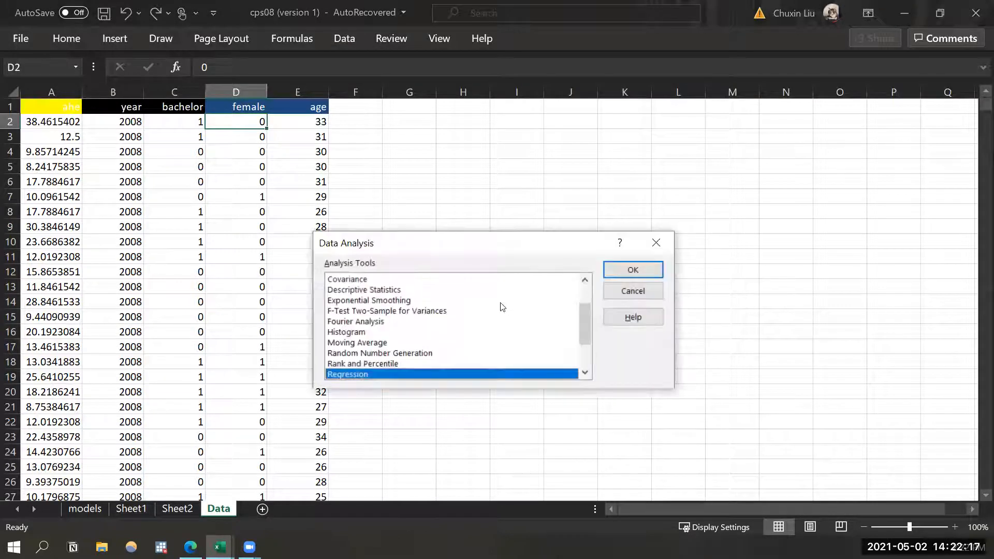
pyautogui.click(623, 270)
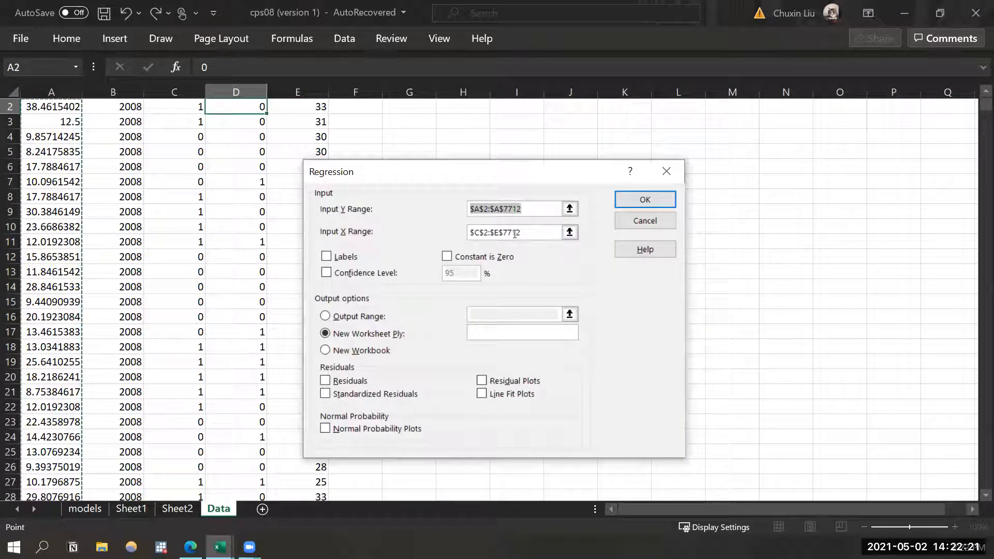
pyautogui.click(515, 233)
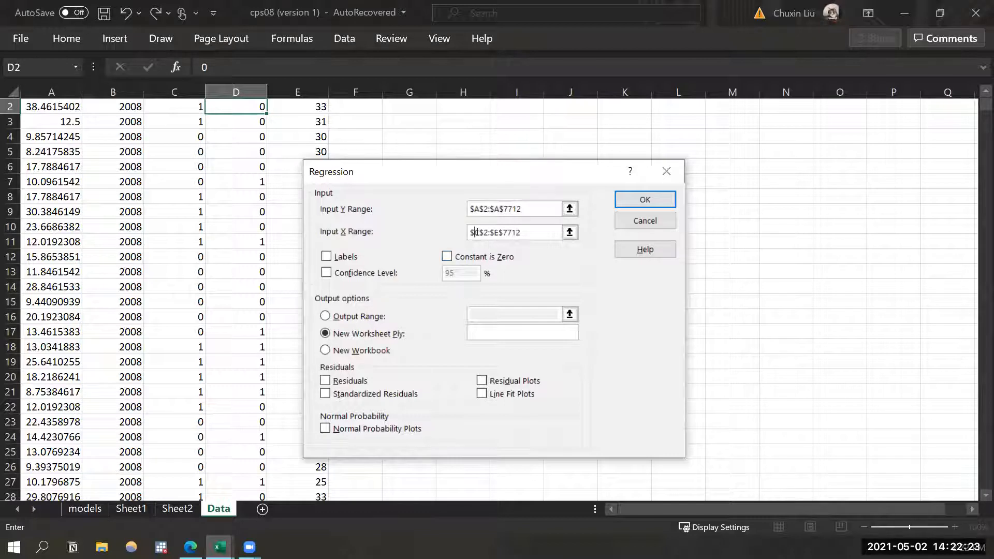
pyautogui.press('BackSpace')
pyautogui.write('D')
pyautogui.click(635, 200)
# Fit the widths of columns A to G in model 3's summary output to their contents.
pyautogui.moveTo(57, 92); pyautogui.dragTo(367, 92)
pyautogui.doubleClick(368, 92)
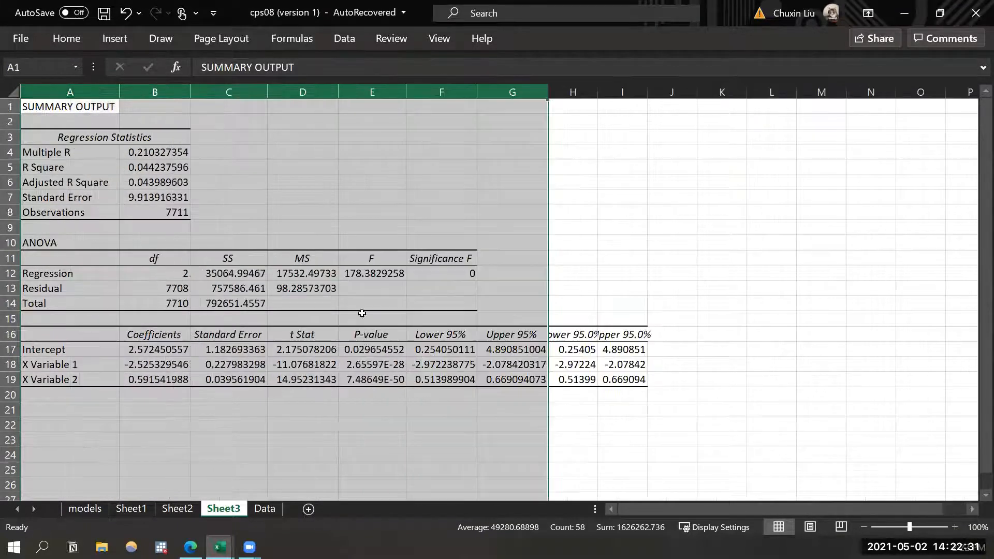
pyautogui.click(362, 334)
# Rename the X Variable labels in A18 and A19 of model 3's coefficient table to "female" and "age".
pyautogui.click(96, 367)
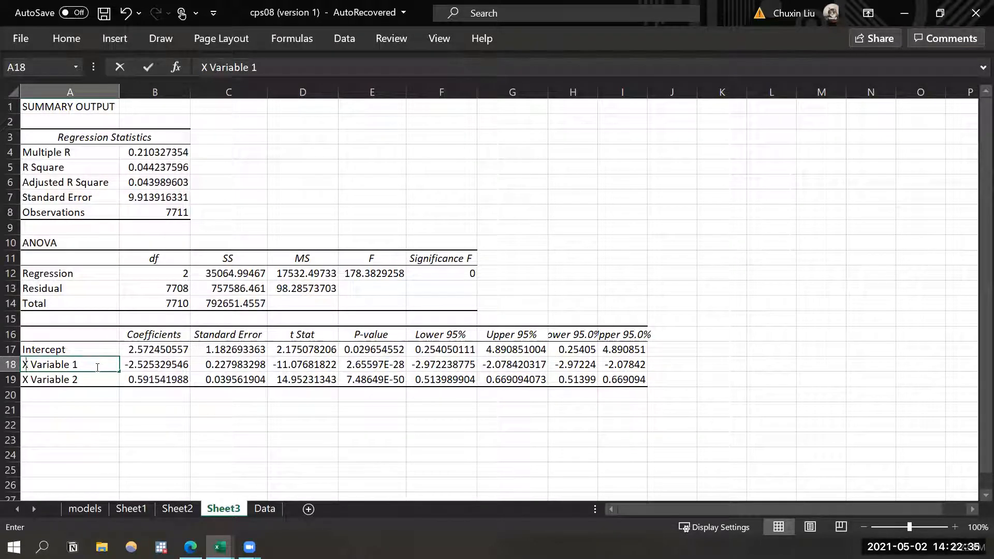
pyautogui.write('female')
pyautogui.press('Return')
pyautogui.press('F2')
pyautogui.press('BackSpace')
pyautogui.press('BackSpace')
pyautogui.press('BackSpace')
pyautogui.press('BackSpace')
pyautogui.press('BackSpace')
pyautogui.press('BackSpace')
pyautogui.press('BackSpace')
pyautogui.press('BackSpace')
pyautogui.press('BackSpace')
pyautogui.press('BackSpace')
pyautogui.press('BackSpace')
pyautogui.press('BackSpace')
pyautogui.write('age')
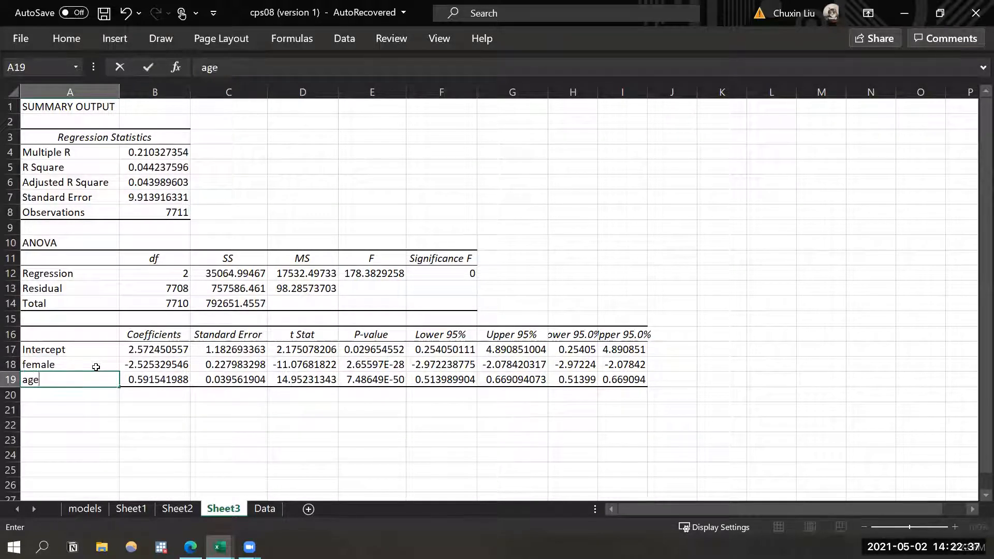
pyautogui.press('Return')
pyautogui.press('Up')
pyautogui.press('Up')
pyautogui.keyDown('shift'); pyautogui.click(99, 379); pyautogui.keyUp('shift')
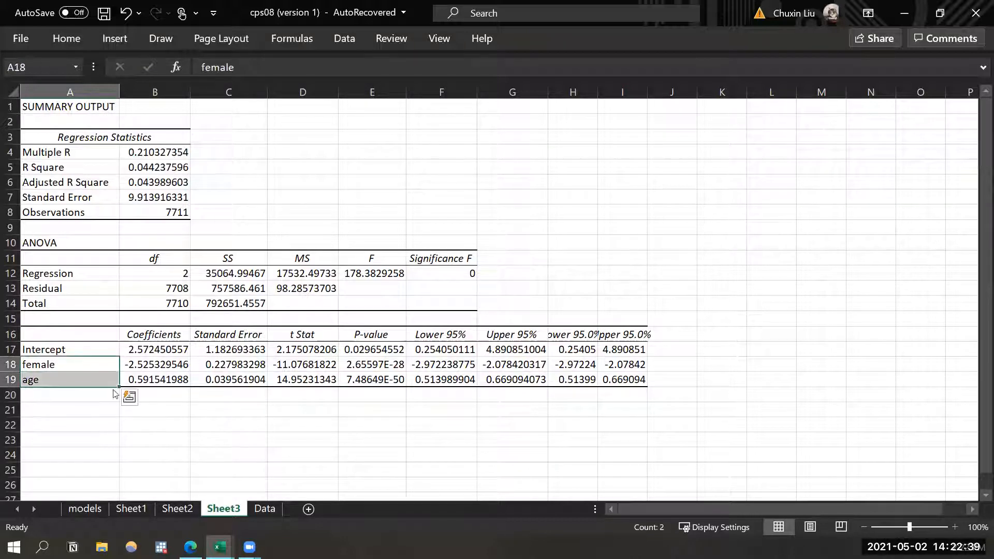
pyautogui.click(159, 442)
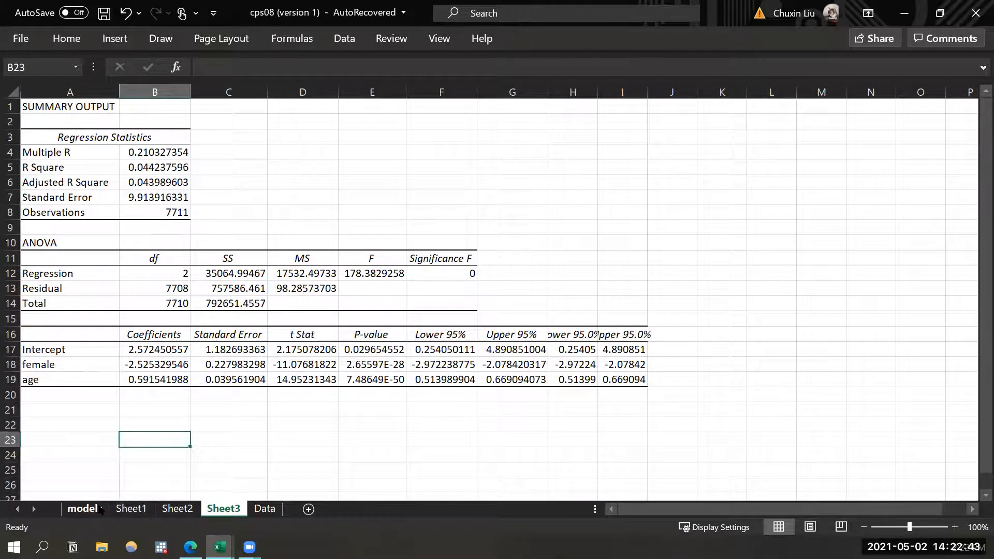
# Check the dependent variable of models 4 and 5 in the models sheet and insert an empty column before year in the Data sheet.
pyautogui.click(83, 509)
pyautogui.click(322, 356)
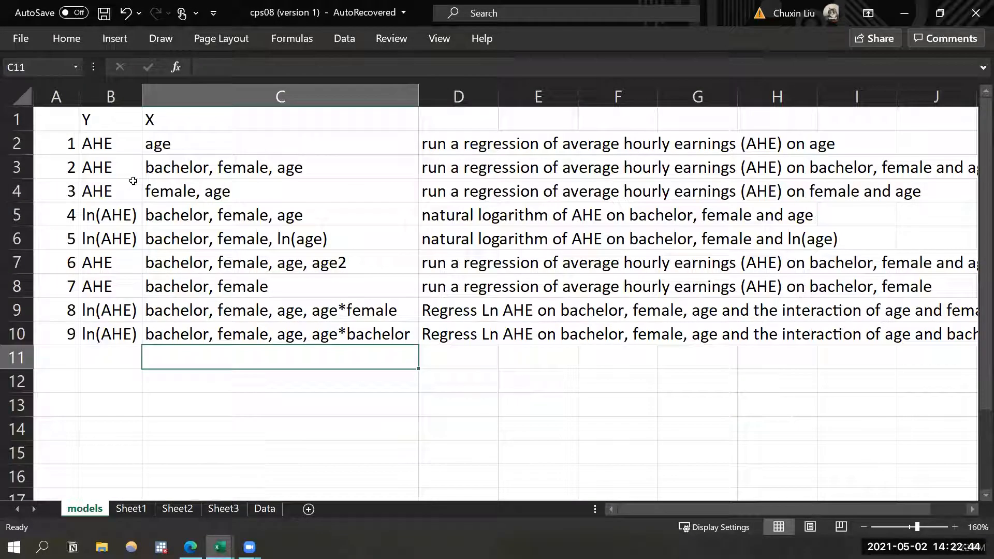
pyautogui.click(118, 217)
pyautogui.moveTo(118, 217); pyautogui.dragTo(116, 240)
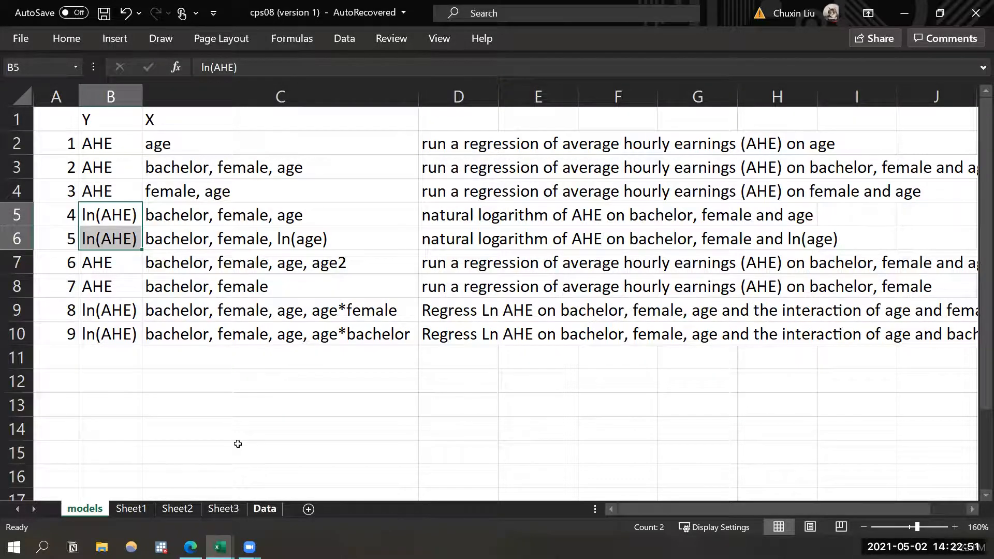
pyautogui.click(265, 509)
pyautogui.click(174, 273)
pyautogui.scroll(1, 174, 273)
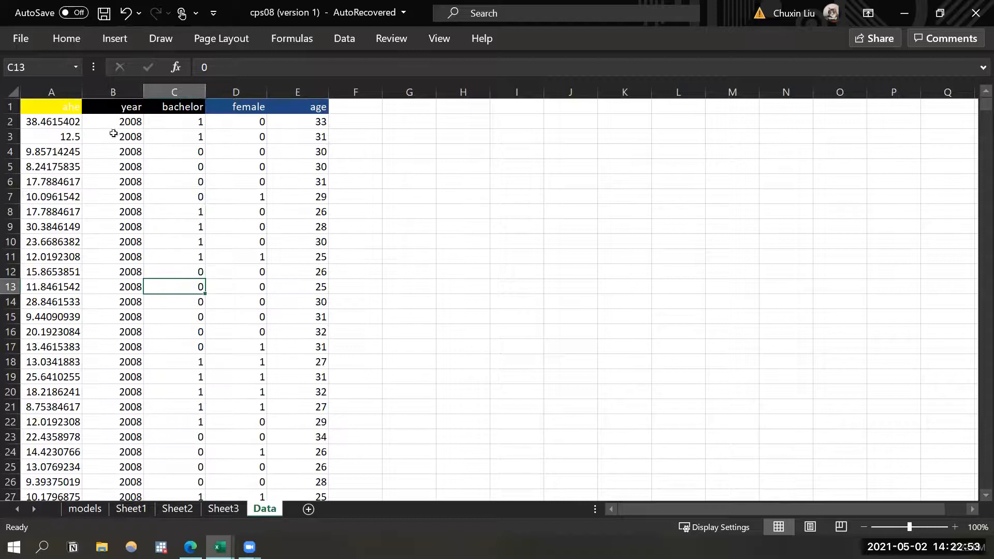
pyautogui.click(113, 135)
pyautogui.click(98, 87)
pyautogui.rightClick(98, 89)
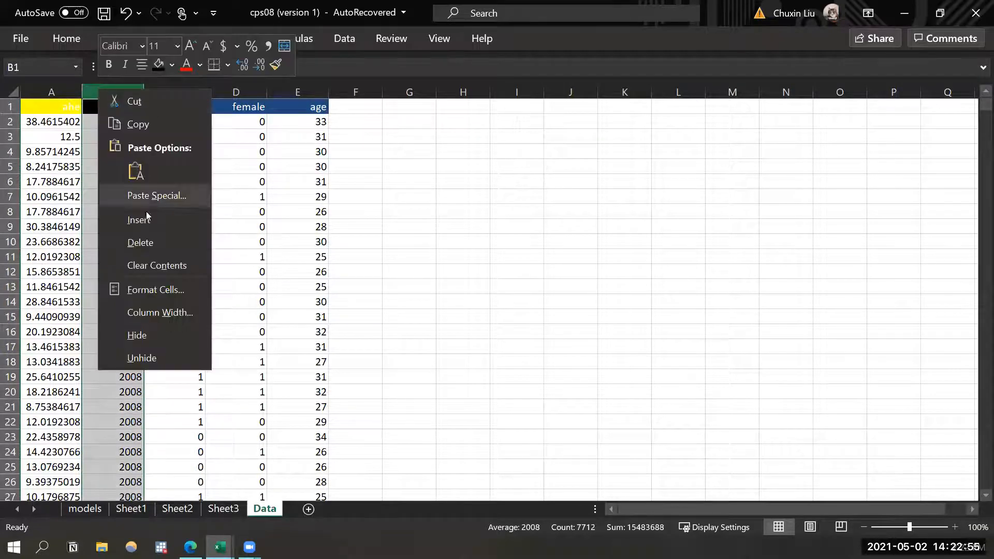
pyautogui.press('Escape')
pyautogui.hotkey('ctrl', 'shift', '+')
pyautogui.click(130, 167)
# Enter the header "ln(ahe)" in B1 of the new column.
pyautogui.click(109, 103)
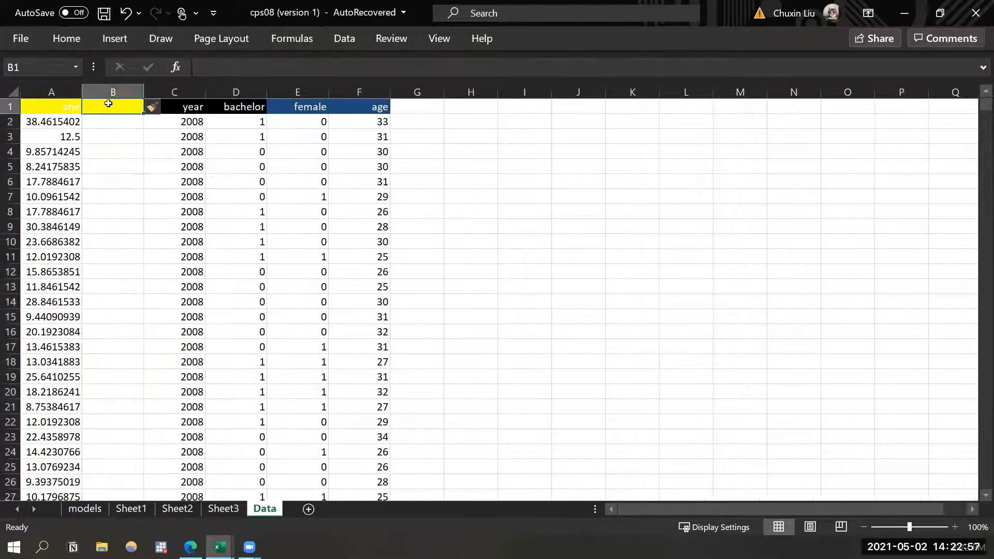
pyautogui.write('ln(age')
pyautogui.press('BackSpace')
pyautogui.press('BackSpace')
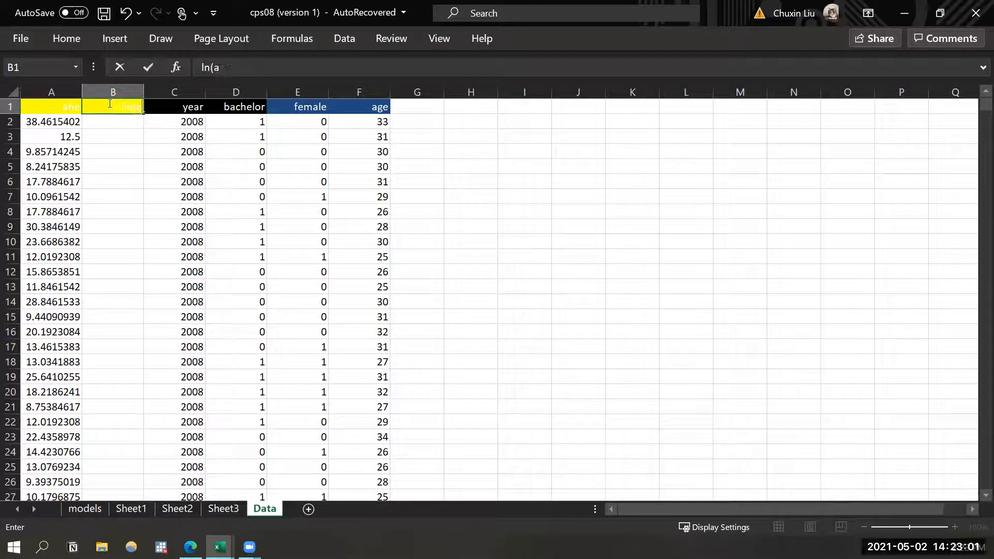
pyautogui.write('he)')
pyautogui.press('BackSpace')
pyautogui.write('he)')
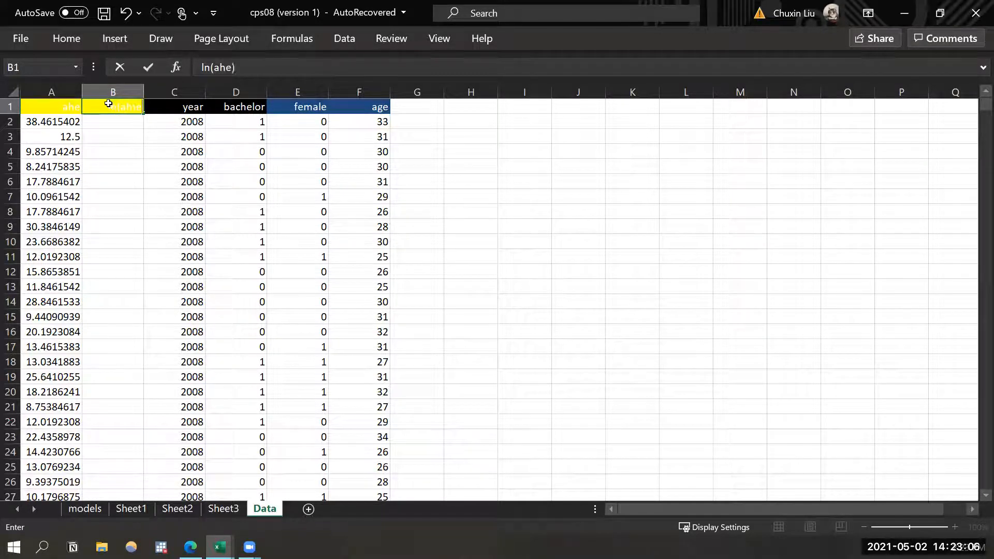
pyautogui.press('Return')
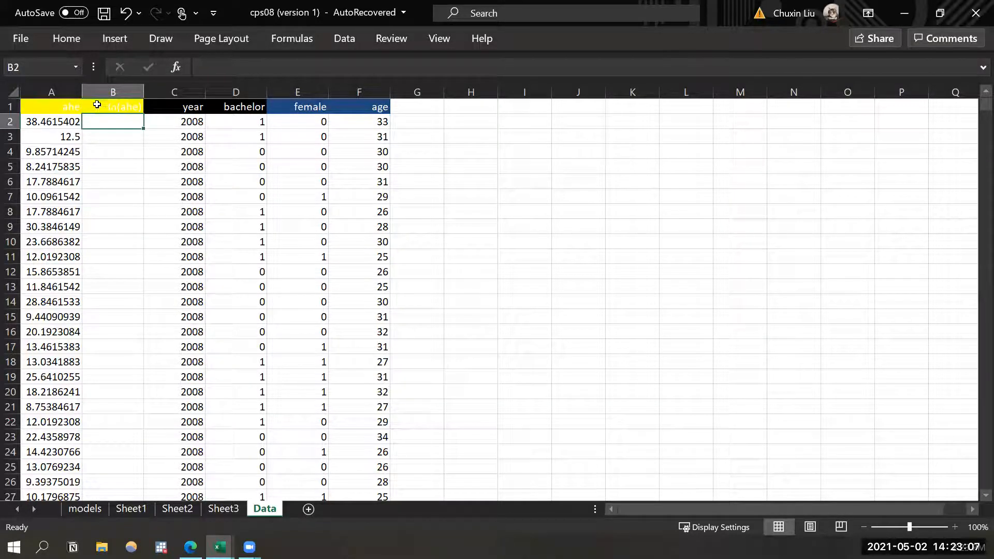
# Set the font colour of the headers ahe and ln(ahe) in A1:B1 to black.
pyautogui.moveTo(69, 104); pyautogui.dragTo(116, 105)
pyautogui.click(63, 41)
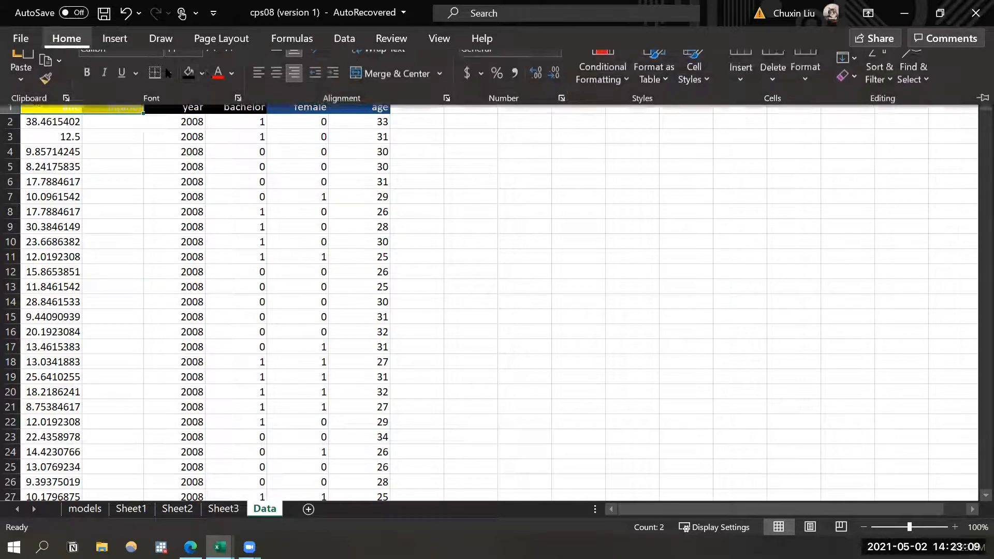
pyautogui.click(233, 93)
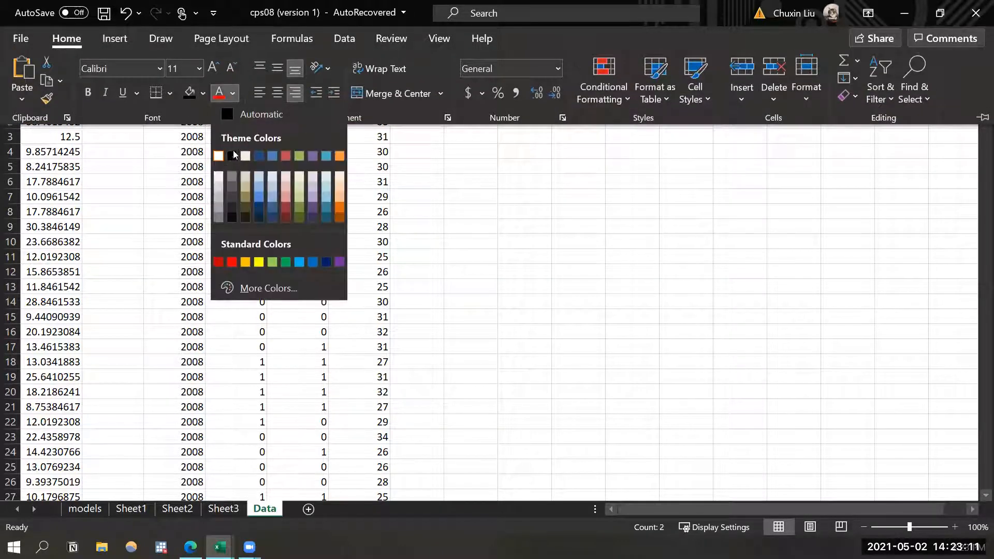
pyautogui.click(233, 155)
pyautogui.click(167, 151)
pyautogui.click(124, 120)
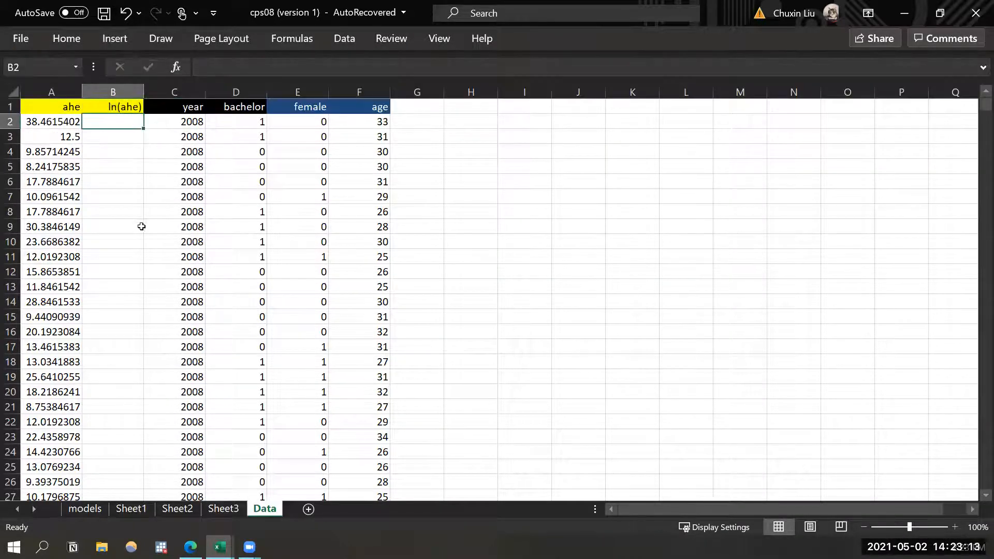
# Remove the yellow fill from the ahe header in A1.
pyautogui.click(52, 93)
pyautogui.click(48, 105)
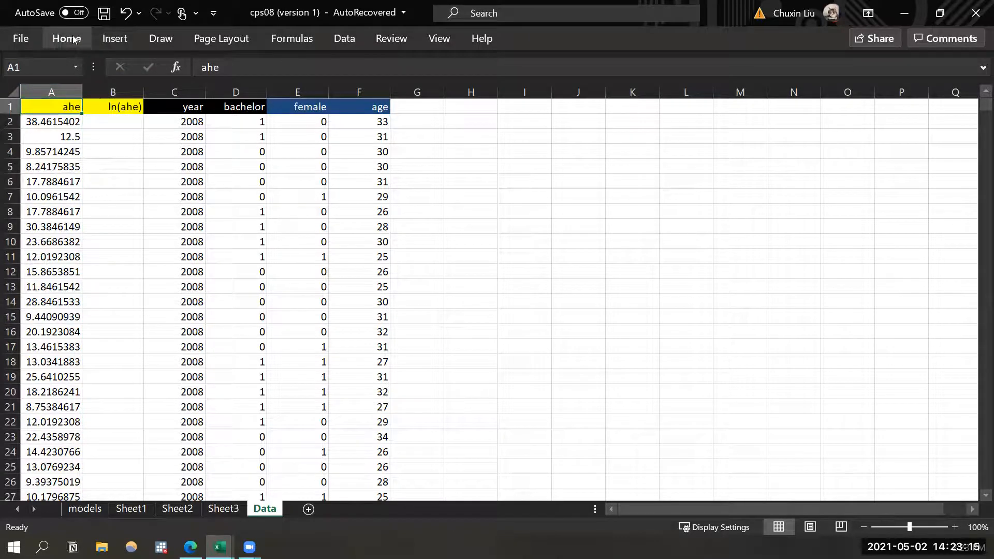
pyautogui.click(74, 40)
pyautogui.click(203, 93)
pyautogui.click(211, 267)
pyautogui.click(136, 211)
pyautogui.click(108, 102)
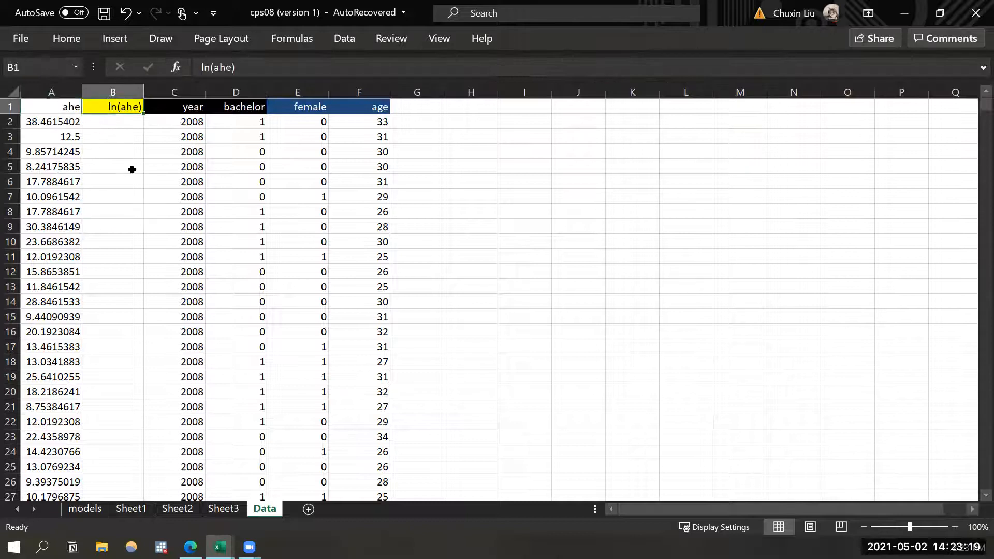
# Enter the formula =LN(A2) in B2 to compute the natural logarithm of ahe.
pyautogui.click(128, 124)
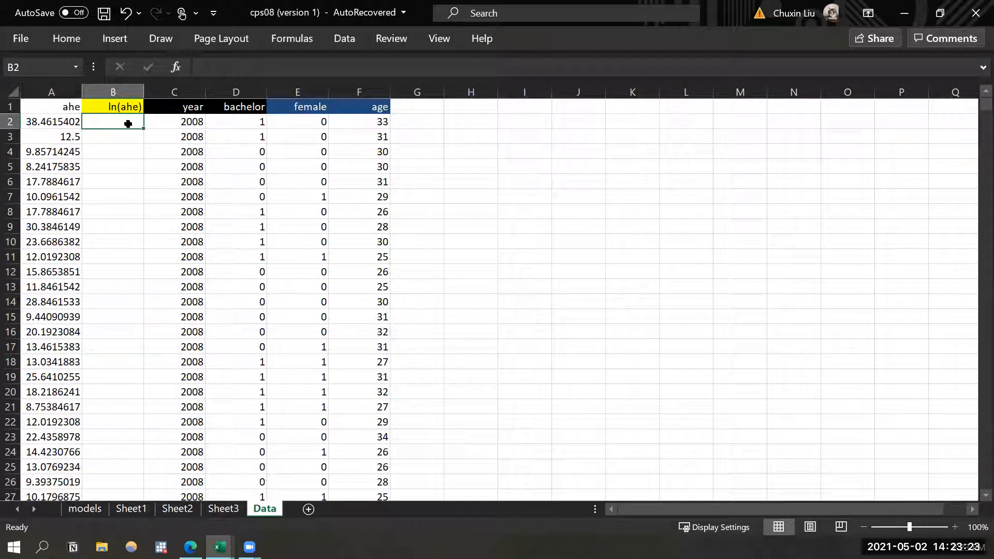
pyautogui.write('=')
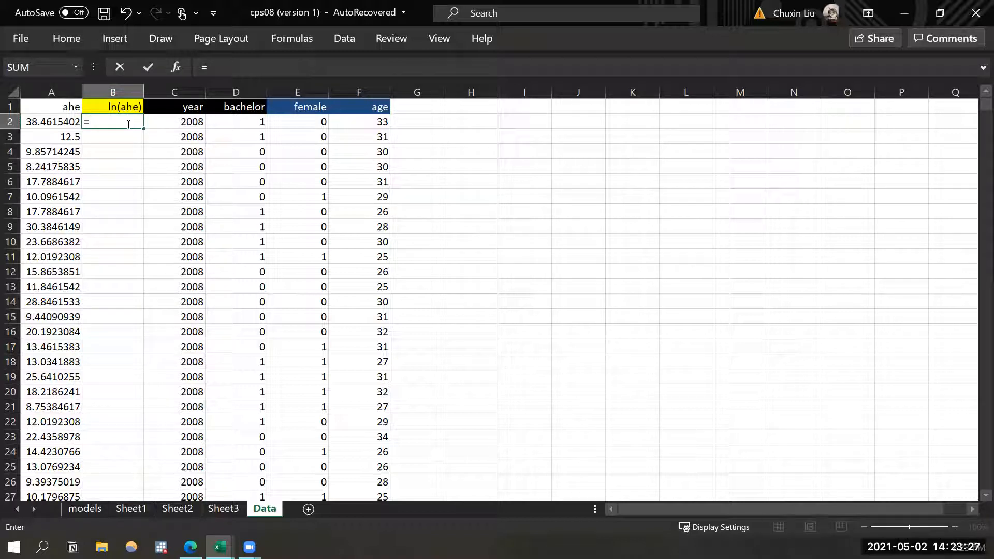
pyautogui.write('ln')
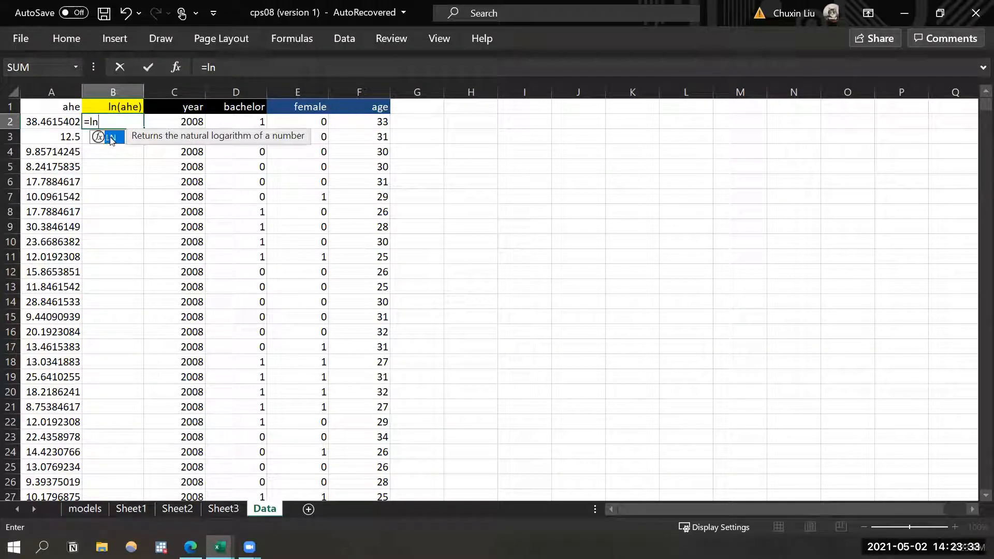
pyautogui.doubleClick(109, 139)
pyautogui.click(63, 125)
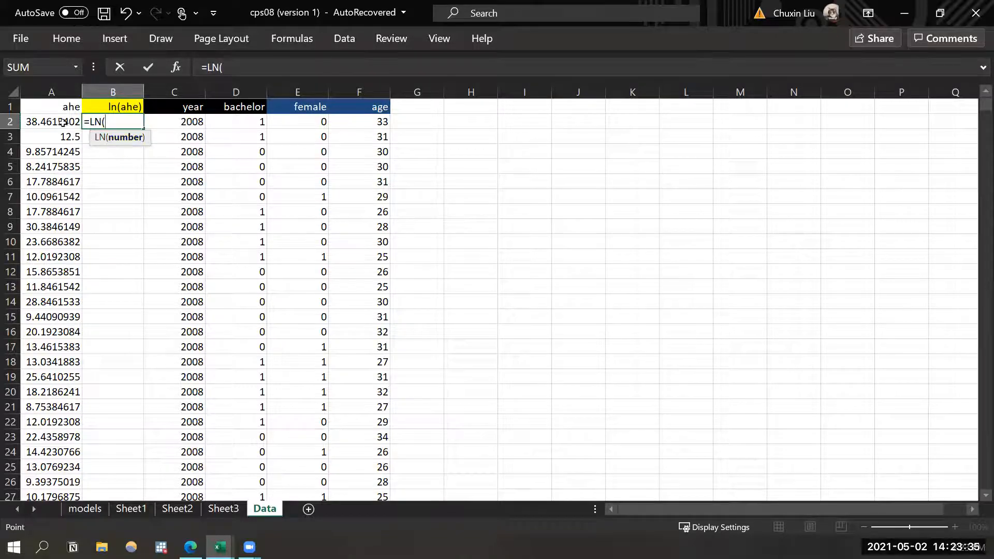
pyautogui.write(')')
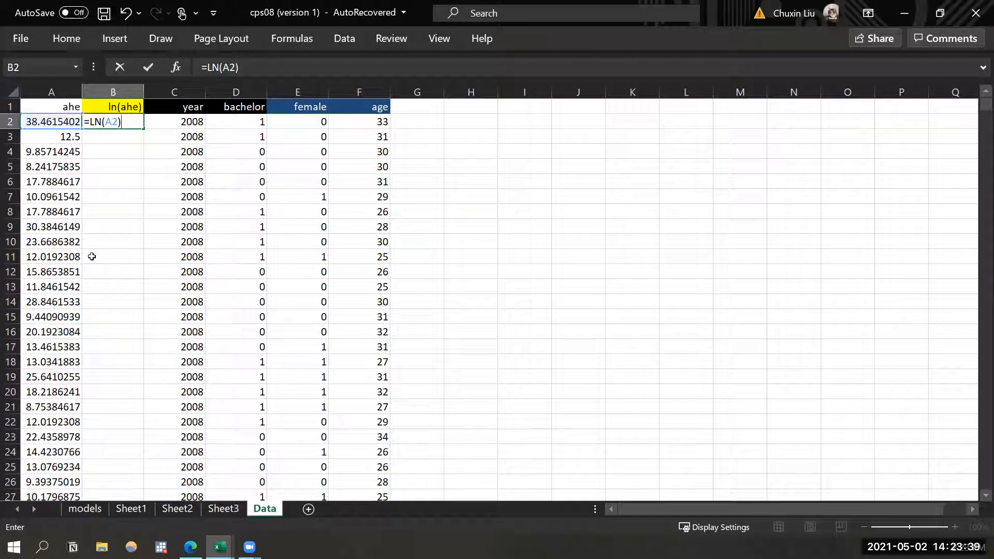
pyautogui.press('Return')
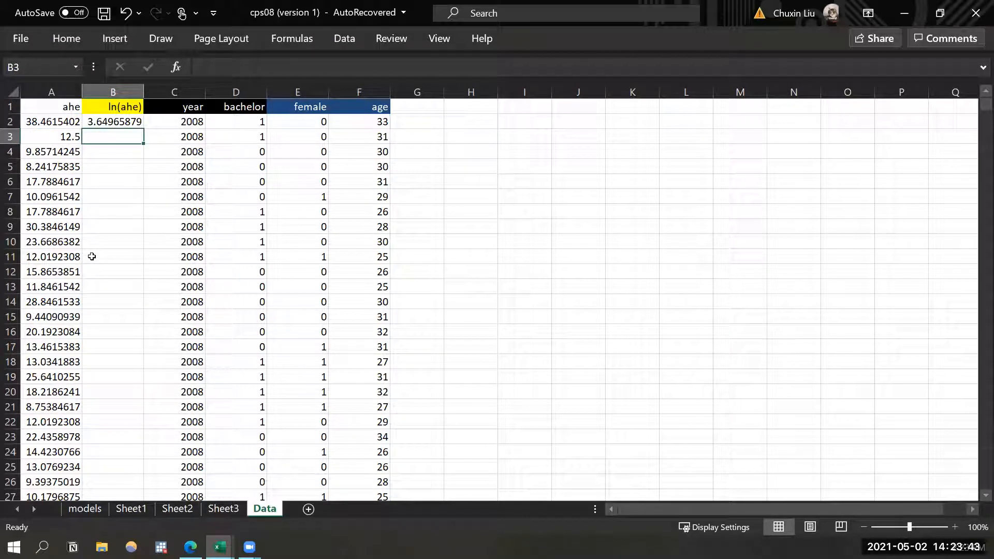
# Fill the B2 formula down the whole ln(ahe) column to the last data row.
pyautogui.press('Up')
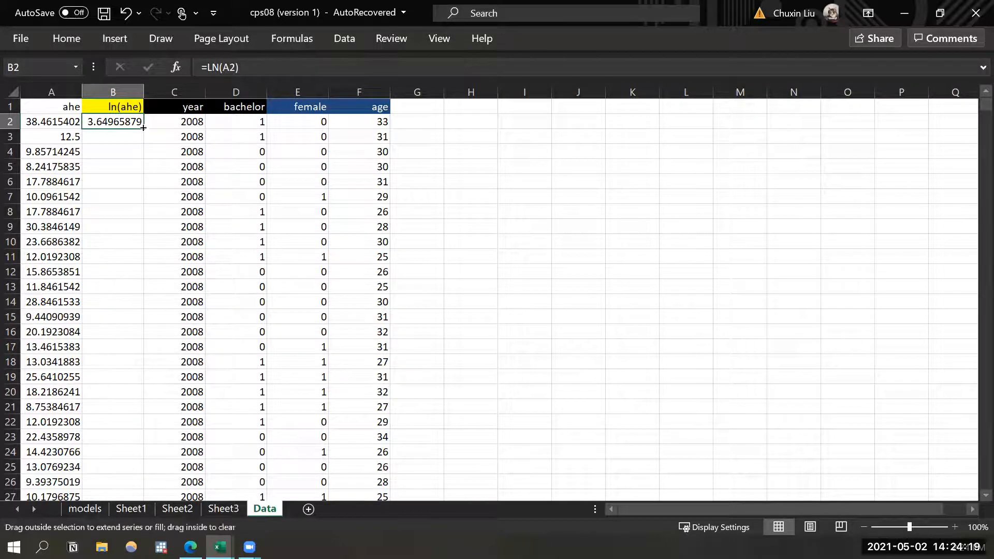
pyautogui.doubleClick(143, 129)
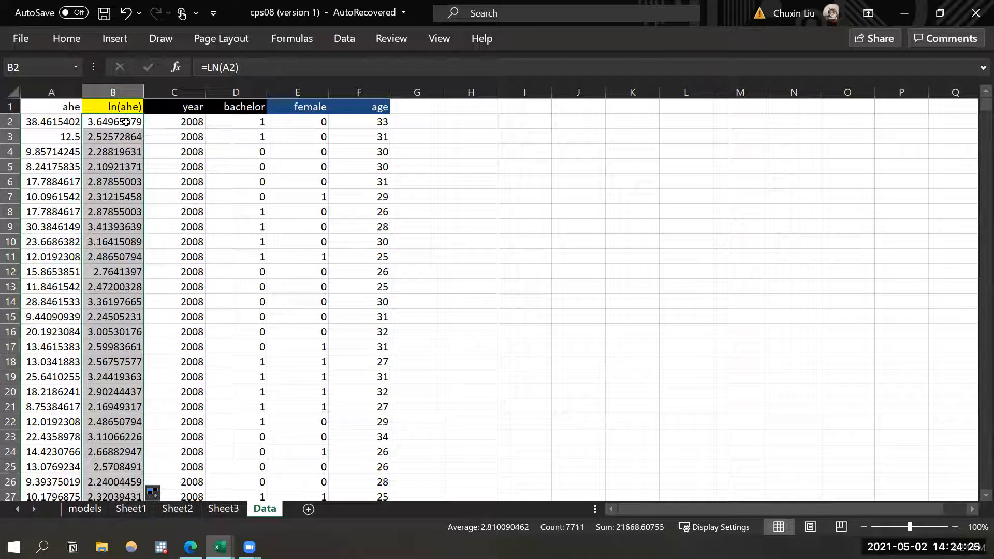
pyautogui.click(131, 123)
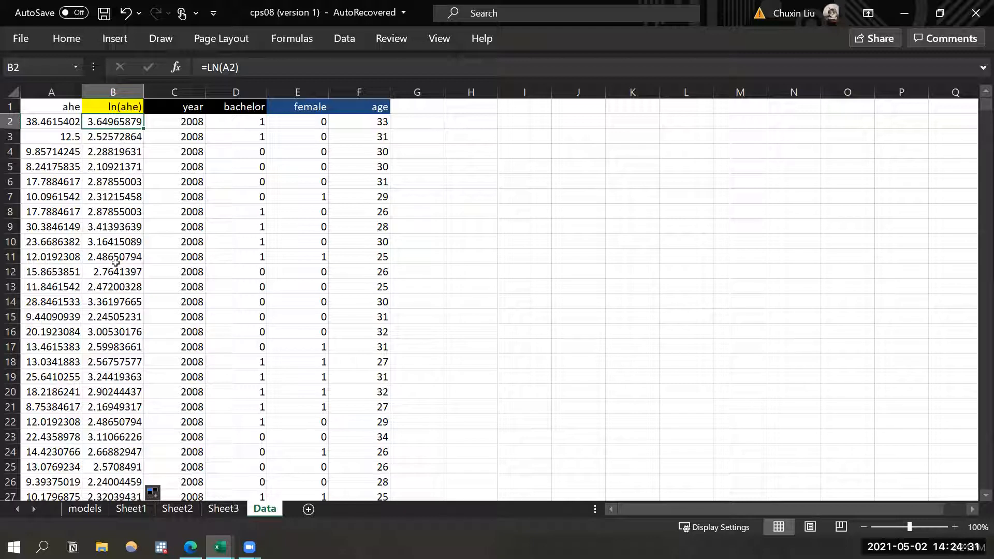
# Try filling the bachelor header in D1 with the darkest shade of the theme's dark blue.
pyautogui.click(221, 198)
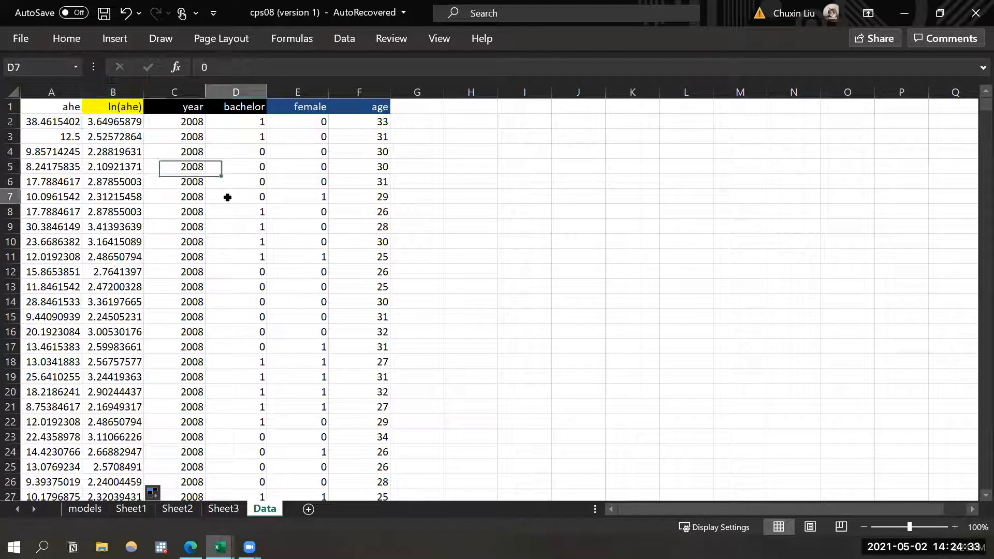
pyautogui.click(224, 107)
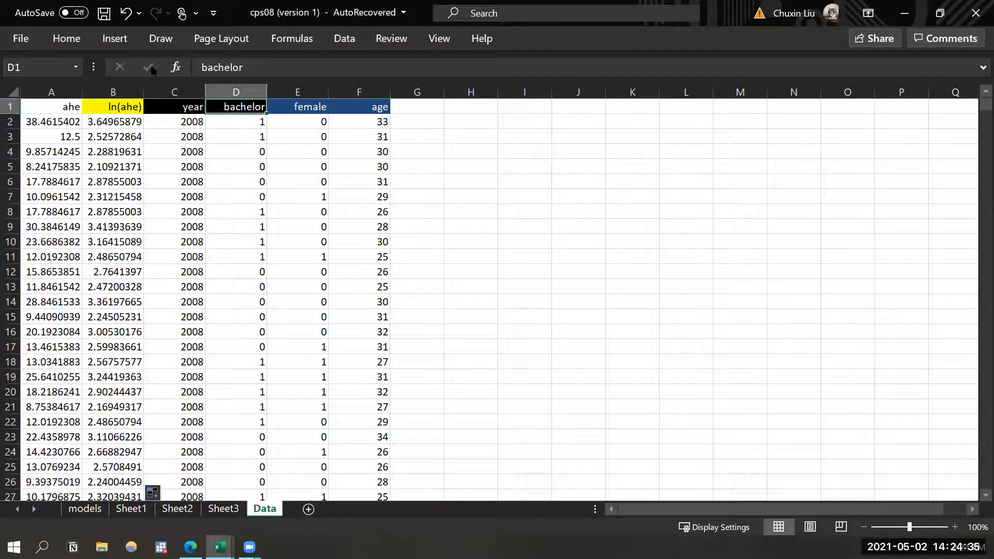
pyautogui.click(67, 42)
pyautogui.click(207, 95)
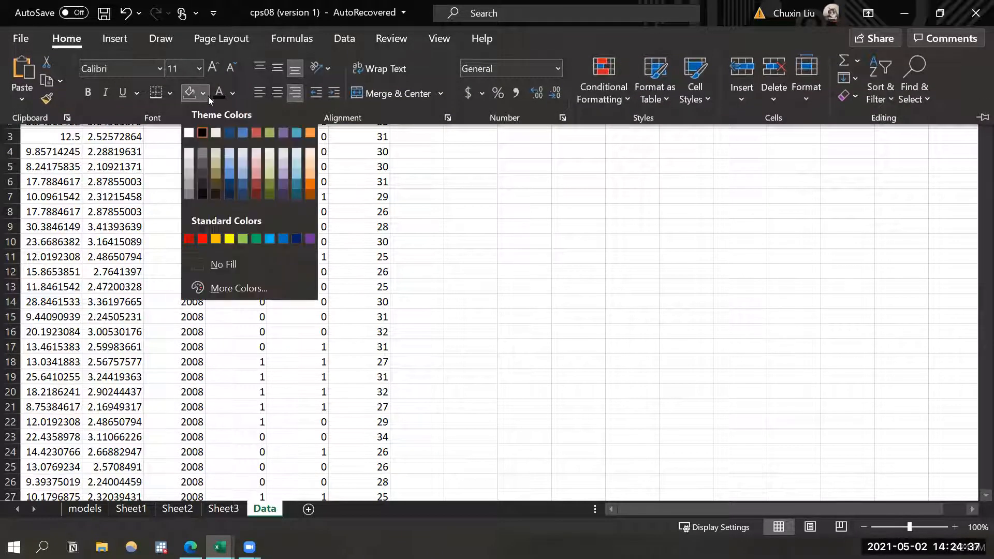
pyautogui.click(229, 193)
# Give the headers bachelor, female and age in D1:F1 the same theme dark blue fill.
pyautogui.moveTo(236, 104); pyautogui.dragTo(363, 106)
pyautogui.click(66, 38)
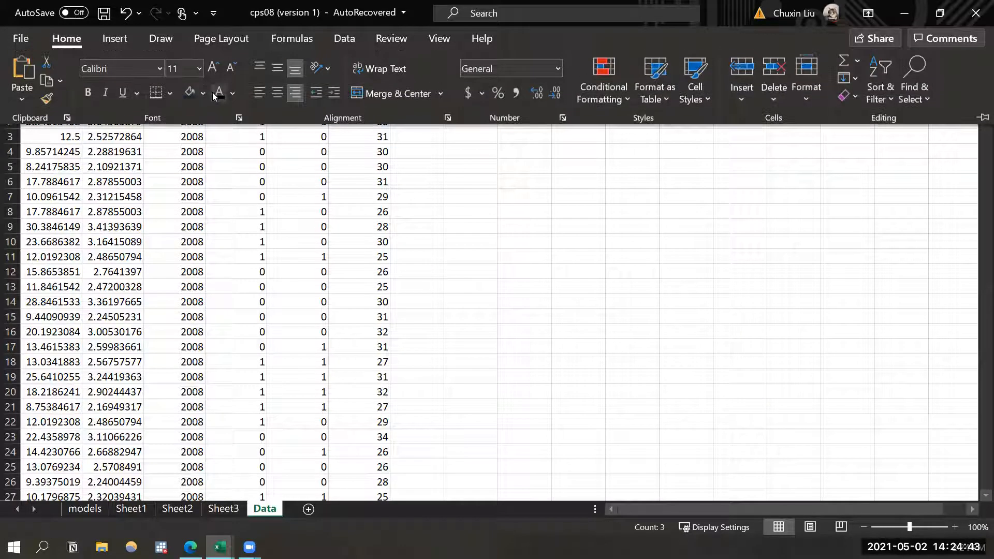
pyautogui.click(203, 94)
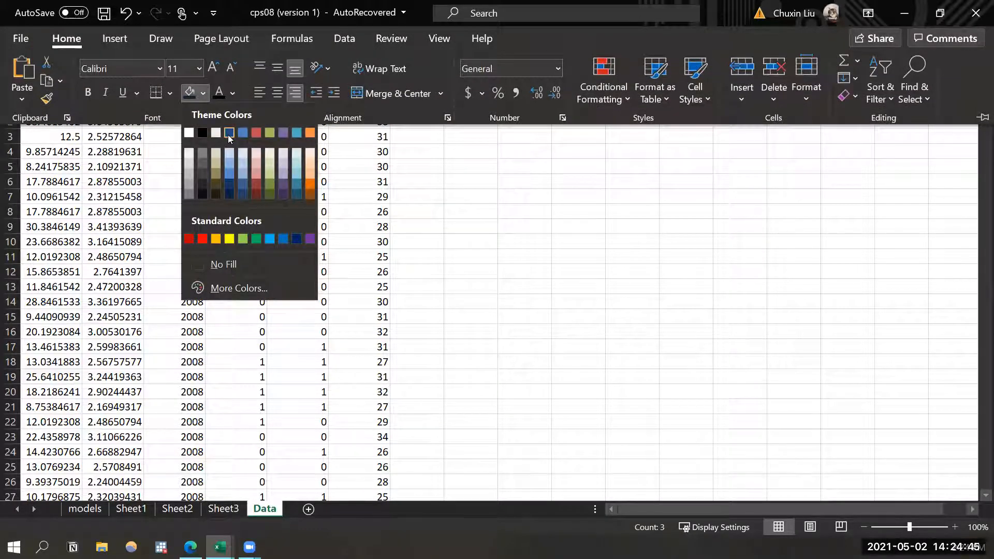
pyautogui.click(229, 133)
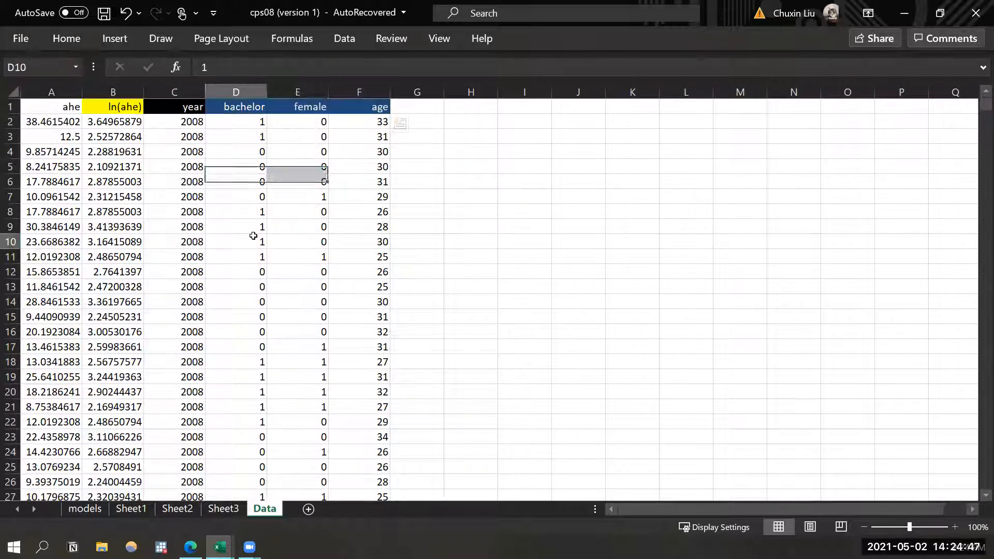
pyautogui.click(235, 164)
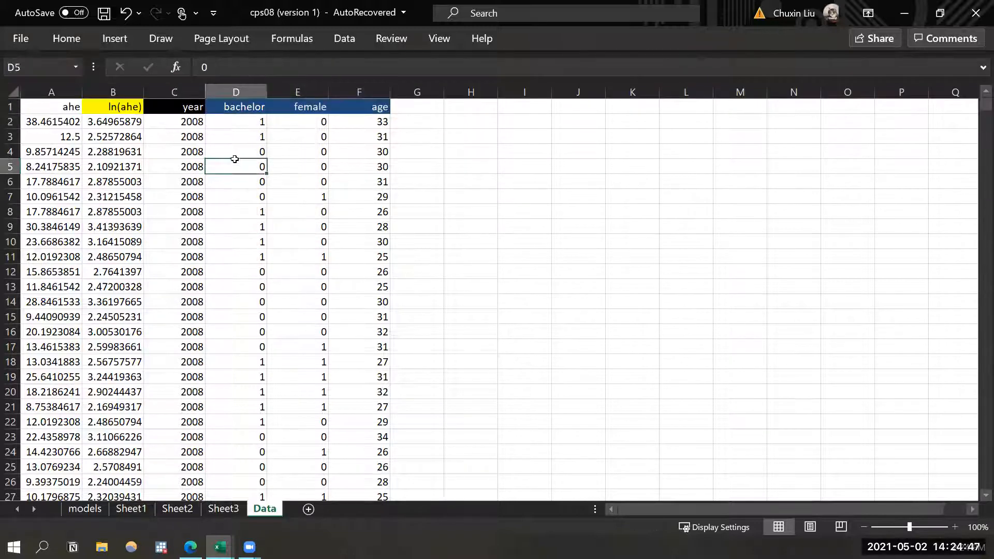
# Start a new Regression analysis with the ln(ahe) values $B$2:$B$7712 as the Input Y Range.
pyautogui.click(337, 41)
pyautogui.click(860, 82)
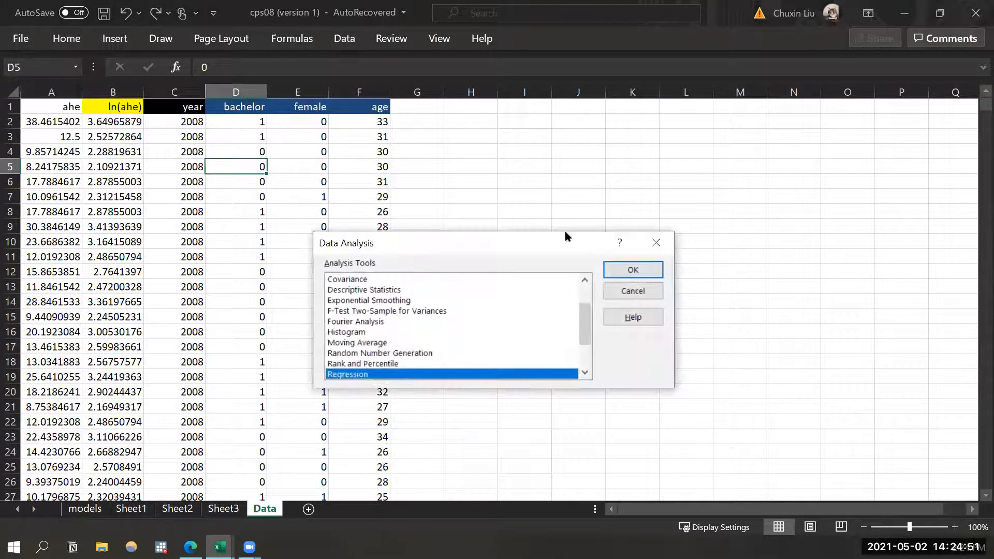
pyautogui.click(633, 270)
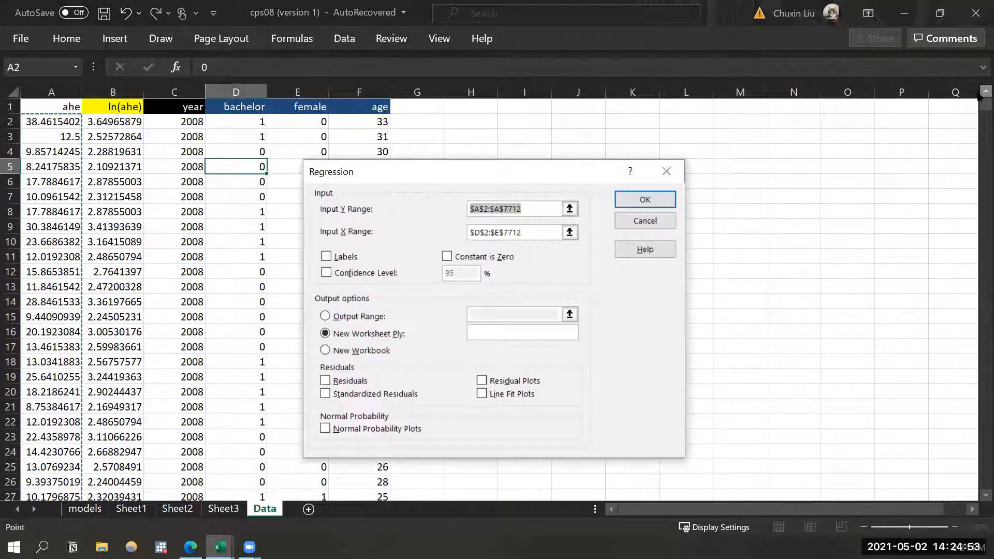
pyautogui.click(480, 209)
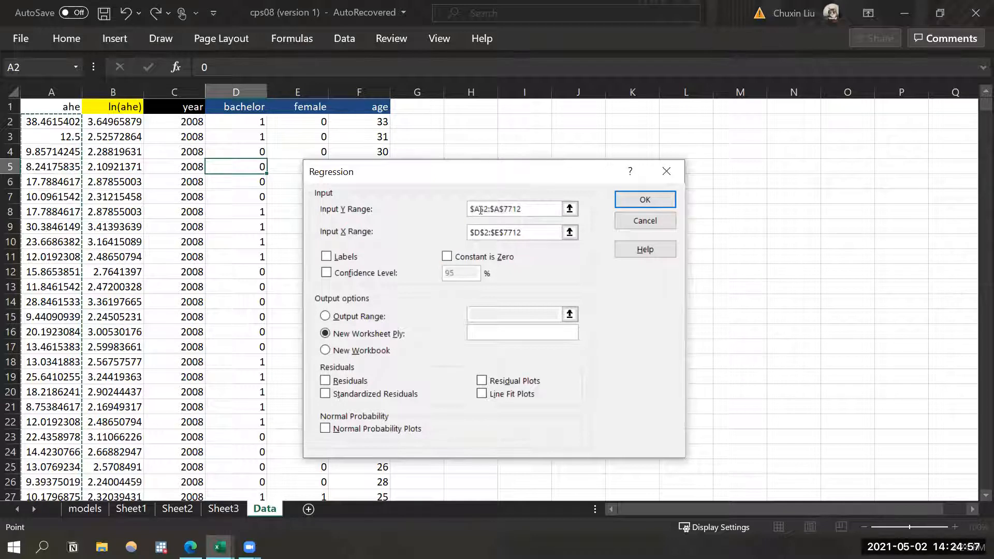
pyautogui.press('BackSpace')
pyautogui.write('B')
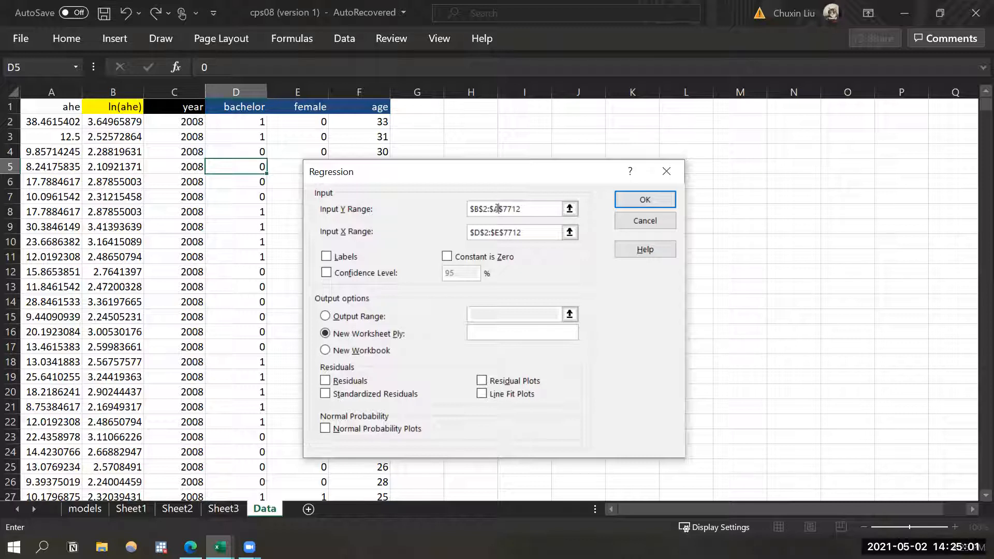
pyautogui.click(497, 208)
pyautogui.press('BackSpace')
pyautogui.write('B')
# Set the Input X Range to $D$2:$F$7712 and run the regression with its output on a new worksheet.
pyautogui.click(495, 232)
pyautogui.click(985, 91)
pyautogui.press('Delete')
pyautogui.write('F')
pyautogui.click(653, 200)
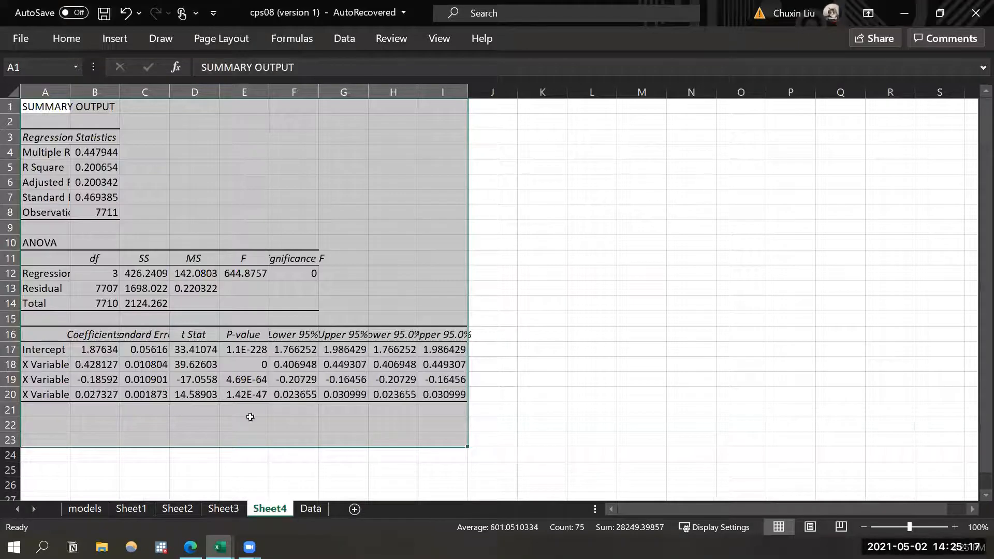
# Fit the widths of columns A to G in model 4's summary output to their contents.
pyautogui.click(84, 339)
pyautogui.moveTo(45, 91); pyautogui.dragTo(359, 90)
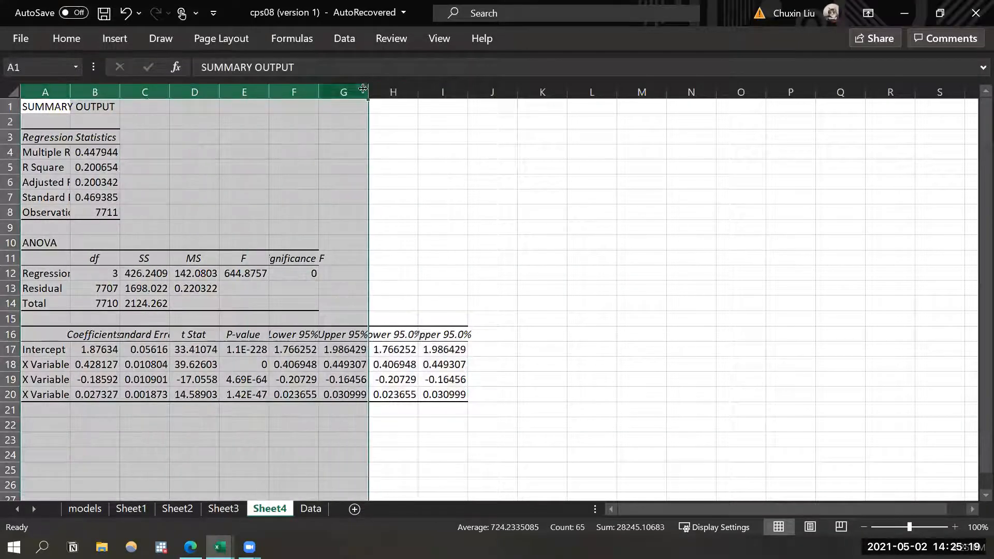
pyautogui.doubleClick(368, 91)
pyautogui.click(121, 347)
# Rename the X Variable labels in A18 to A20 of model 4's coefficient table to "bachelor", "female" and "age".
pyautogui.click(78, 363)
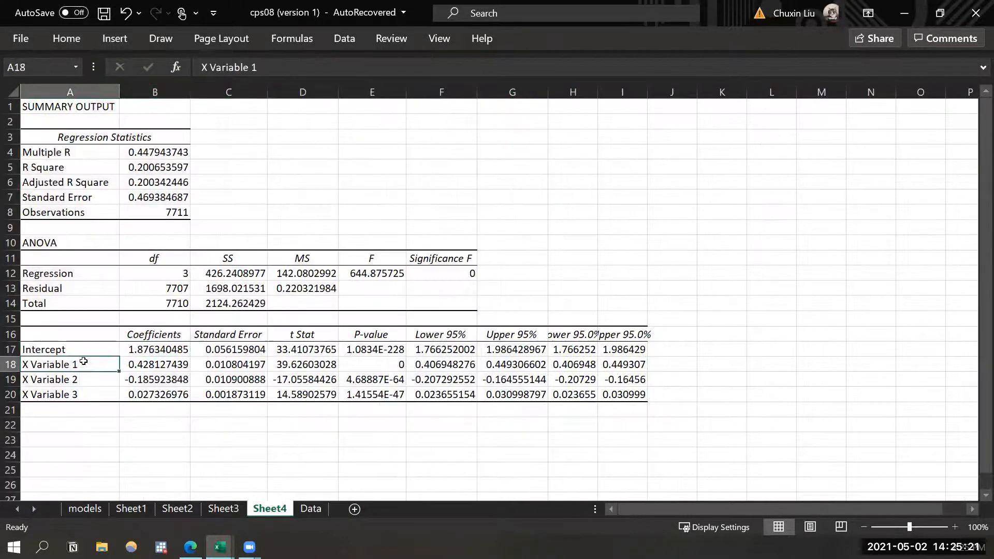
pyautogui.write('BACH')
pyautogui.press('BackSpace')
pyautogui.press('BackSpace')
pyautogui.press('BackSpace')
pyautogui.press('BackSpace')
pyautogui.write('bachelor')
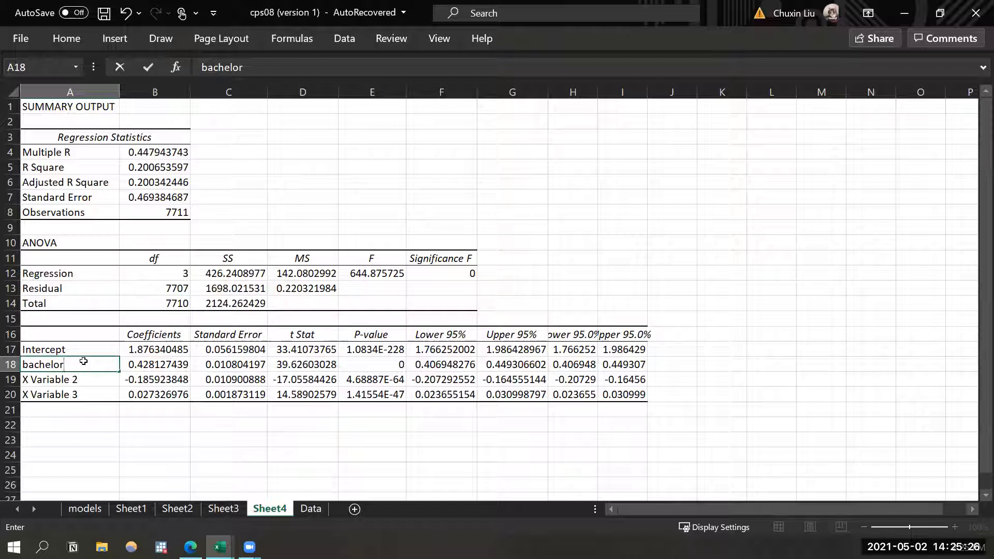
pyautogui.press('Return')
pyautogui.write('female')
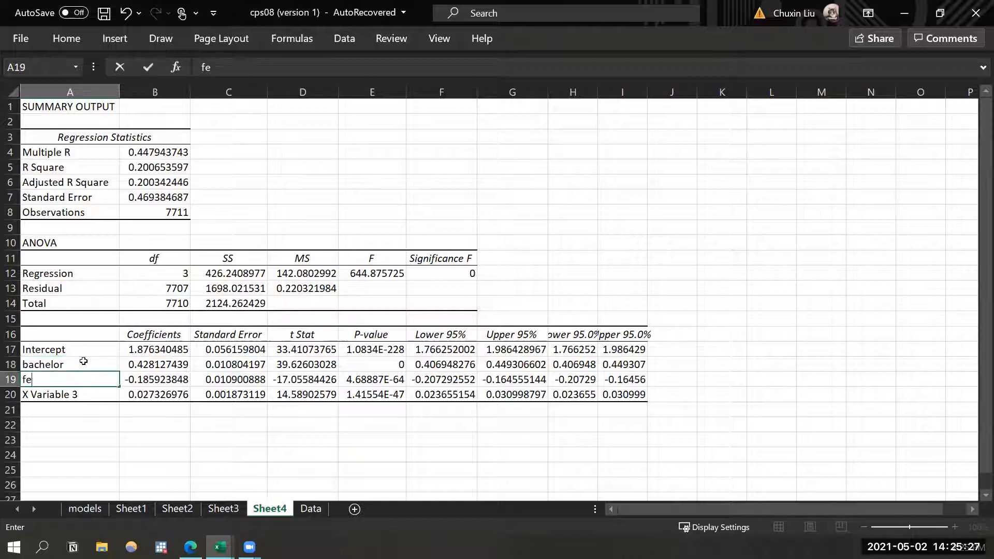
pyautogui.press('Return')
pyautogui.write('age')
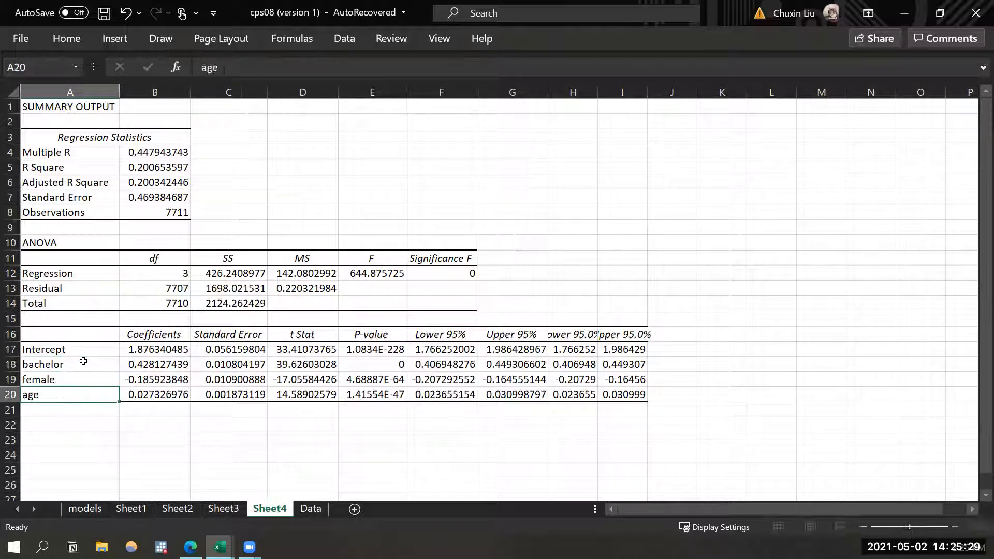
pyautogui.press('Return')
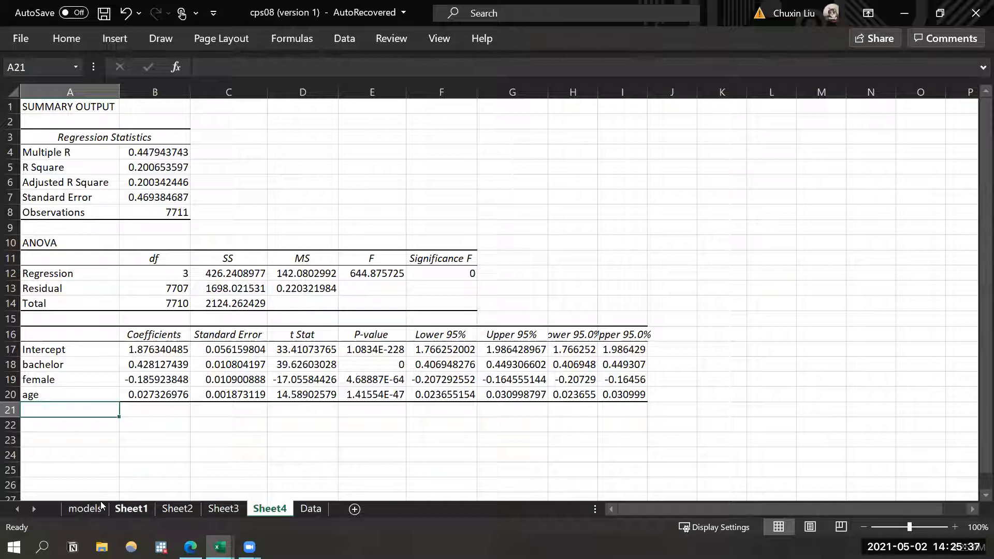
# Check model 5's variables in the models sheet and insert an empty column before the age column on the Data sheet.
pyautogui.click(85, 508)
pyautogui.click(216, 232)
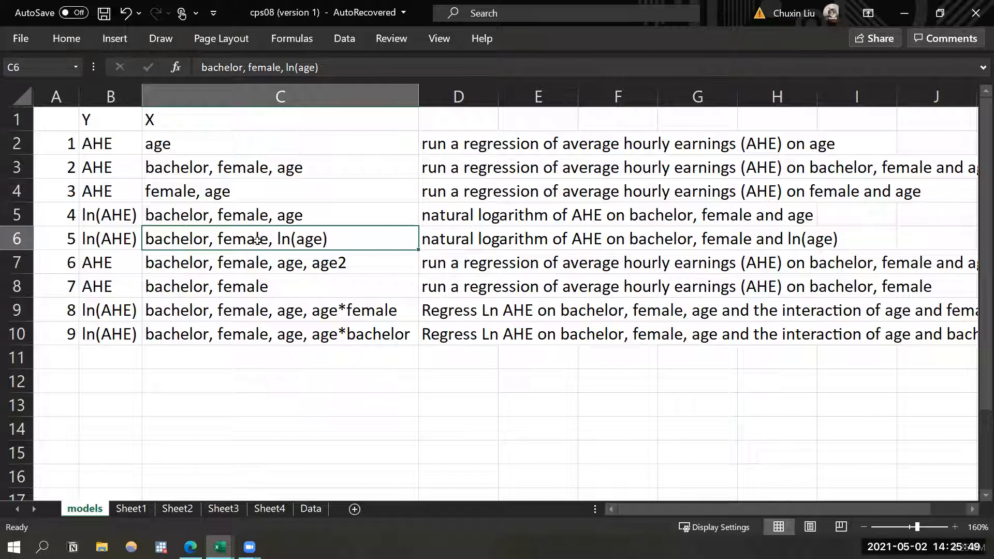
pyautogui.click(310, 508)
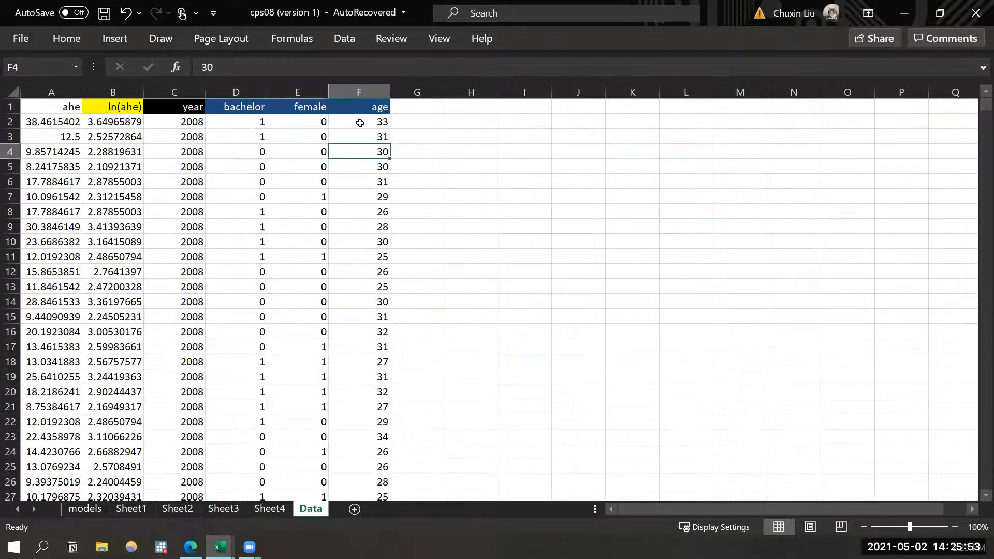
pyautogui.click(360, 92)
pyautogui.rightClick(361, 93)
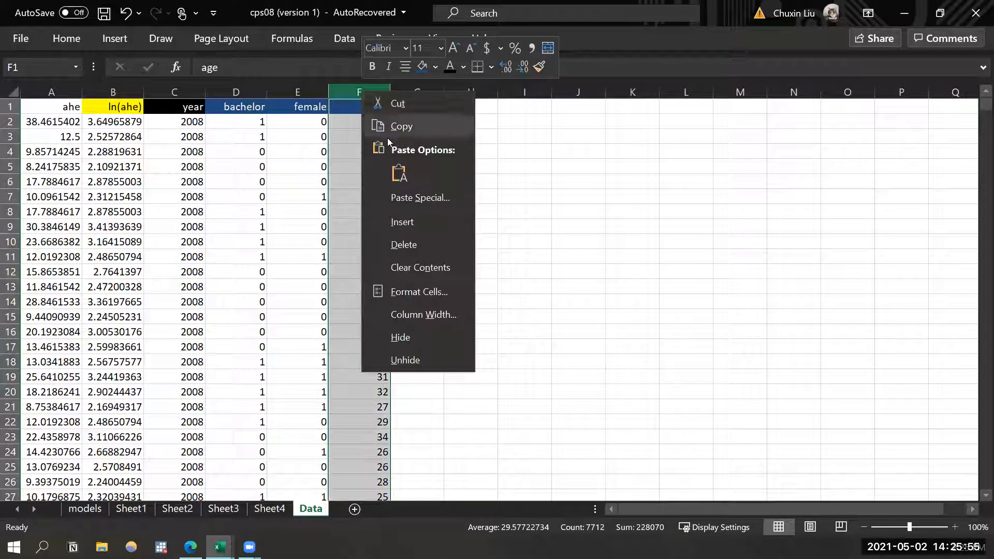
pyautogui.click(402, 221)
pyautogui.click(374, 188)
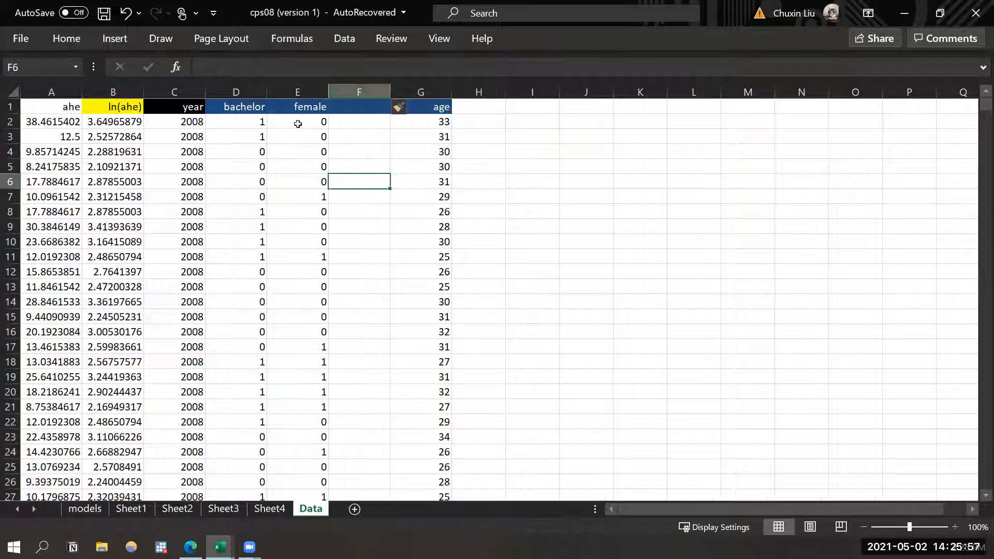
# Fill the age header cell G1 with black.
pyautogui.click(312, 108)
pyautogui.click(436, 105)
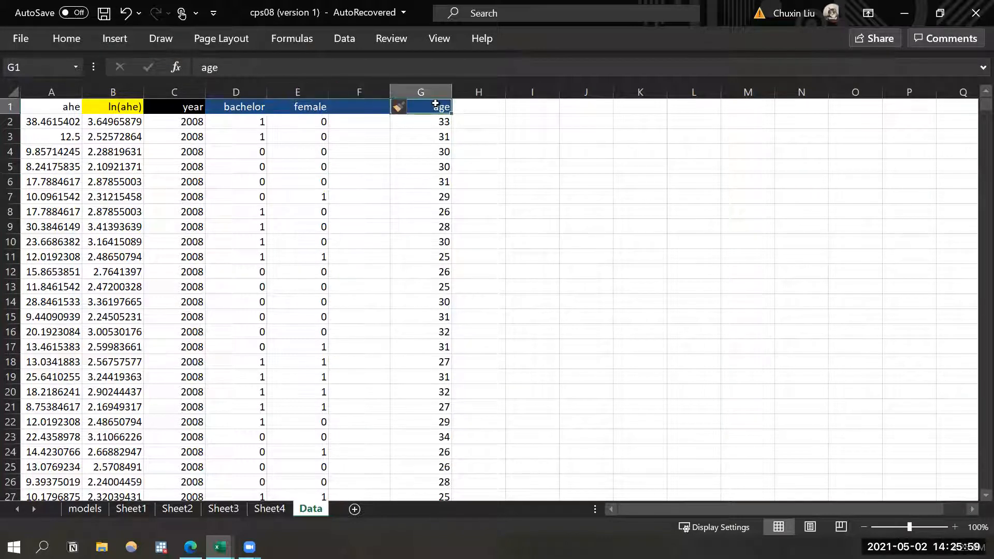
pyautogui.click(66, 38)
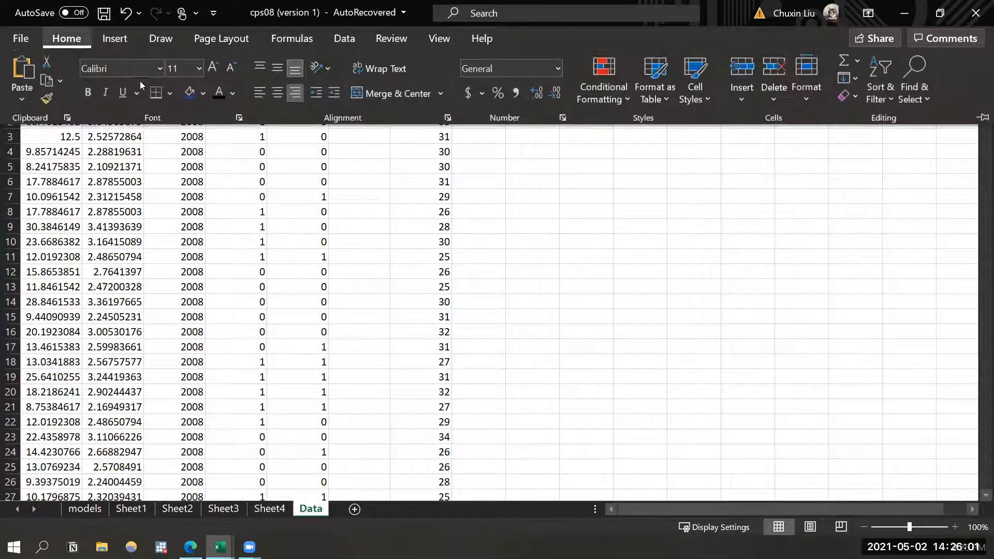
pyautogui.click(203, 94)
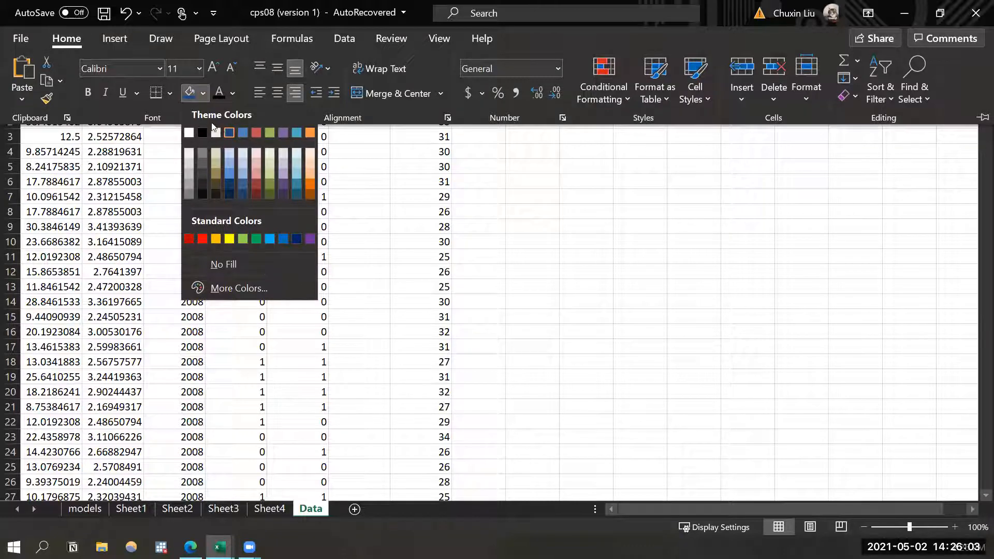
pyautogui.click(203, 133)
pyautogui.click(414, 157)
# Enter "ln(age)" as the header of the empty column F.
pyautogui.click(347, 94)
pyautogui.click(360, 105)
pyautogui.write('ln(age)')
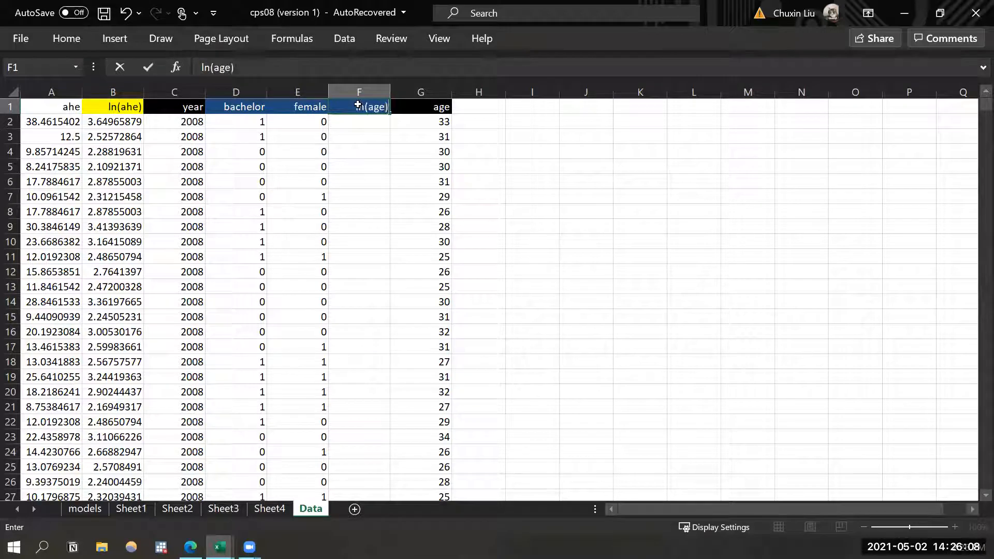
pyautogui.press('Return')
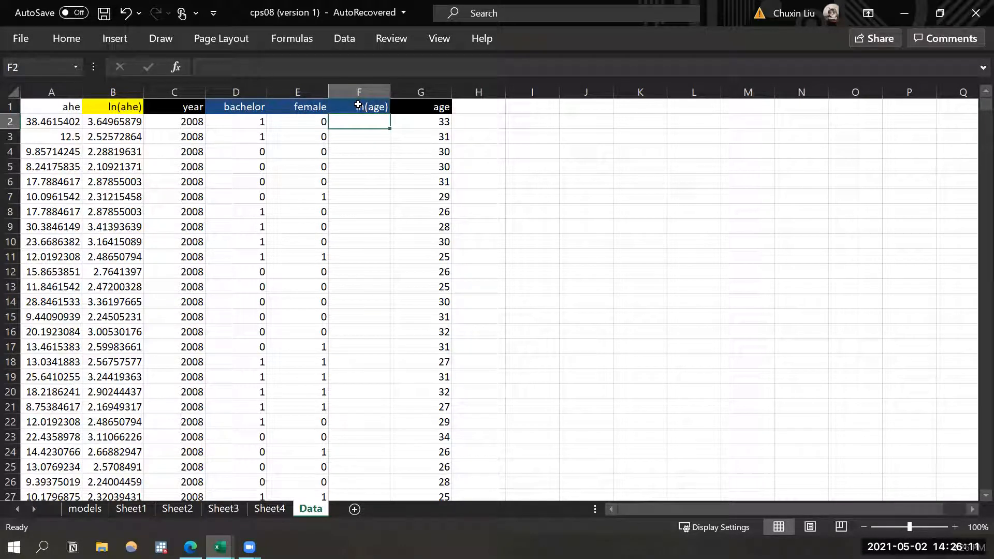
# Enter the formula =LN(G2) in F2 and fill it down the whole ln(age) column.
pyautogui.write('=')
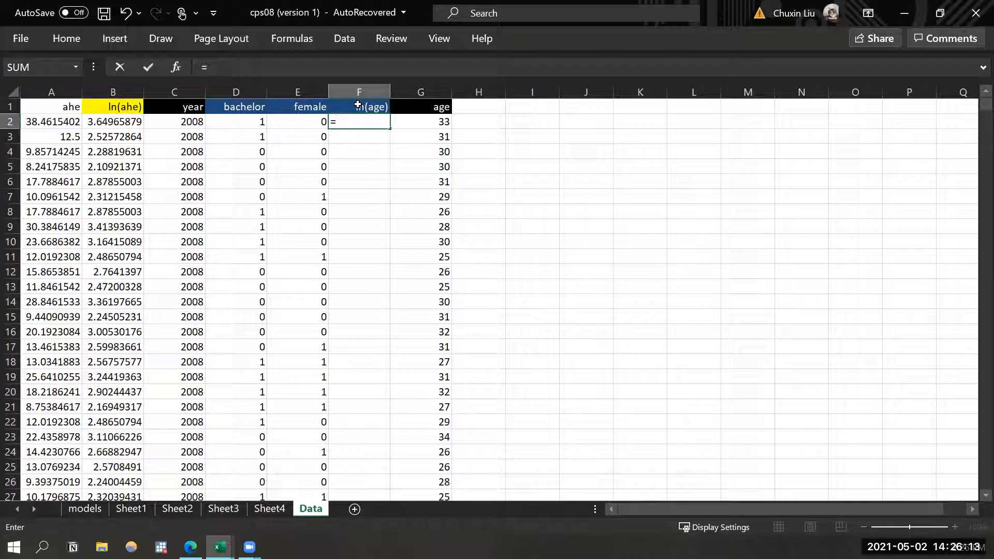
pyautogui.write('l')
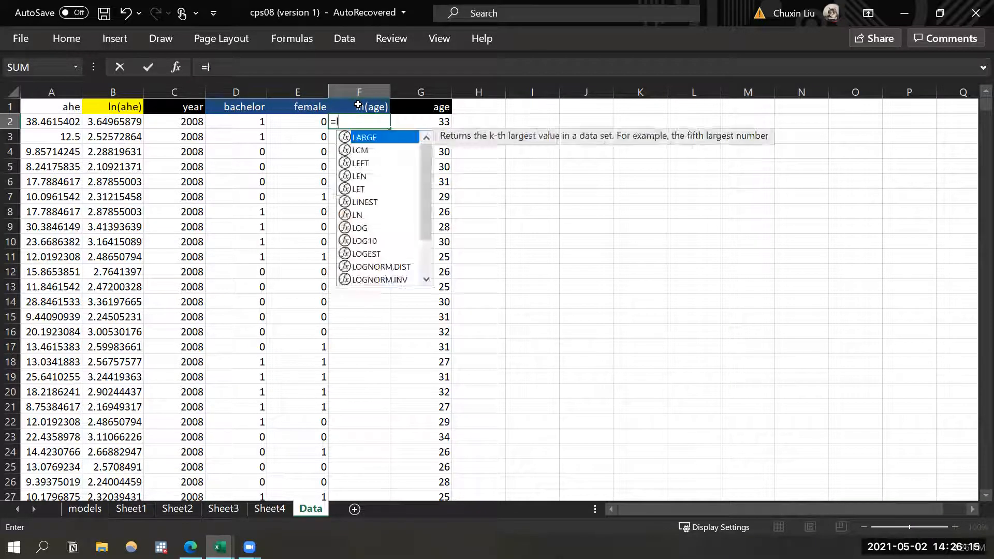
pyautogui.write('n(')
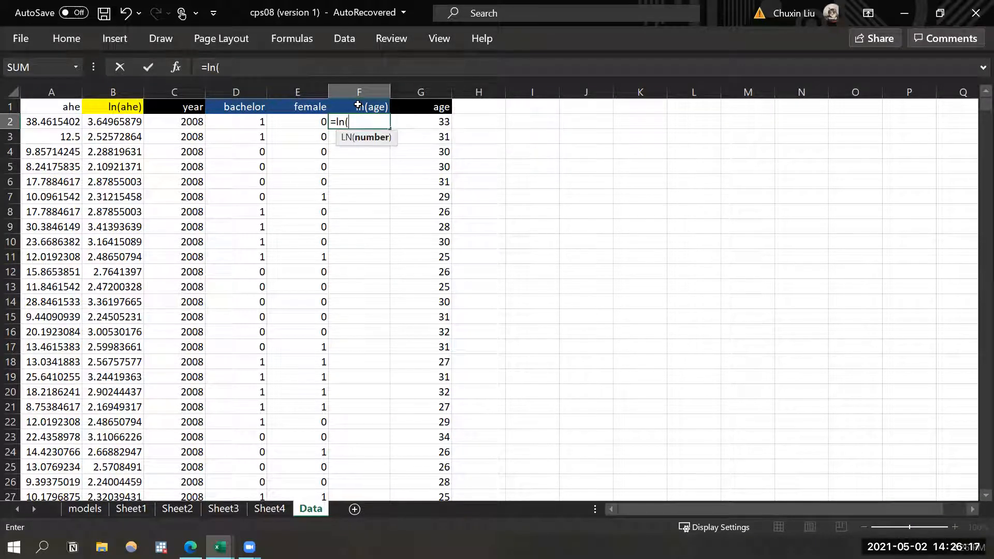
pyautogui.write('G2')
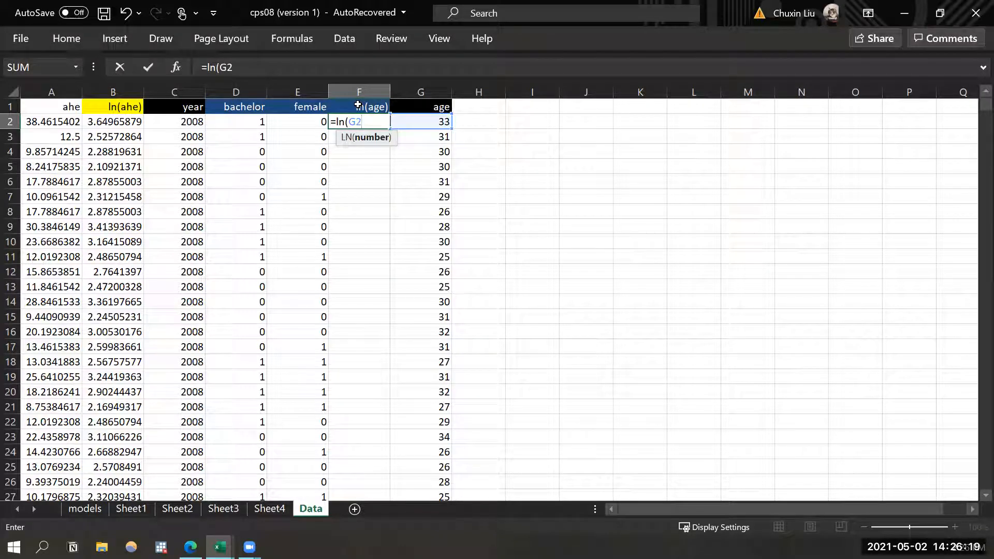
pyautogui.write(')')
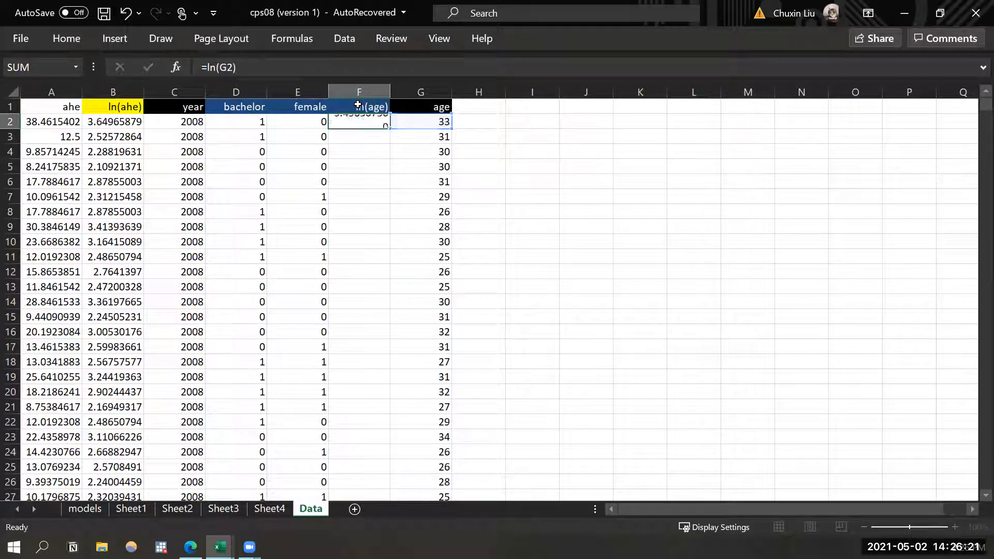
pyautogui.press('Return')
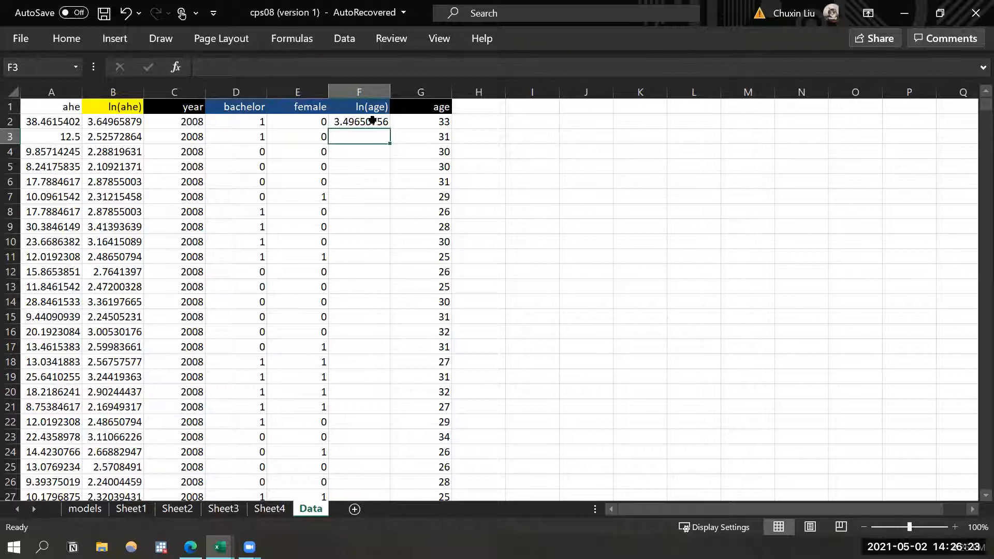
pyautogui.click(370, 123)
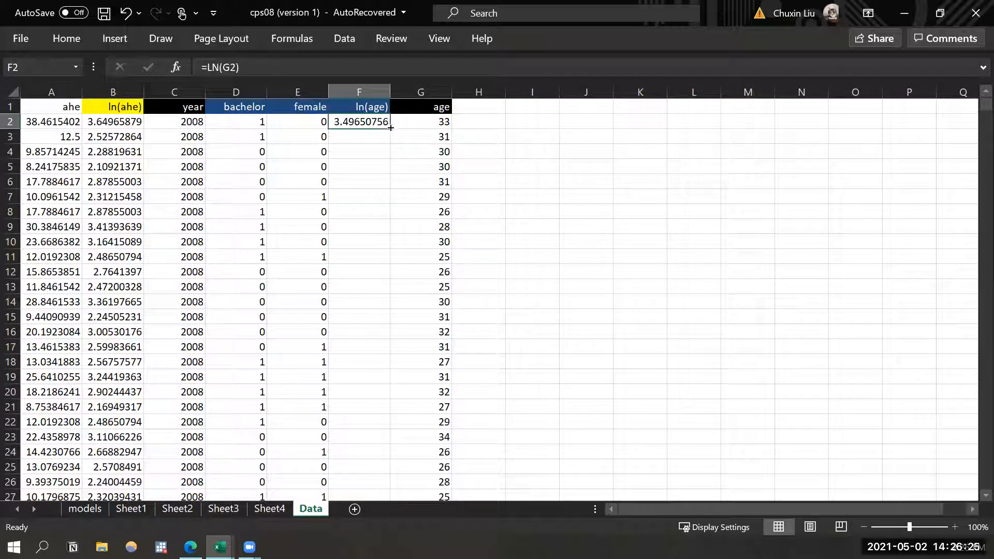
pyautogui.doubleClick(391, 128)
pyautogui.click(415, 226)
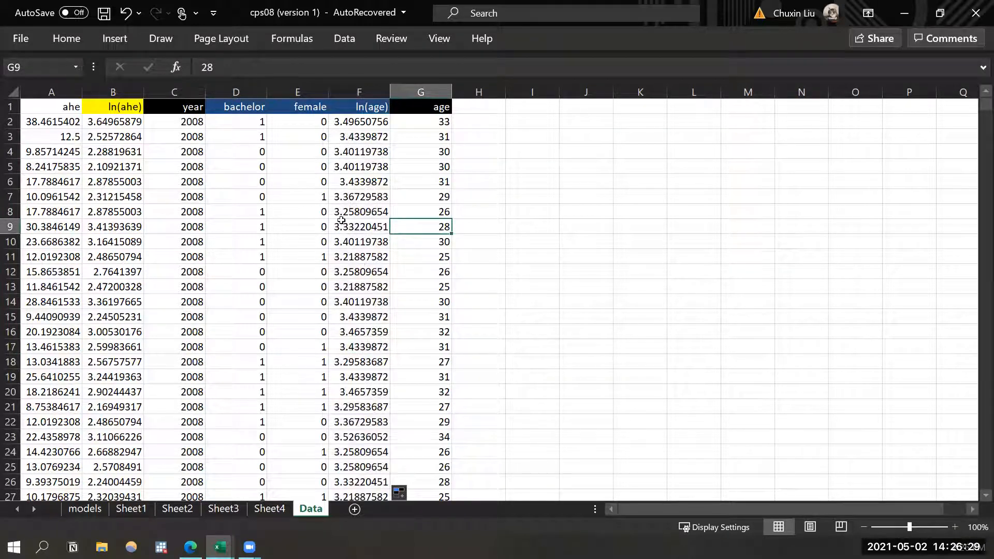
pyautogui.click(425, 171)
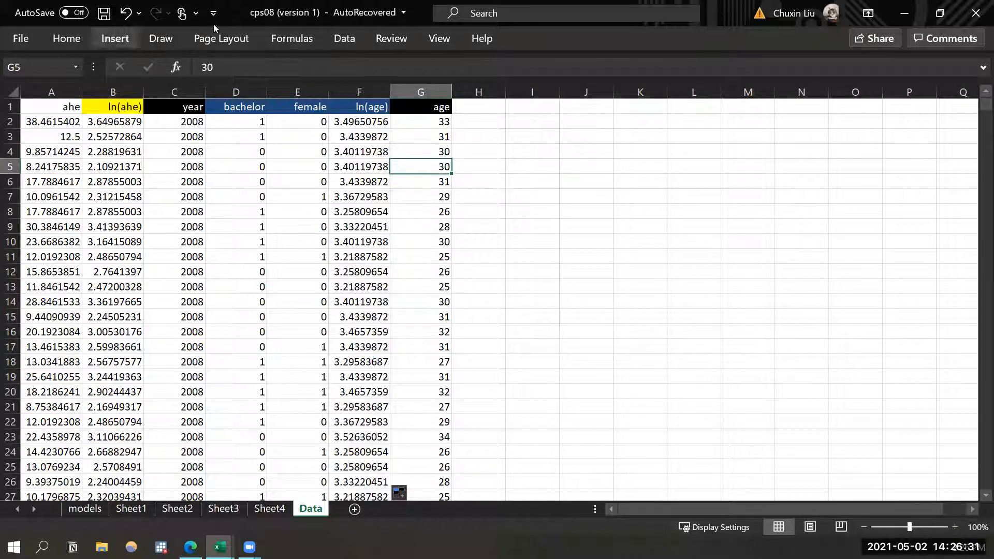
# Run the model 5 regression with Input Y Range $B$2:$B$7712, Input X Range $D$2:$F$7712 and output on a new worksheet.
pyautogui.click(344, 38)
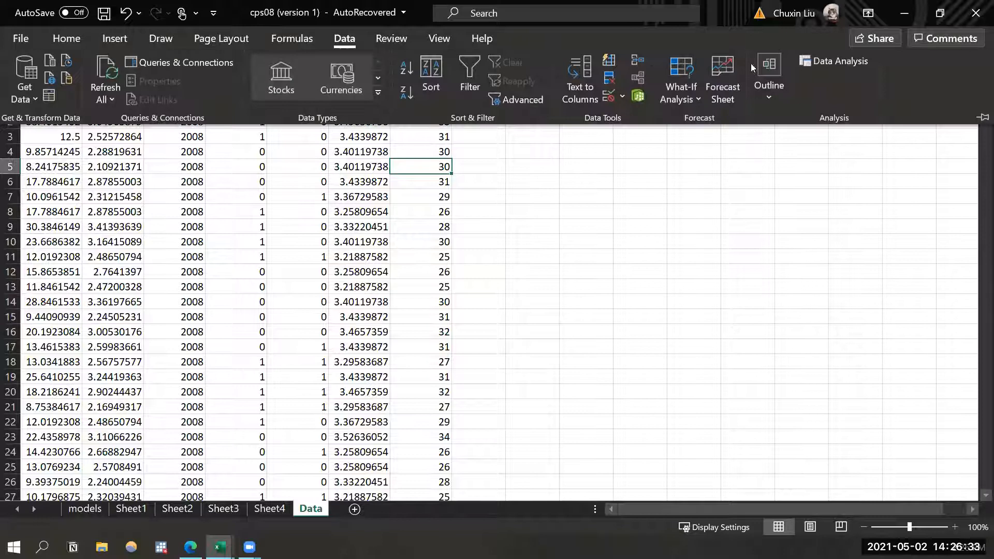
pyautogui.click(835, 61)
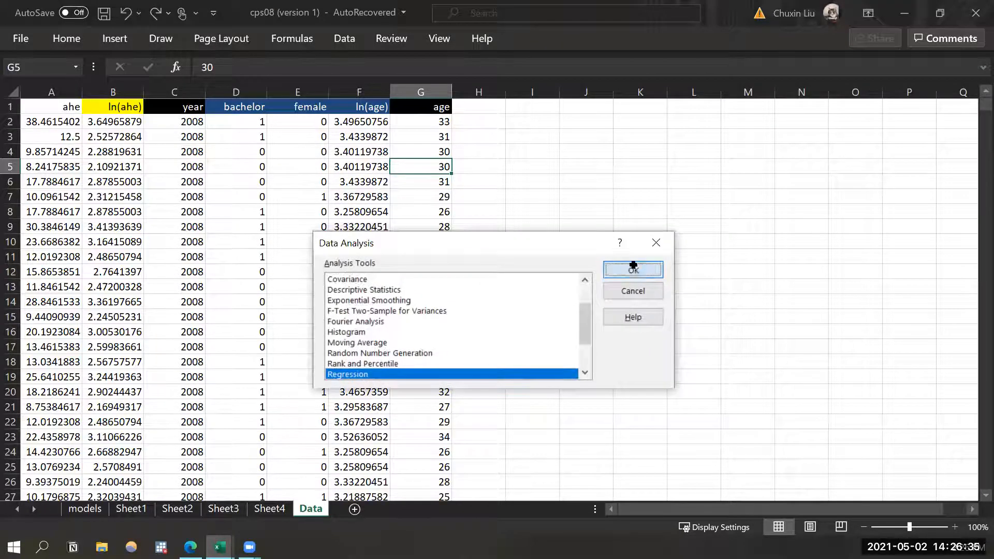
pyautogui.press('Return')
pyautogui.click(983, 93)
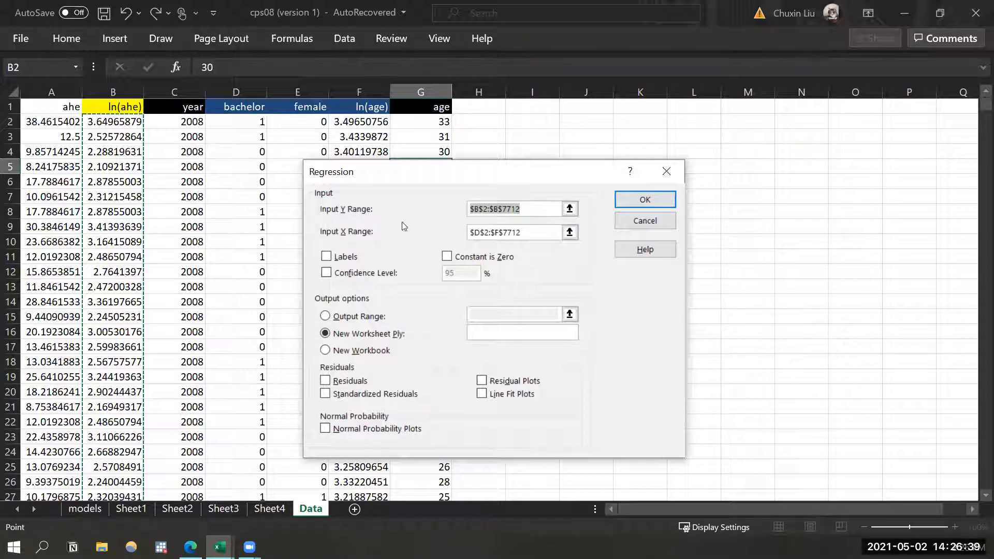
pyautogui.moveTo(421, 174); pyautogui.dragTo(272, 162)
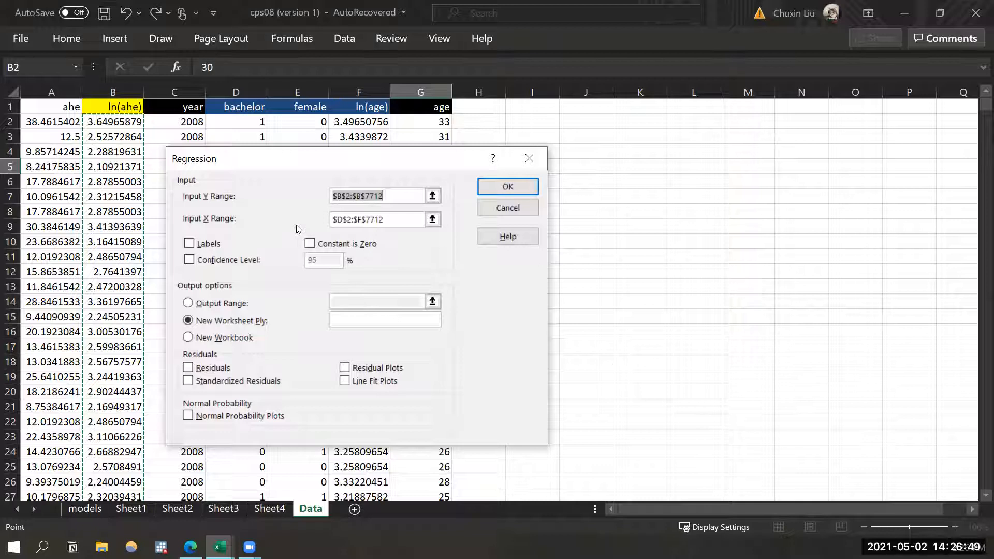
pyautogui.click(381, 220)
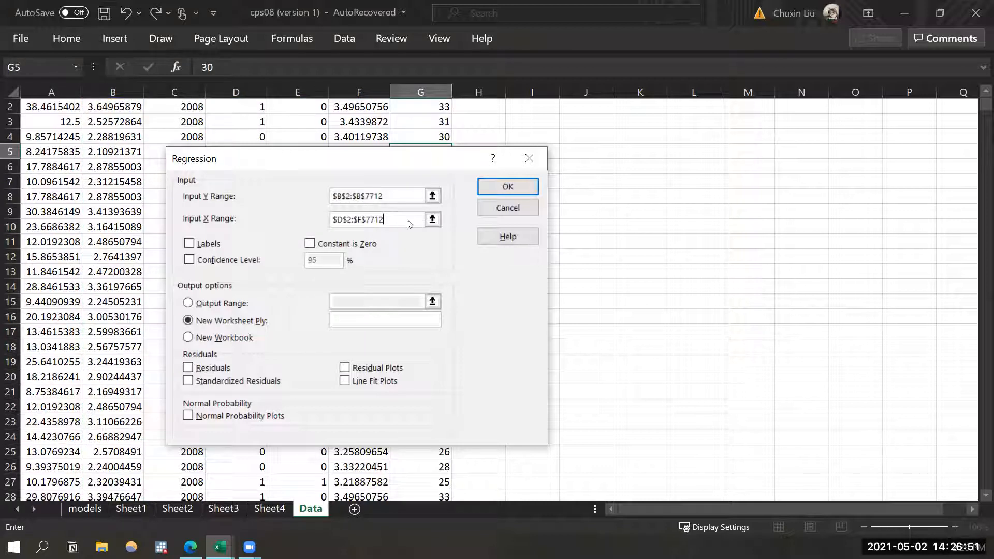
pyautogui.click(986, 92)
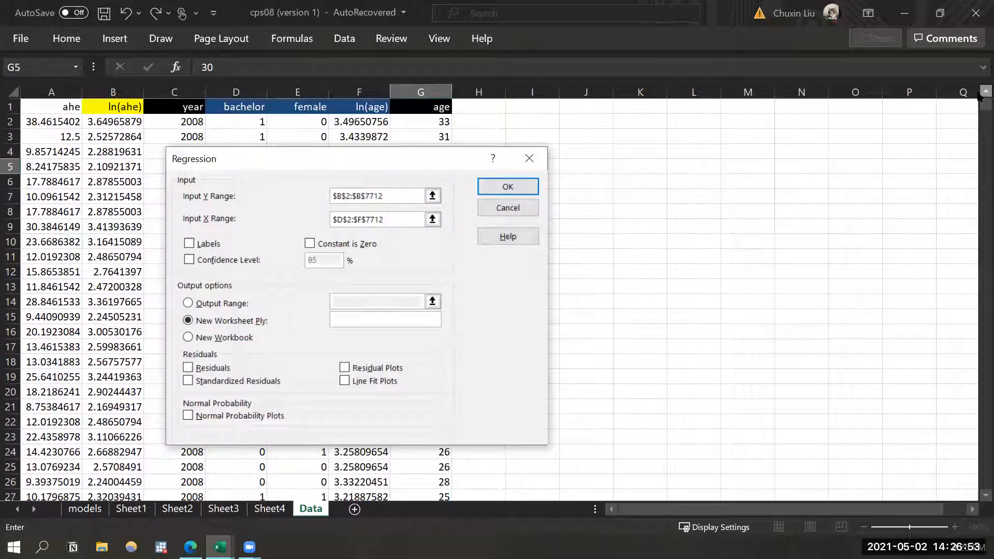
pyautogui.click(522, 187)
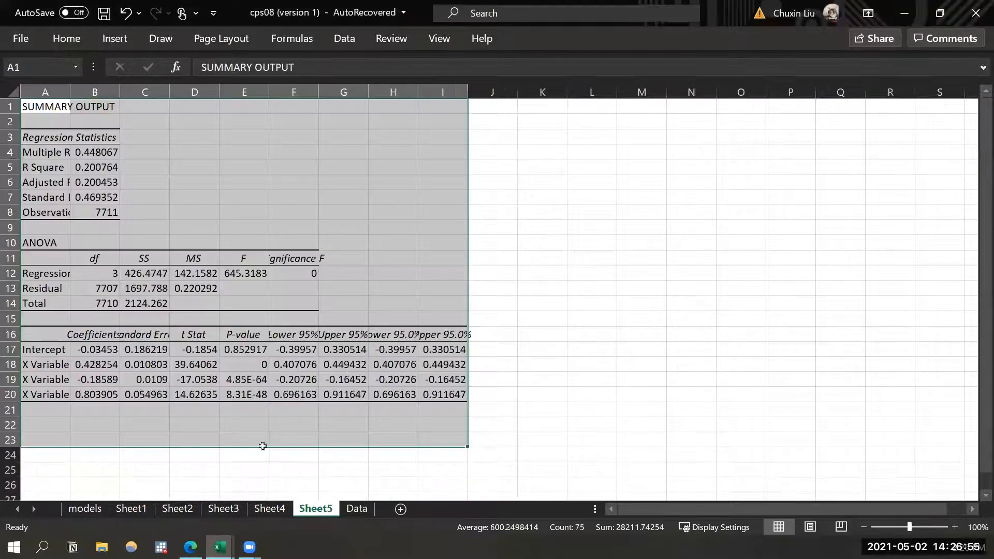
# Fit the widths of columns A to G in model 5's summary output to their contents.
pyautogui.click(48, 365)
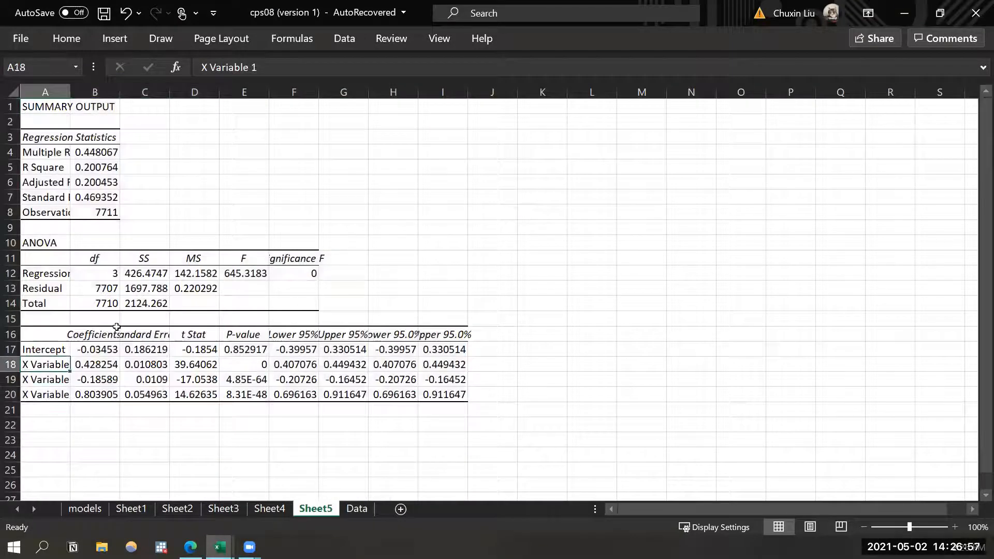
pyautogui.moveTo(61, 90); pyautogui.dragTo(364, 88)
pyautogui.moveTo(368, 90); pyautogui.dragTo(366, 91)
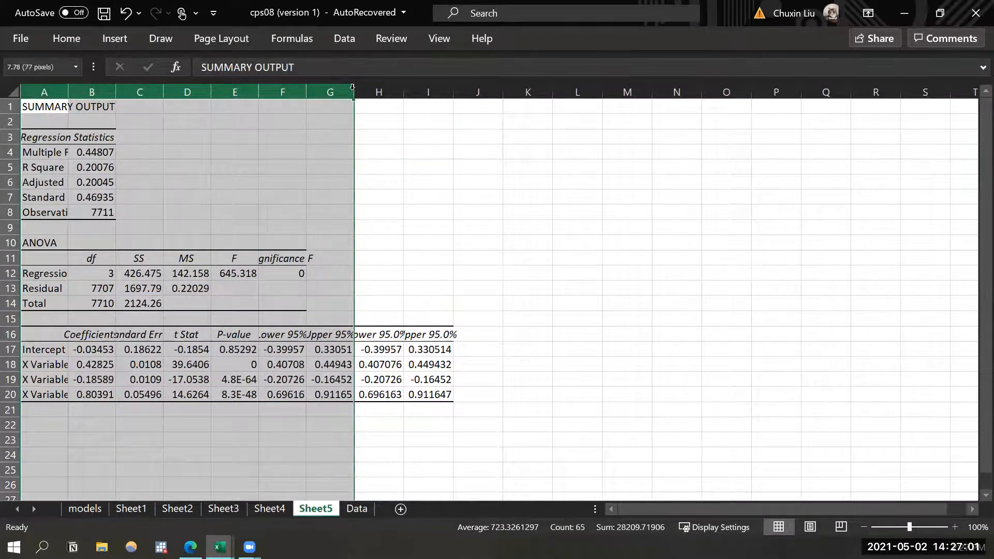
pyautogui.doubleClick(354, 91)
pyautogui.click(153, 366)
# Rename the X Variable labels in A18 to A20 of model 5's coefficient table to "bachelor", "female" and "ln(age)".
pyautogui.click(84, 364)
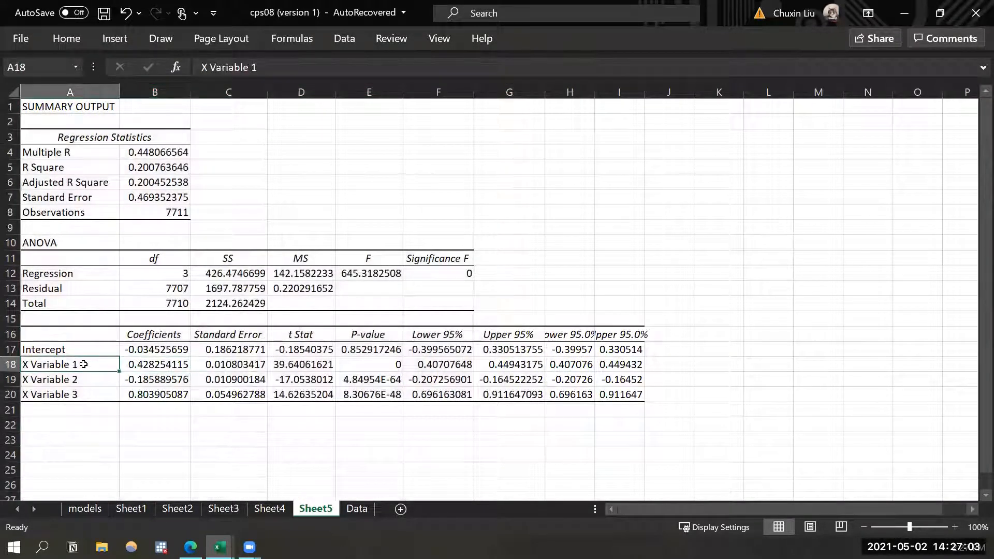
pyautogui.write('BAC')
pyautogui.press('BackSpace')
pyautogui.press('BackSpace')
pyautogui.write('bachelor')
pyautogui.press('Return')
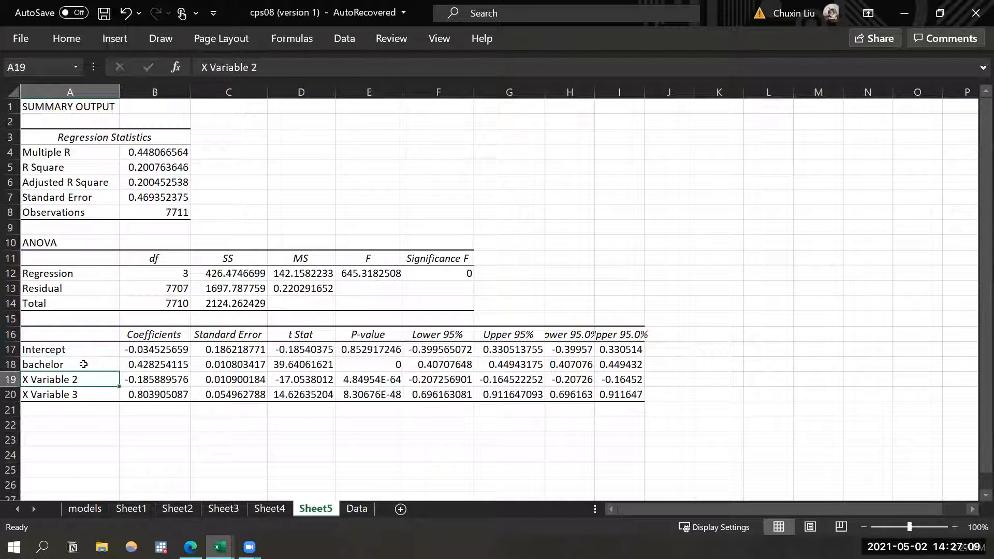
pyautogui.write('female')
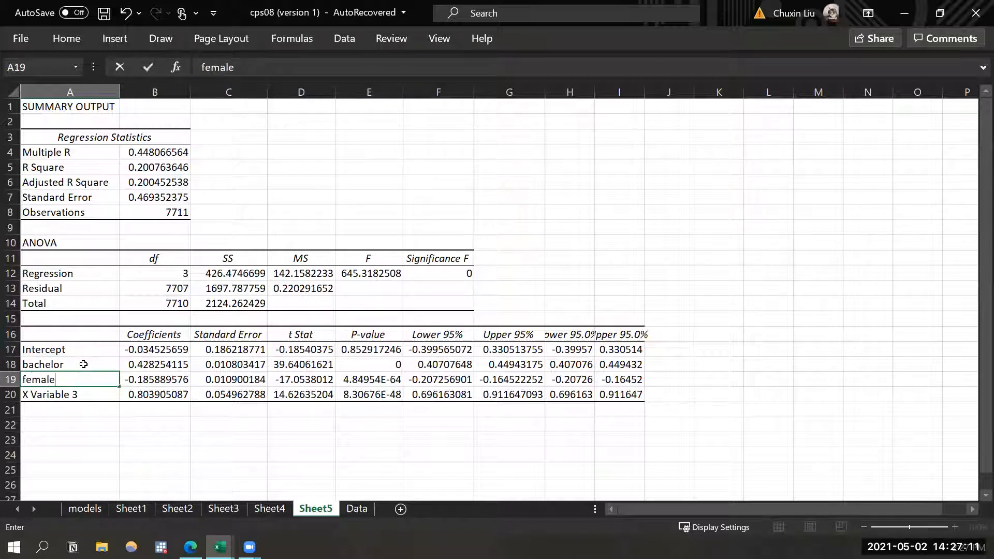
pyautogui.press('Return')
pyautogui.write('In')
pyautogui.write('(age)')
pyautogui.press('Return')
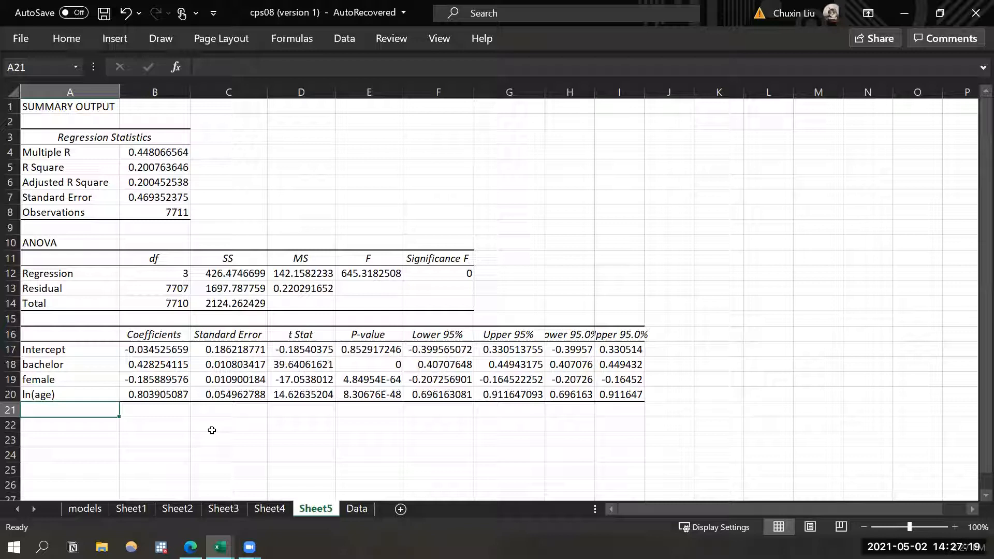
# Check model 6's variables in the models sheet, and fill the ahe header cell A1 in the Data sheet yellow.
pyautogui.click(96, 507)
pyautogui.click(223, 310)
pyautogui.moveTo(106, 262); pyautogui.dragTo(110, 284)
pyautogui.click(182, 284)
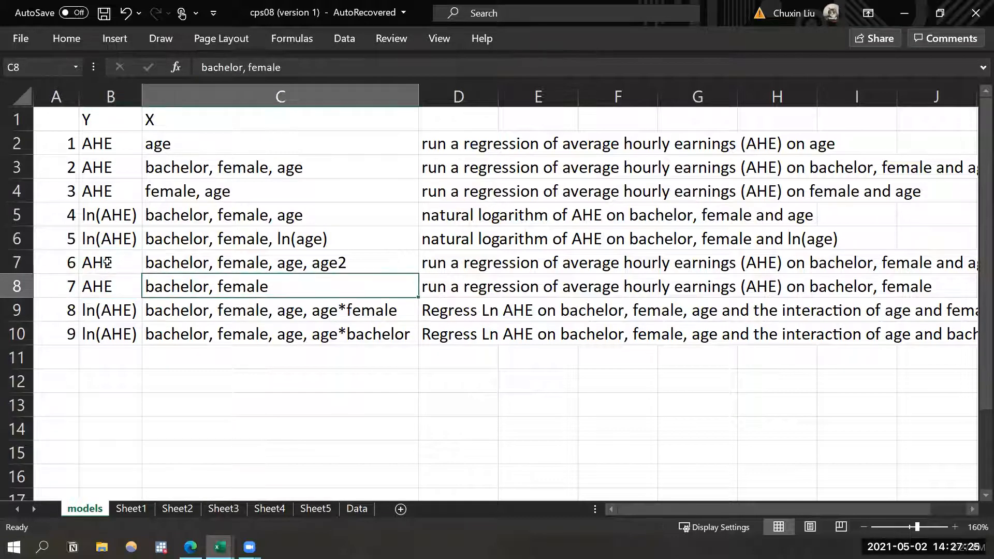
pyautogui.click(106, 261)
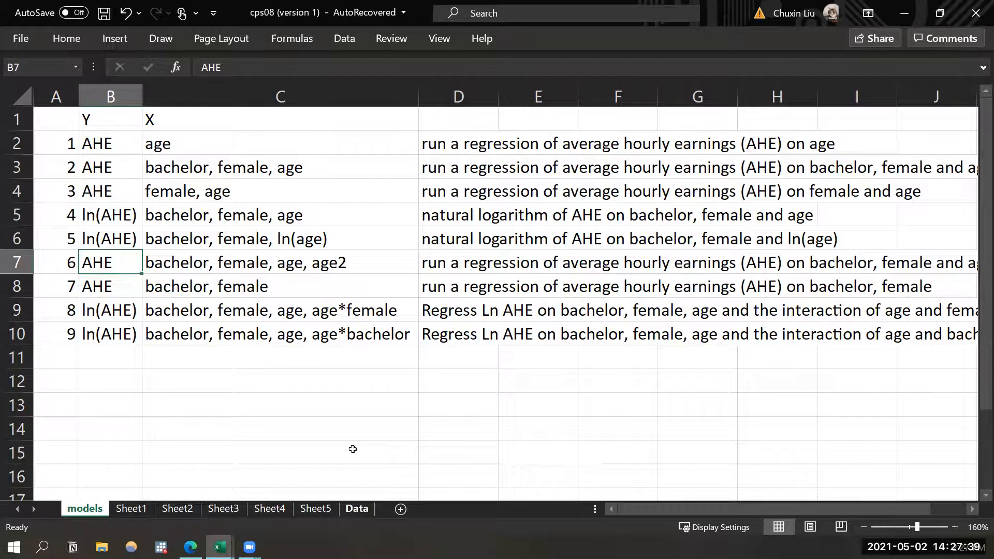
pyautogui.click(357, 509)
pyautogui.click(298, 256)
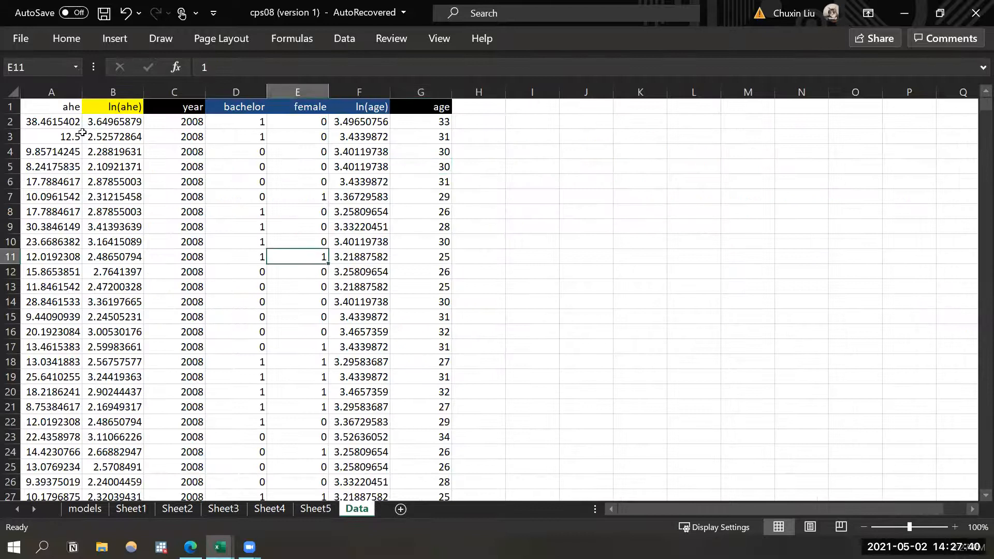
pyautogui.click(53, 102)
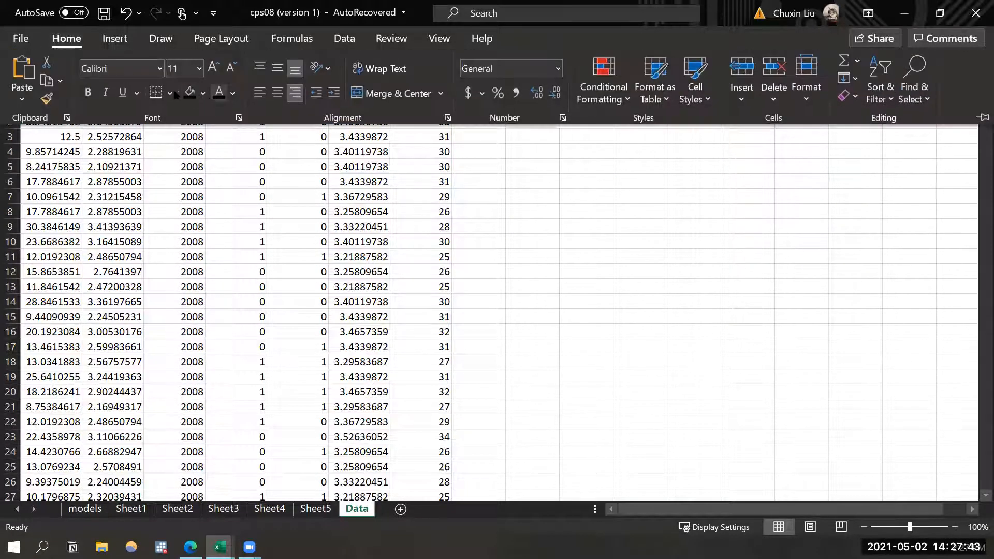
pyautogui.click(202, 93)
pyautogui.click(230, 234)
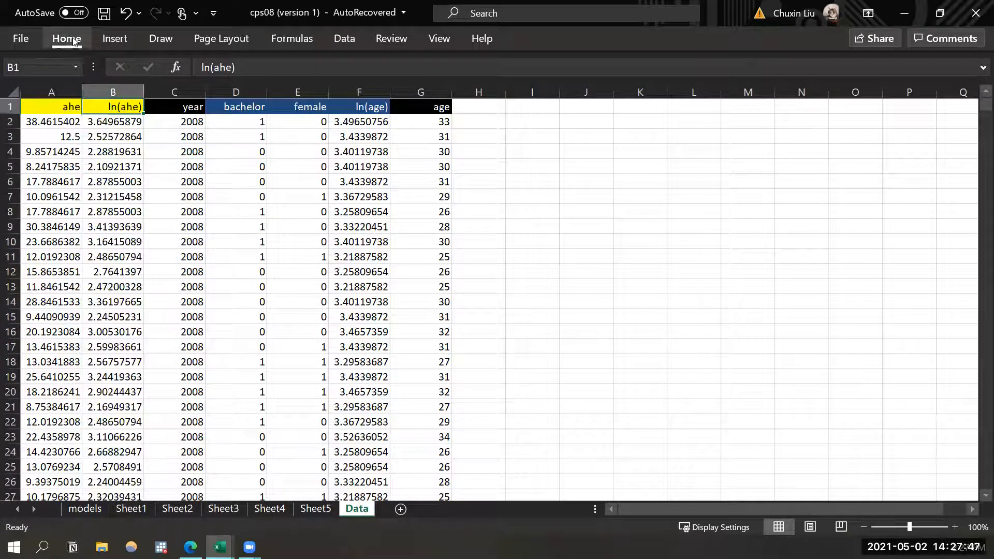
# Remove the fill colour from the ln(ahe) header cell B1.
pyautogui.click(66, 38)
pyautogui.click(206, 94)
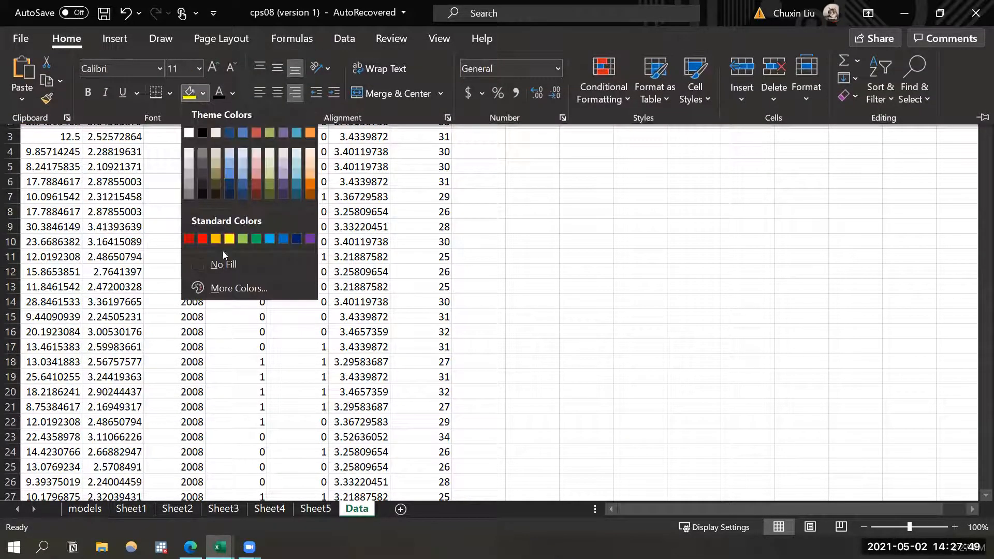
pyautogui.click(215, 262)
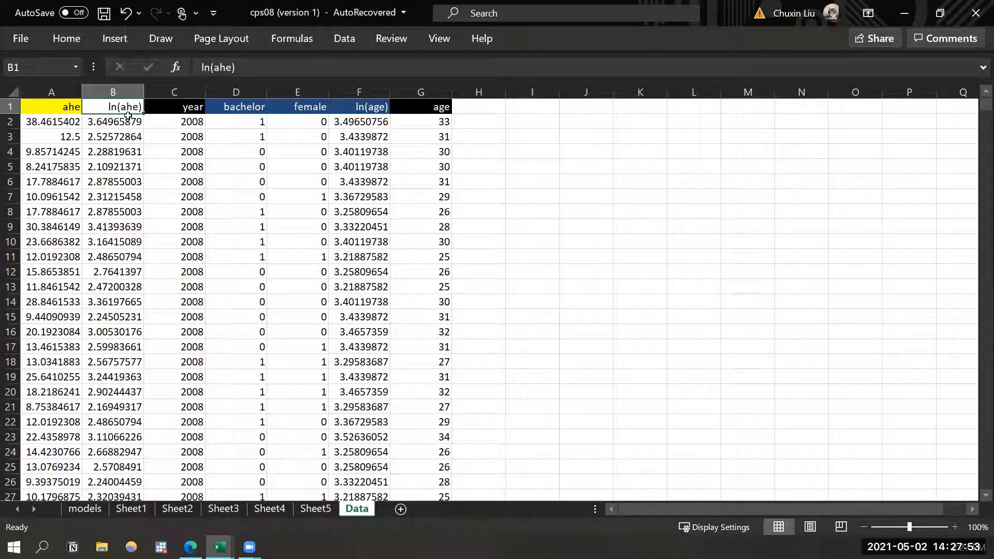
pyautogui.click(187, 176)
pyautogui.click(293, 196)
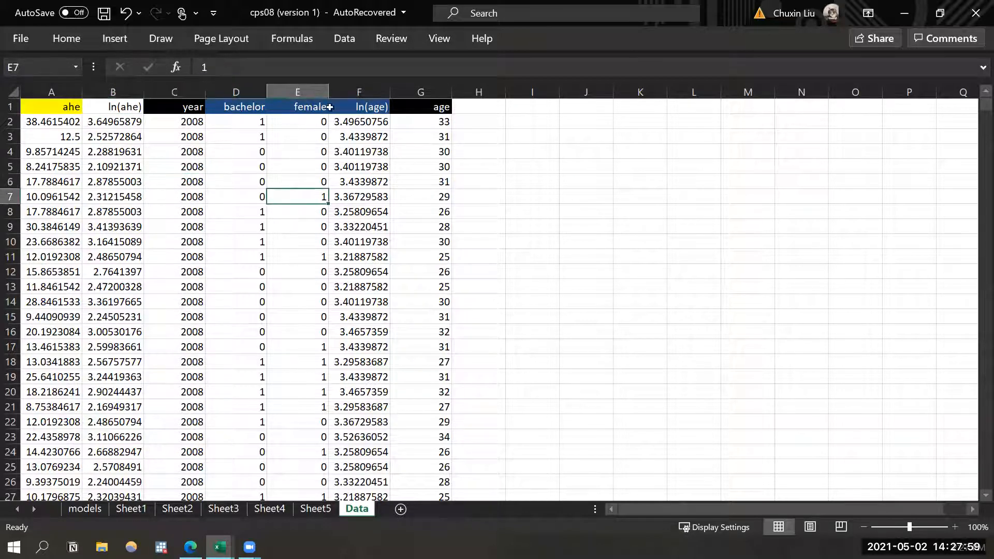
# Move the entire ln(age) column from column F to column I.
pyautogui.click(350, 93)
pyautogui.rightClick(350, 95)
pyautogui.click(383, 129)
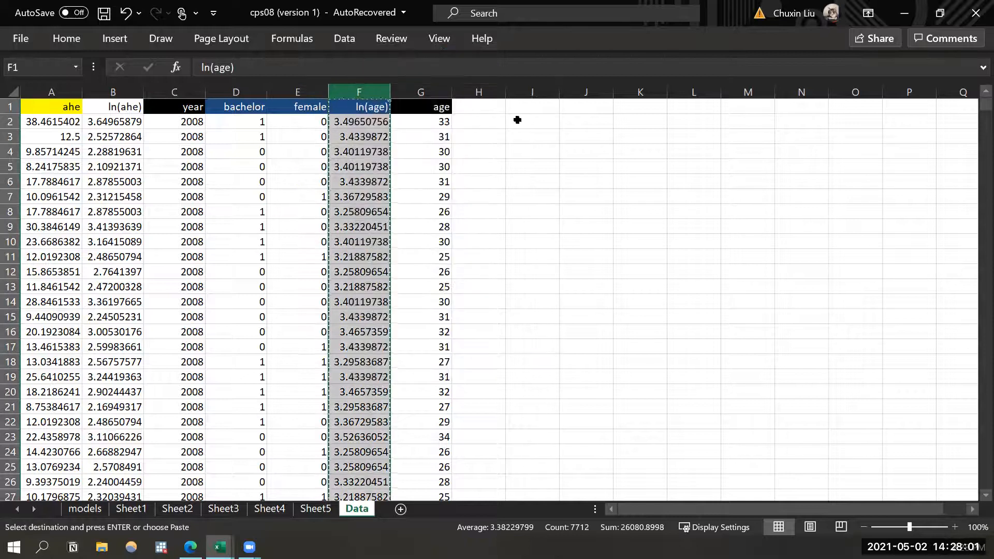
pyautogui.click(500, 106)
pyautogui.click(535, 107)
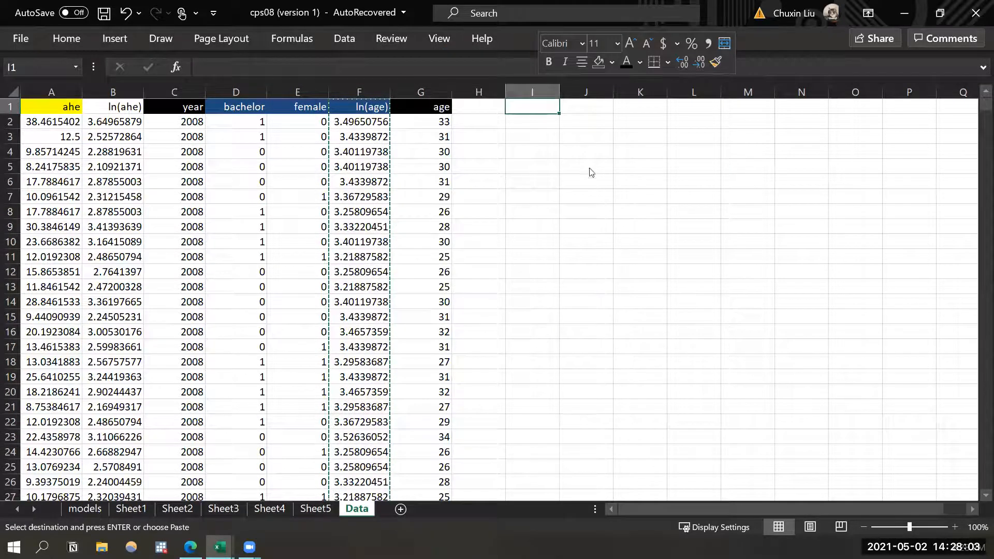
pyautogui.click(575, 168)
# Move the entire age column from column G into the empty column F.
pyautogui.click(434, 181)
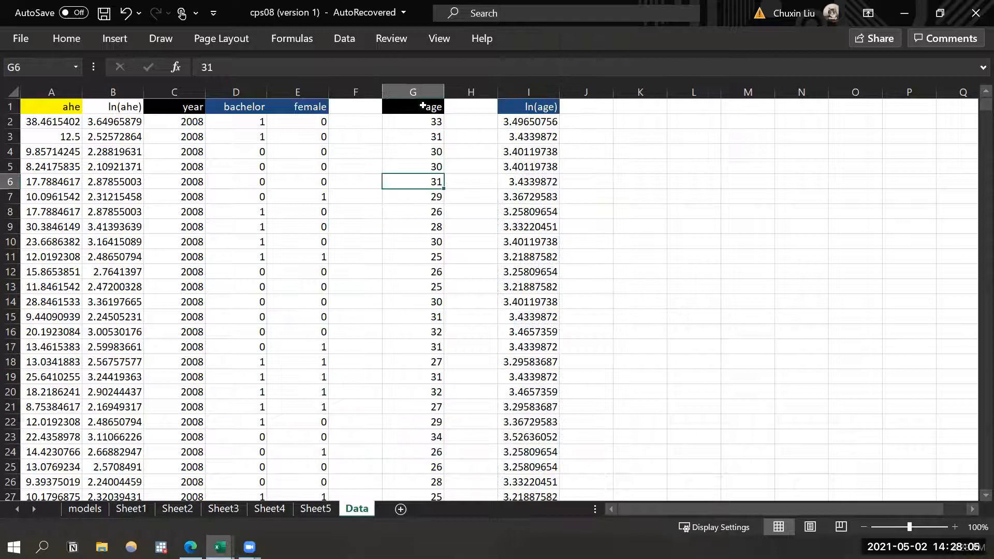
pyautogui.click(414, 91)
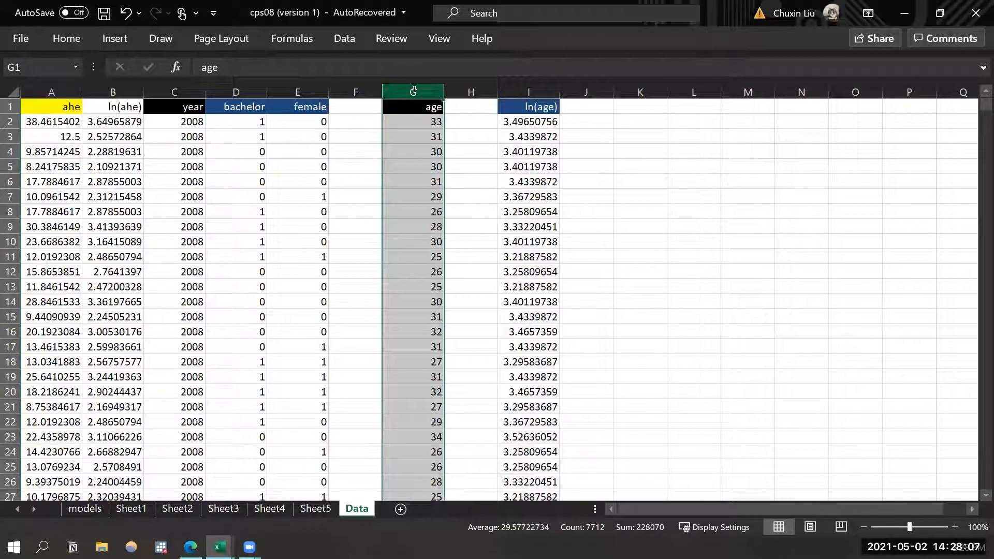
pyautogui.rightClick(414, 93)
pyautogui.click(440, 102)
pyautogui.click(355, 91)
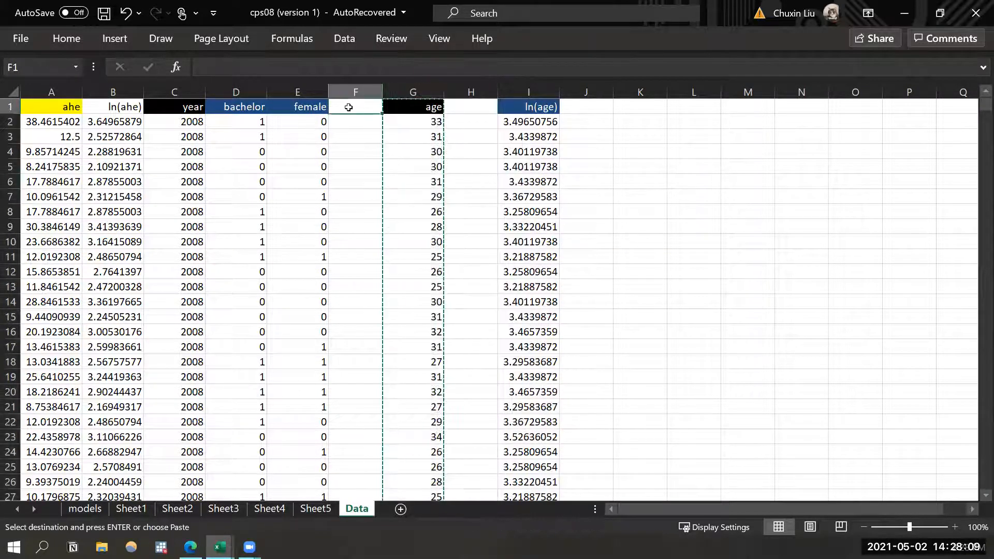
pyautogui.rightClick(352, 91)
pyautogui.click(389, 167)
pyautogui.click(409, 152)
# Create an age2 column in G with the header "age2" and the formula =F2*F2 filled down from G2.
pyautogui.click(401, 110)
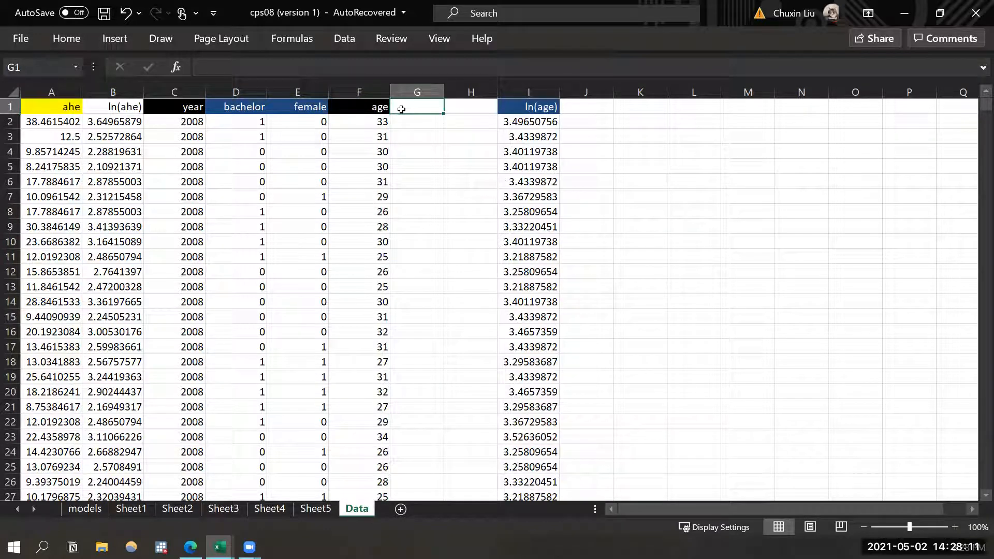
pyautogui.write('age2')
pyautogui.press('Return')
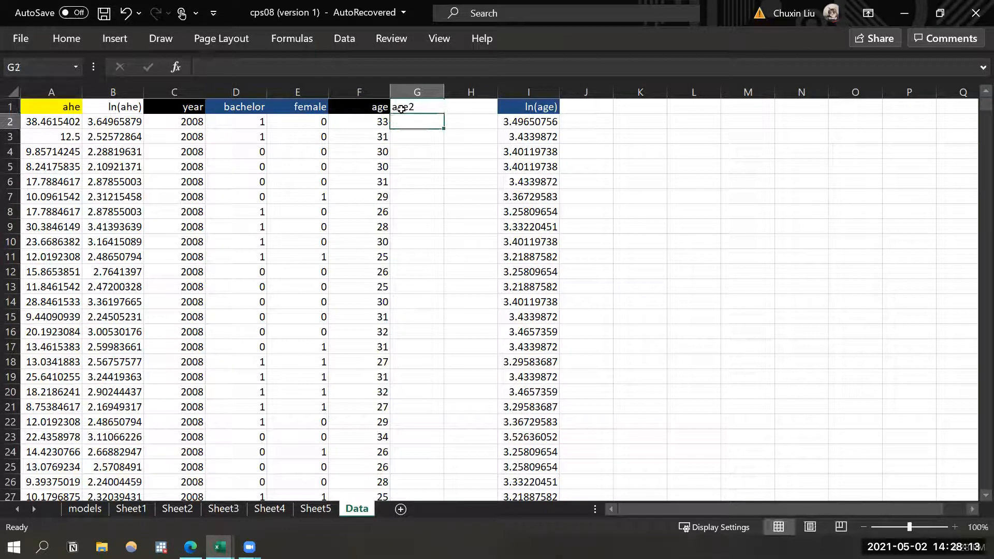
pyautogui.write('=')
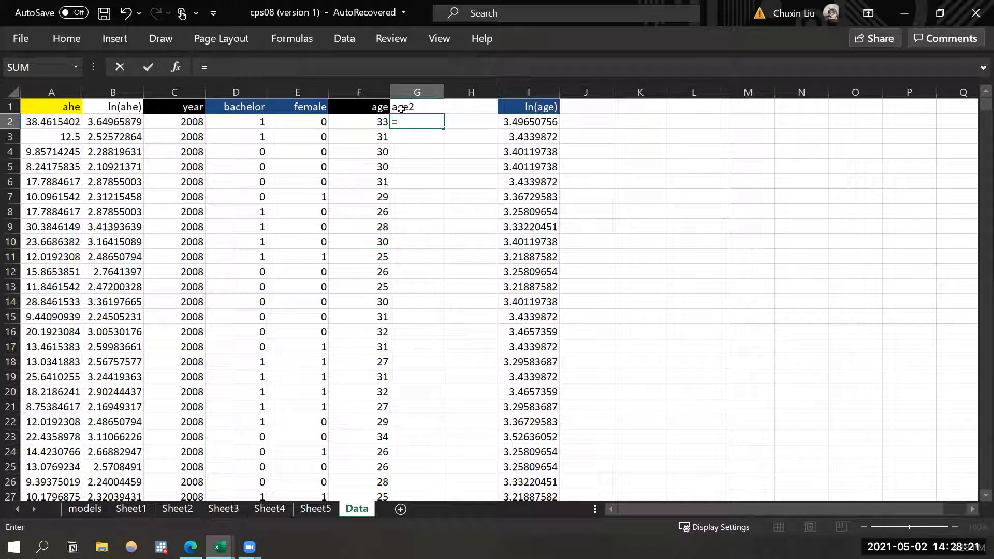
pyautogui.click(382, 121)
pyautogui.write('*')
pyautogui.click(382, 121)
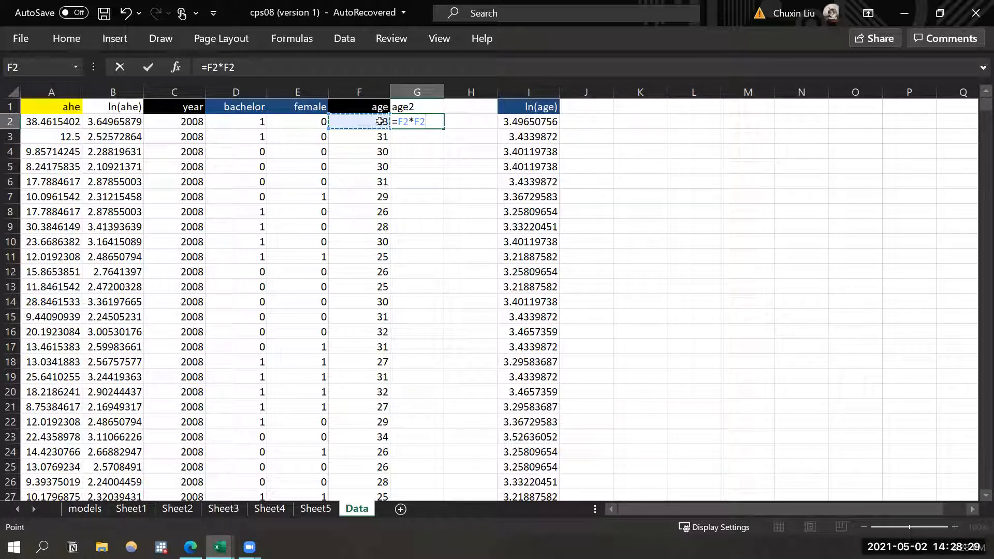
pyautogui.press('Return')
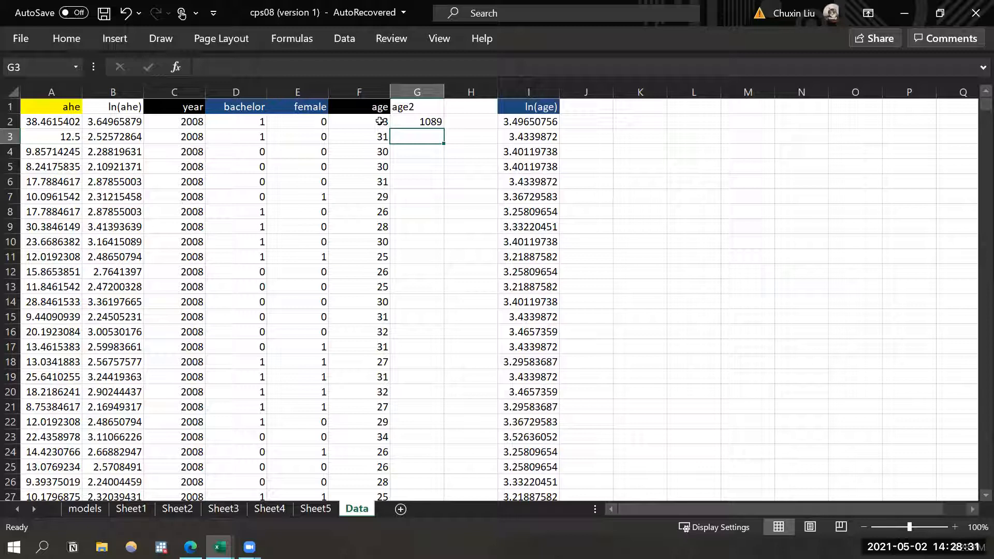
pyautogui.click(418, 123)
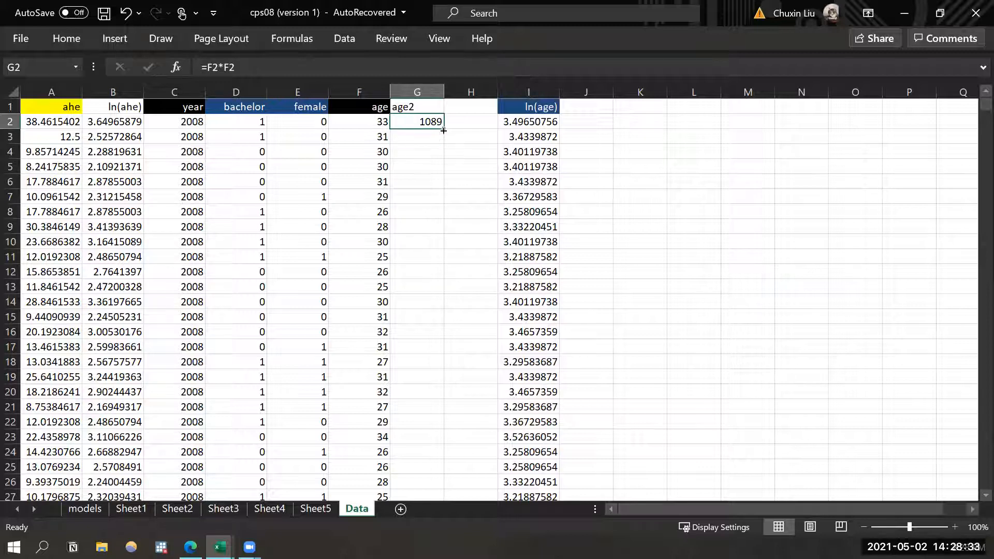
pyautogui.click(442, 128)
pyautogui.doubleClick(443, 128)
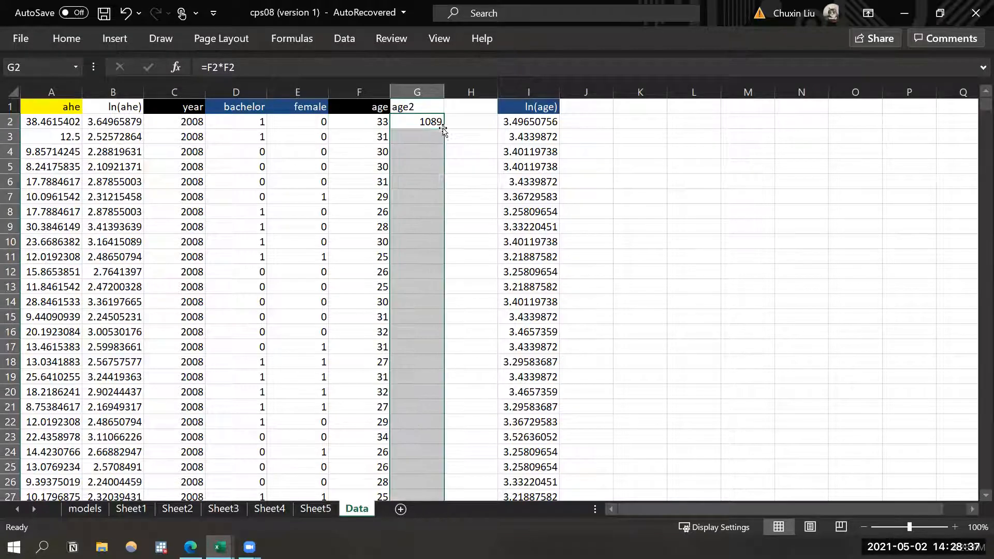
# Give the header cells D1 to G1 a dark blue fill and a white font.
pyautogui.click(384, 109)
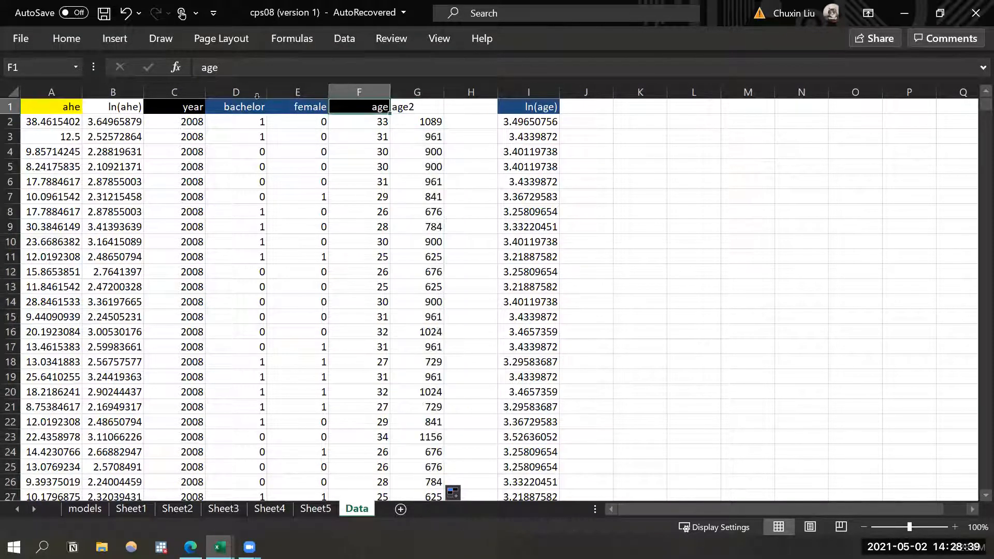
pyautogui.moveTo(252, 105); pyautogui.dragTo(414, 106)
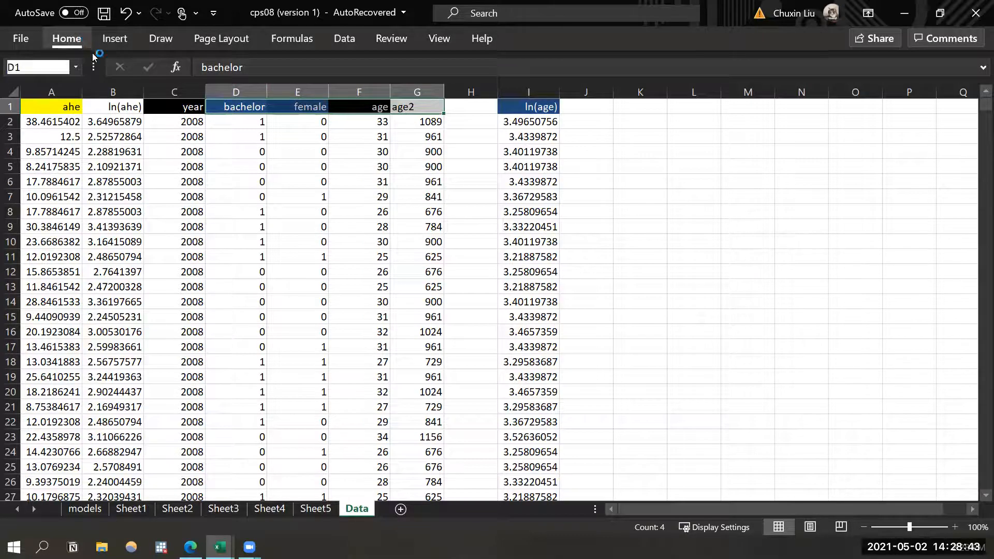
pyautogui.click(66, 39)
pyautogui.click(202, 98)
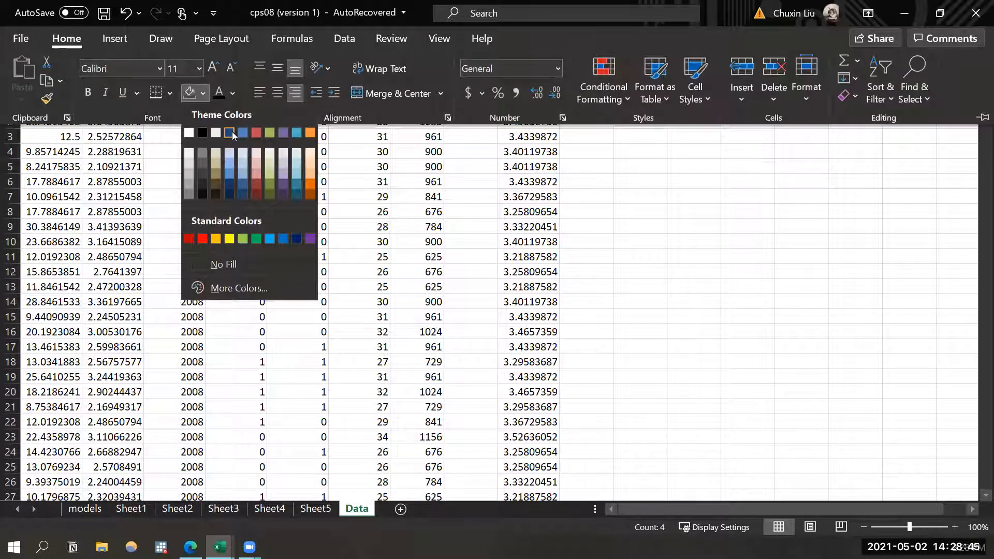
pyautogui.click(236, 136)
pyautogui.click(66, 38)
pyautogui.click(203, 94)
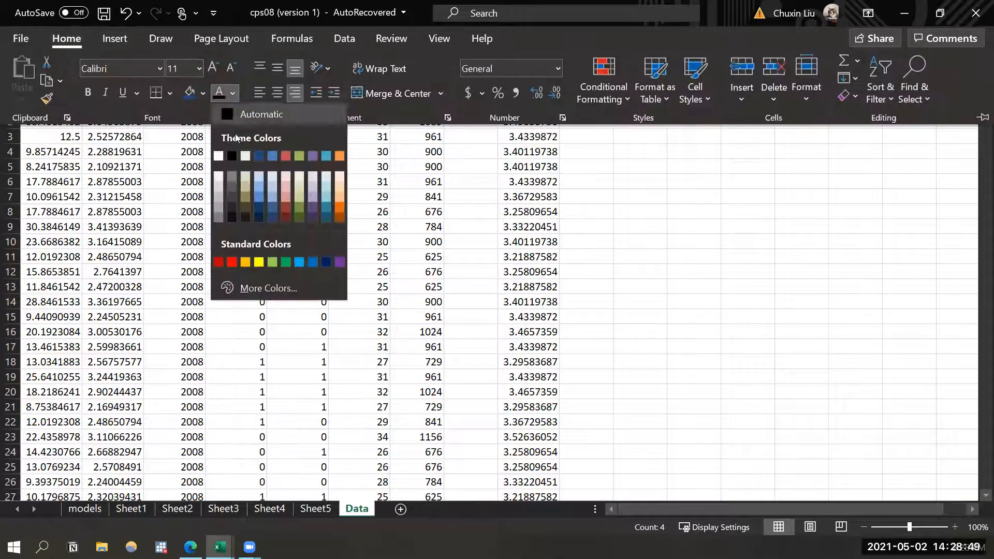
pyautogui.click(296, 252)
# Fit the widths of columns D to G in the Data sheet to their contents.
pyautogui.moveTo(241, 93); pyautogui.dragTo(442, 83)
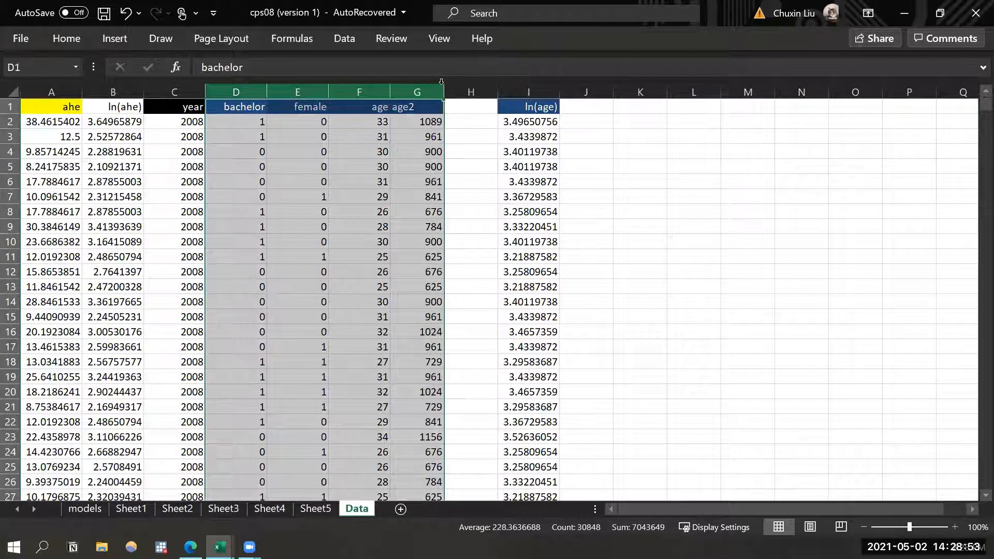
pyautogui.doubleClick(442, 82)
pyautogui.moveTo(338, 88); pyautogui.dragTo(390, 93)
pyautogui.click(422, 197)
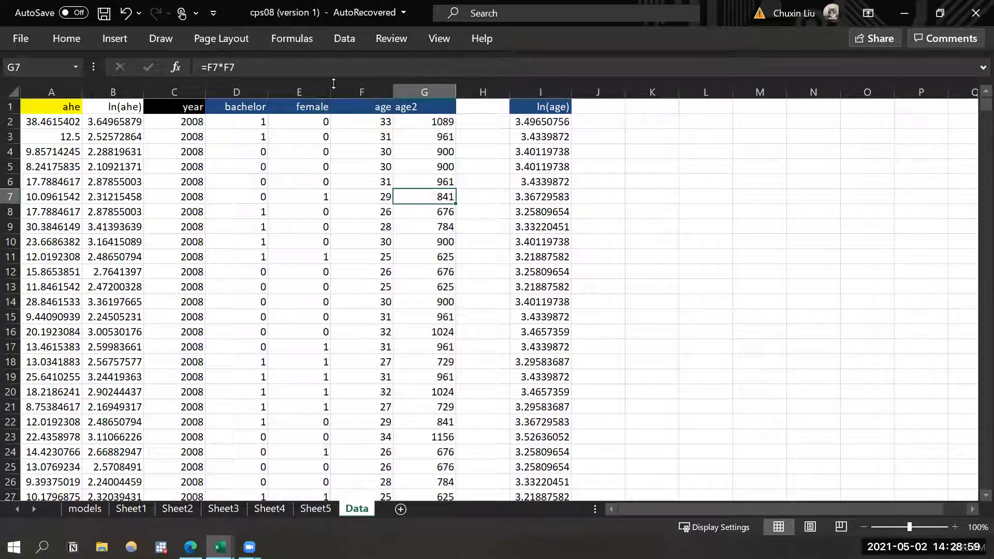
# Fill the ln(age) header cell I1 with black.
pyautogui.click(554, 93)
pyautogui.click(547, 108)
pyautogui.click(65, 38)
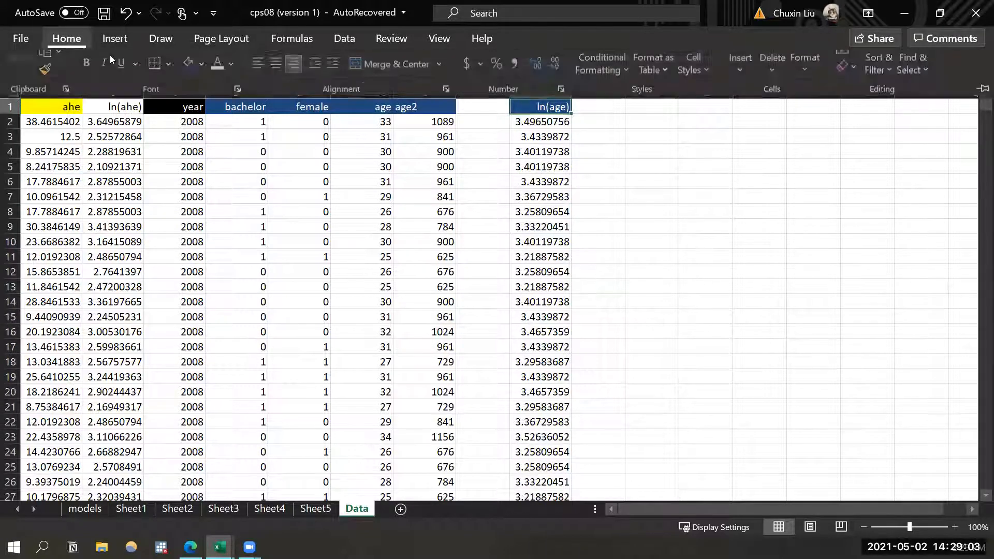
pyautogui.click(203, 93)
pyautogui.click(203, 134)
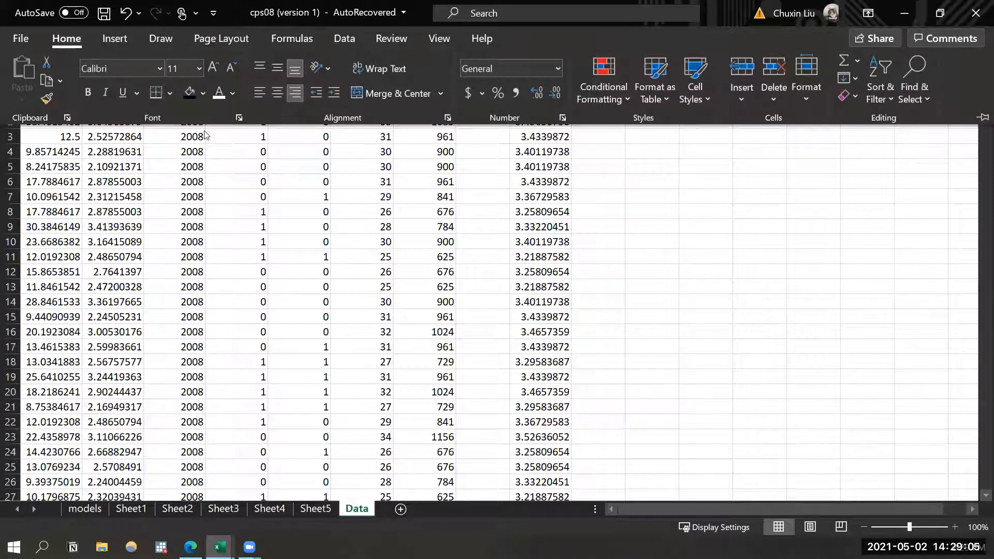
pyautogui.click(566, 162)
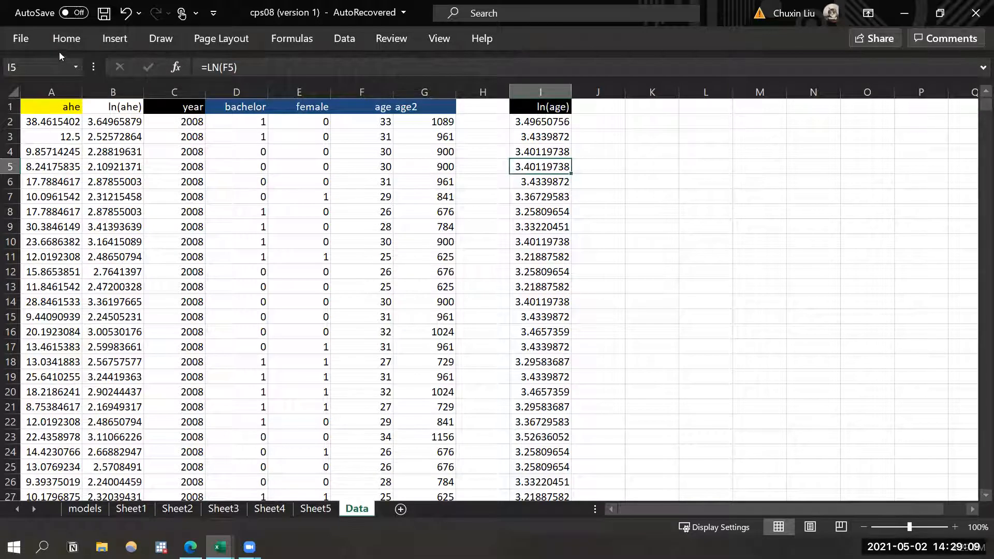
# Open the Regression tool from the Data sheet and set the Y range to $A$2:$A$7712.
pyautogui.click(344, 39)
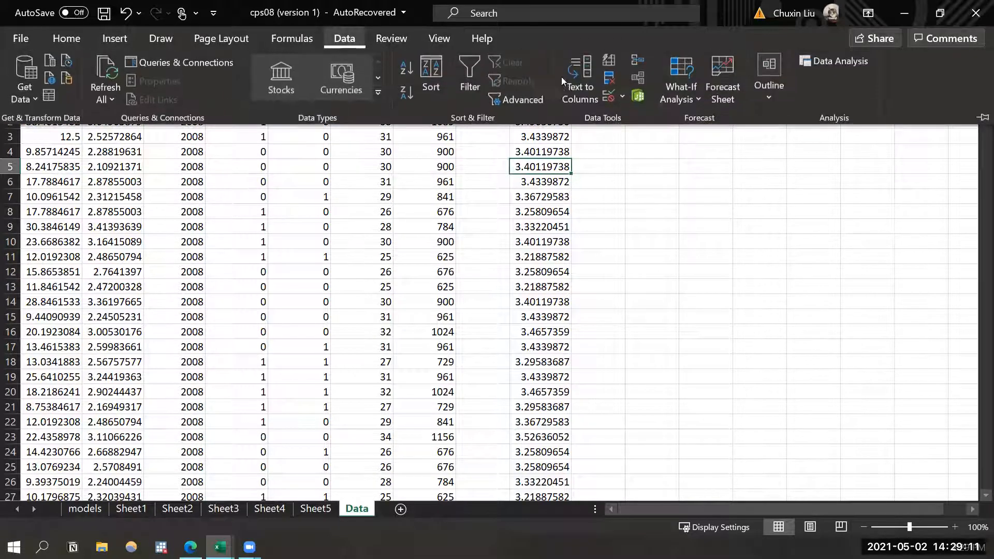
pyautogui.click(808, 61)
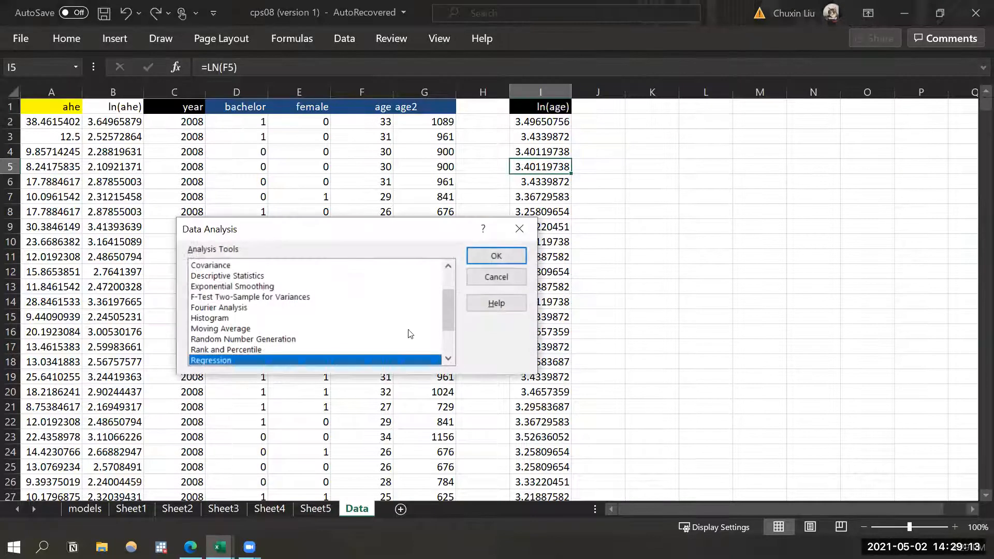
pyautogui.click(514, 257)
pyautogui.click(984, 92)
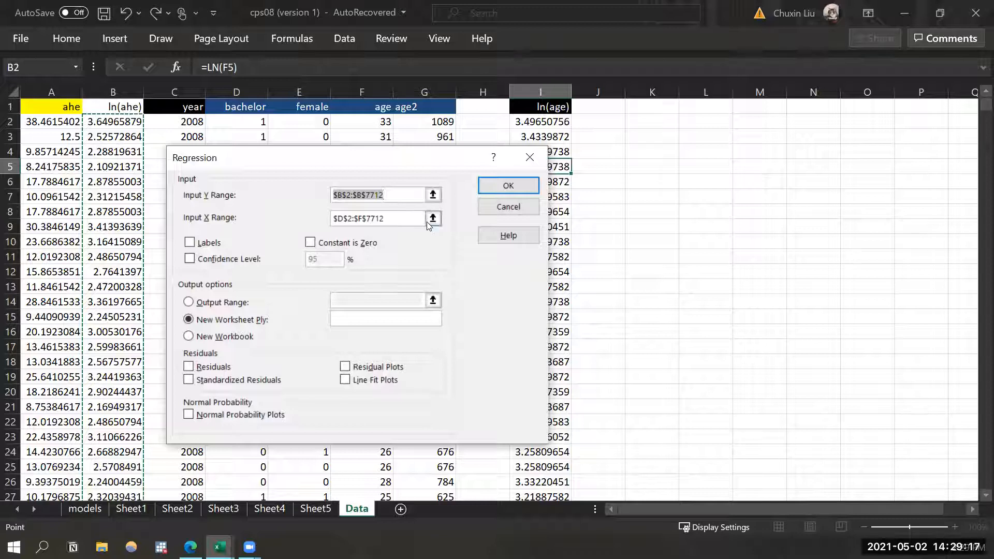
pyautogui.click(341, 196)
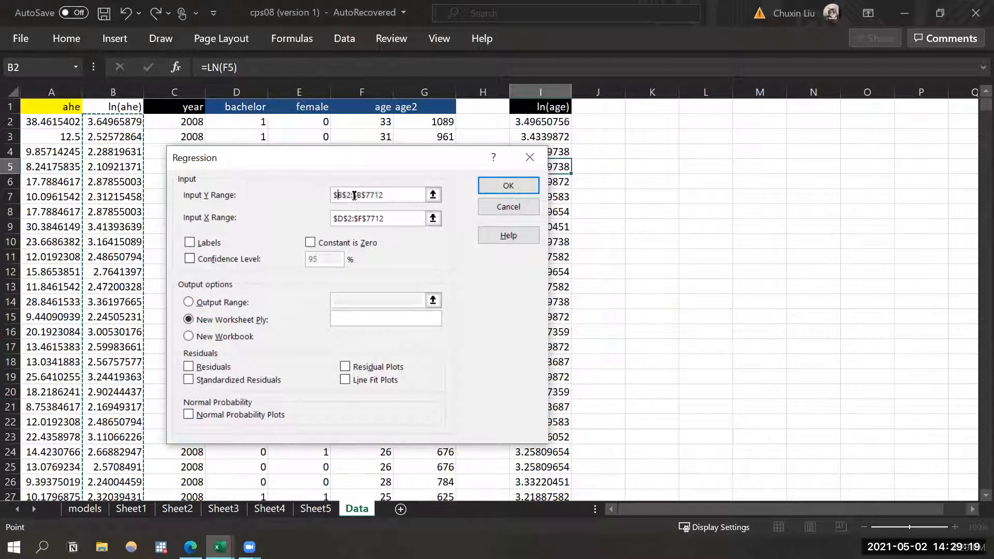
pyautogui.write('A')
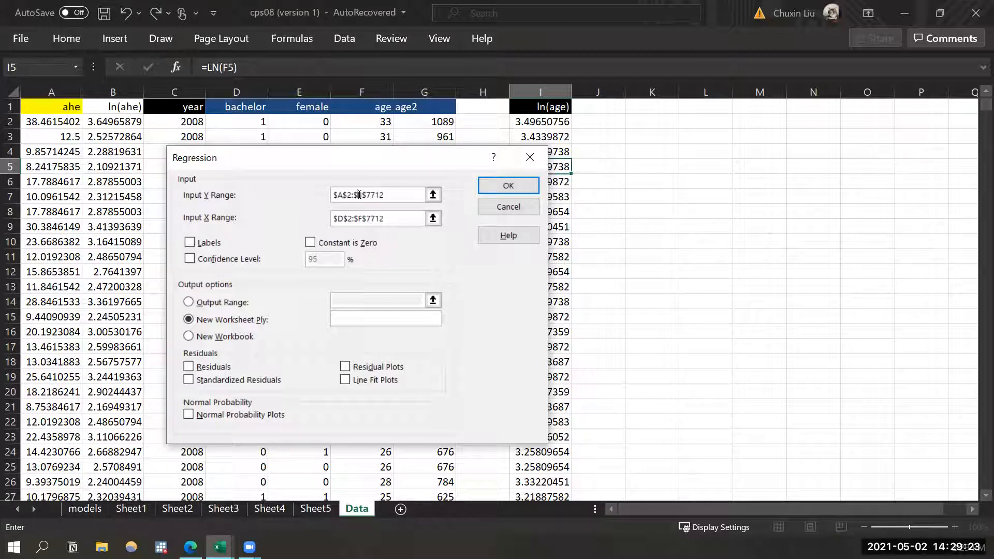
pyautogui.press('BackSpace')
pyautogui.write('A')
# Set the X range to $D$2:$G$7712 and run the regression with output to a new worksheet.
pyautogui.scroll(-1, 350, 226)
pyautogui.click(346, 218)
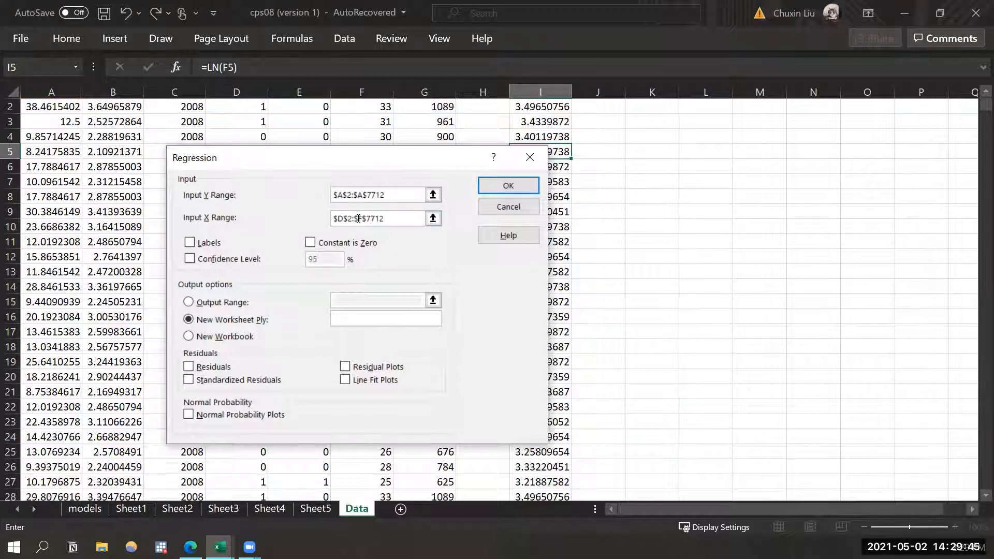
pyautogui.click(363, 218)
pyautogui.press('BackSpace')
pyautogui.write('G')
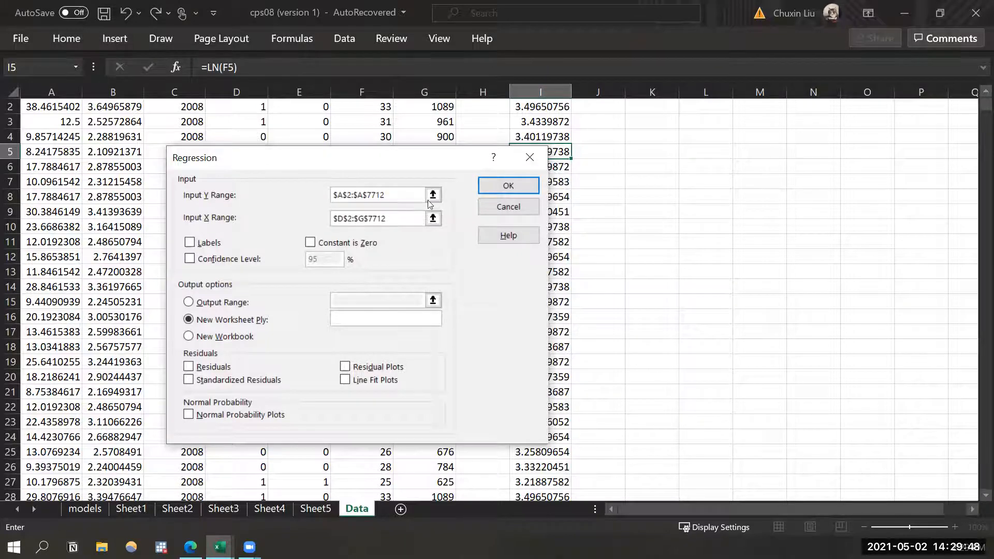
pyautogui.click(508, 186)
# Fit the widths of columns A to G in the new four-variable regression output to their contents.
pyautogui.click(113, 152)
pyautogui.moveTo(45, 91); pyautogui.dragTo(370, 93)
pyautogui.doubleClick(368, 91)
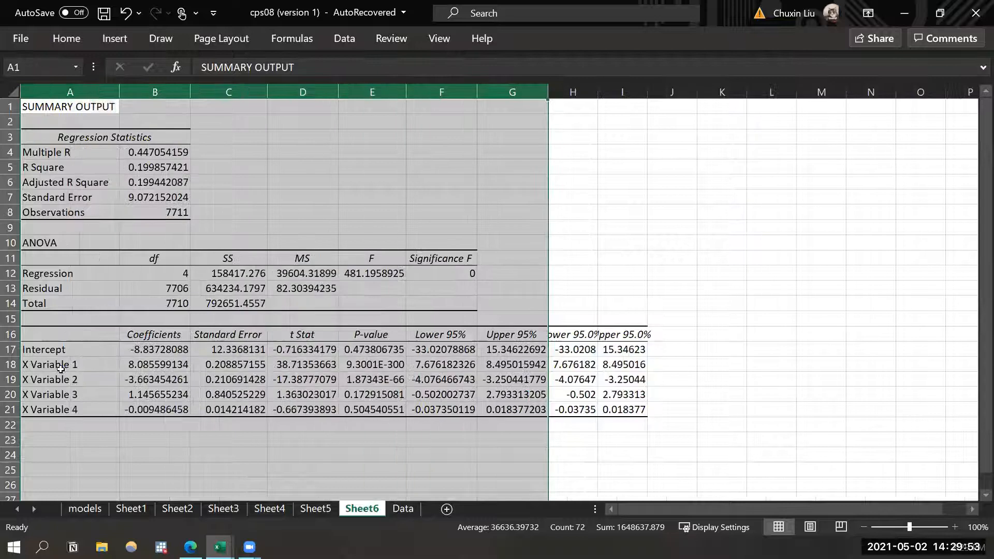
# Replace the X Variable labels in A18 to A21 with bachelor, female, age and age2.
pyautogui.click(65, 366)
pyautogui.write('BACH')
pyautogui.press('BackSpace')
pyautogui.press('BackSpace')
pyautogui.press('BackSpace')
pyautogui.press('BackSpace')
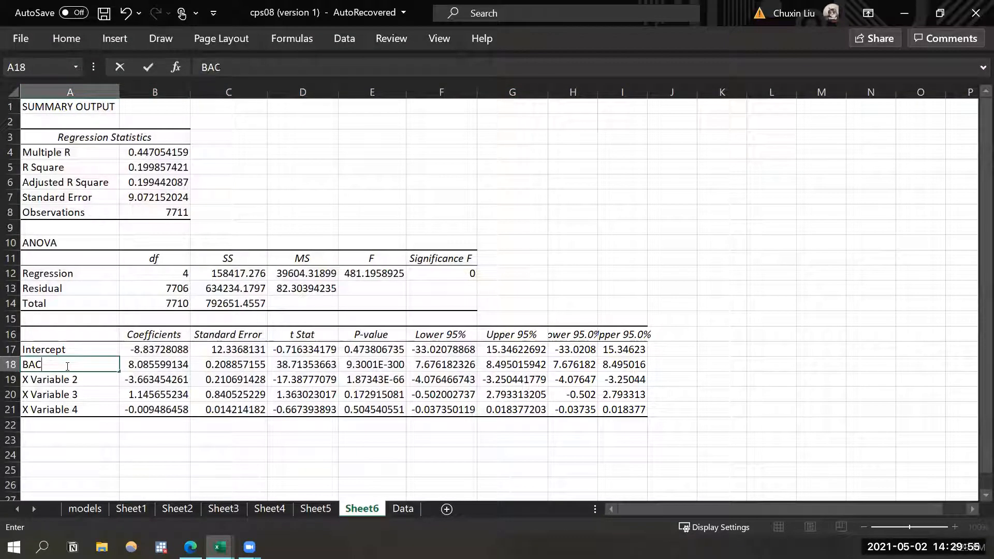
pyautogui.write('c')
pyautogui.press('BackSpace')
pyautogui.write('ba')
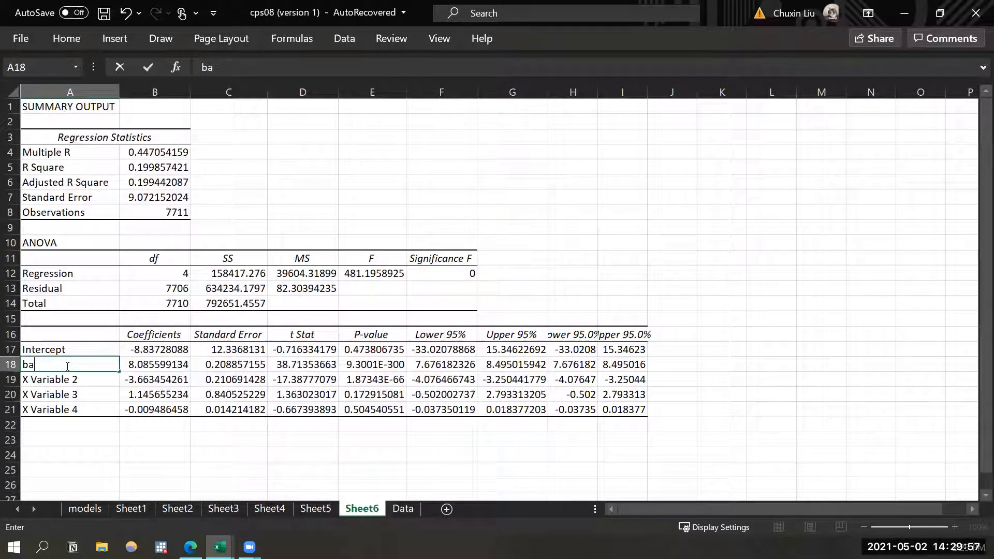
pyautogui.write('chelor')
pyautogui.press('Return')
pyautogui.write('female')
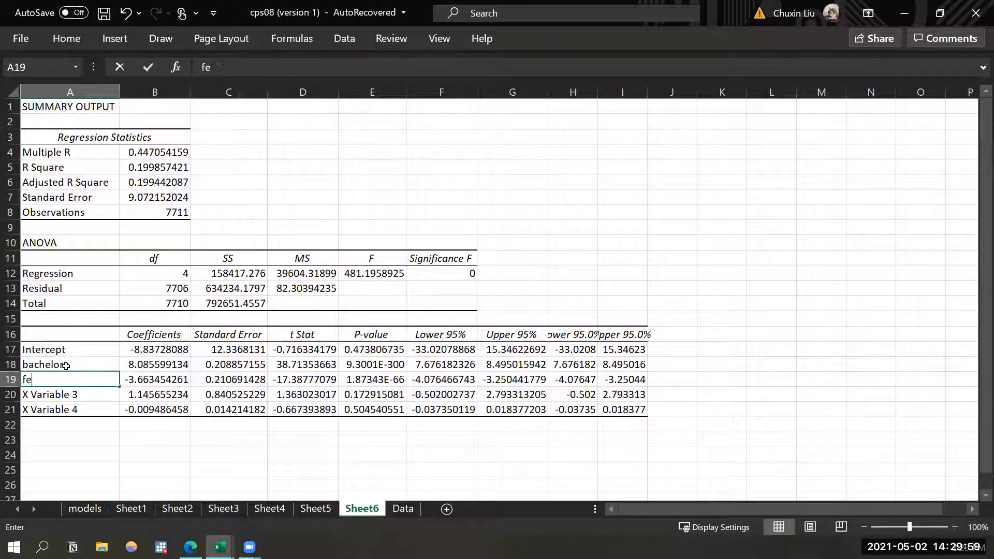
pyautogui.press('Return')
pyautogui.write('age')
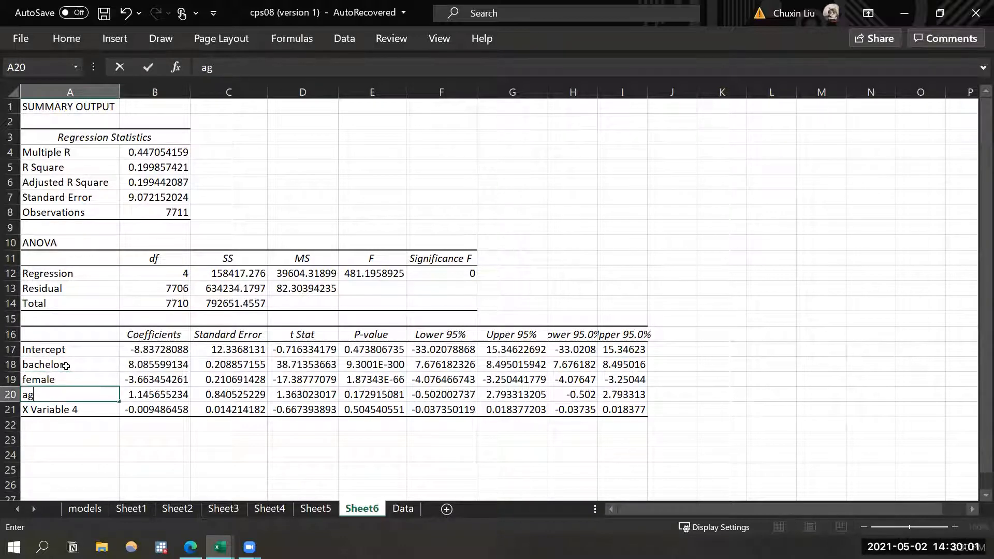
pyautogui.press('Return')
pyautogui.write('age2')
pyautogui.press('Return')
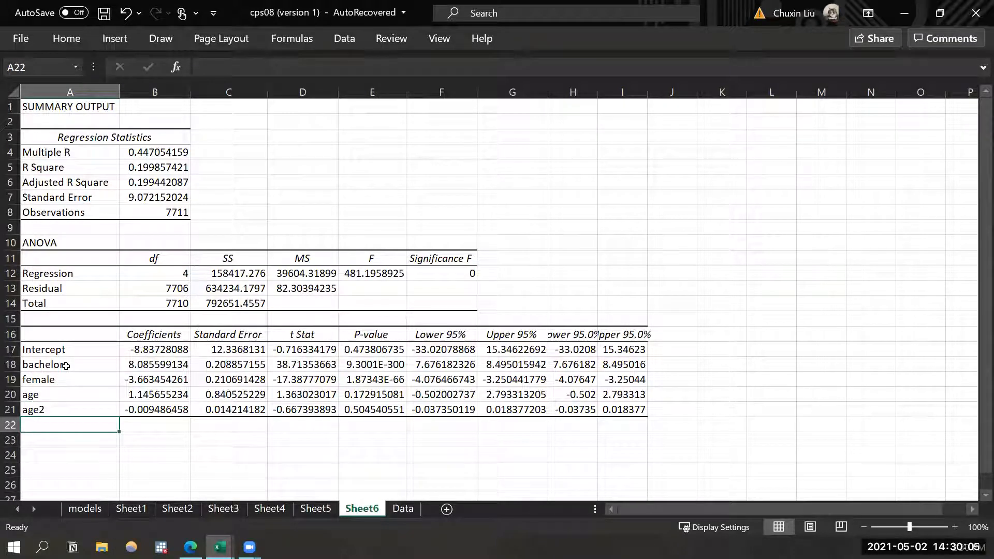
pyautogui.press('Up')
pyautogui.press('Right')
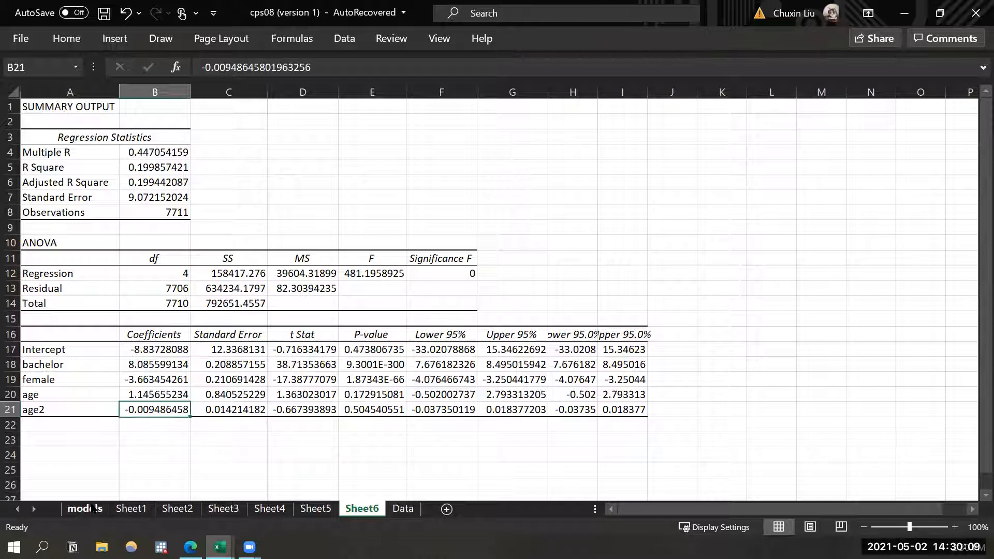
# Check model 7 in the models sheet and fill the age and age2 header cells F1:G1 of the Data sheet with black.
pyautogui.click(85, 508)
pyautogui.moveTo(129, 294); pyautogui.dragTo(228, 290)
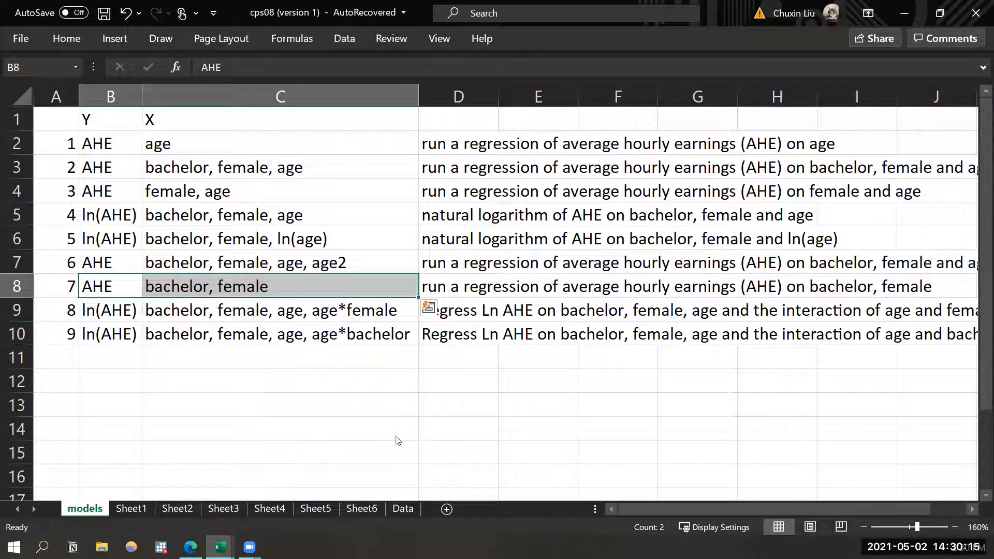
pyautogui.click(403, 509)
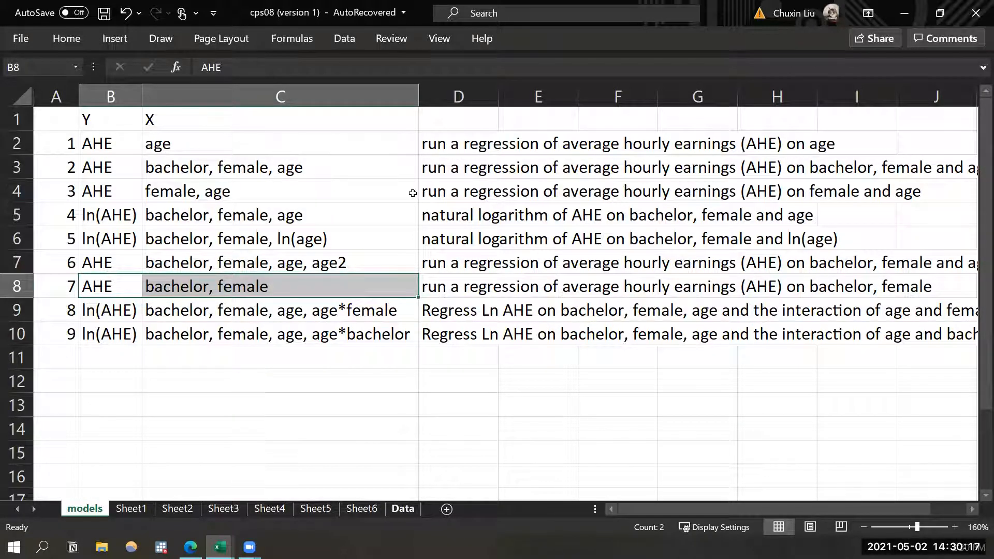
pyautogui.moveTo(393, 109); pyautogui.dragTo(414, 109)
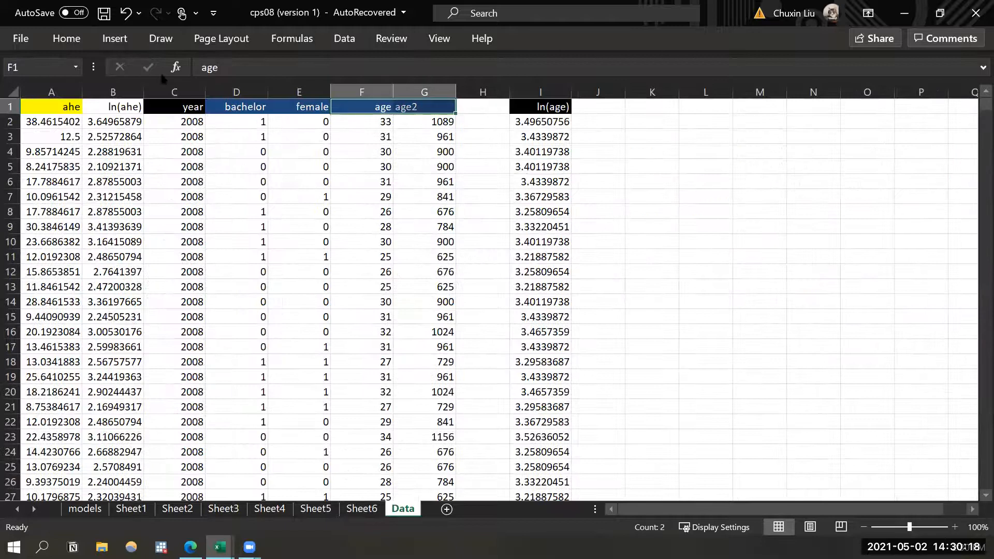
pyautogui.click(80, 43)
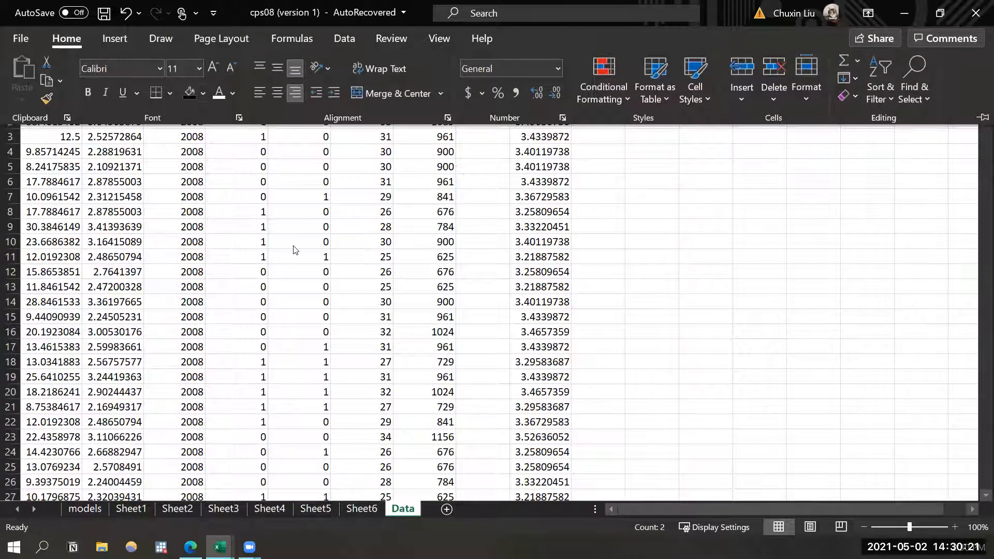
pyautogui.click(331, 162)
# Run a regression with Y range $A$2:$A$7712 and X range $D$2:$E$7712, output to a new worksheet.
pyautogui.click(359, 38)
pyautogui.click(791, 67)
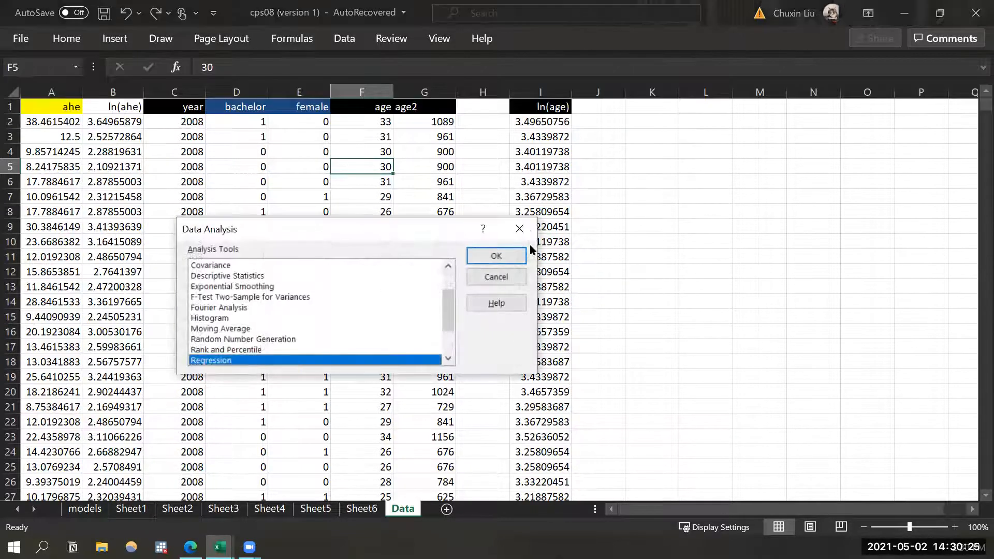
pyautogui.click(507, 257)
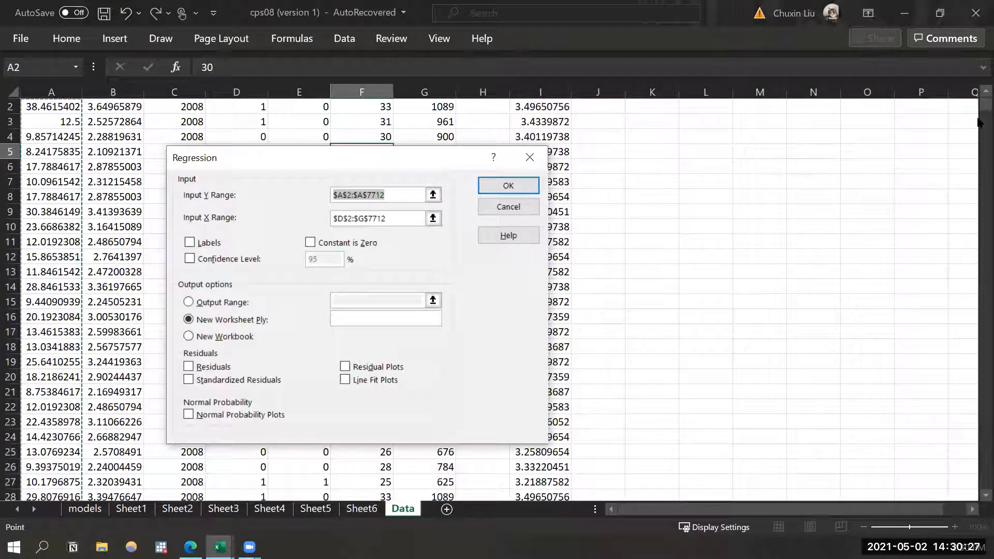
pyautogui.click(985, 91)
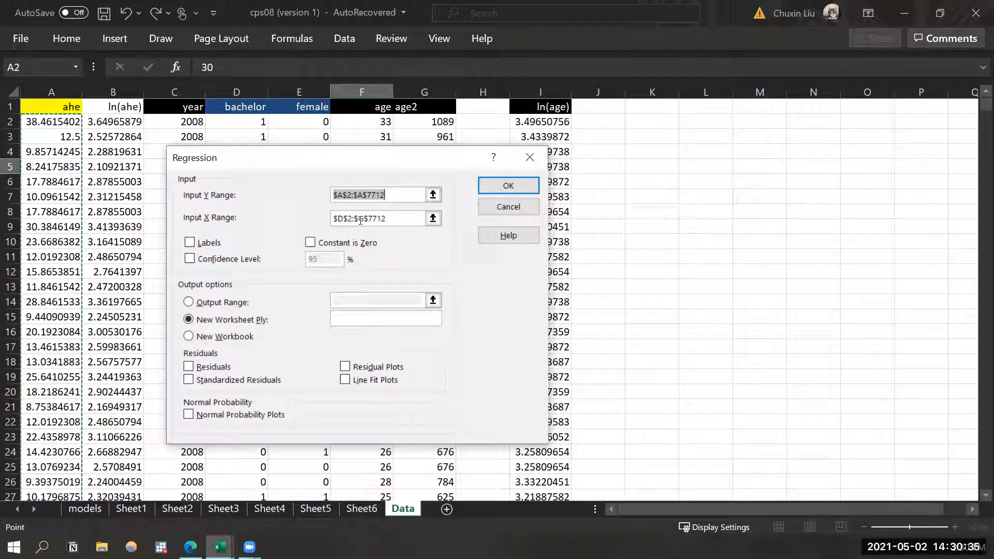
pyautogui.moveTo(358, 221); pyautogui.dragTo(364, 222)
pyautogui.write('E')
pyautogui.click(508, 185)
# Fit the widths of columns A to G in the new two-variable regression output to their contents.
pyautogui.click(294, 304)
pyautogui.moveTo(54, 93); pyautogui.dragTo(328, 93)
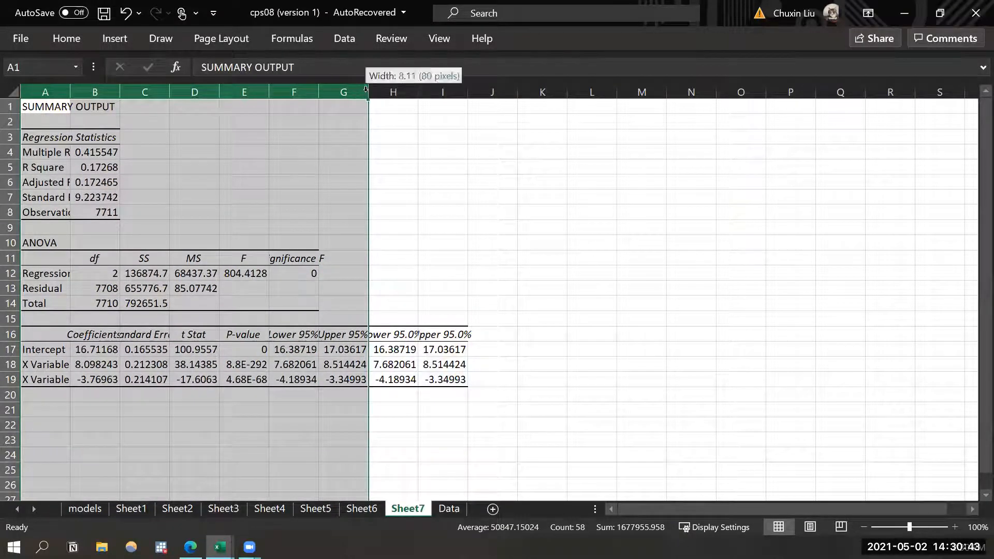
pyautogui.doubleClick(361, 92)
# Replace the X Variable labels in A18 and A19 with bachelor and female.
pyautogui.click(91, 367)
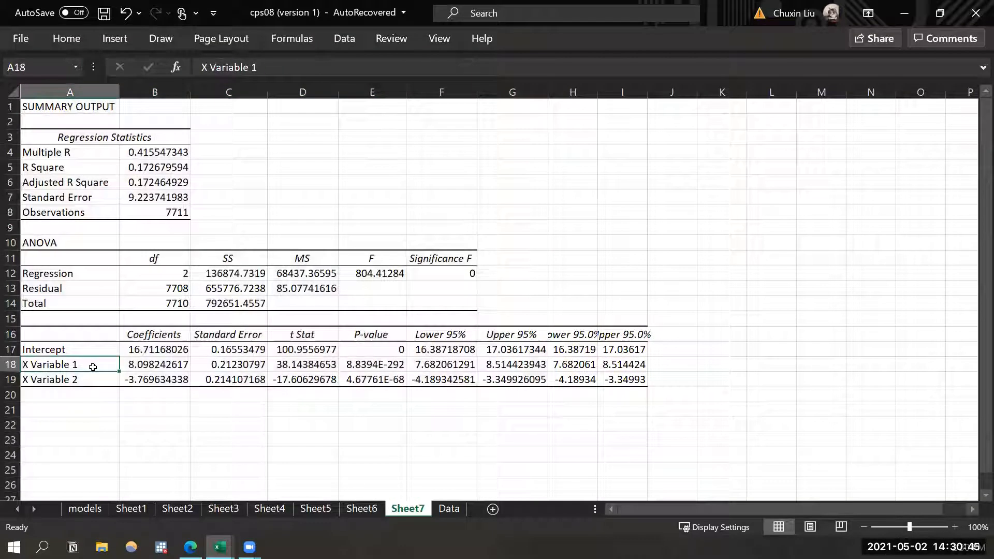
pyautogui.write('bachelor')
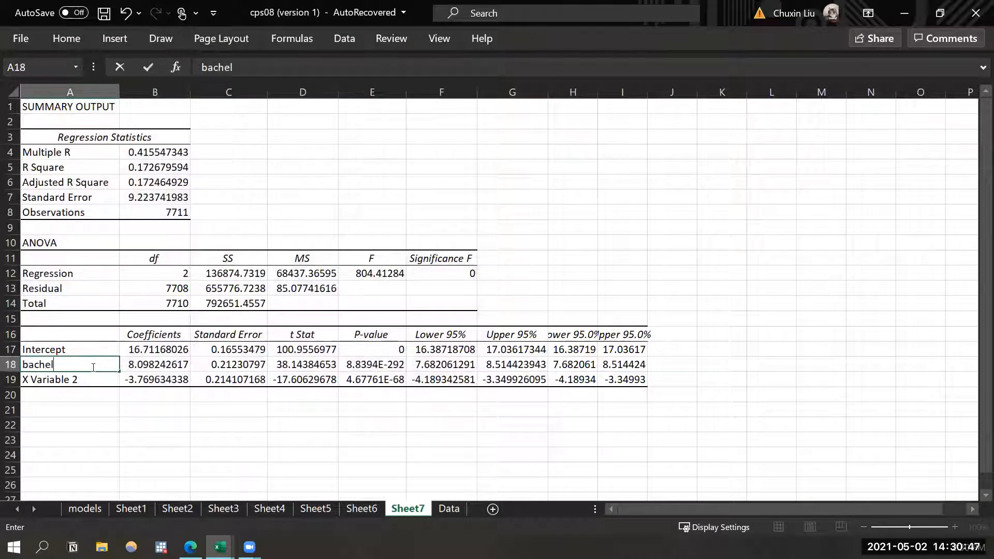
pyautogui.press('Return')
pyautogui.write('female')
pyautogui.press('Return')
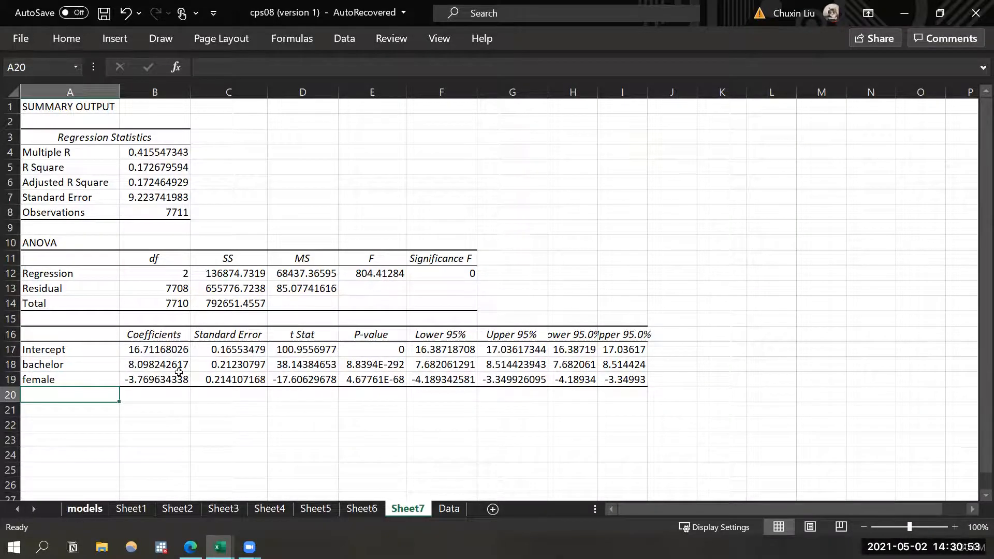
# Check models 8 and 9 in the models sheet and fill the ahe header cell A1 of the Data sheet with black.
pyautogui.click(76, 510)
pyautogui.moveTo(108, 310); pyautogui.dragTo(237, 348)
pyautogui.click(237, 348)
pyautogui.moveTo(102, 309); pyautogui.dragTo(201, 336)
pyautogui.moveTo(129, 311); pyautogui.dragTo(119, 336)
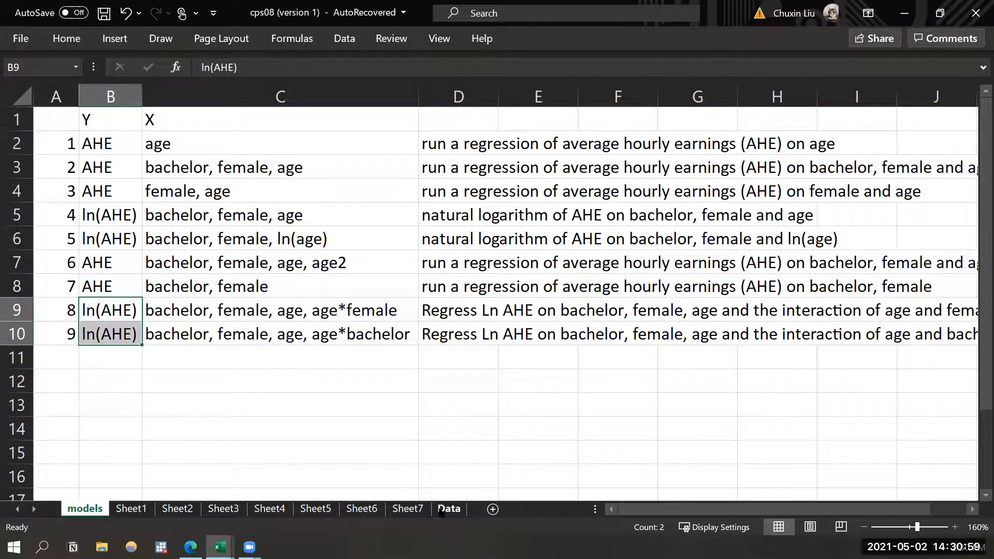
pyautogui.click(449, 509)
pyautogui.scroll(1, 79, 107)
pyautogui.click(79, 107)
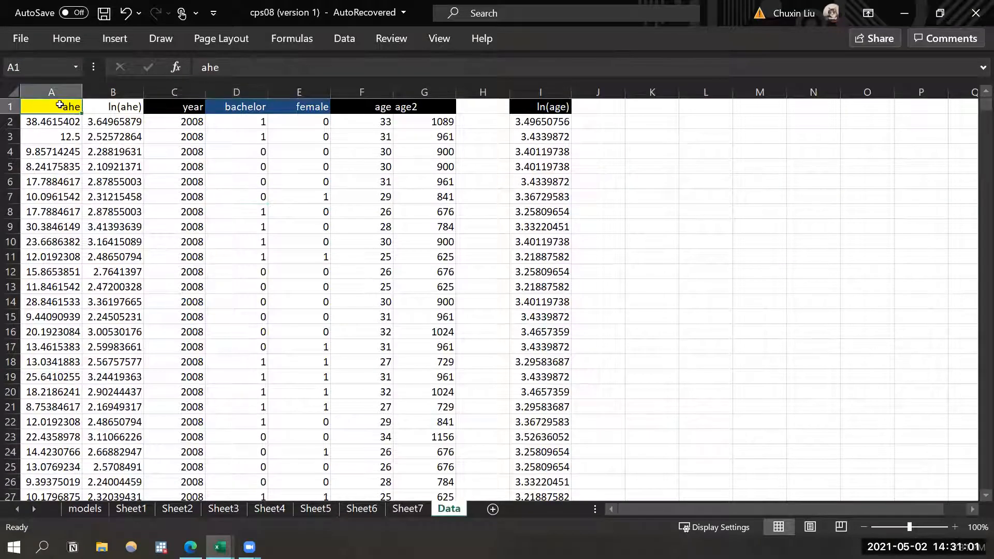
pyautogui.click(66, 39)
pyautogui.click(195, 93)
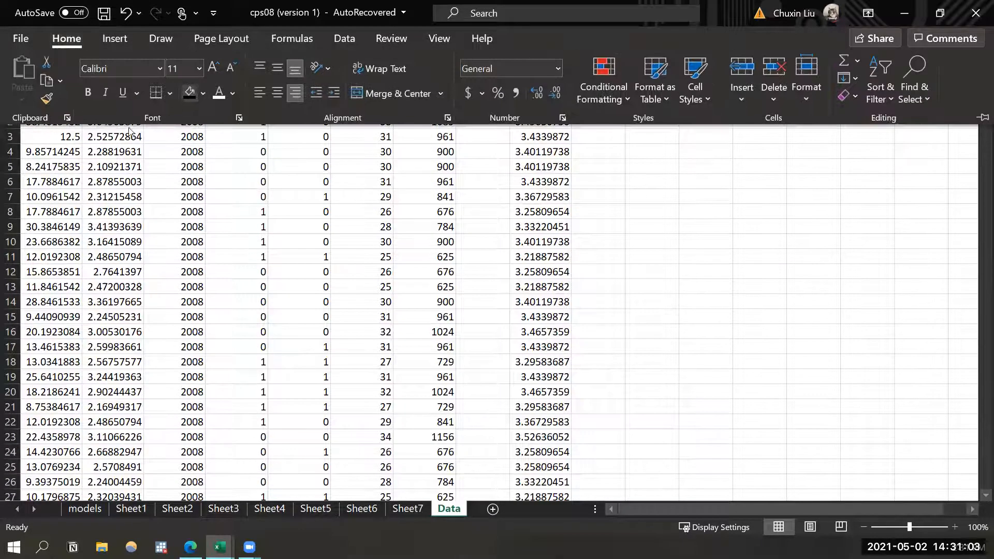
# Fill the ln(ahe) header cell B1 with yellow.
pyautogui.click(107, 104)
pyautogui.click(67, 39)
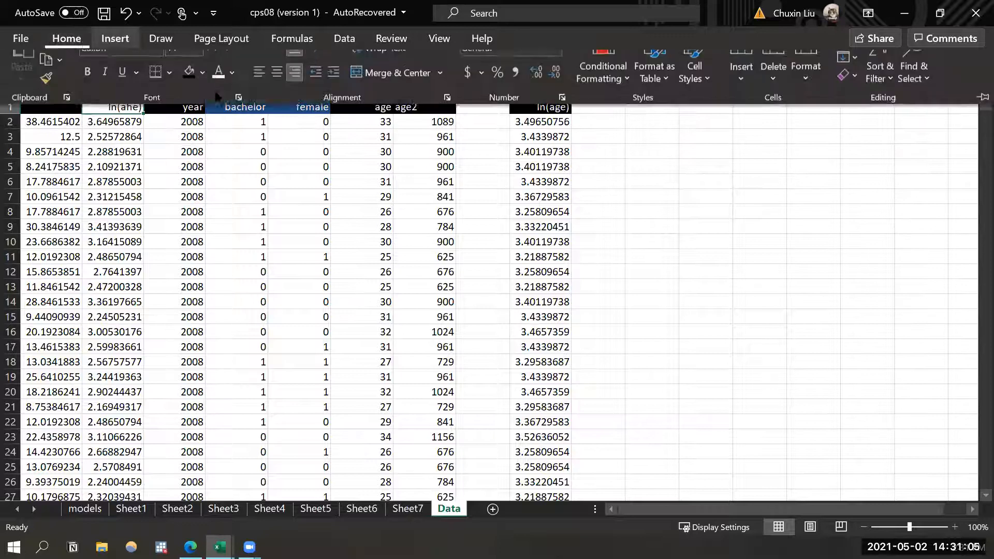
pyautogui.click(203, 93)
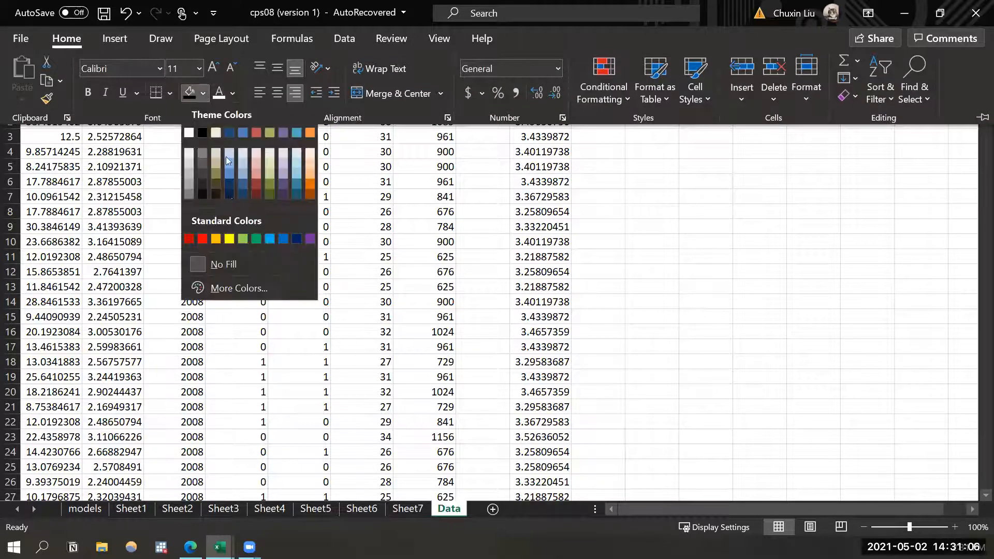
pyautogui.click(229, 239)
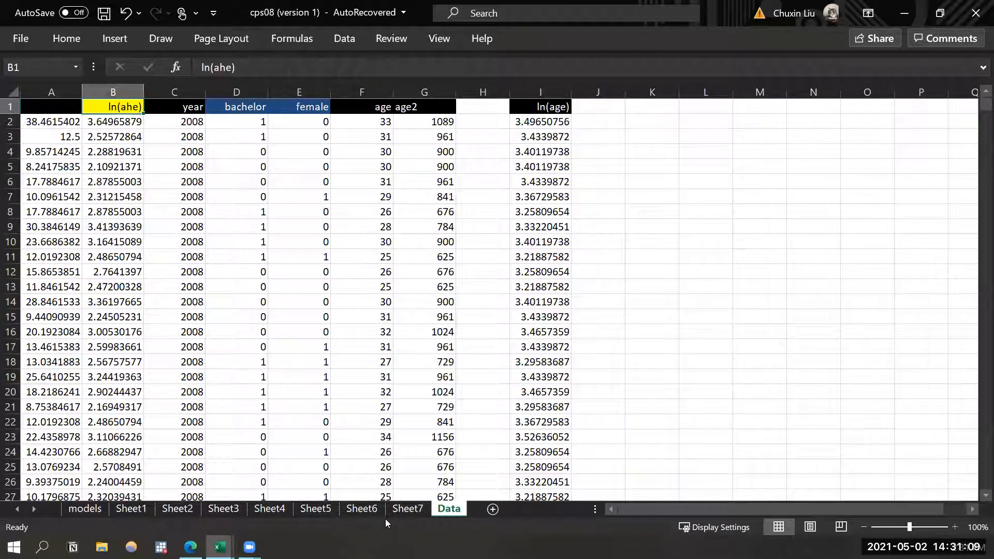
# Check models 8 and 9 in the models sheet and move the Data sheet's age2 column from column G to column J.
pyautogui.click(85, 509)
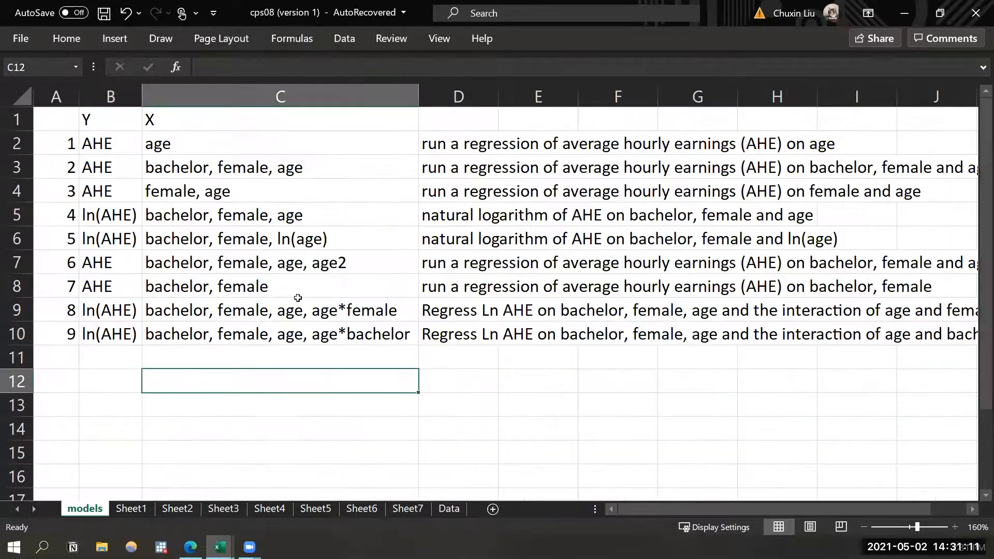
pyautogui.click(282, 307)
pyautogui.moveTo(280, 307); pyautogui.dragTo(287, 334)
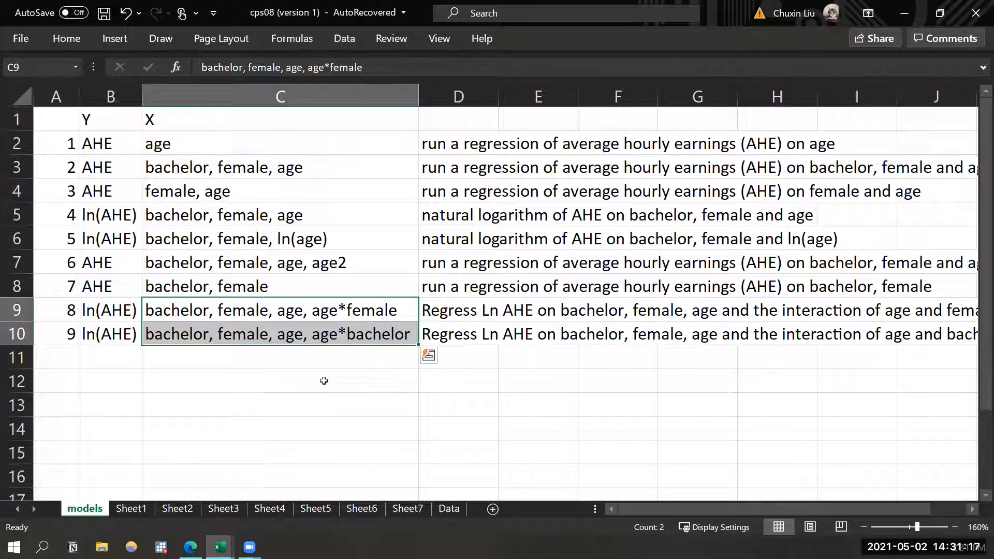
pyautogui.click(448, 509)
pyautogui.click(424, 229)
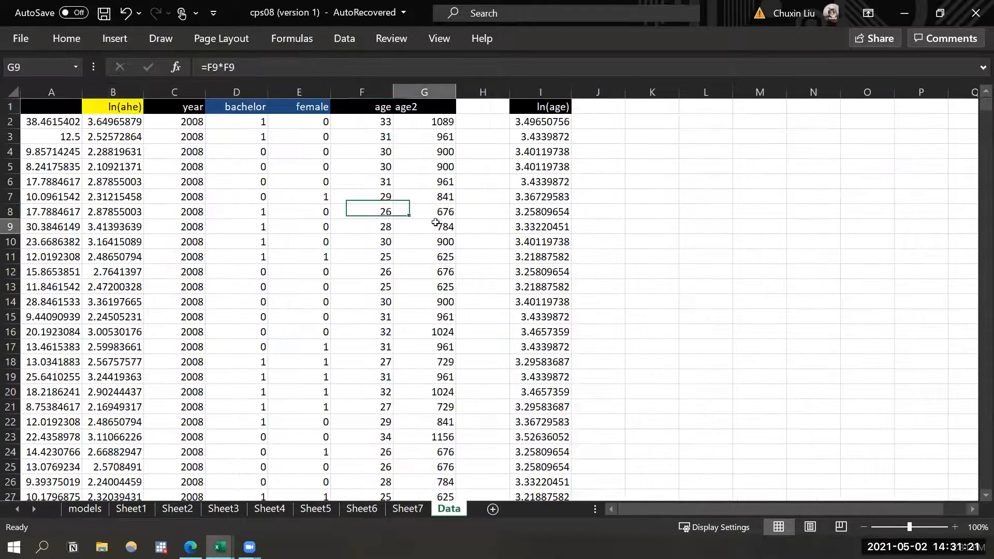
pyautogui.click(425, 92)
pyautogui.rightClick(424, 94)
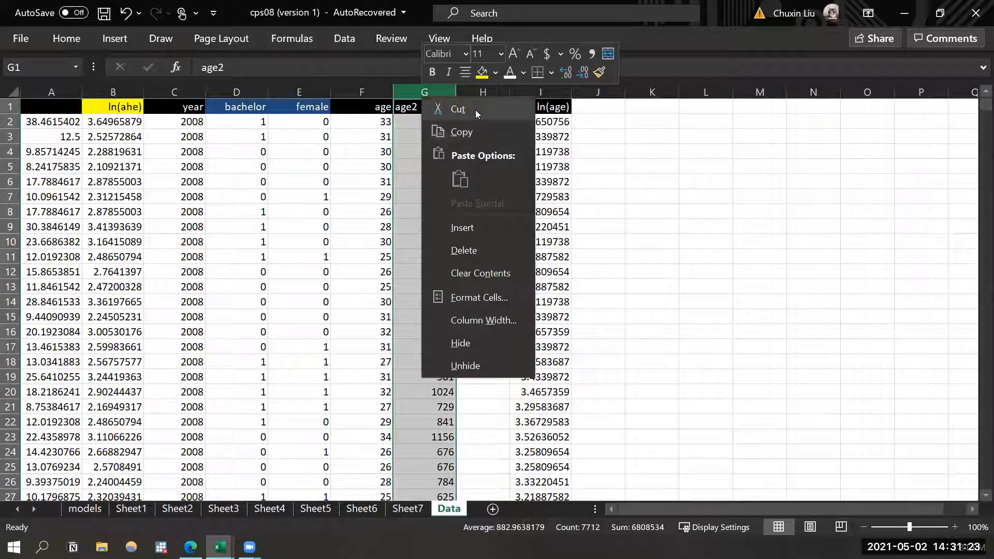
pyautogui.click(457, 110)
pyautogui.click(598, 107)
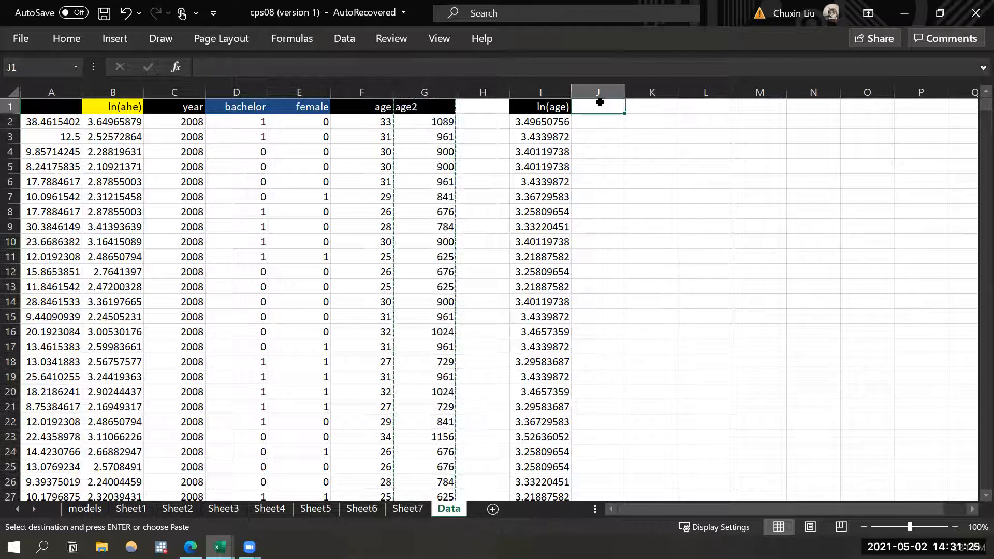
pyautogui.click(599, 93)
pyautogui.hotkey('ctrl', 'v')
pyautogui.click(596, 181)
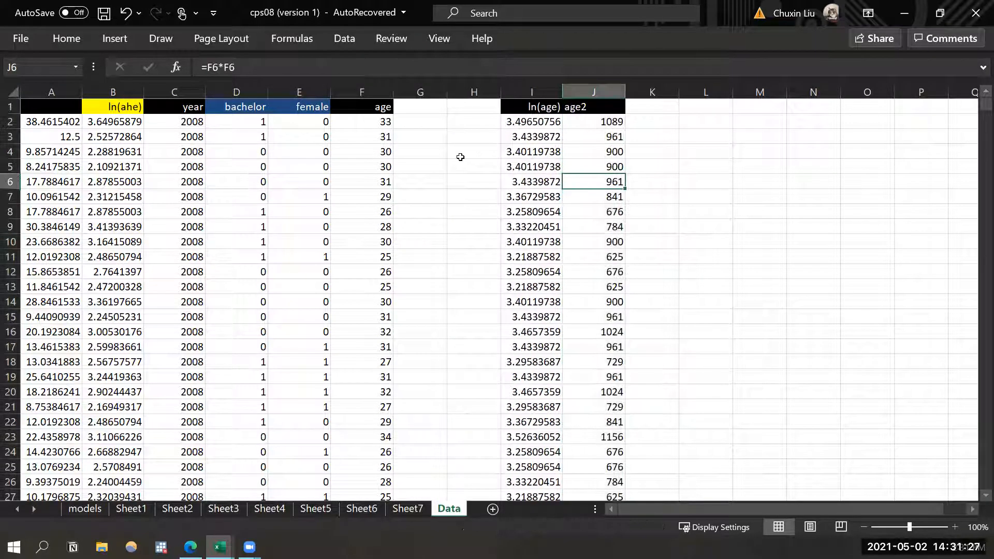
# Enter the header ageXfemale in cell G1 of the Data sheet.
pyautogui.click(417, 109)
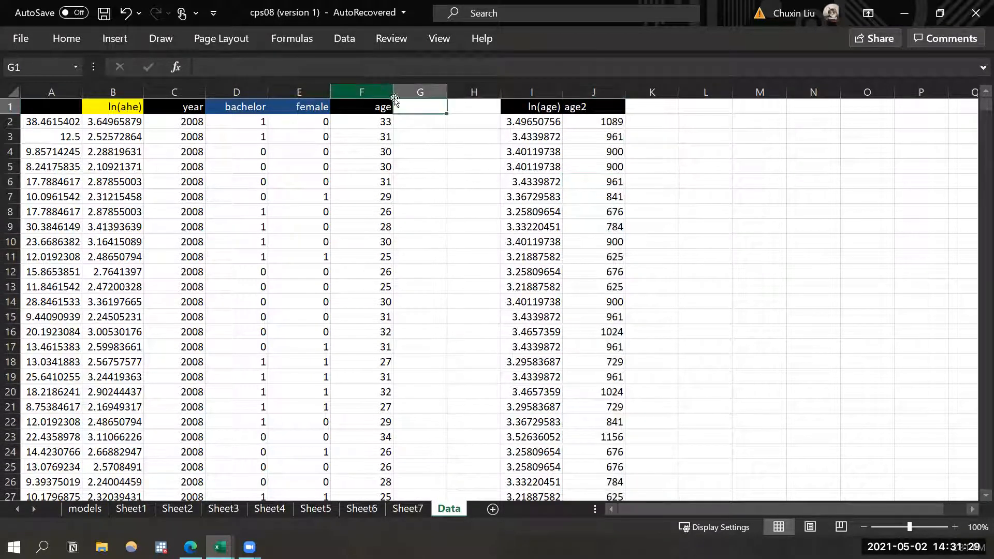
pyautogui.write('age')
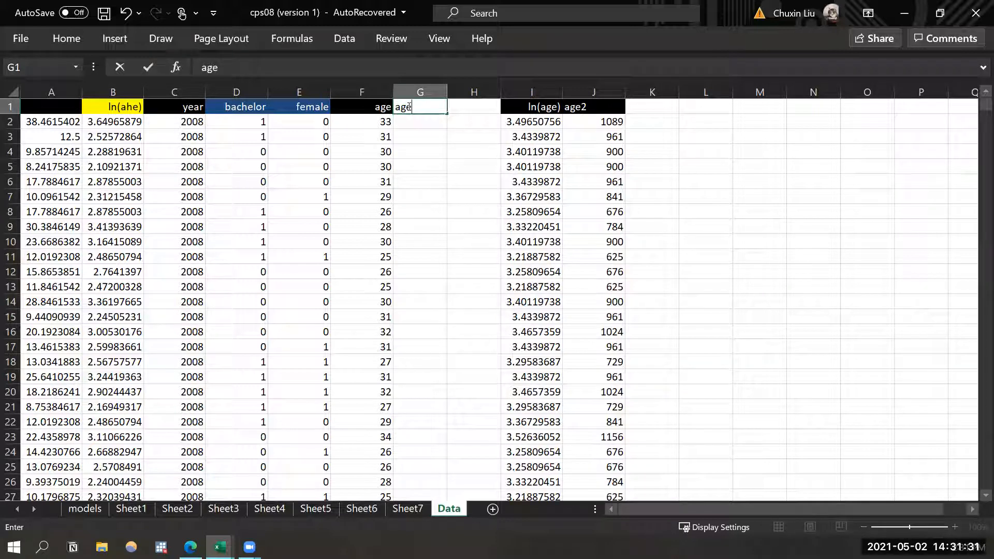
pyautogui.write('_')
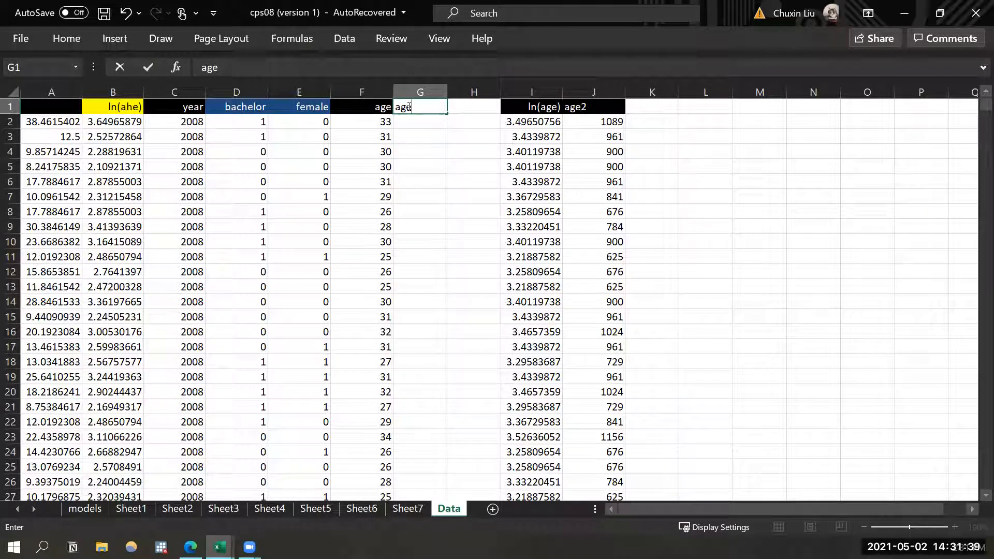
pyautogui.write('X')
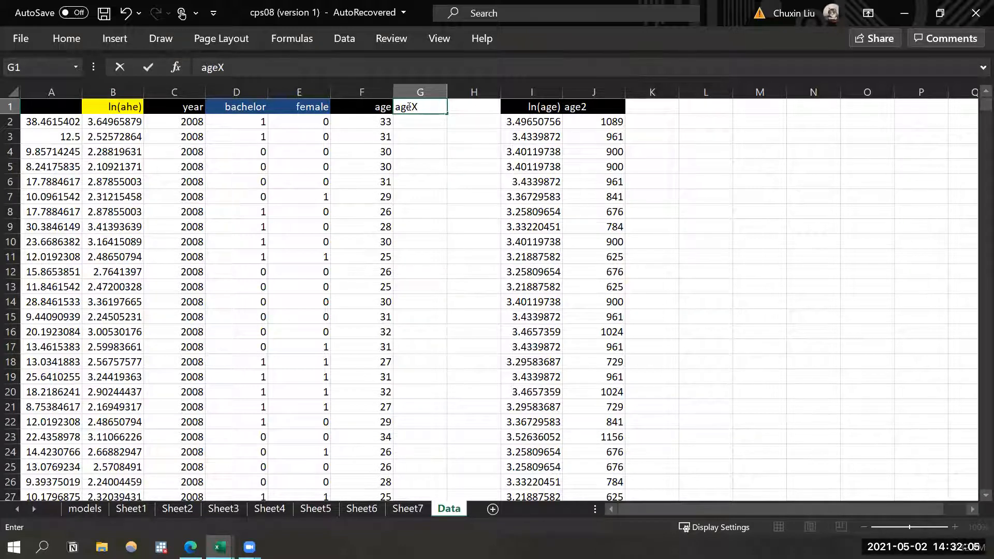
pyautogui.write('female')
pyautogui.press('Return')
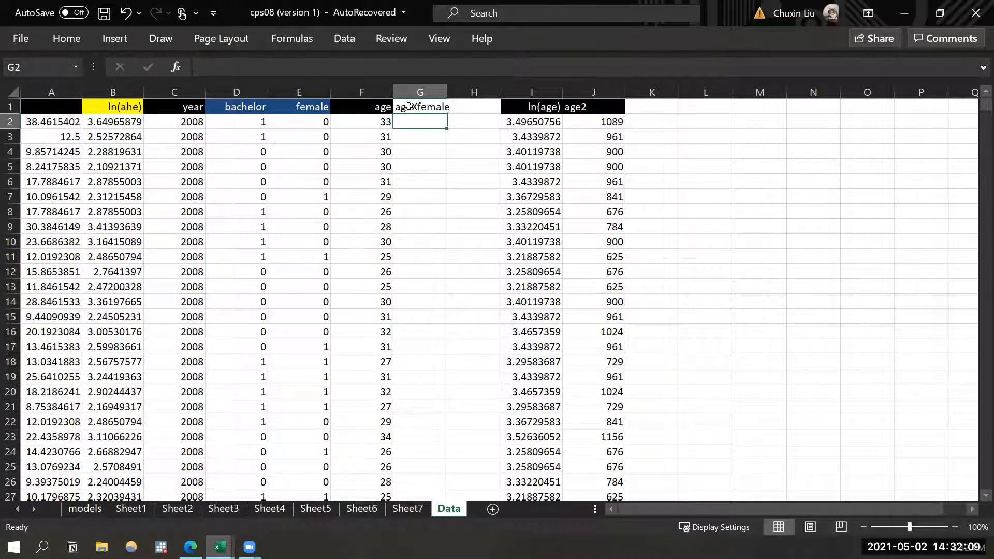
# Multiply age by female in G2 with the formula =F2*E2 and fill it down the whole ageXfemale column.
pyautogui.write('=')
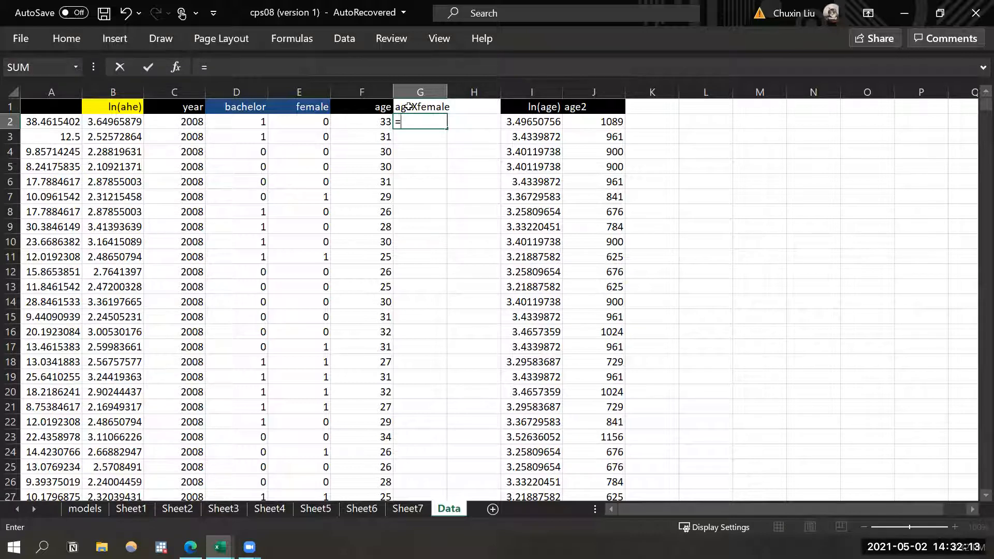
pyautogui.click(378, 121)
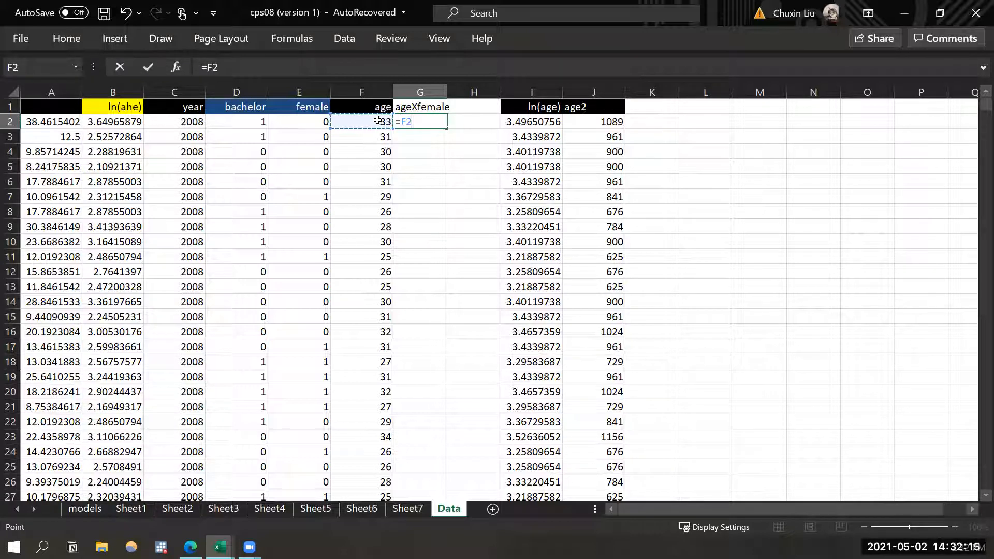
pyautogui.write('*')
pyautogui.click(310, 119)
pyautogui.press('Return')
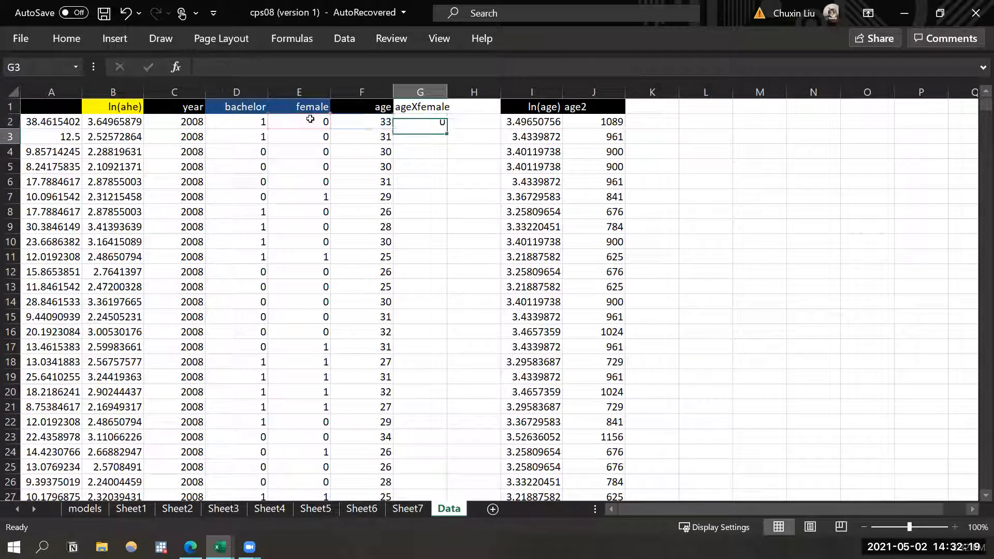
pyautogui.click(422, 123)
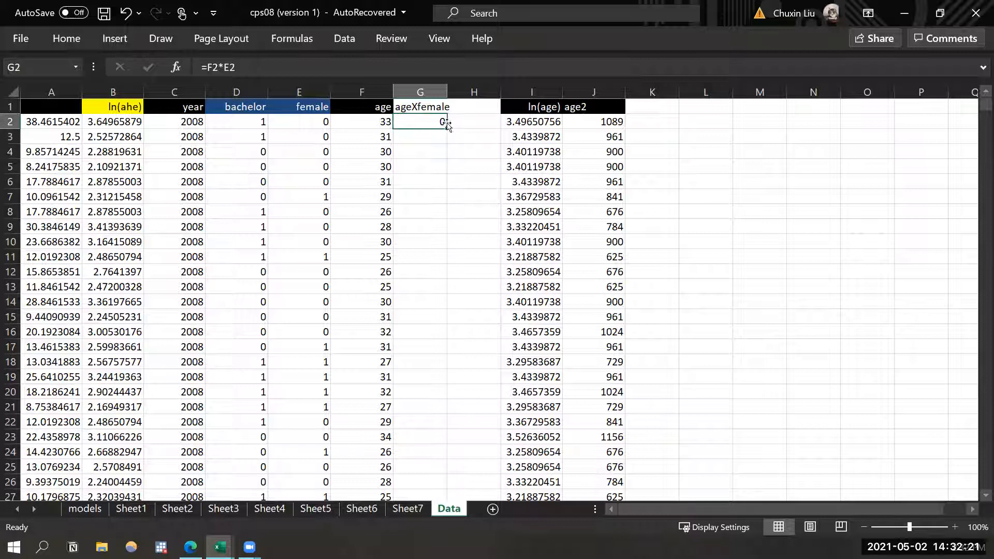
pyautogui.doubleClick(447, 129)
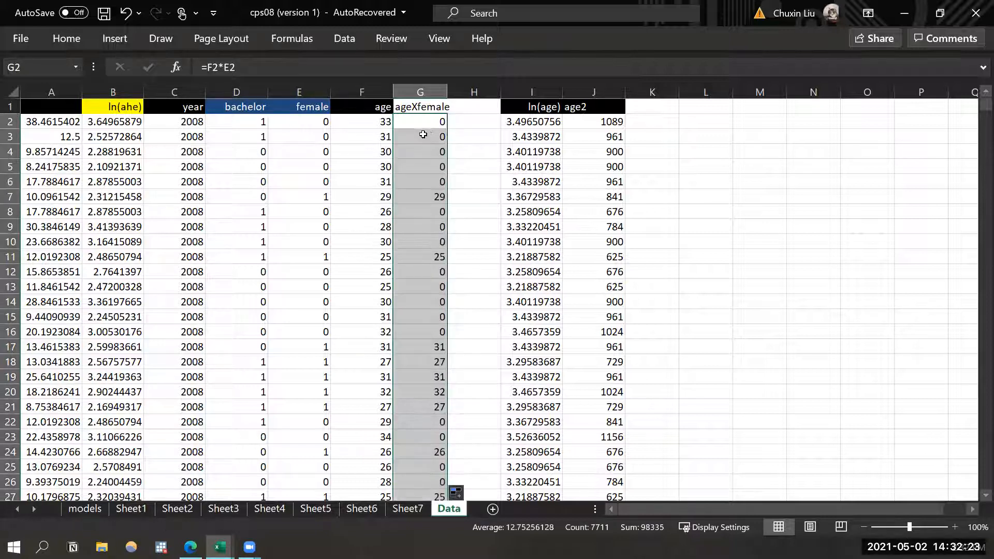
pyautogui.click(423, 136)
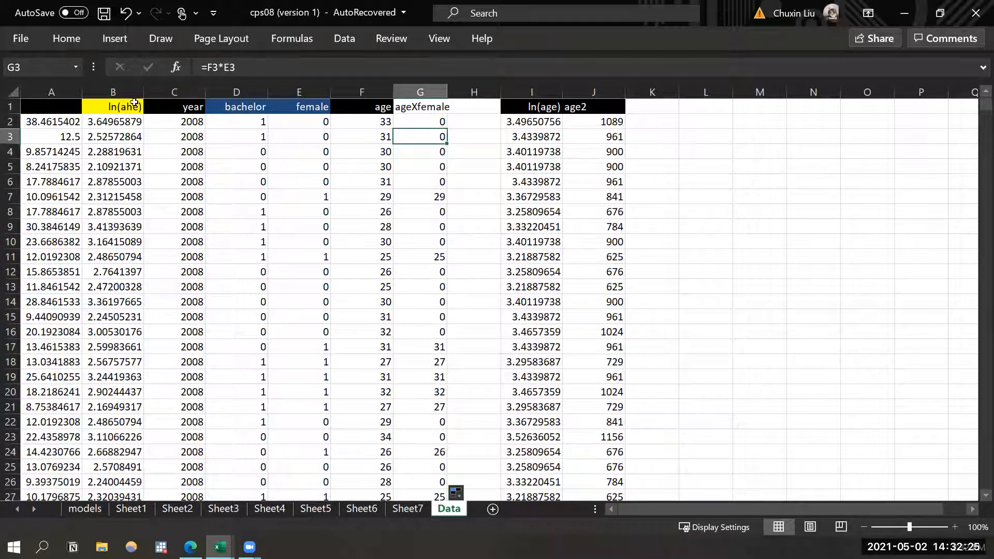
# Widen columns D to G of the Data sheet to one equal width that fits the ageXfemale header.
pyautogui.moveTo(237, 92); pyautogui.dragTo(446, 92)
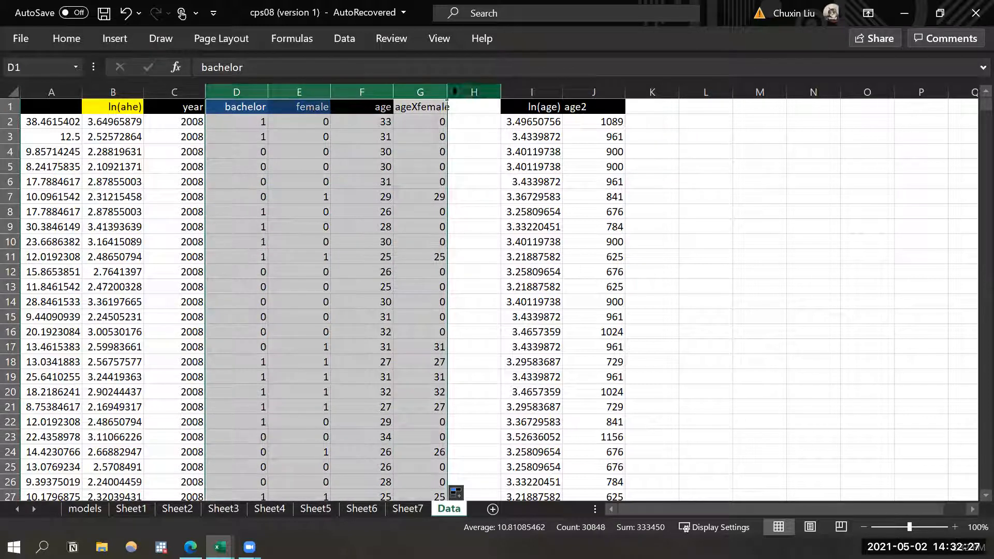
pyautogui.doubleClick(445, 92)
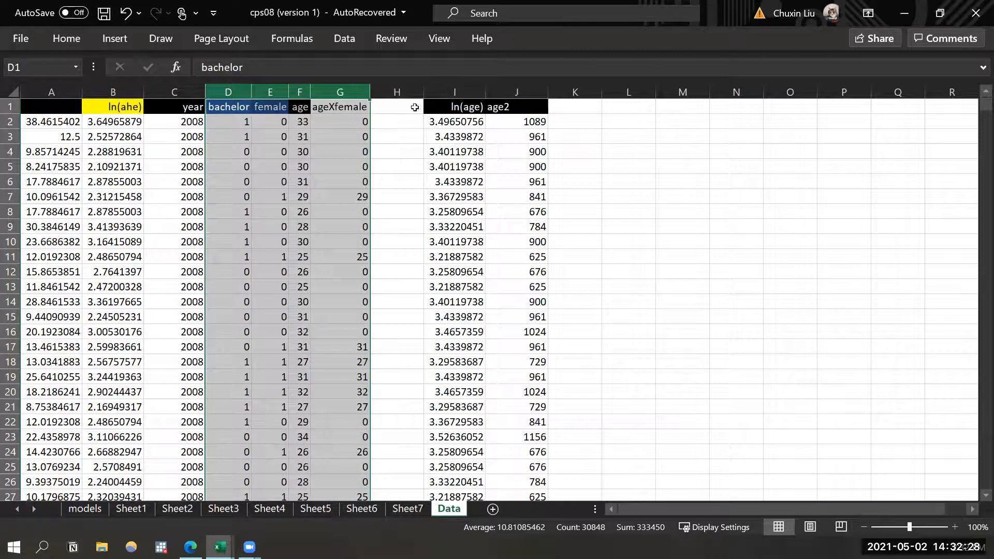
pyautogui.click(345, 107)
pyautogui.moveTo(227, 90); pyautogui.dragTo(395, 92)
pyautogui.click(384, 137)
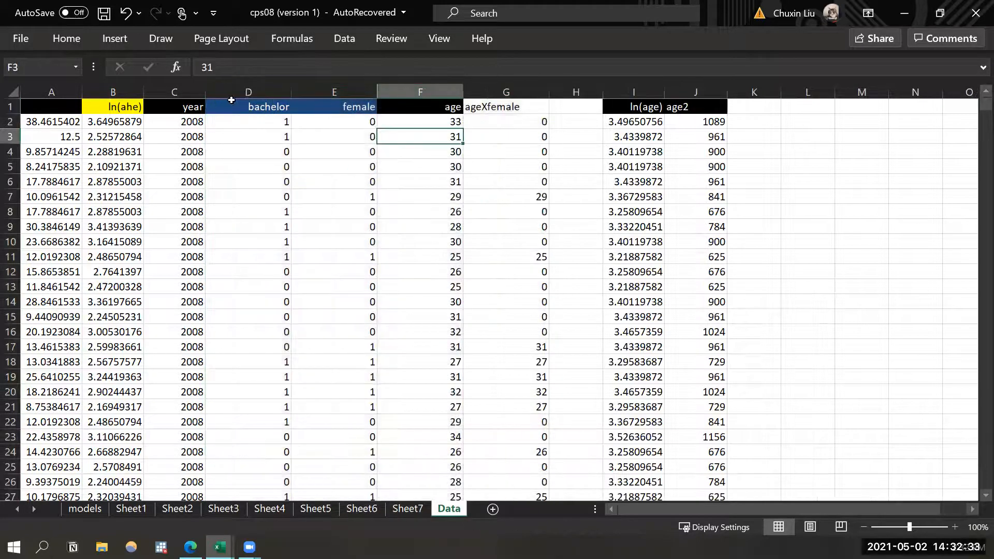
# Fill the header cells D1:G1 with dark blue and set their text to white.
pyautogui.moveTo(248, 107); pyautogui.dragTo(507, 107)
pyautogui.click(66, 38)
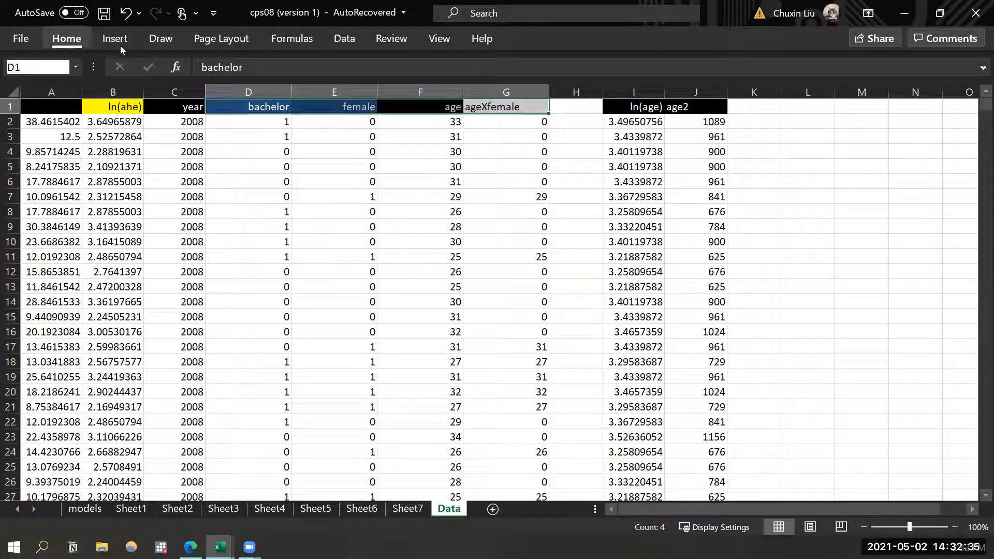
pyautogui.click(202, 94)
pyautogui.click(229, 133)
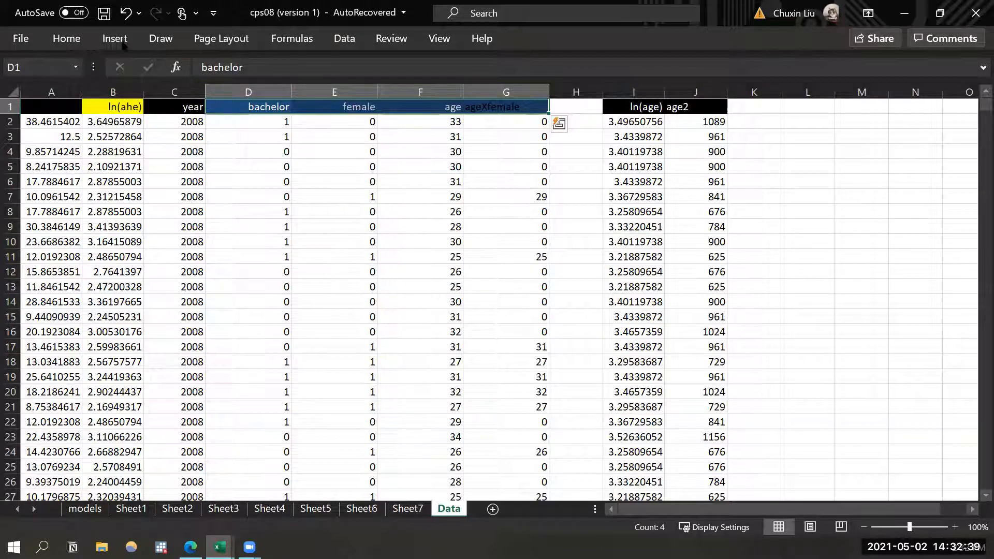
pyautogui.click(398, 271)
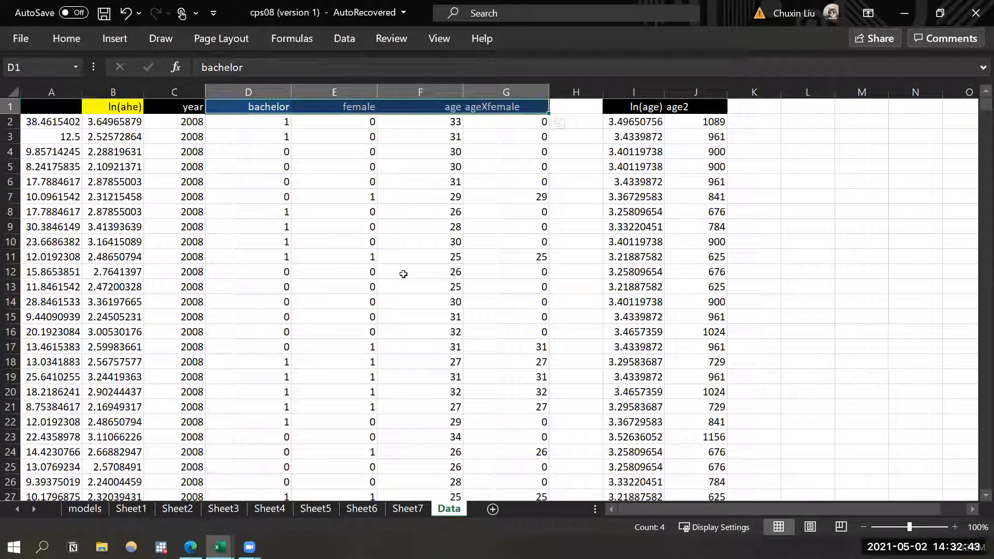
# Start a Regression analysis and set its input Y range to $B$2:$B$7712 for ln(ahe).
pyautogui.click(345, 39)
pyautogui.click(344, 38)
pyautogui.click(829, 63)
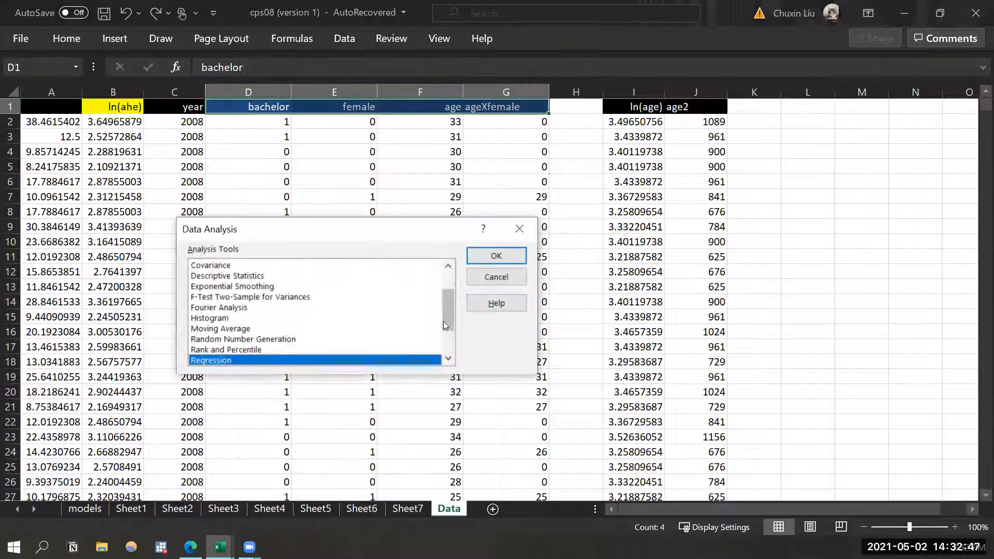
pyautogui.click(492, 256)
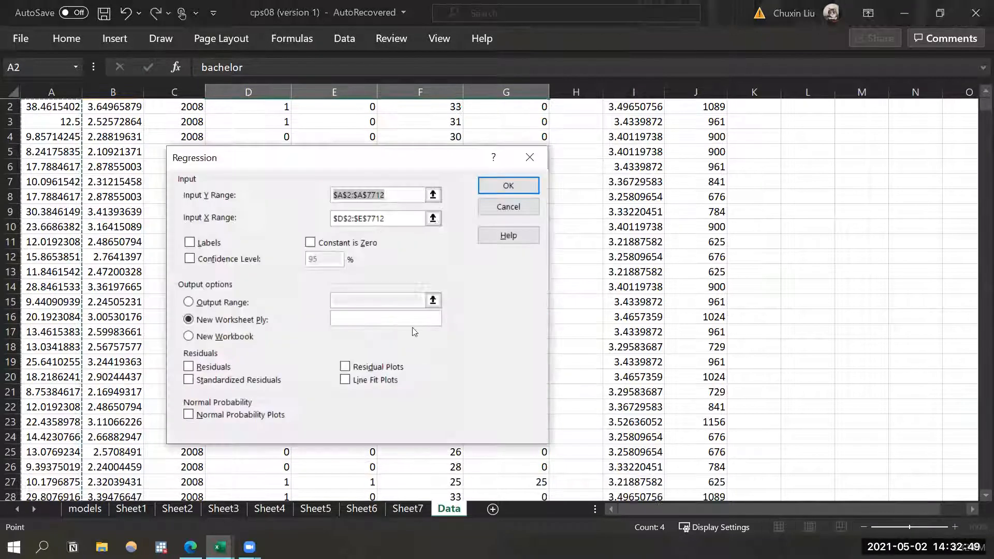
pyautogui.click(986, 89)
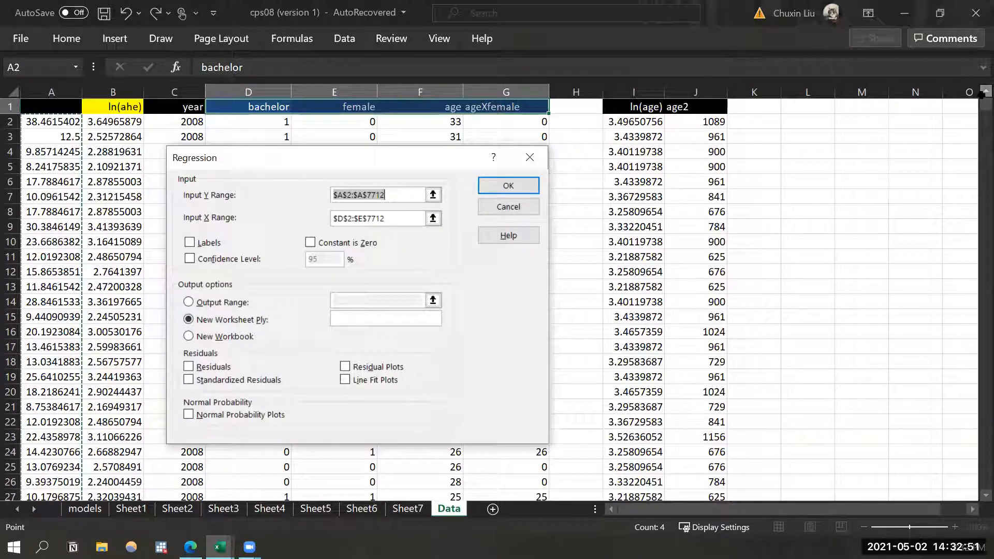
pyautogui.click(345, 195)
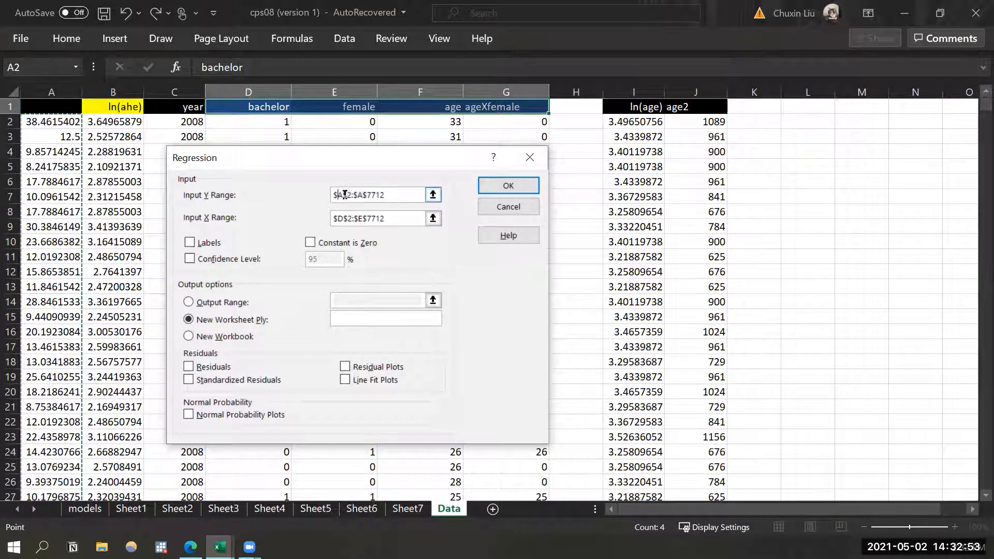
pyautogui.press('BackSpace')
pyautogui.write('B')
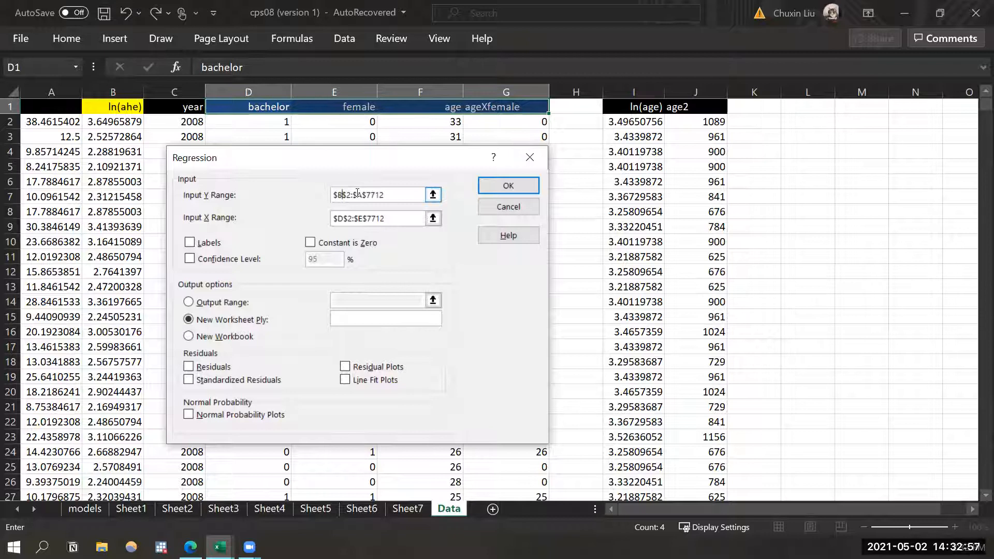
pyautogui.click(361, 194)
pyautogui.press('BackSpace')
pyautogui.write('B')
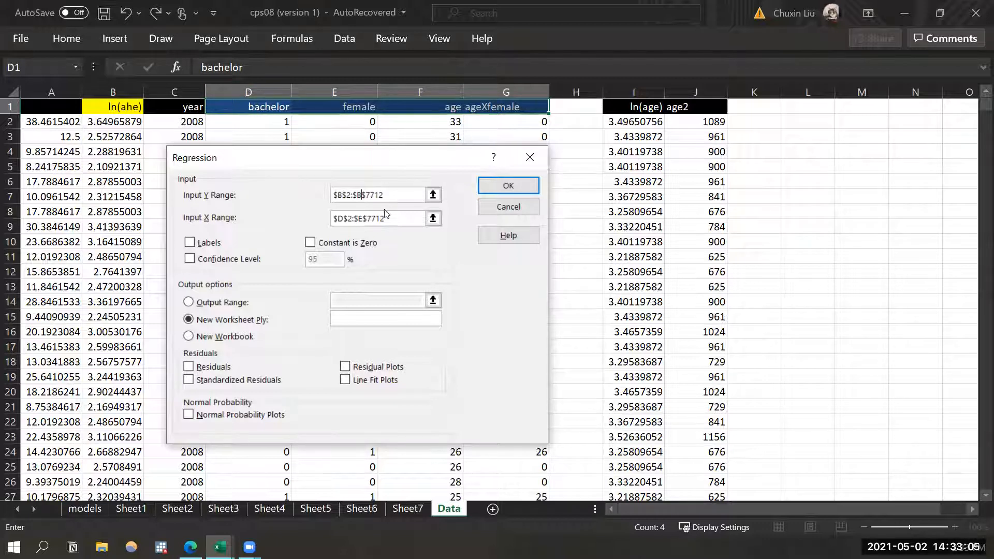
# Run the regression with input X range $D$2:$G$7712 and fit output columns A to G to their contents.
pyautogui.click(364, 218)
pyautogui.press('BackSpace')
pyautogui.write('G')
pyautogui.click(500, 186)
pyautogui.moveTo(45, 92); pyautogui.dragTo(365, 86)
pyautogui.doubleClick(365, 86)
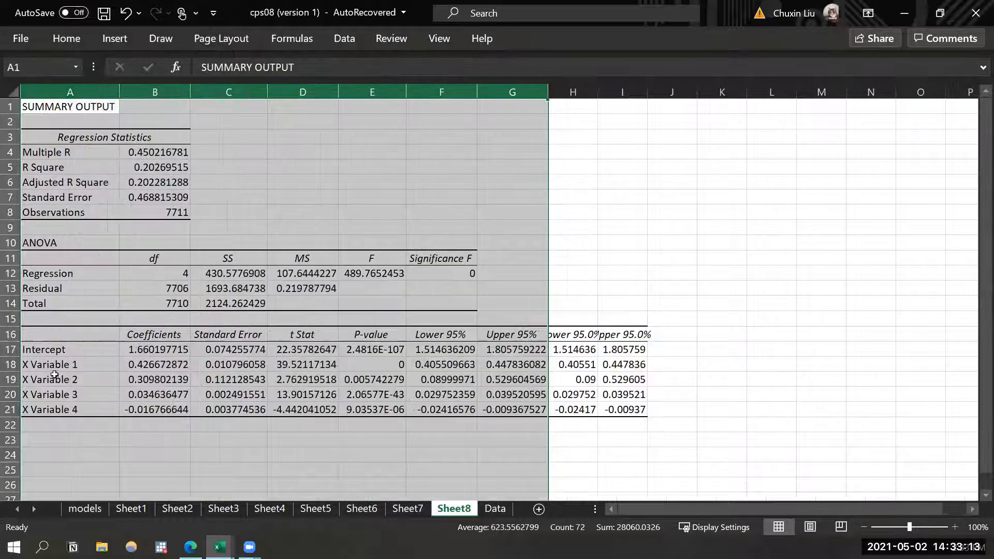
# Replace the X Variable labels in A18 to A21 with bachelor, female, age and ageXfemale.
pyautogui.click(73, 364)
pyautogui.write('BAL')
pyautogui.press('BackSpace')
pyautogui.press('BackSpace')
pyautogui.press('BackSpace')
pyautogui.write('bachelor')
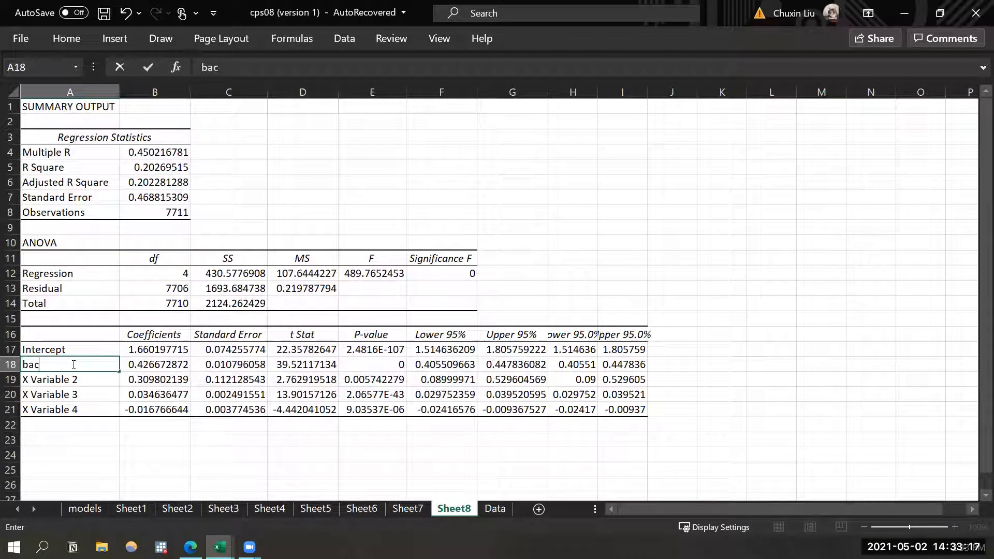
pyautogui.press('Return')
pyautogui.write('female')
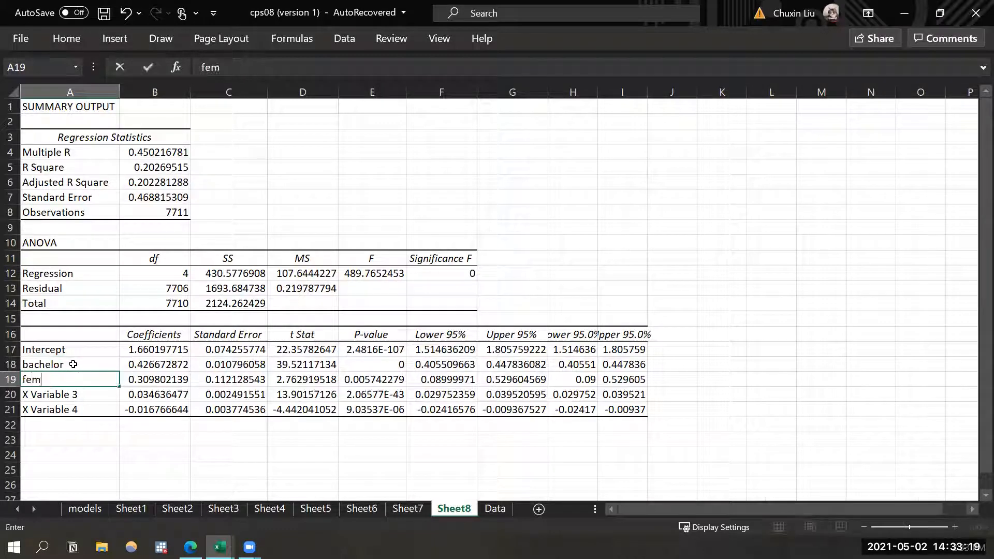
pyautogui.press('Return')
pyautogui.write('age')
pyautogui.press('Return')
pyautogui.write('age')
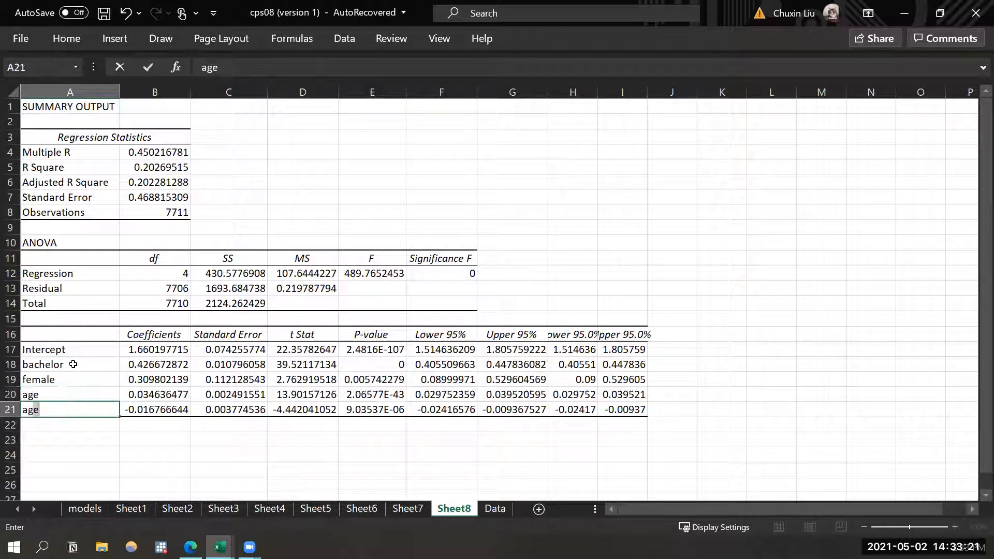
pyautogui.write('Xfemale')
pyautogui.press('Return')
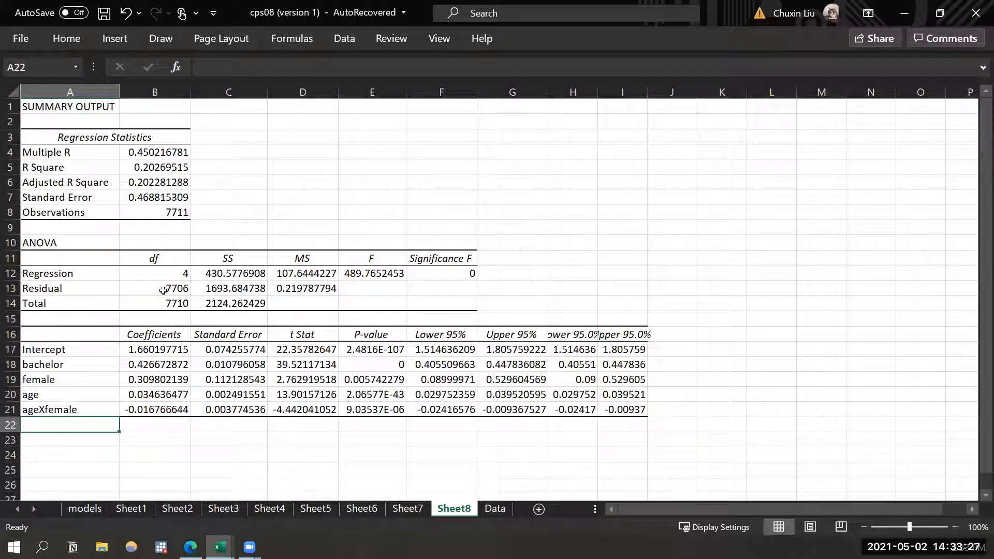
# Review the X variables of models 8 and 9 in the models sheet.
pyautogui.click(94, 511)
pyautogui.click(431, 305)
pyautogui.moveTo(386, 313); pyautogui.dragTo(385, 336)
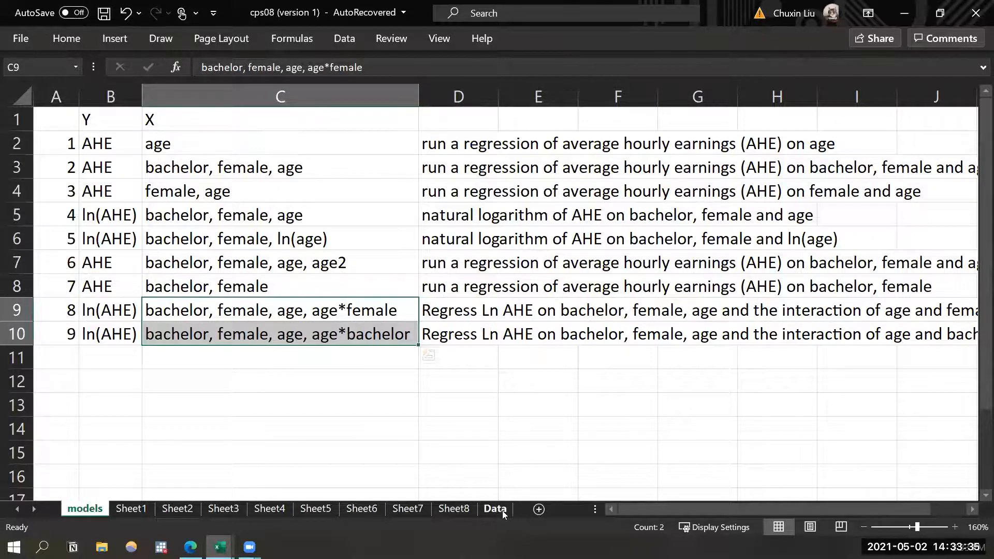
# Insert a blank column before the ageXfemale column in the Data sheet.
pyautogui.click(495, 509)
pyautogui.click(507, 108)
pyautogui.rightClick(485, 93)
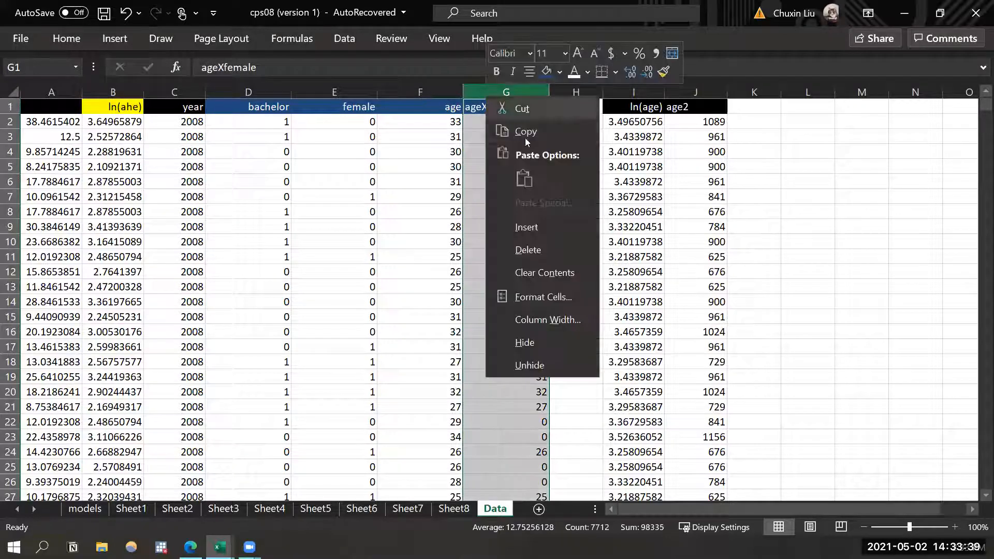
pyautogui.click(527, 228)
pyautogui.click(506, 152)
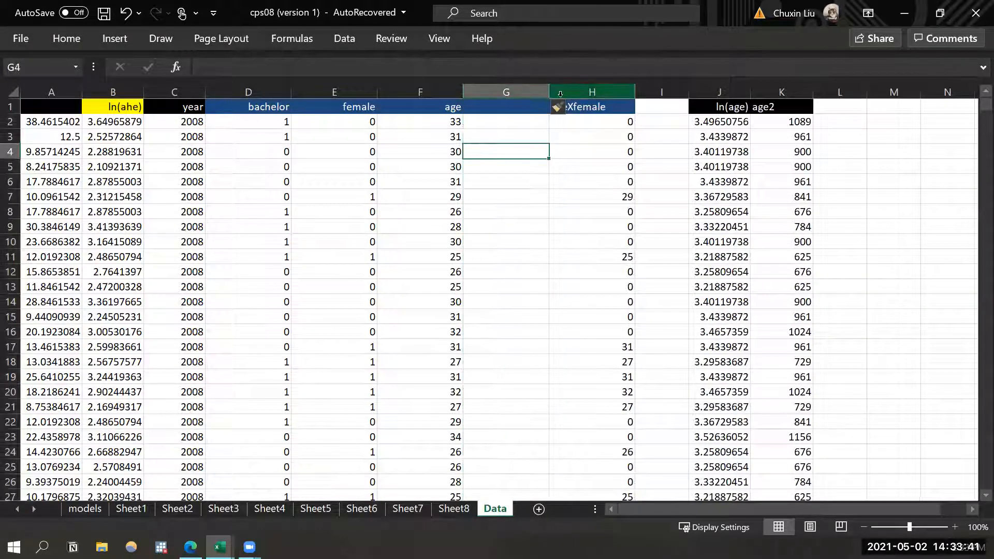
# Fill the ageXfemale header cell H1 with black.
pyautogui.click(591, 107)
pyautogui.click(71, 42)
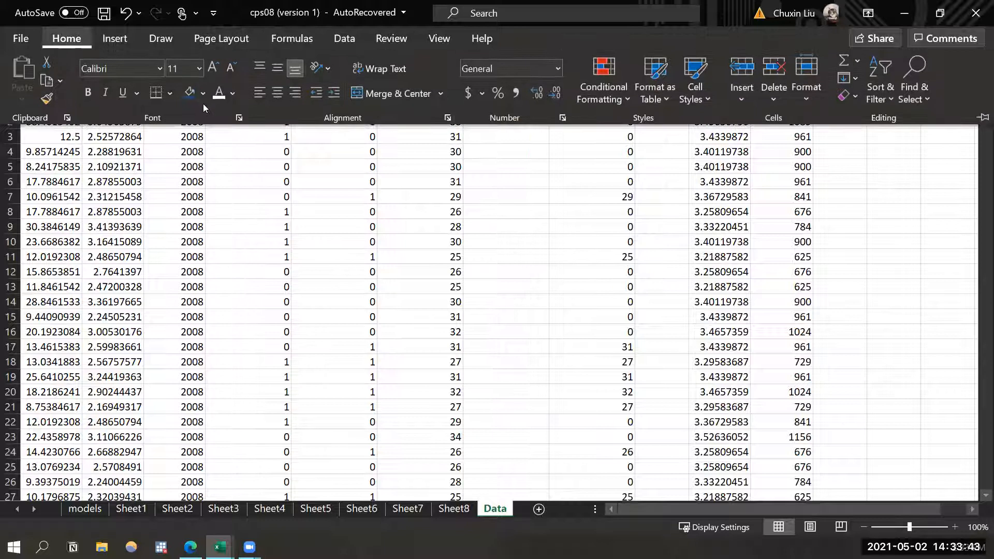
pyautogui.click(203, 95)
pyautogui.click(204, 132)
pyautogui.click(621, 221)
# Enter the header ageXbachelor in G1.
pyautogui.click(512, 105)
pyautogui.write('sgr')
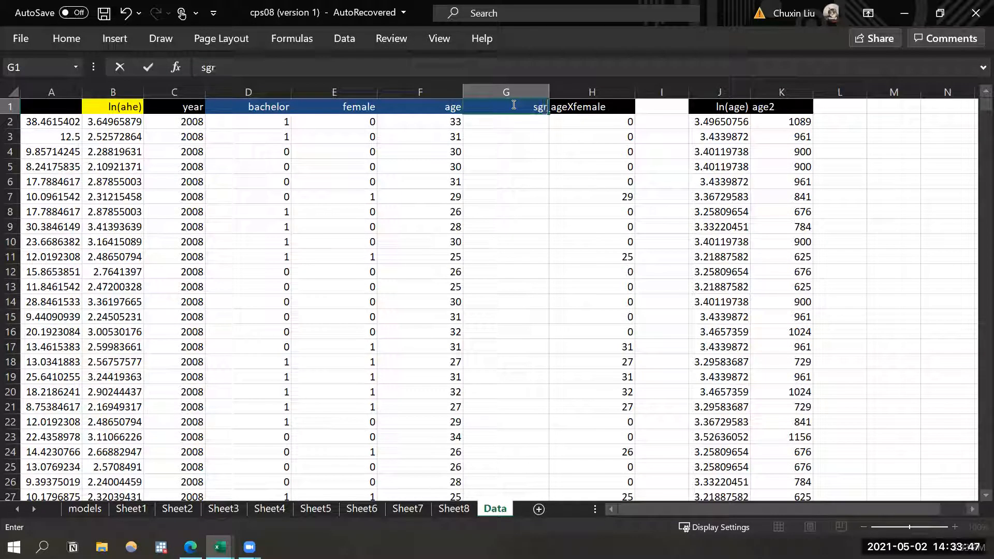
pyautogui.press('BackSpace')
pyautogui.press('BackSpace')
pyautogui.press('BackSpace')
pyautogui.write('ageX')
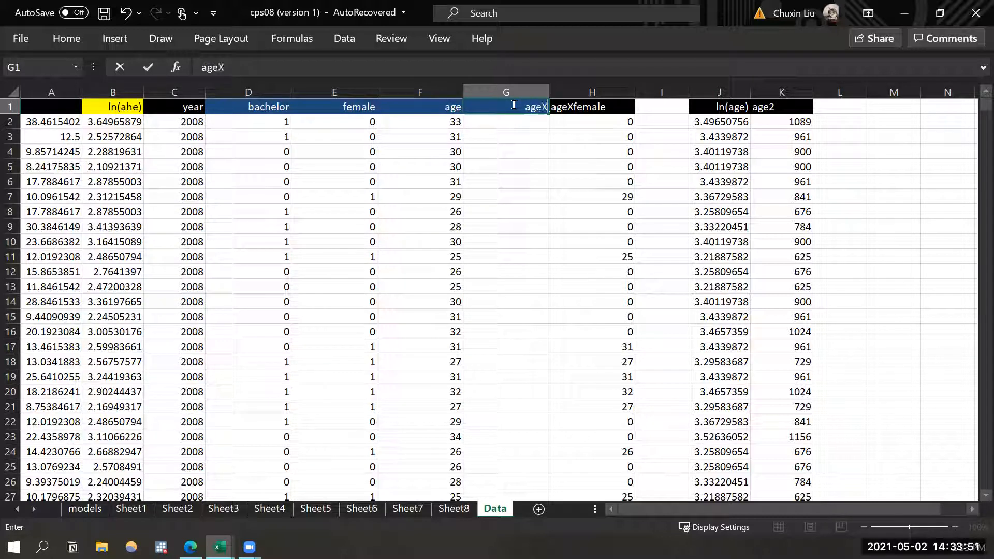
pyautogui.write('bachelor')
pyautogui.press('Return')
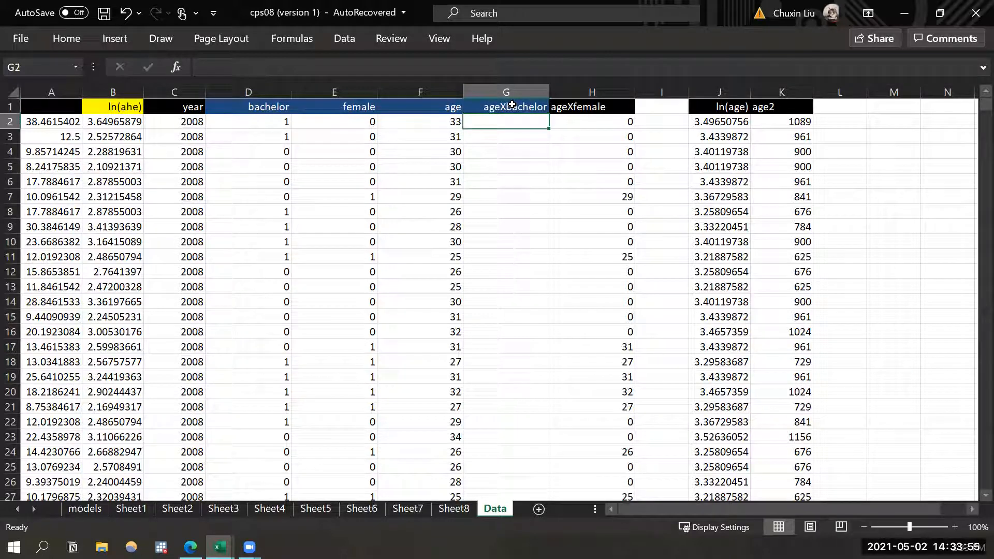
# Enter the formula =F2*D2 in G2 and fill it down the ageXbachelor column.
pyautogui.write('=')
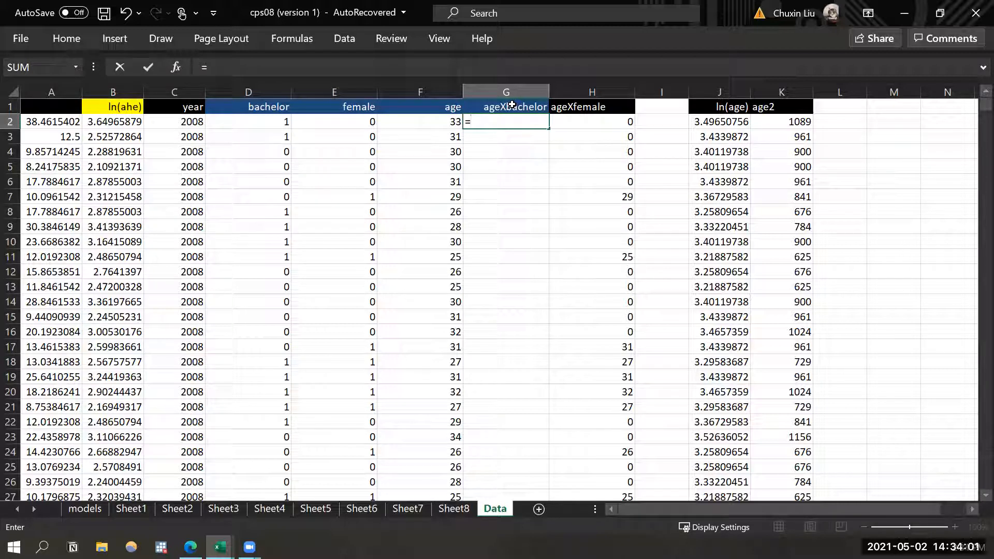
pyautogui.click(440, 120)
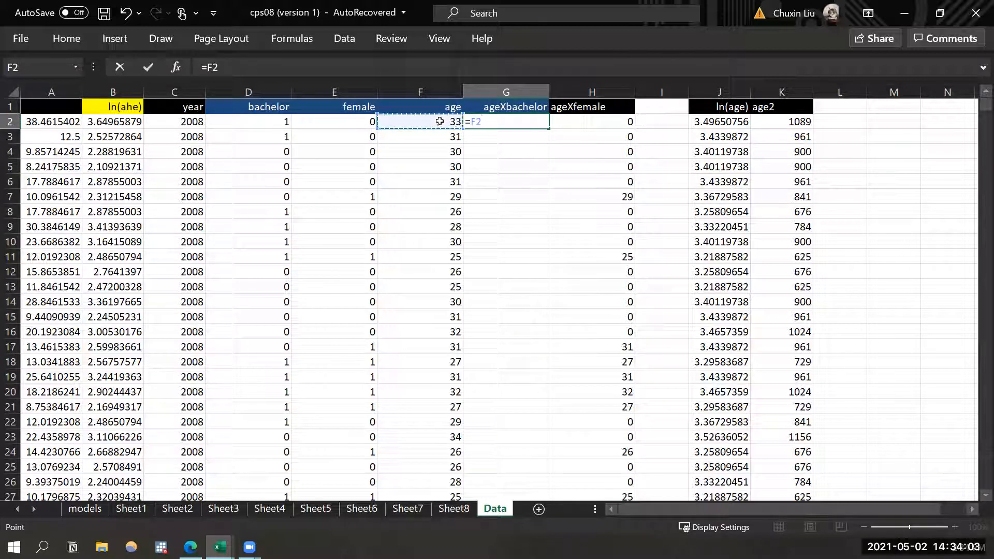
pyautogui.write('*')
pyautogui.click(275, 121)
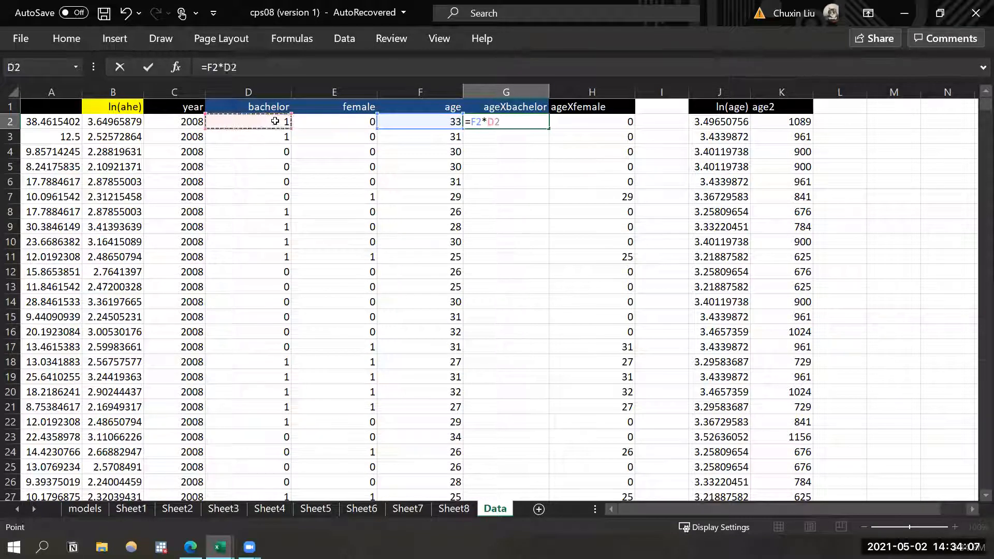
pyautogui.press('Return')
pyautogui.click(540, 121)
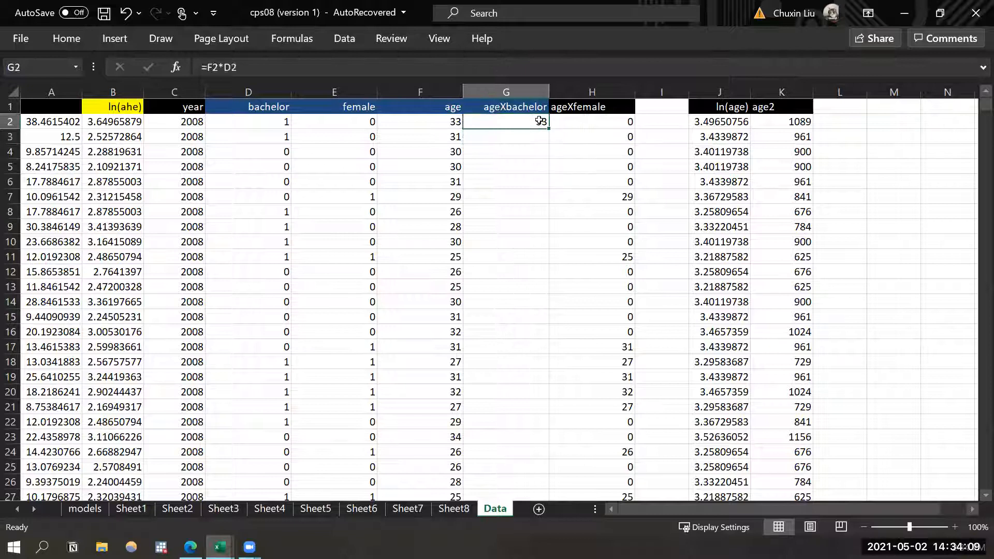
pyautogui.click(513, 166)
pyautogui.click(509, 119)
pyautogui.doubleClick(549, 128)
pyautogui.press('Down')
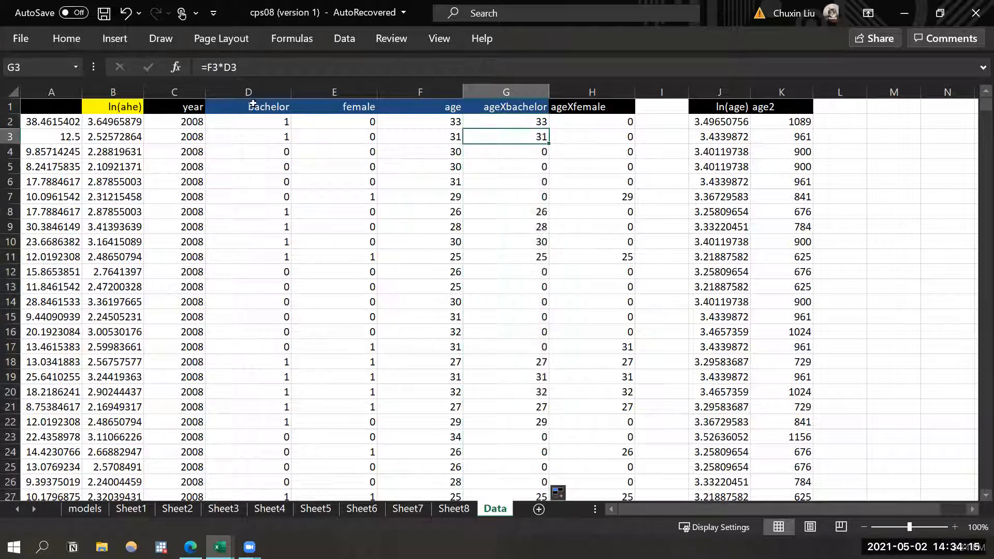
# Run a Regression with Y range $B$2:$B$7712 and X range $D$2:$G$7712, output to a new worksheet.
pyautogui.click(344, 41)
pyautogui.click(836, 61)
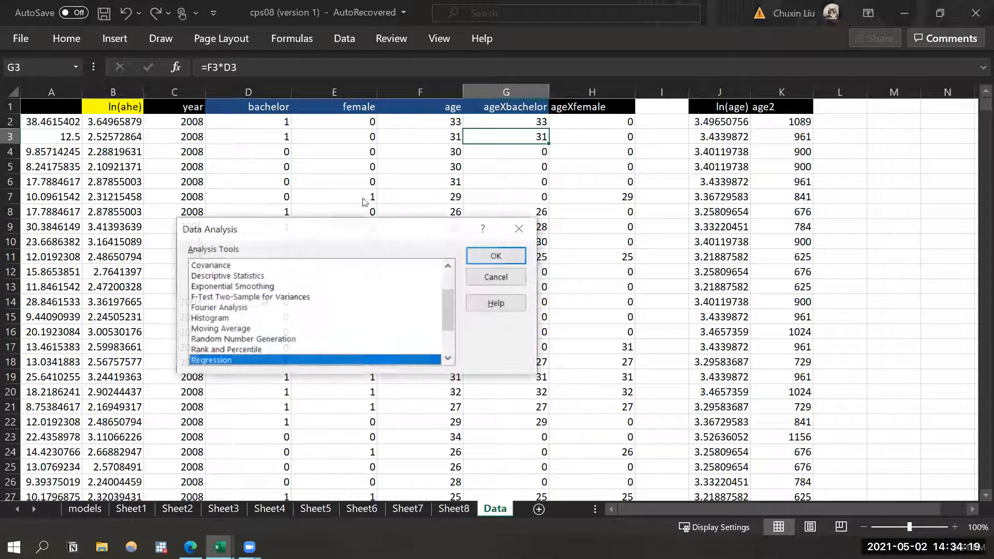
pyautogui.click(495, 256)
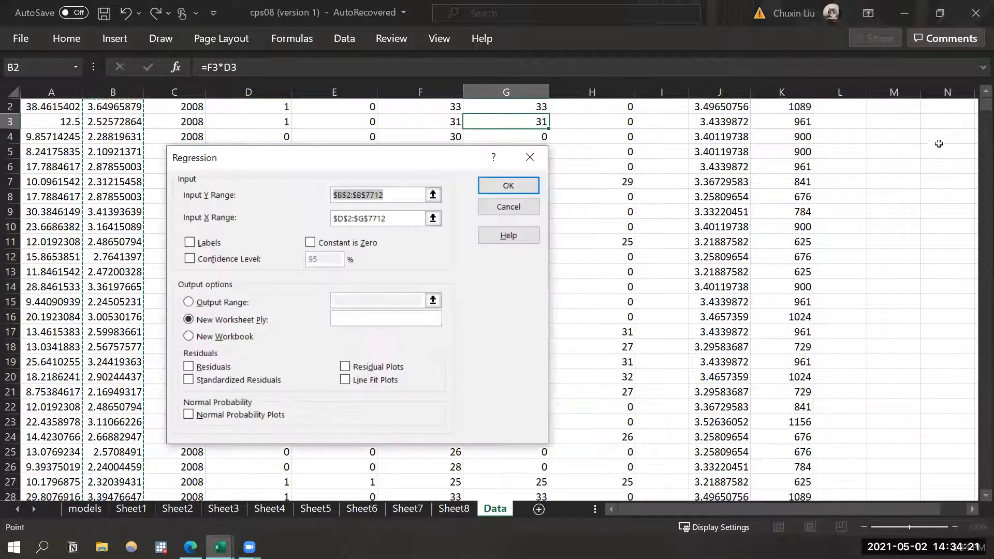
pyautogui.click(985, 89)
pyautogui.moveTo(337, 160); pyautogui.dragTo(376, 190)
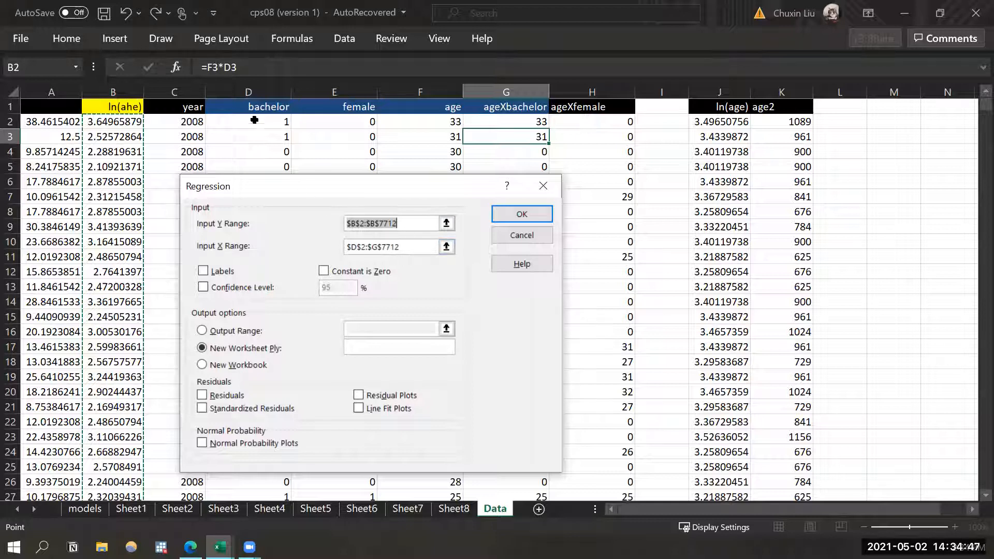
pyautogui.click(535, 214)
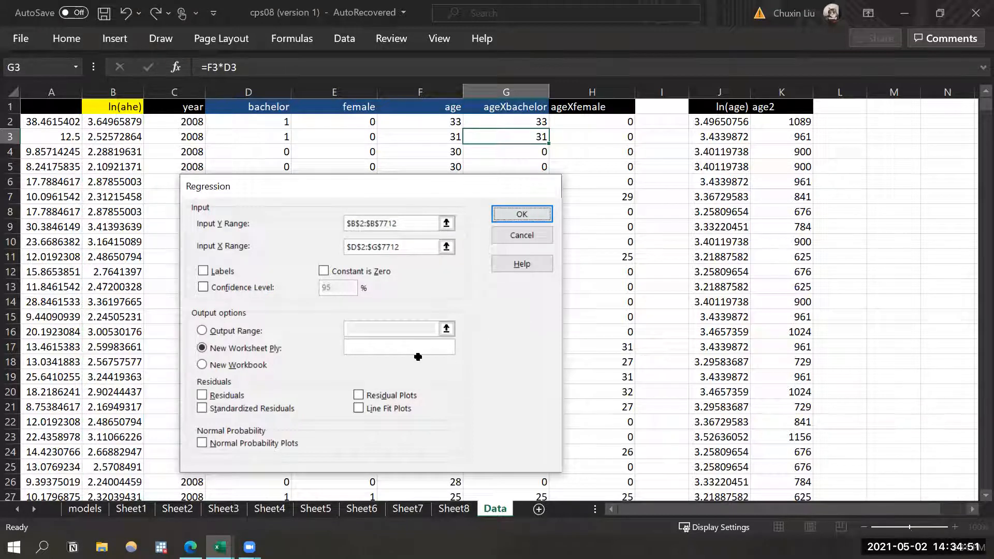
# Fit columns A to G of the new regression output to their contents.
pyautogui.click(391, 305)
pyautogui.moveTo(45, 92); pyautogui.dragTo(373, 92)
pyautogui.click(95, 106)
pyautogui.moveTo(45, 92); pyautogui.dragTo(346, 92)
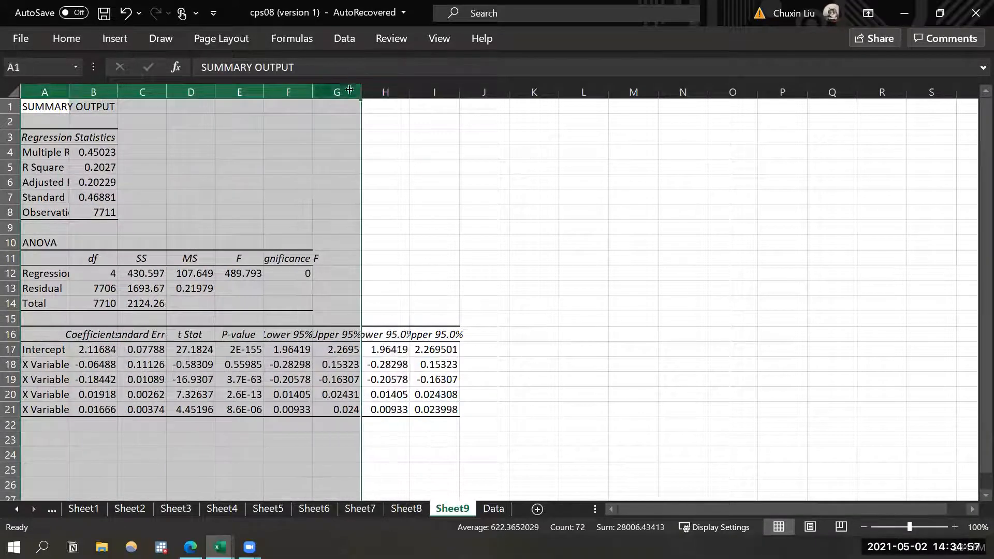
pyautogui.doubleClick(361, 85)
# Replace the X Variable labels in A18 to A21 with bachelor, female, age and age*bachelor.
pyautogui.click(76, 364)
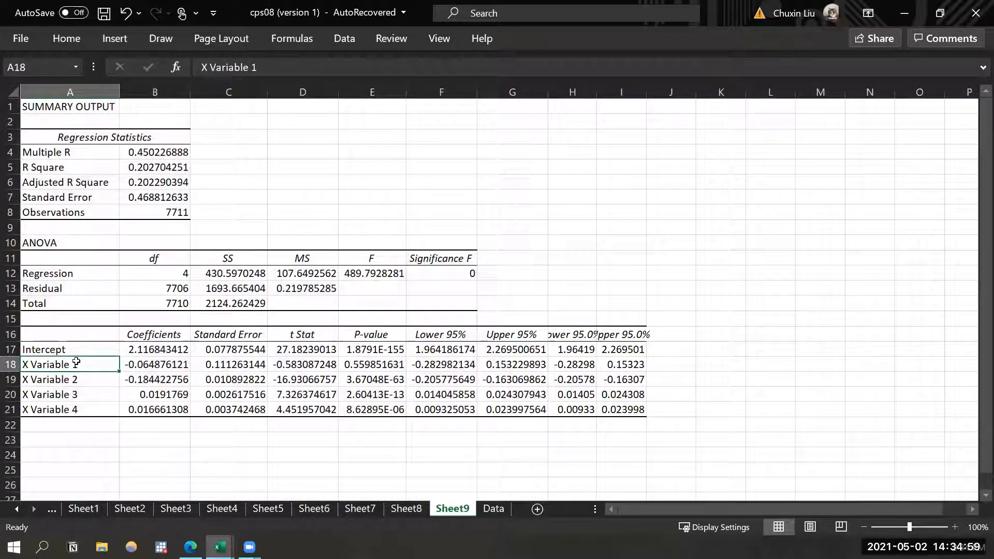
pyautogui.write('ba')
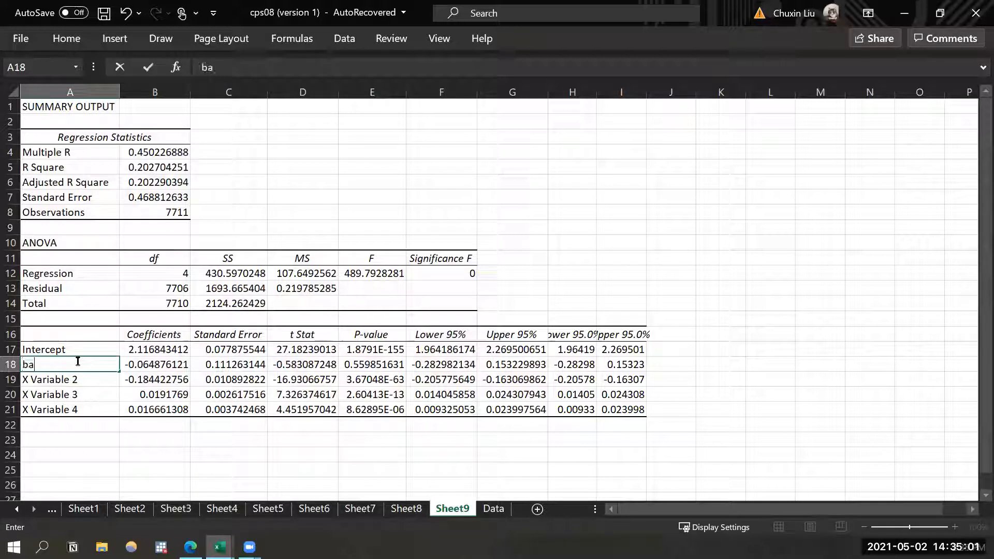
pyautogui.write('chelor')
pyautogui.press('Return')
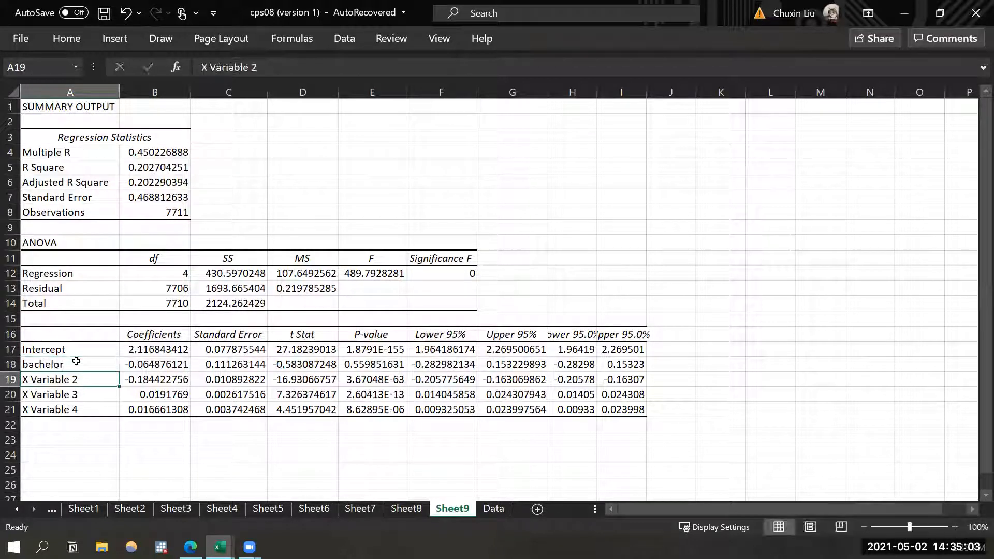
pyautogui.write('a')
pyautogui.press('BackSpace')
pyautogui.write('female')
pyautogui.press('Return')
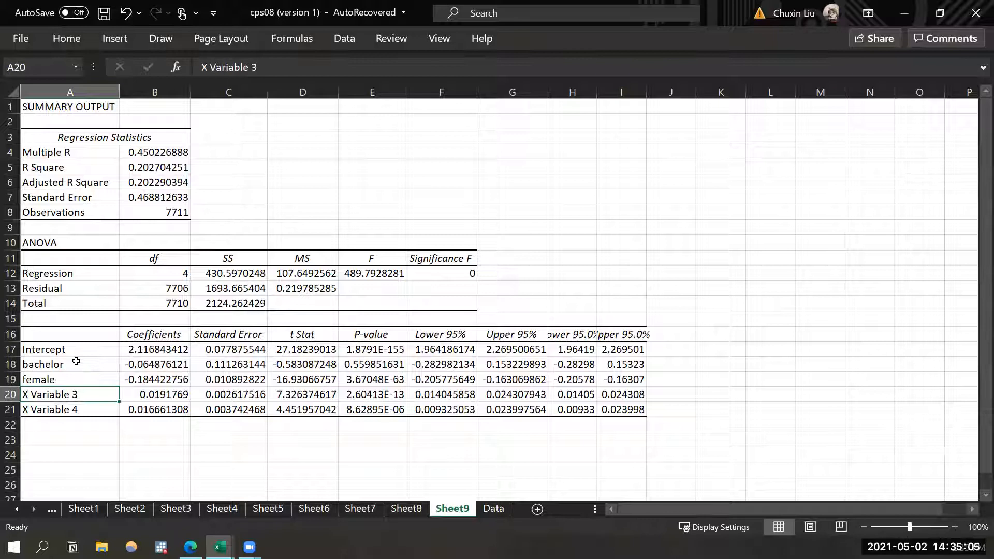
pyautogui.write('age')
pyautogui.press('Return')
pyautogui.write('age*bachelor')
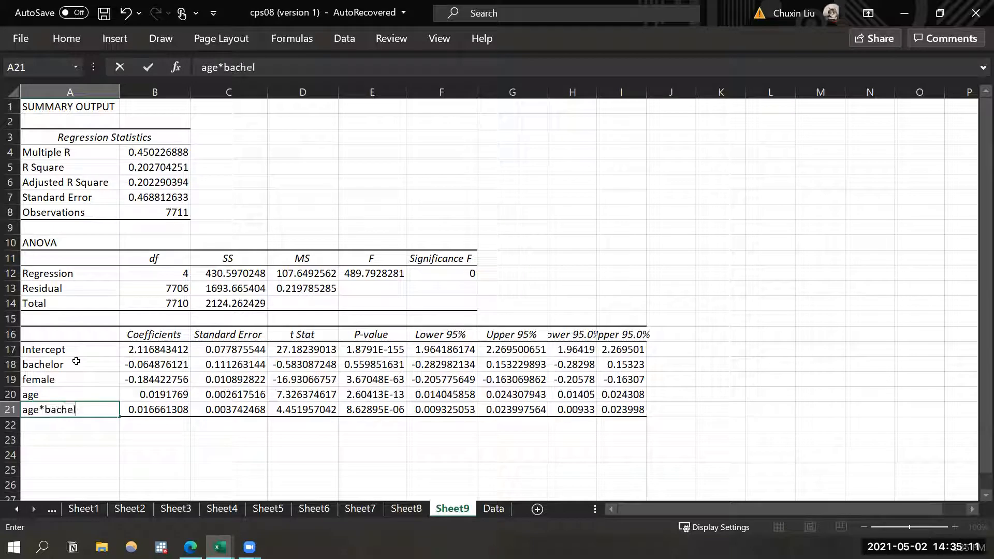
pyautogui.press('Return')
pyautogui.click(359, 285)
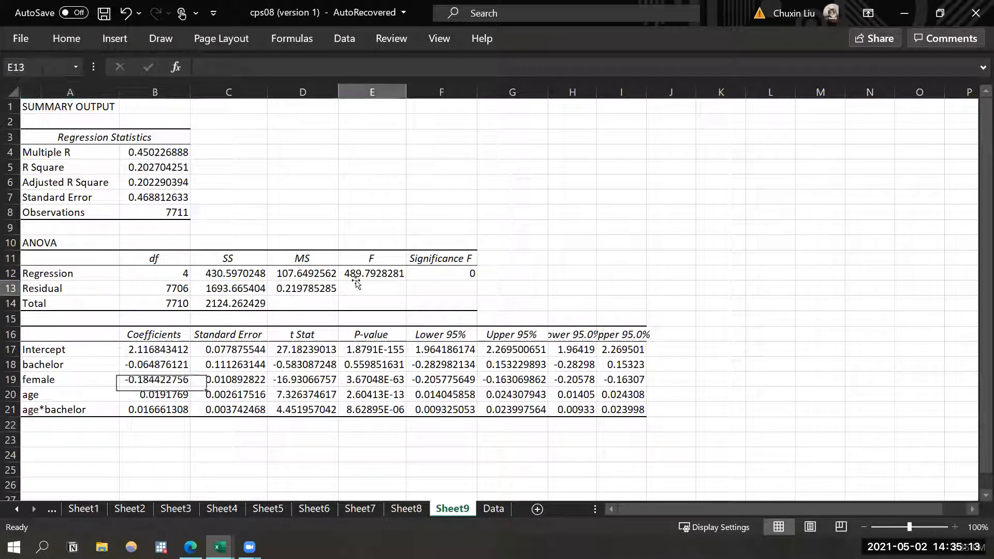
pyautogui.click(205, 380)
pyautogui.moveTo(61, 107); pyautogui.dragTo(517, 410)
pyautogui.click(637, 364)
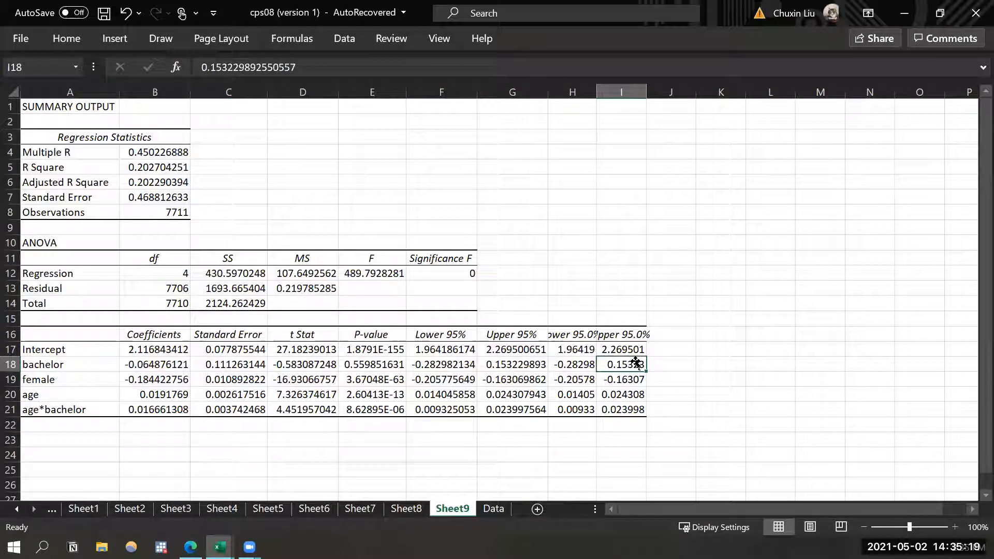